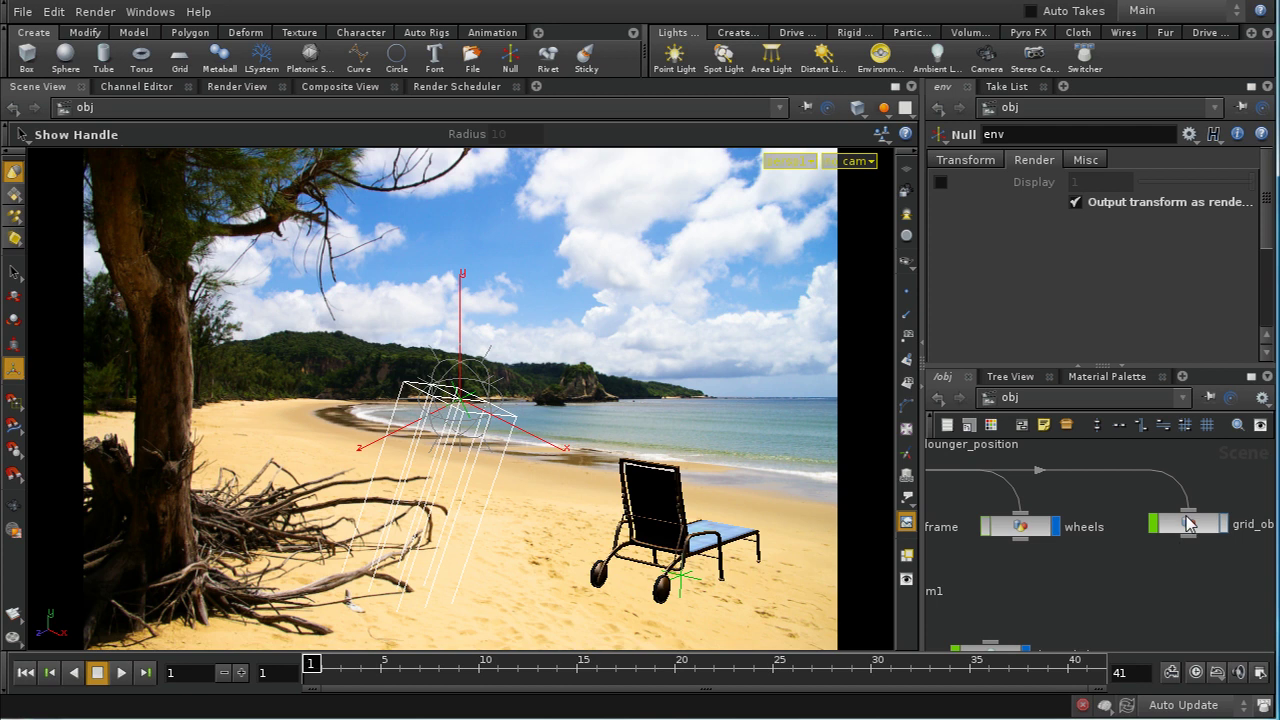
- Rename the grid object attached to lounger_position as floor_proxy
{"action": "left_click", "coordinate": [1188, 524]}
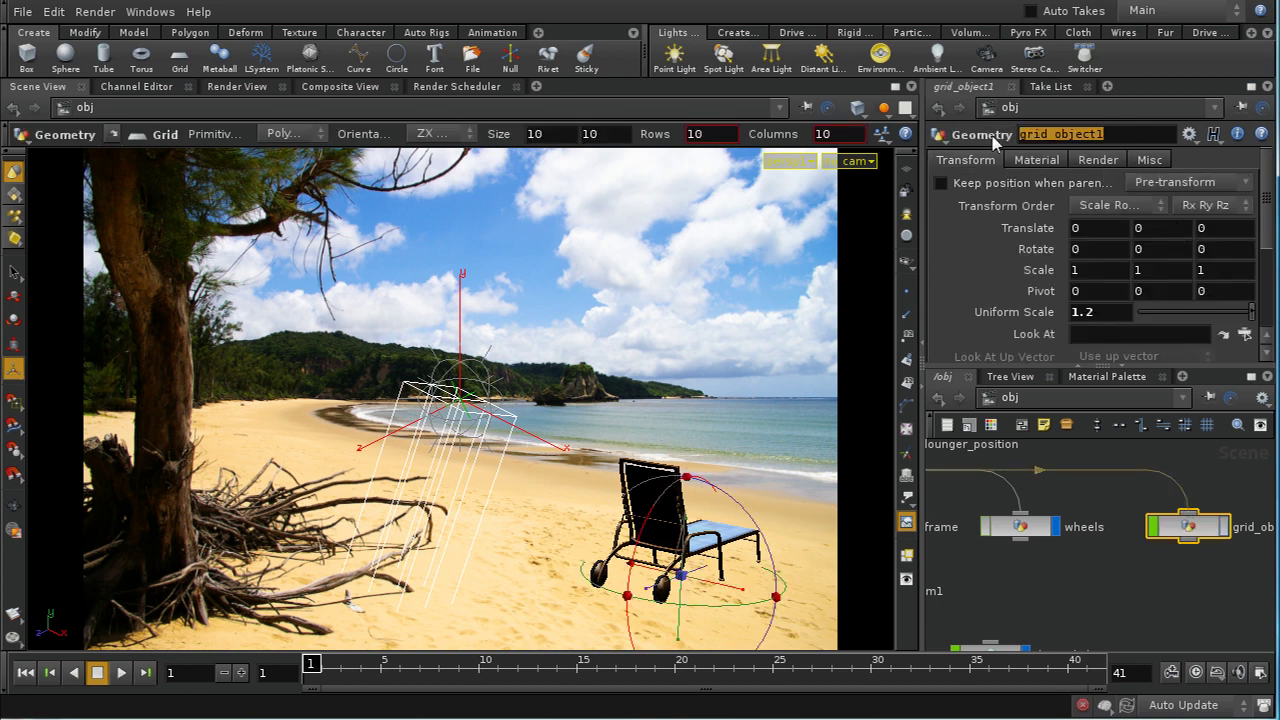
{"action": "type", "text": "floor_proxy"}
{"action": "key", "text": "Return"}
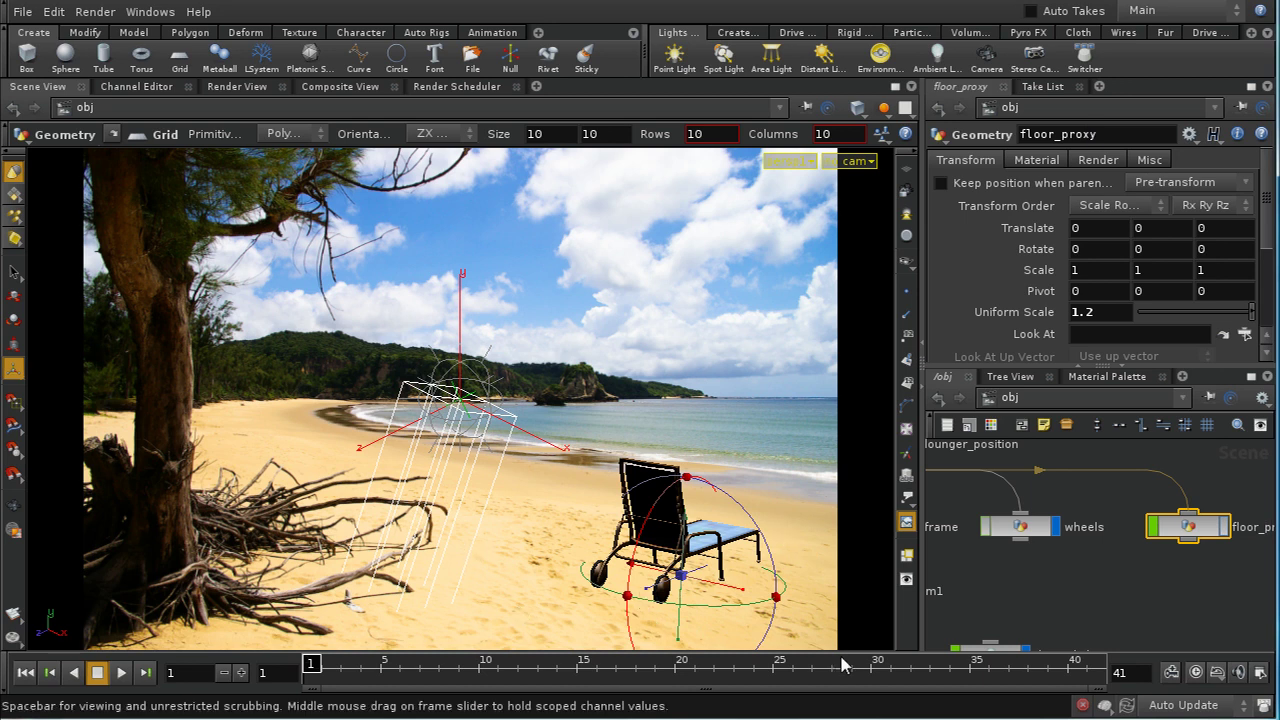
- Inside floor_proxy, set the grid's rows and columns to 30 each
{"action": "double_click", "coordinate": [1190, 527]}
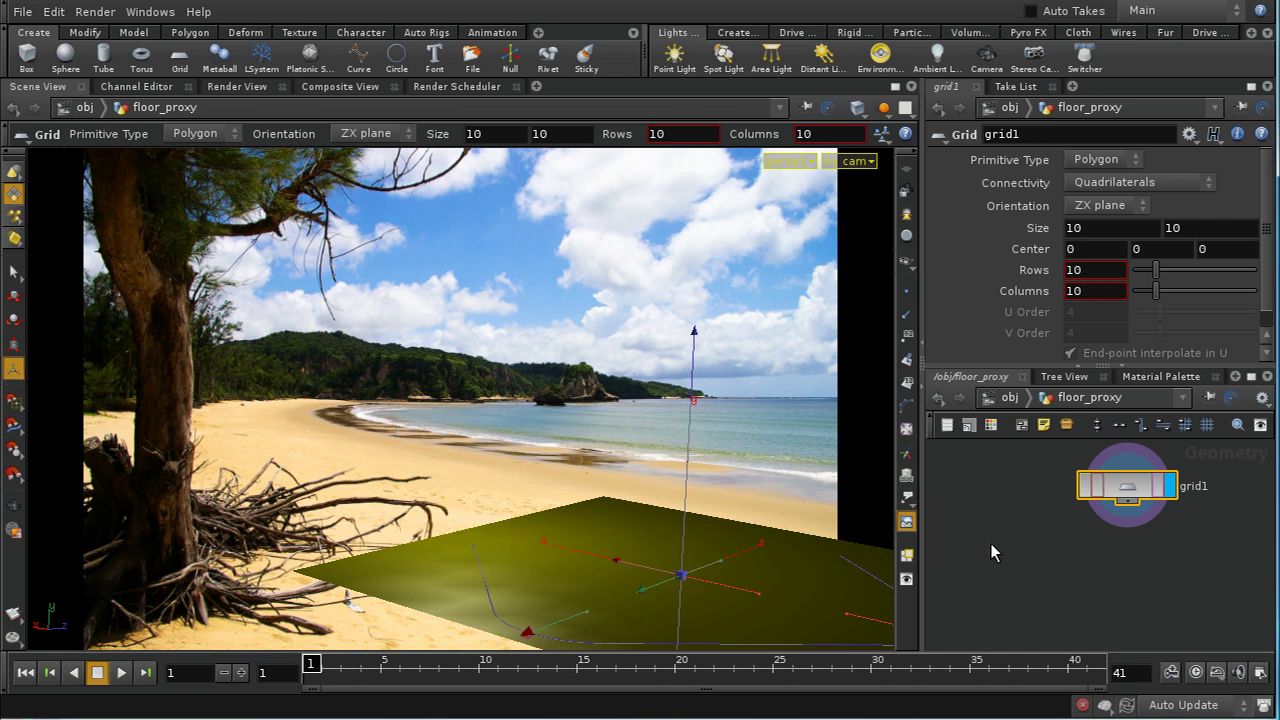
{"action": "double_click", "coordinate": [1078, 270]}
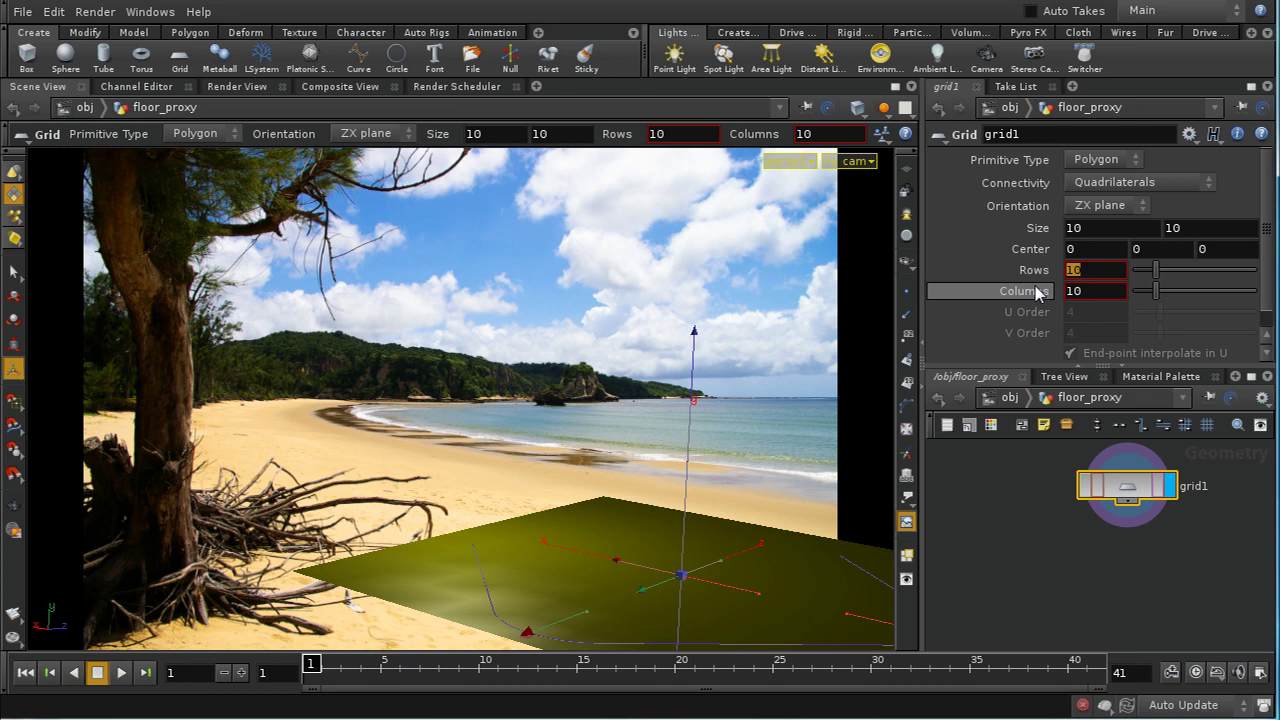
{"action": "type", "text": "30"}
{"action": "key", "text": "Tab"}
{"action": "type", "text": "30"}
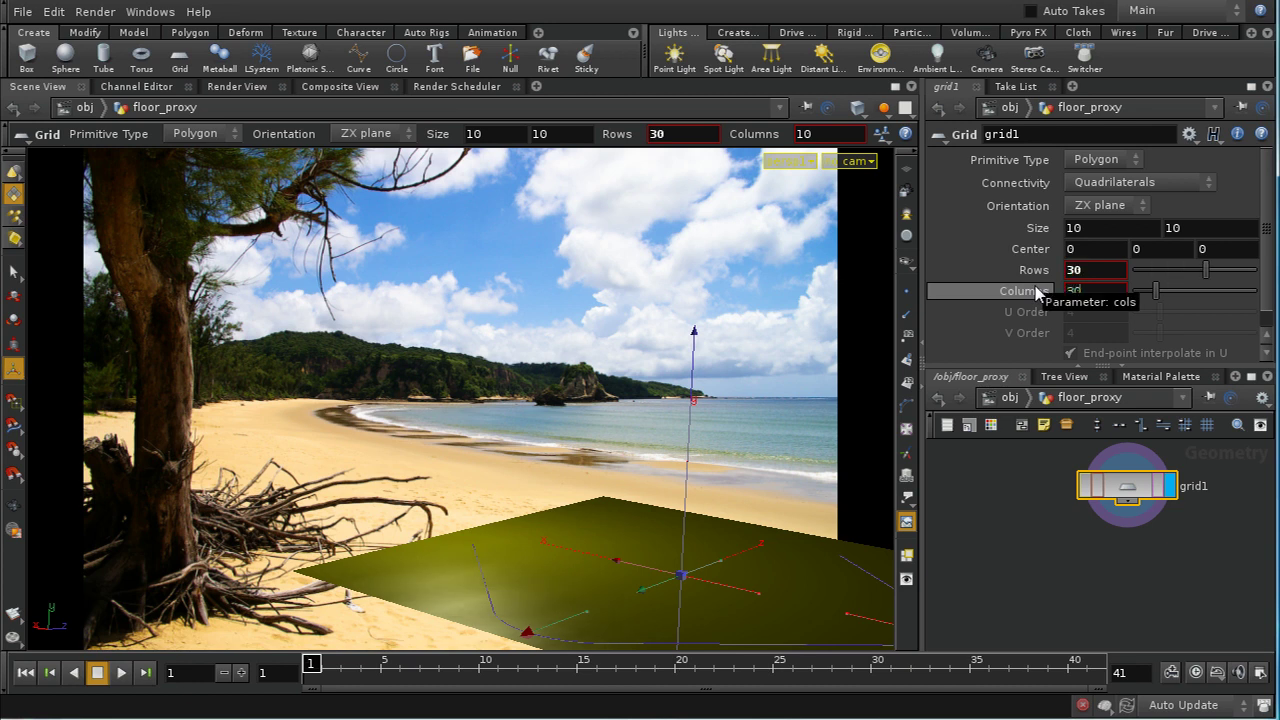
{"action": "key", "text": "Return"}
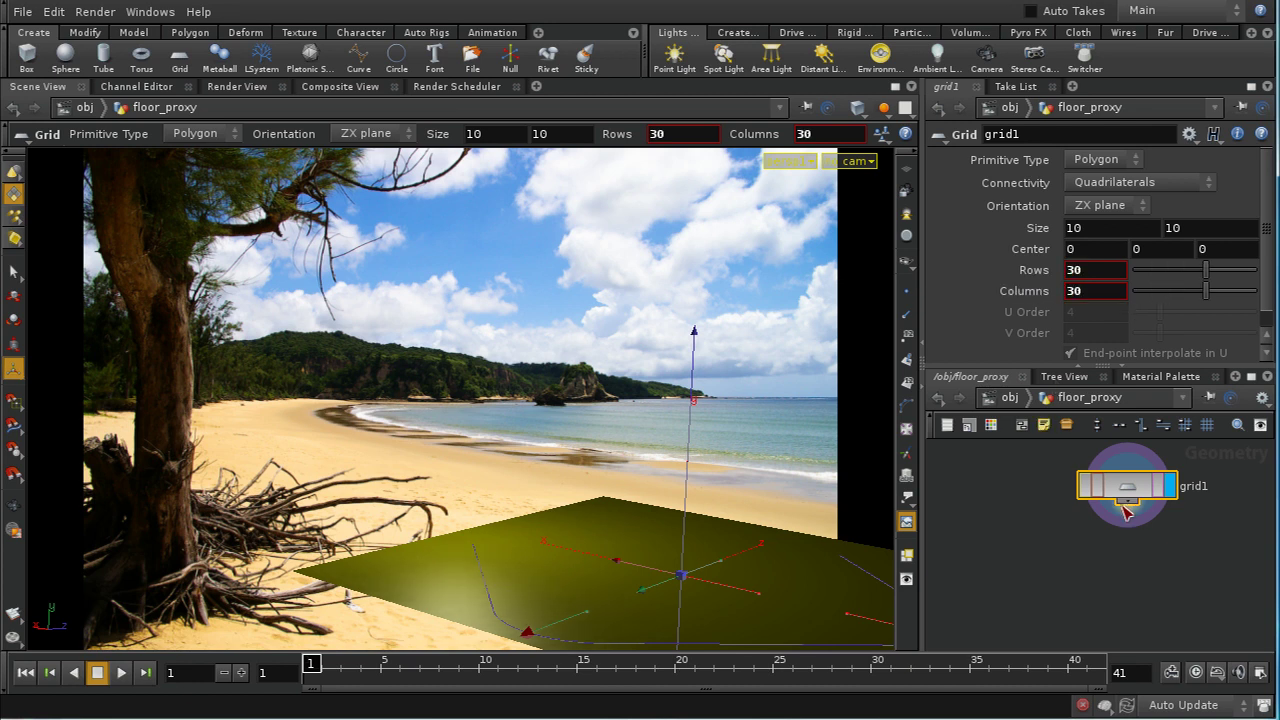
- Append a Mountain node below grid1 and set its height to 0.2
{"action": "key", "text": "Tab"}
{"action": "type", "text": "Mountain"}
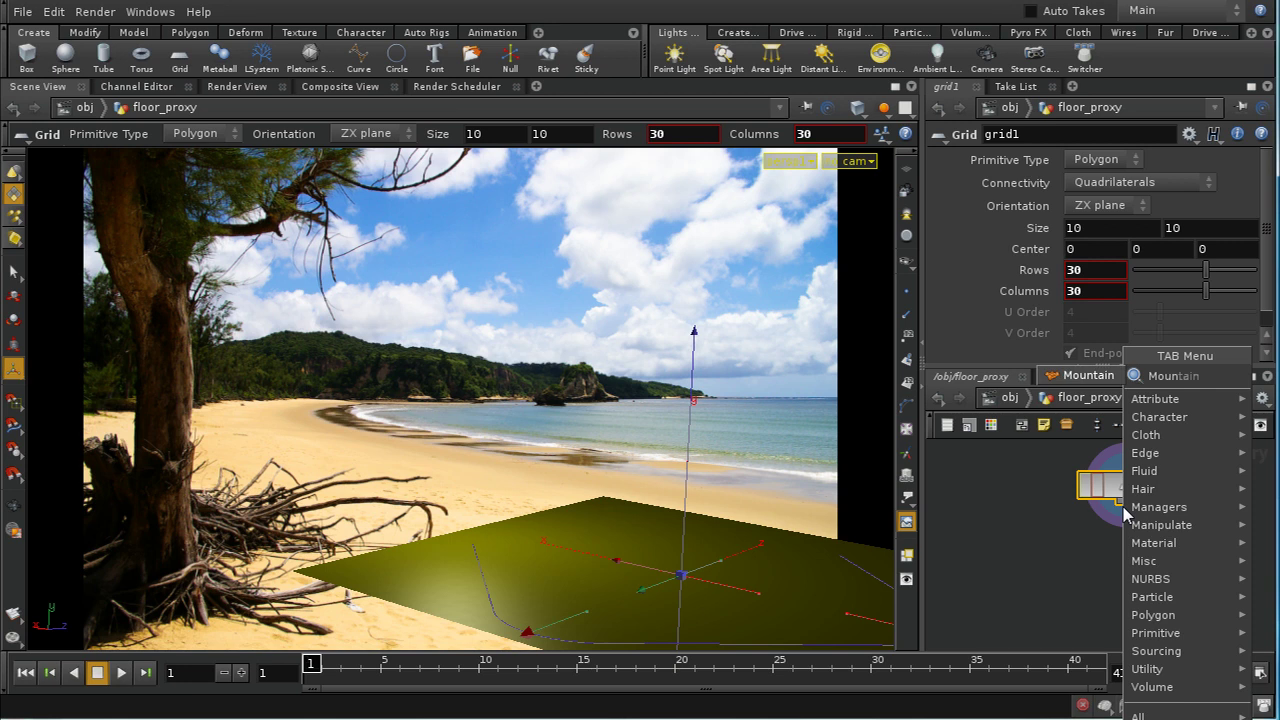
{"action": "key", "text": "Return"}
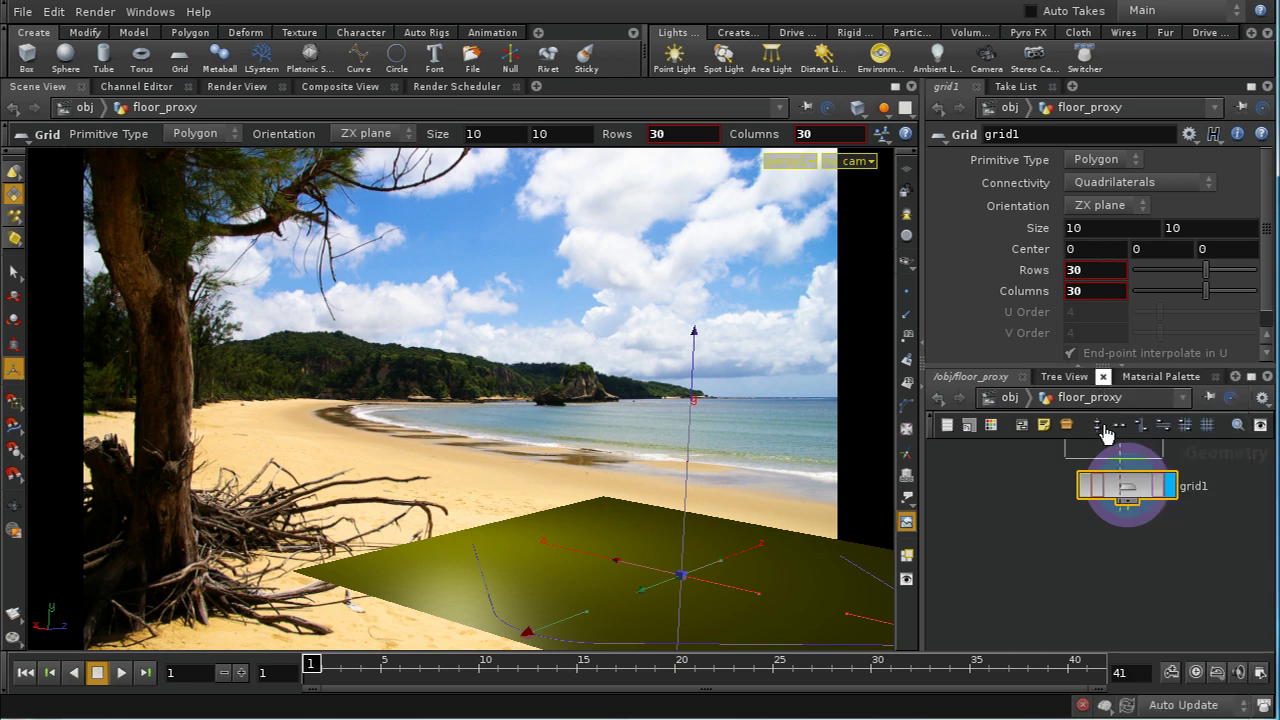
{"action": "left_click", "coordinate": [1125, 554]}
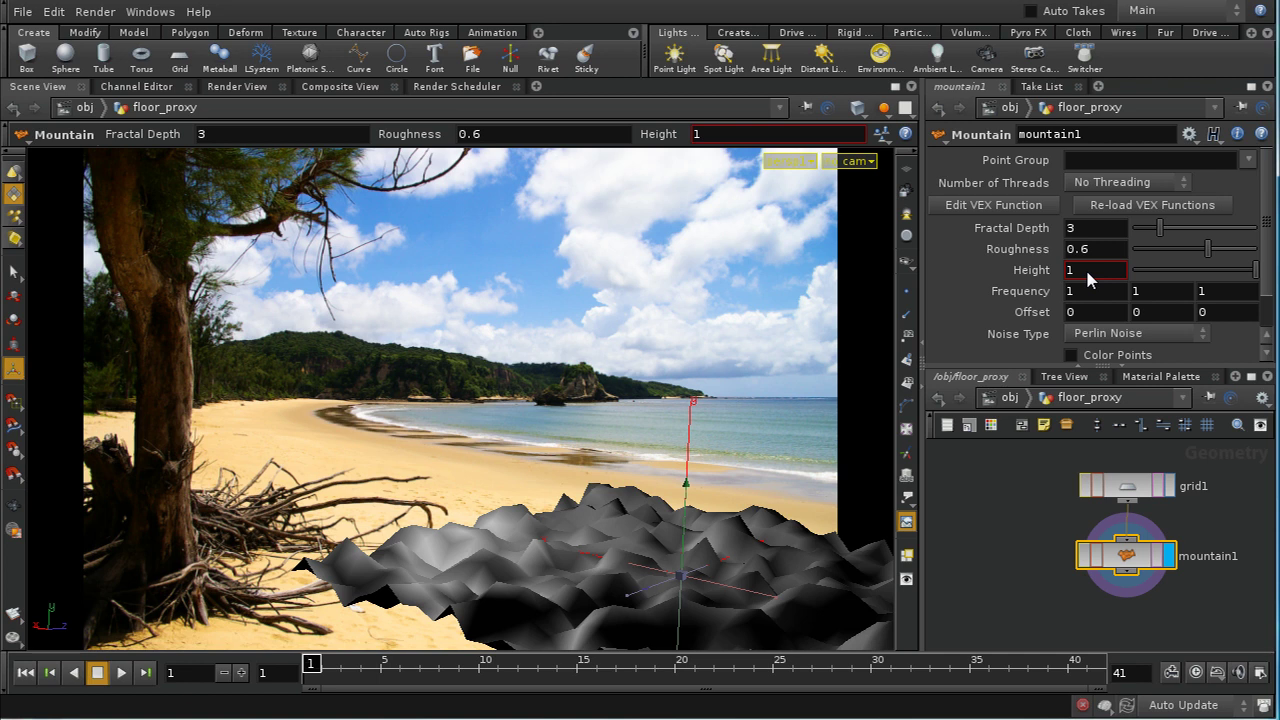
{"action": "middle_click_drag", "start_coordinate": [1085, 267], "coordinate": [1005, 287]}
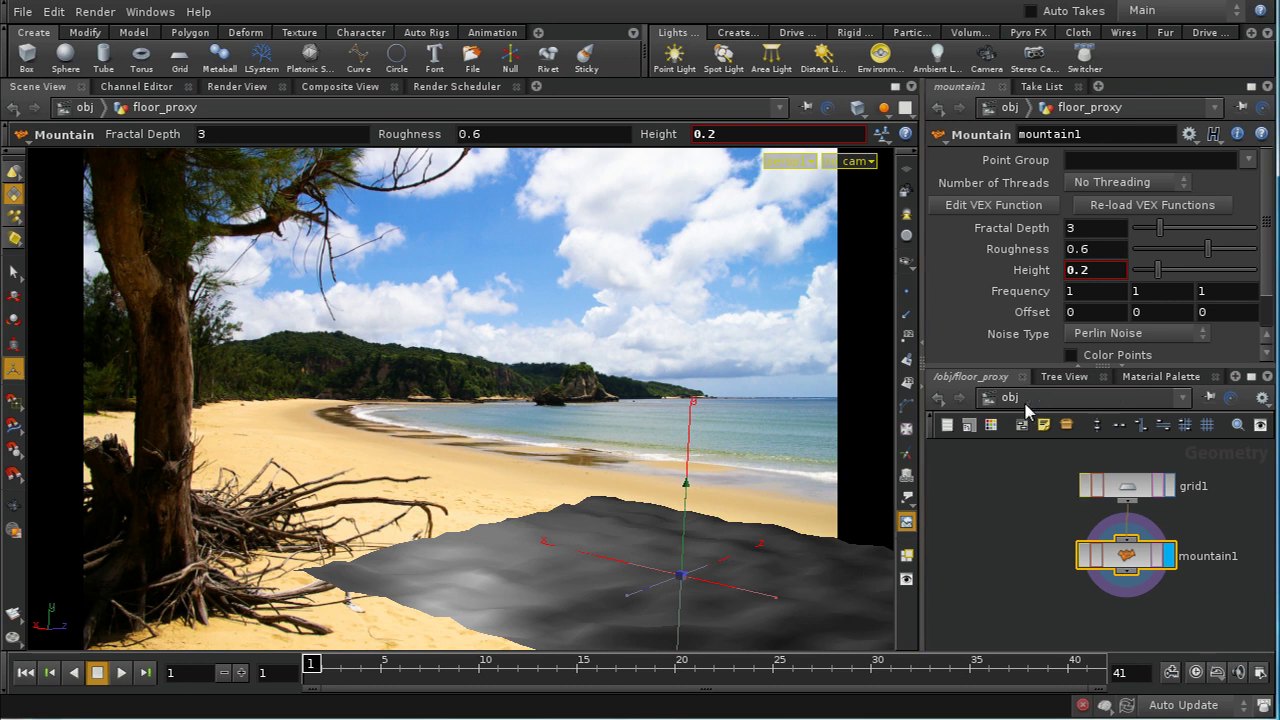
- Leave floor_proxy and add a second Mantra render node below mantra1 in the out network
{"action": "key", "text": "u"}
{"action": "left_click", "coordinate": [1041, 409]}
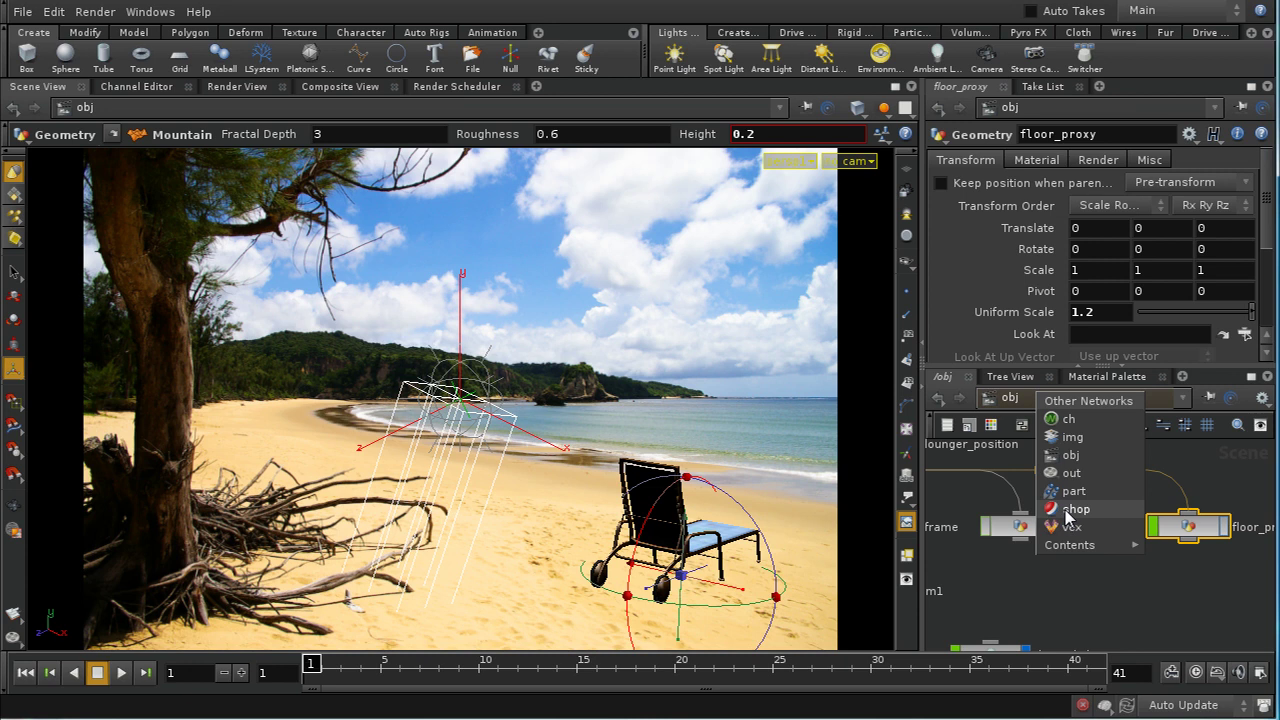
{"action": "left_click", "coordinate": [1064, 476]}
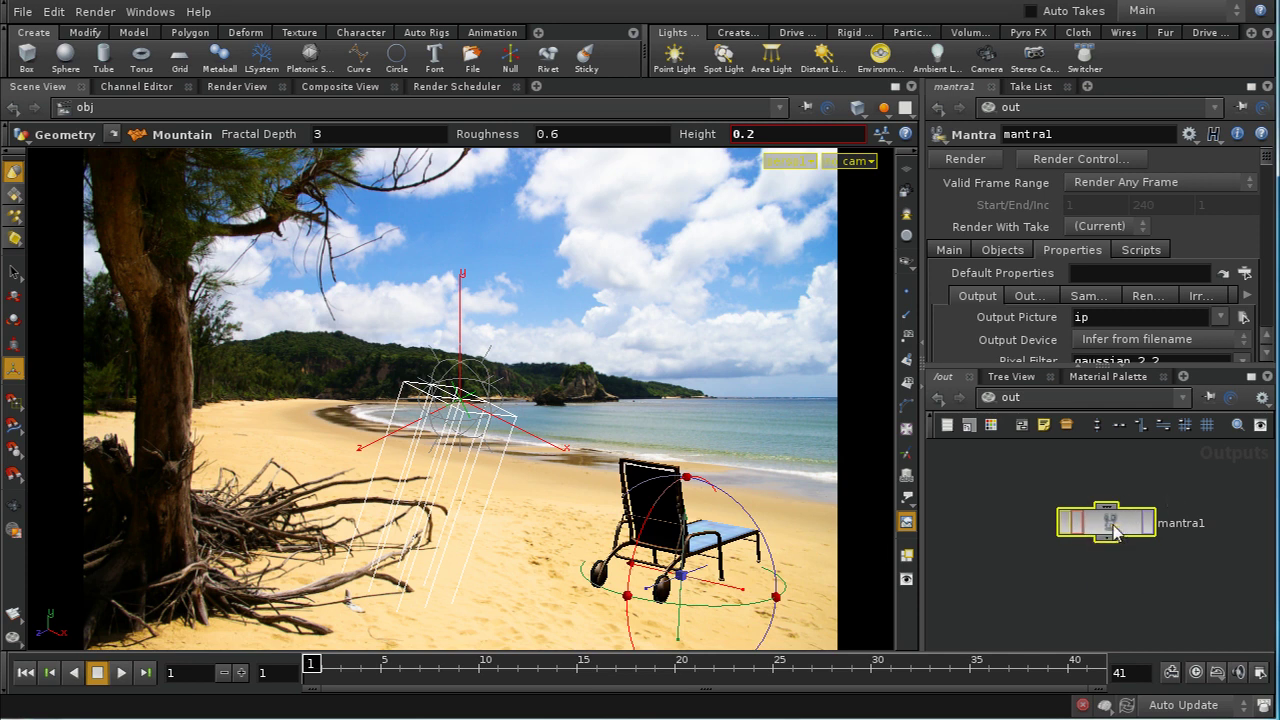
{"action": "left_click", "coordinate": [1113, 588]}
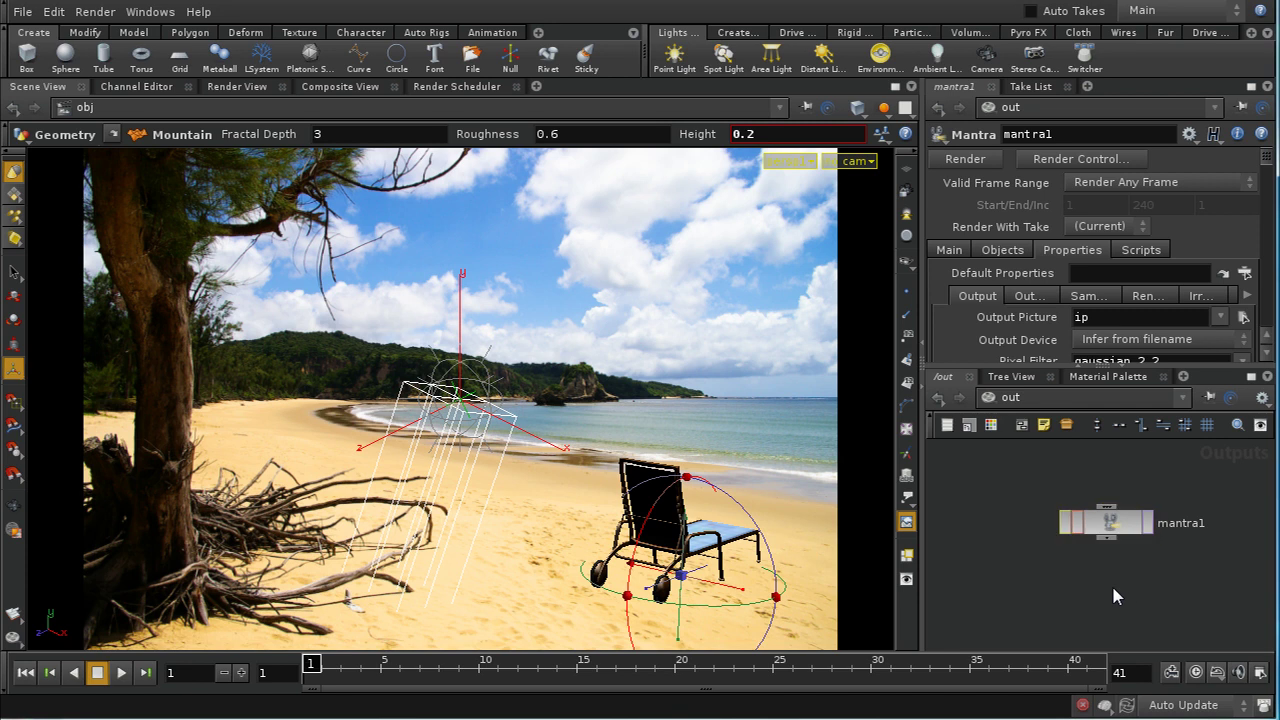
{"action": "key", "text": "Tab"}
{"action": "mouse_move", "coordinate": [1120, 614]}
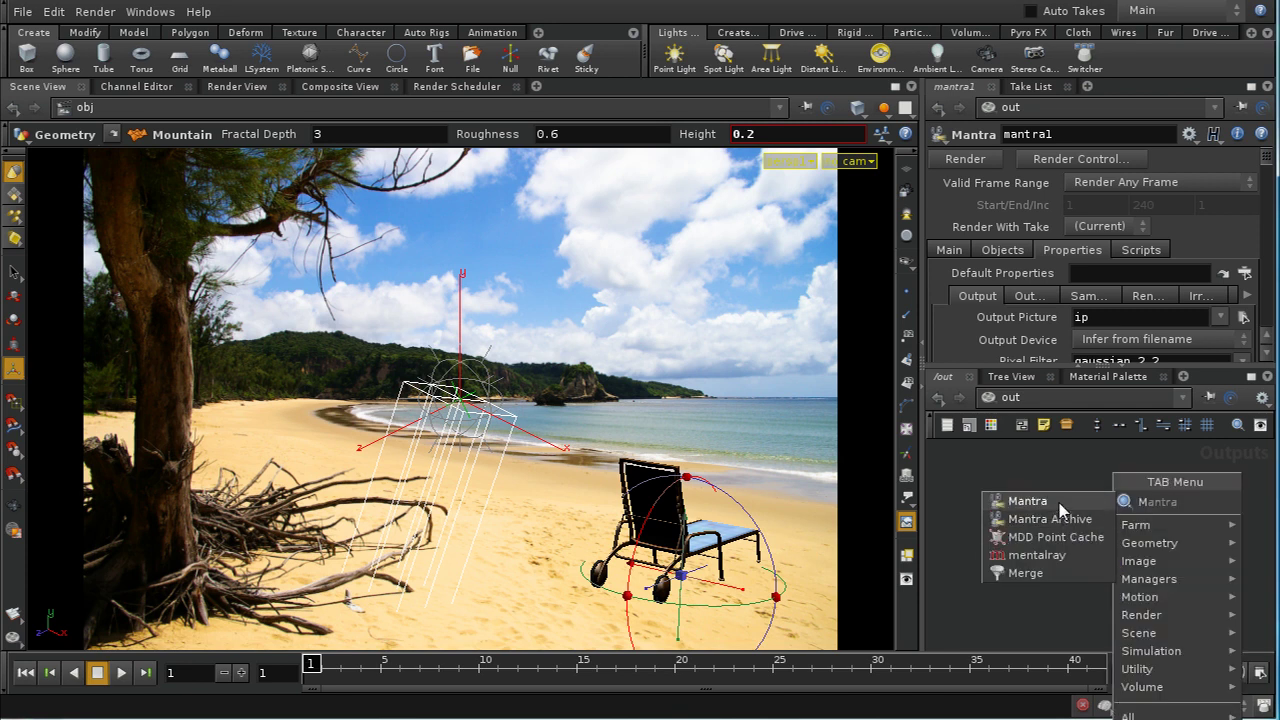
{"action": "left_click", "coordinate": [1070, 502]}
{"action": "left_click", "coordinate": [1106, 585]}
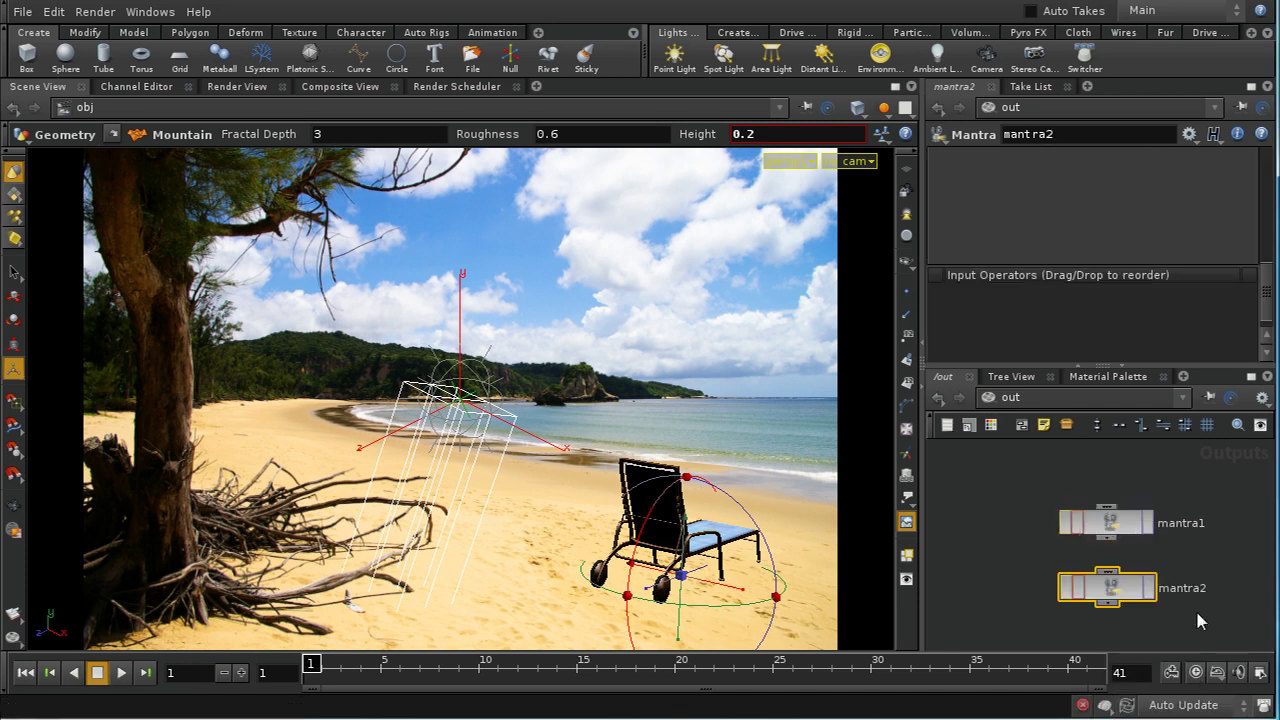
- Rename the new Mantra node as mantra_shadows
{"action": "double_click", "coordinate": [1080, 142]}
{"action": "type", "text": "mantra_shadows"}
{"action": "key", "text": "Return"}
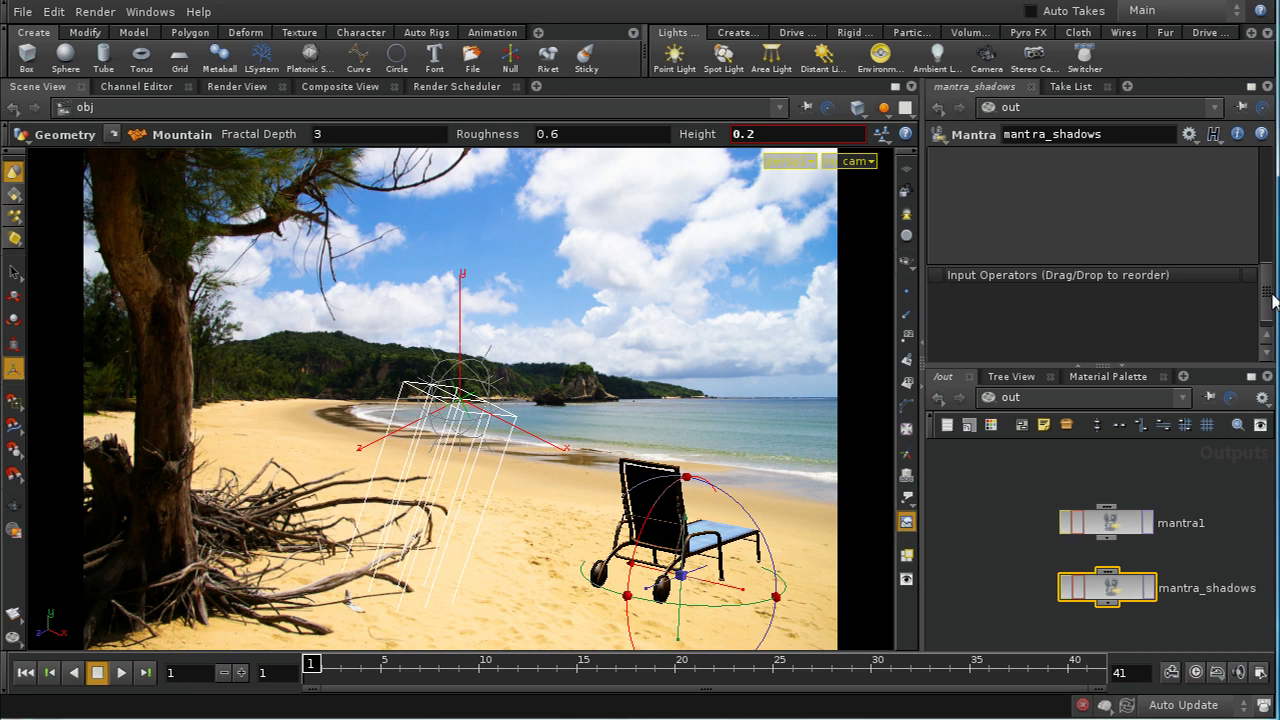
- Set floor_proxy as the forced object of the mantra_shadows render node
{"action": "left_click_drag", "start_coordinate": [1270, 295], "coordinate": [1268, 180]}
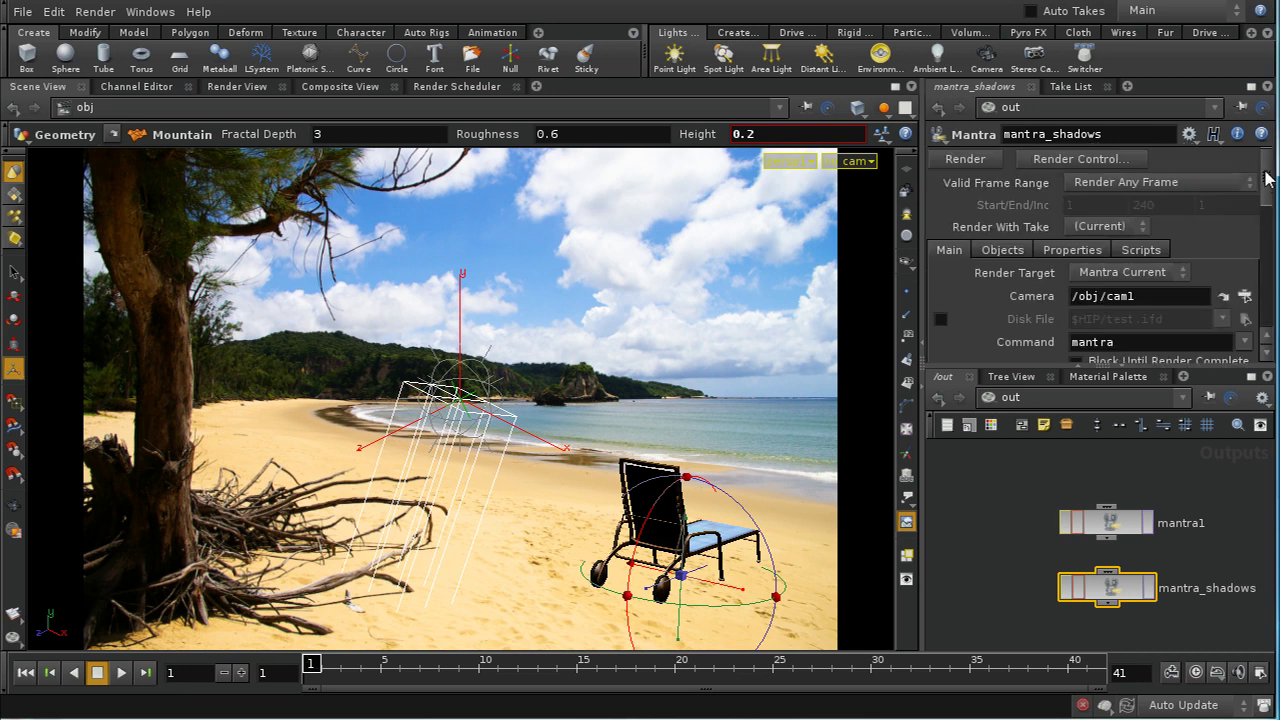
{"action": "left_click", "coordinate": [1000, 251]}
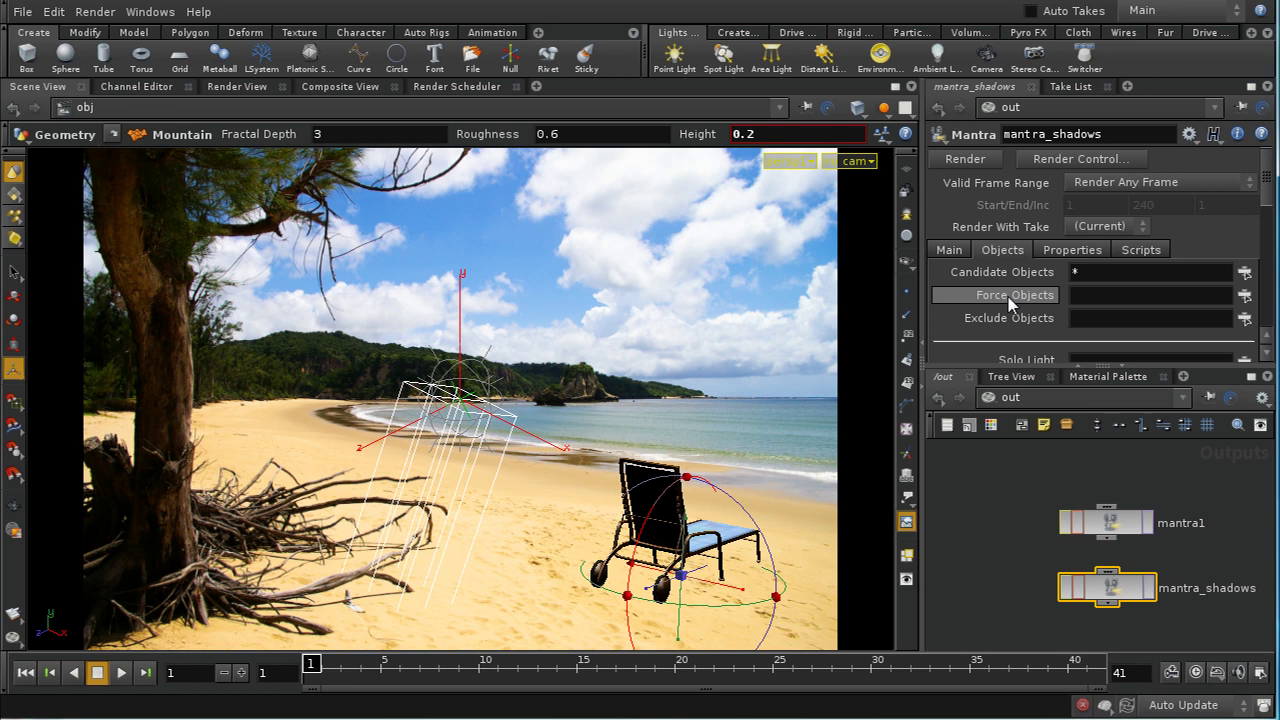
{"action": "left_click", "coordinate": [1251, 298]}
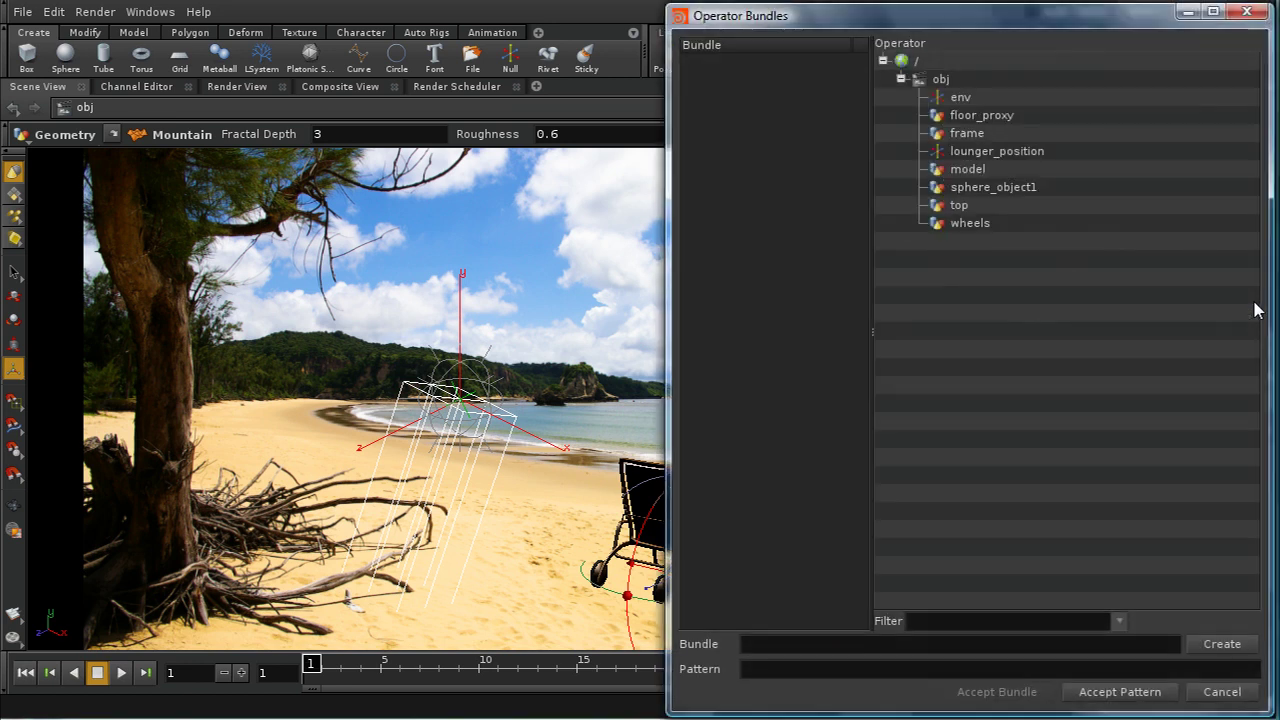
{"action": "left_click", "coordinate": [982, 117]}
{"action": "left_click", "coordinate": [1140, 692]}
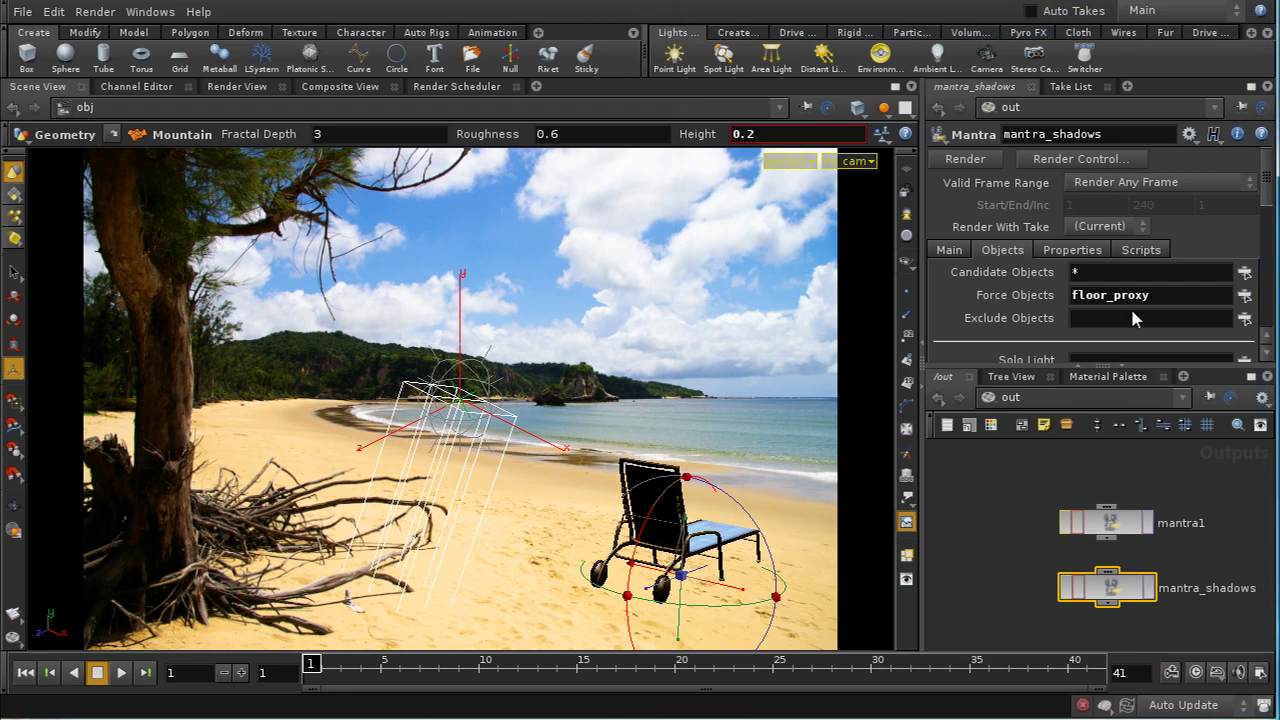
- Exclude light1 from the lights used by the mantra_shadows render node
{"action": "left_click_drag", "start_coordinate": [1270, 200], "coordinate": [1268, 230]}
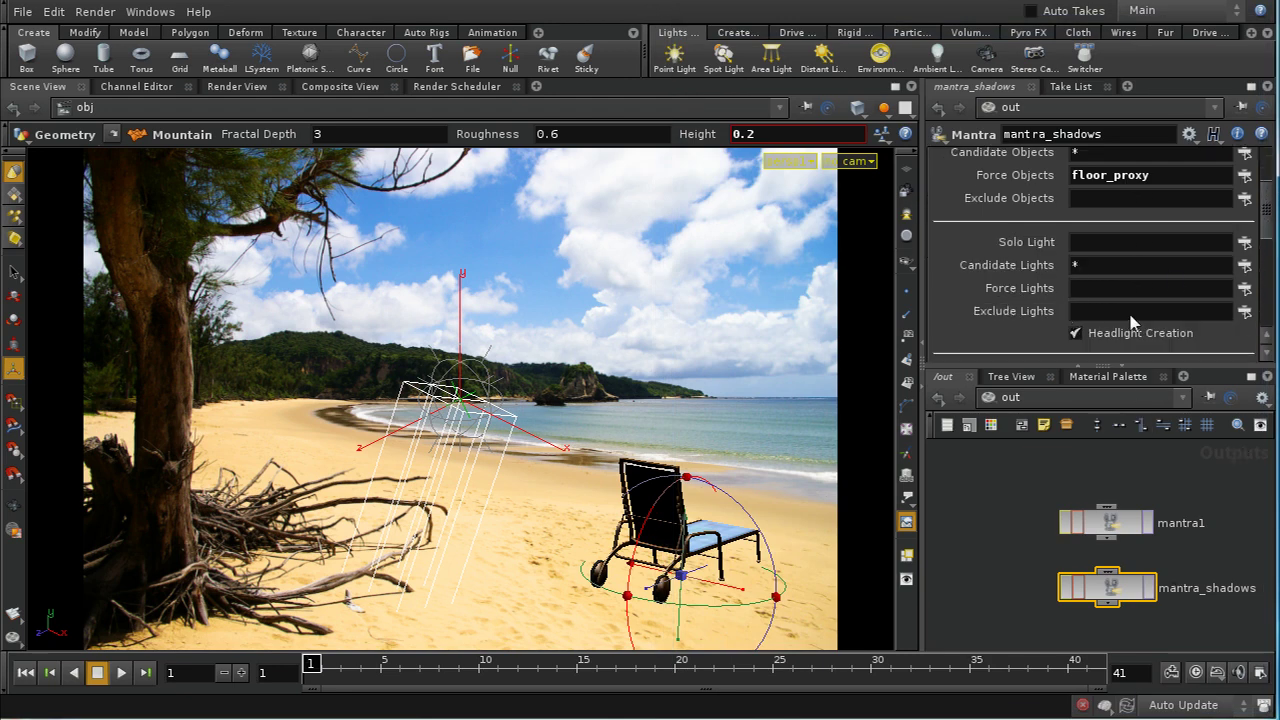
{"action": "left_click", "coordinate": [1244, 312]}
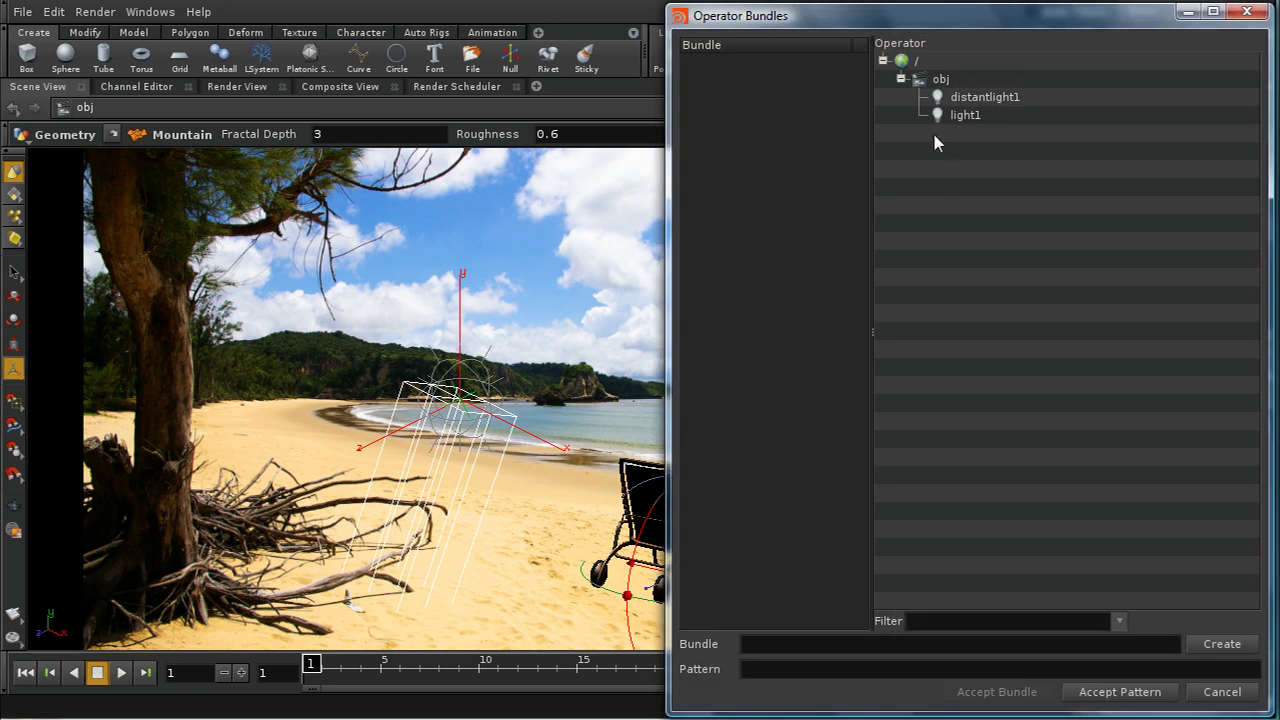
{"action": "left_click", "coordinate": [950, 116]}
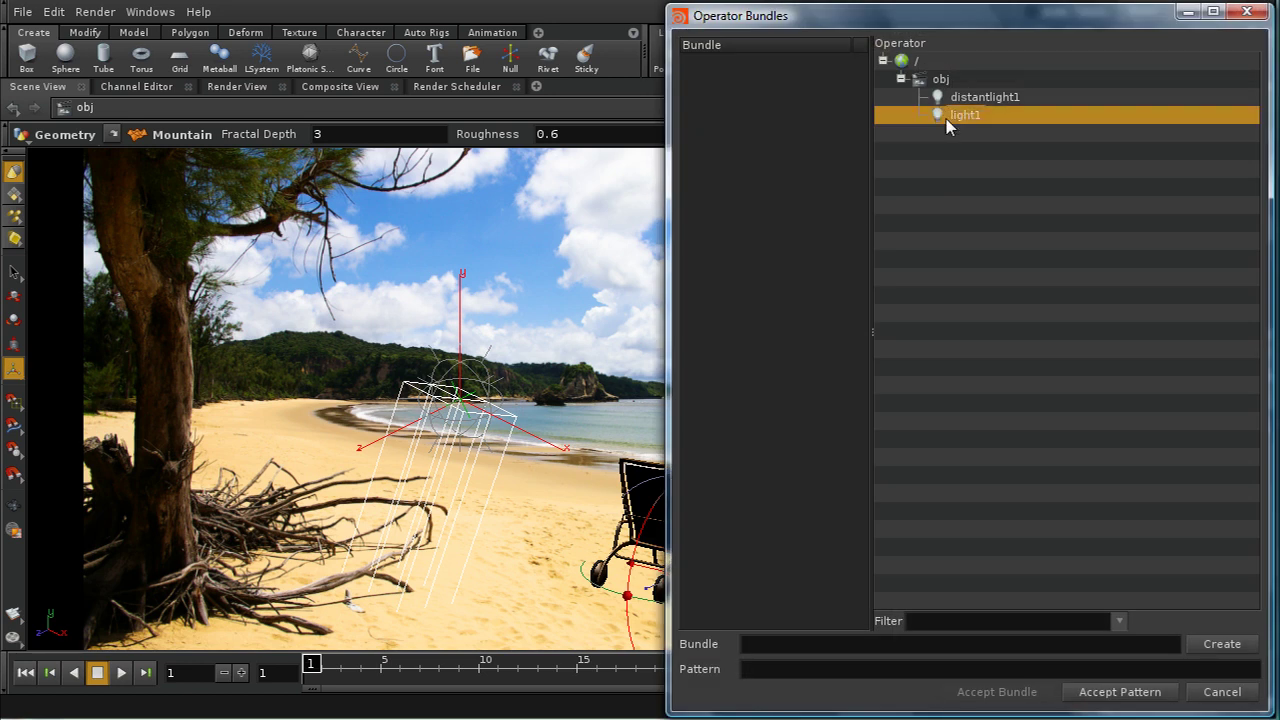
{"action": "left_click", "coordinate": [1110, 690]}
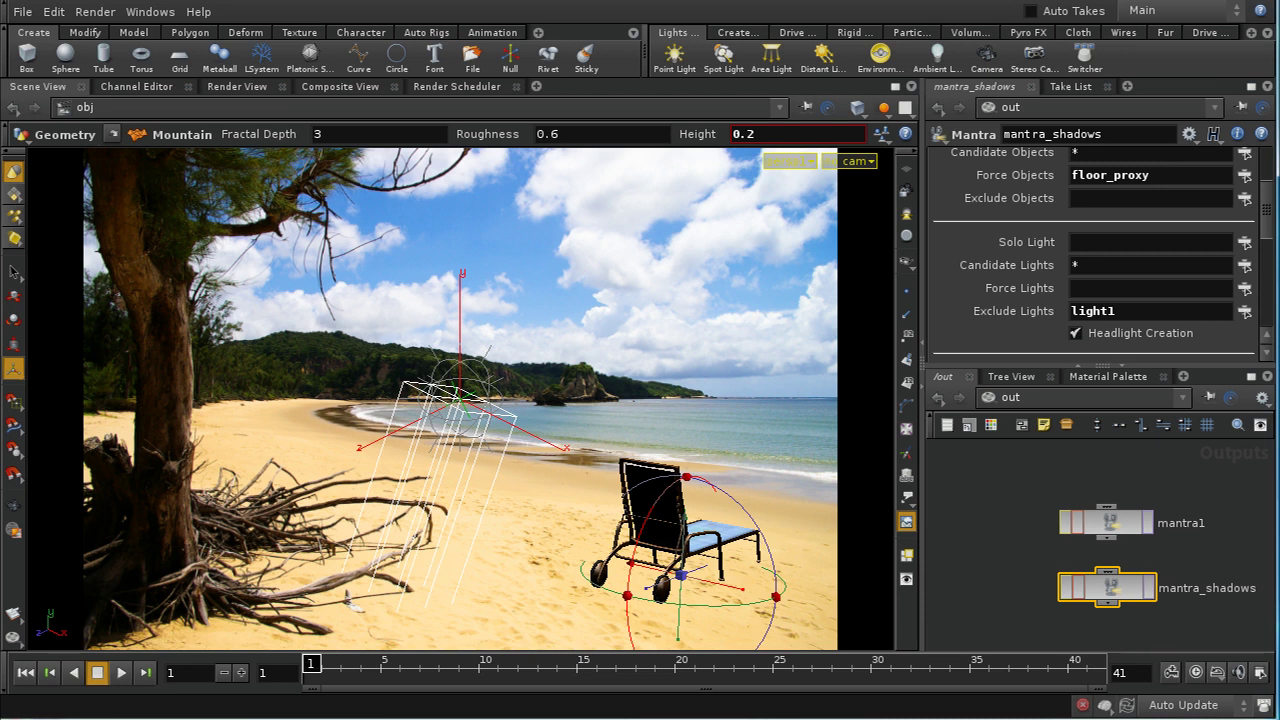
{"action": "middle_click_drag", "start_coordinate": [1184, 605], "coordinate": [1183, 520]}
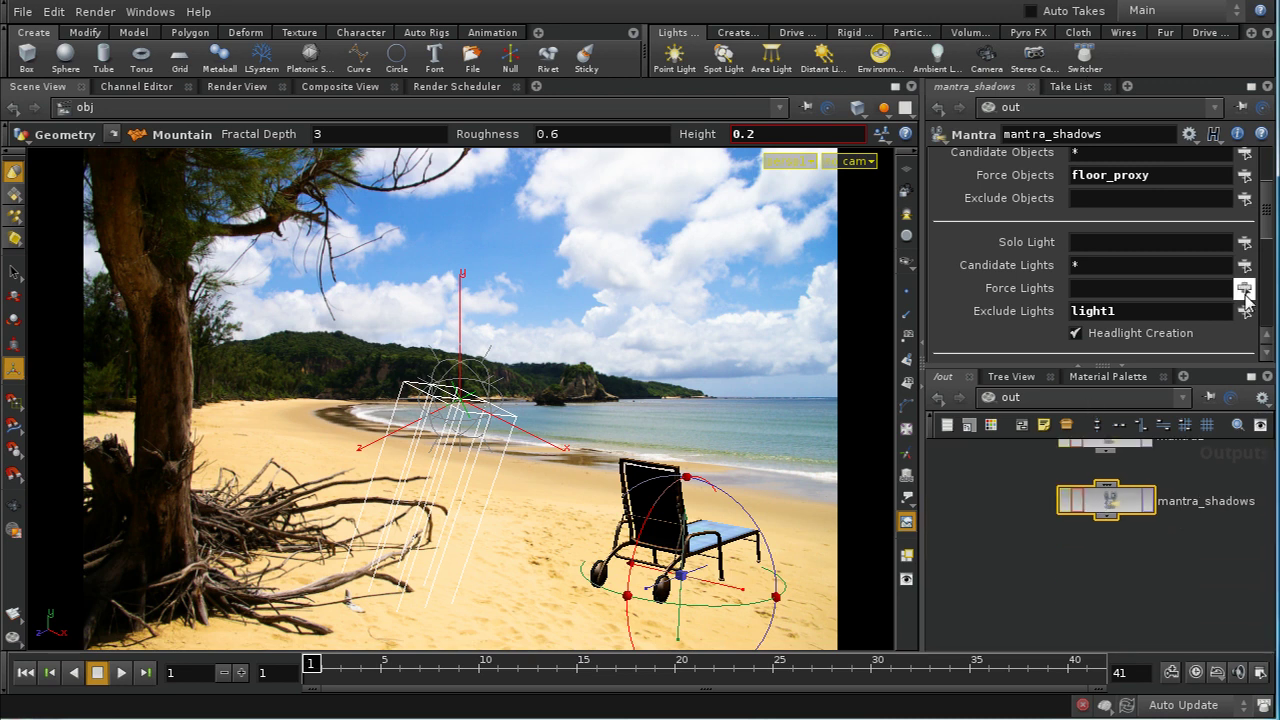
{"action": "scroll", "coordinate": [1270, 222], "scroll_direction": "up", "scroll_amount": 3}
{"action": "scroll", "coordinate": [1268, 230], "scroll_direction": "down", "scroll_amount": 3}
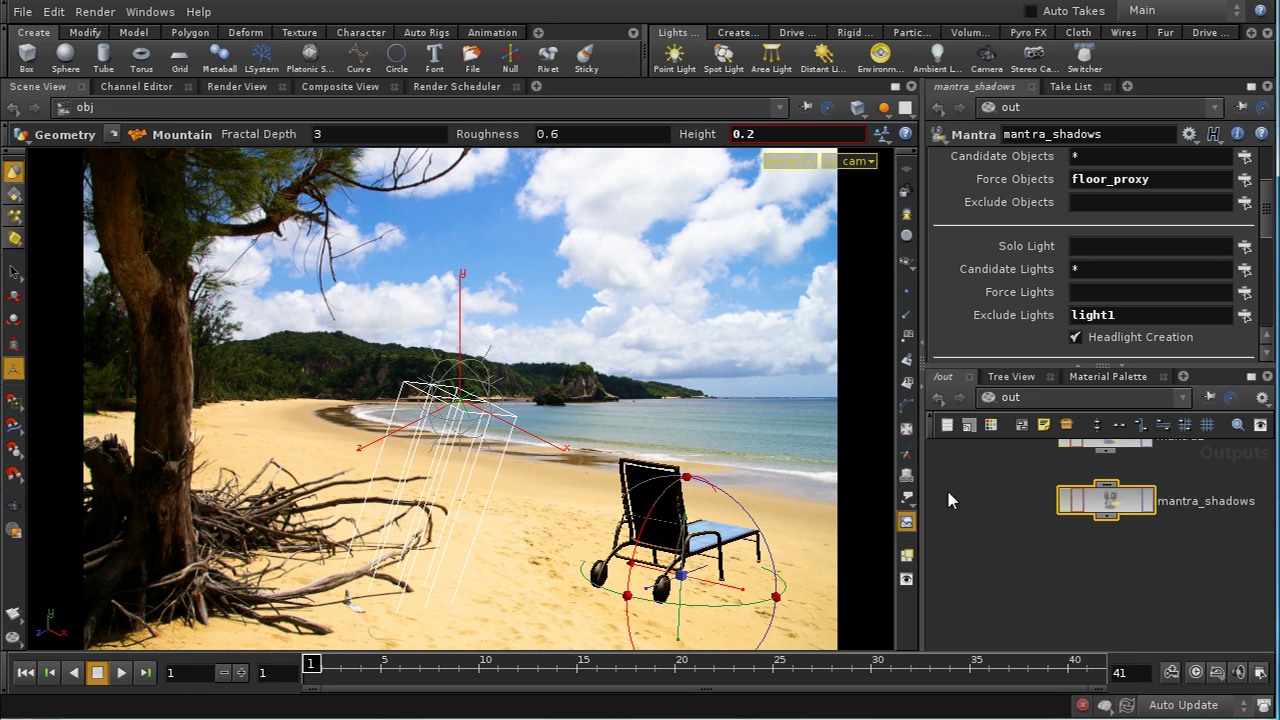
- Add the Shadow Matte material from the General category of the material palette to /shop and select it
{"action": "left_click", "coordinate": [1092, 378]}
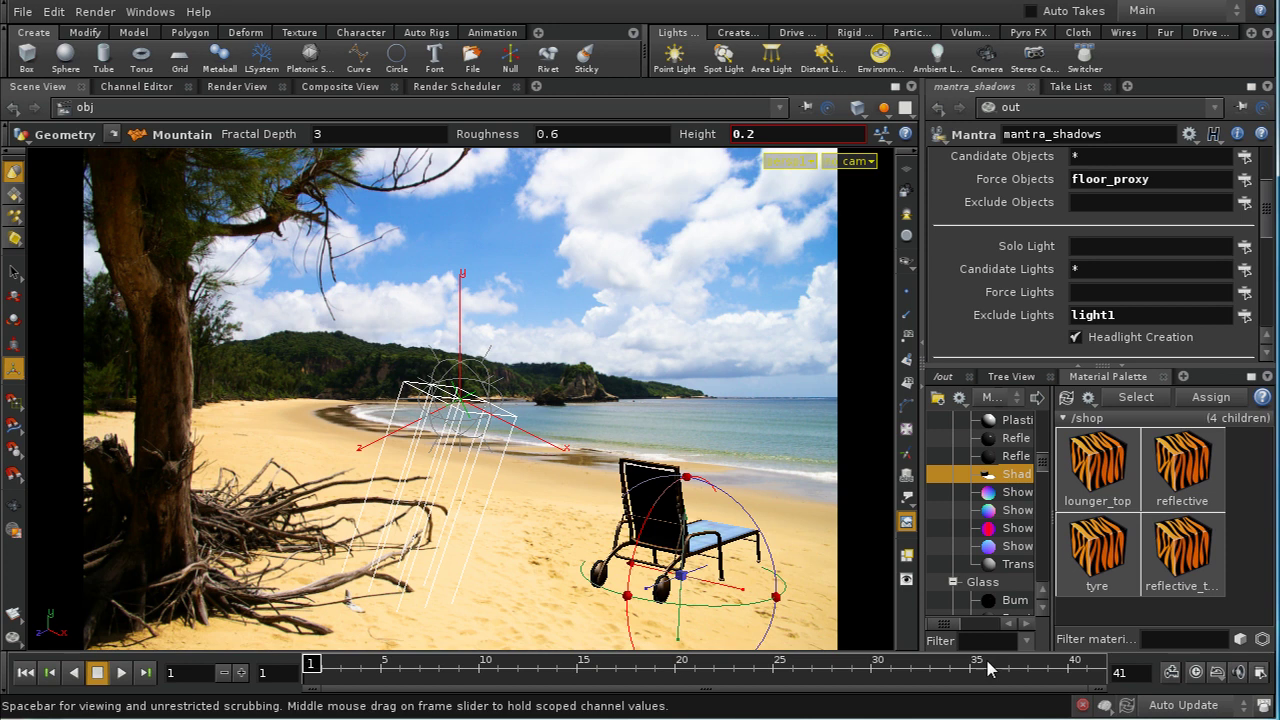
{"action": "left_click_drag", "start_coordinate": [950, 625], "coordinate": [972, 628]}
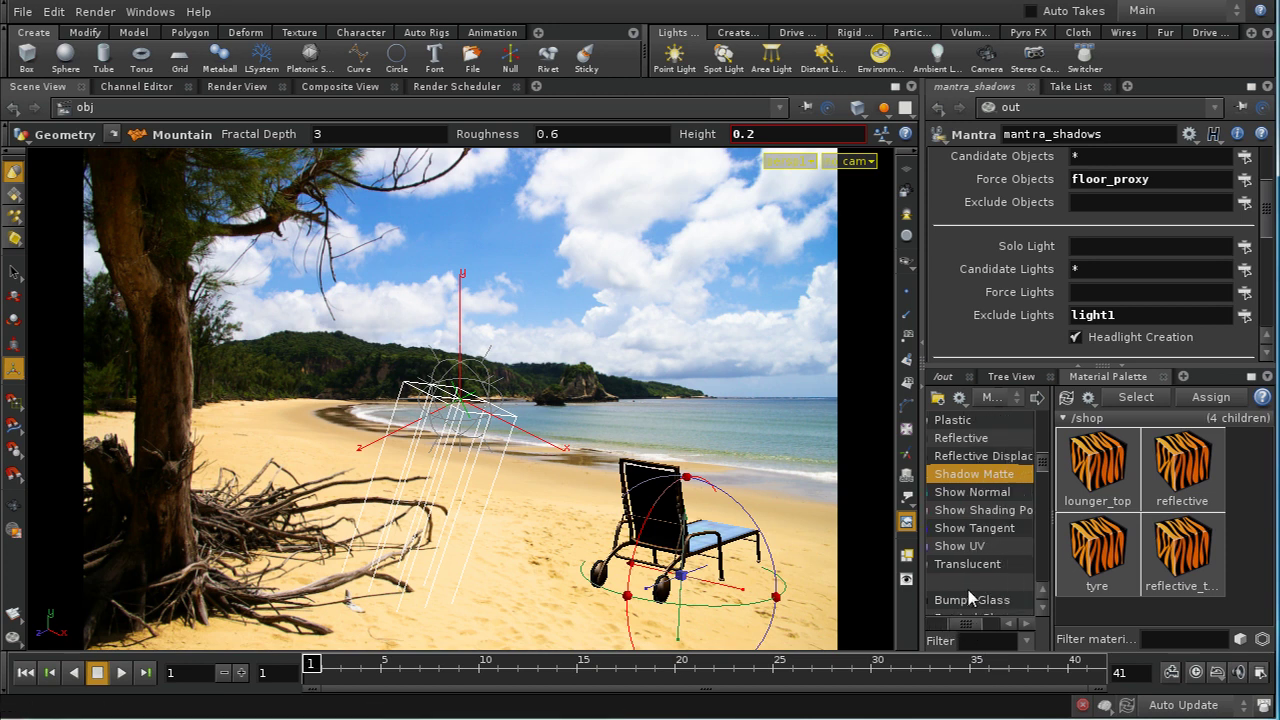
{"action": "scroll", "coordinate": [1038, 460], "scroll_direction": "up", "scroll_amount": 10}
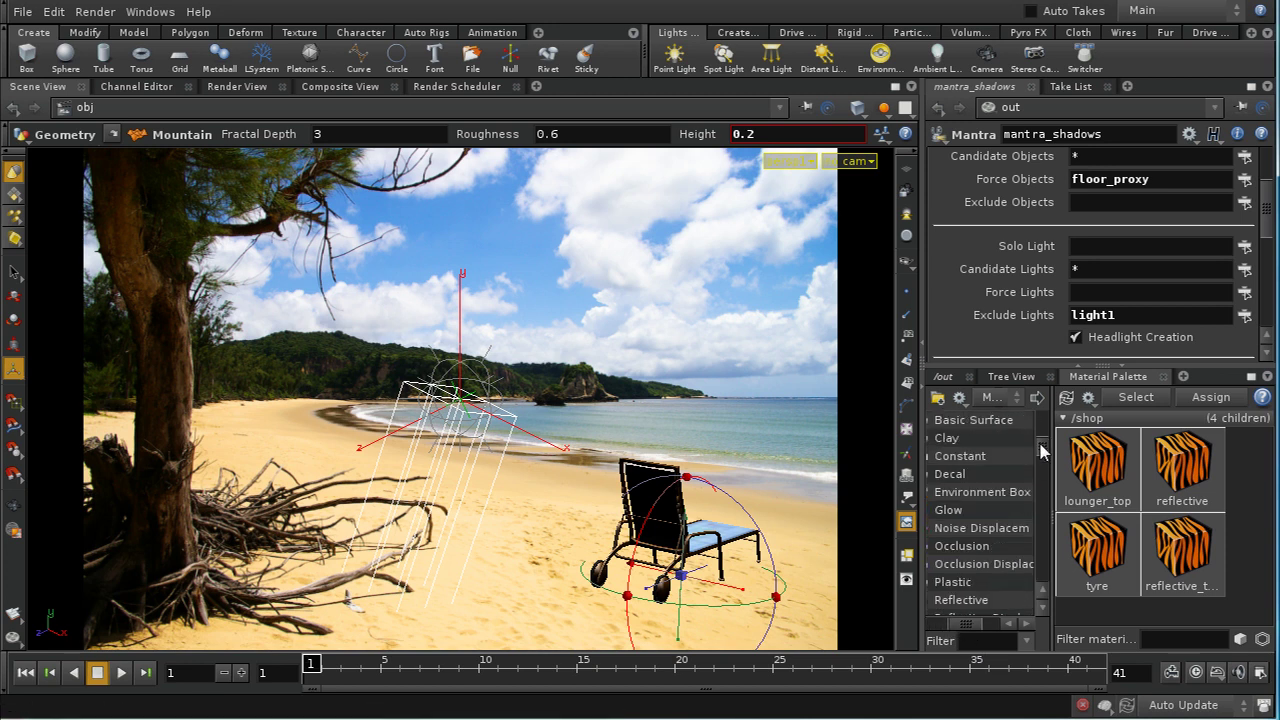
{"action": "scroll", "coordinate": [1038, 450], "scroll_direction": "up", "scroll_amount": 3}
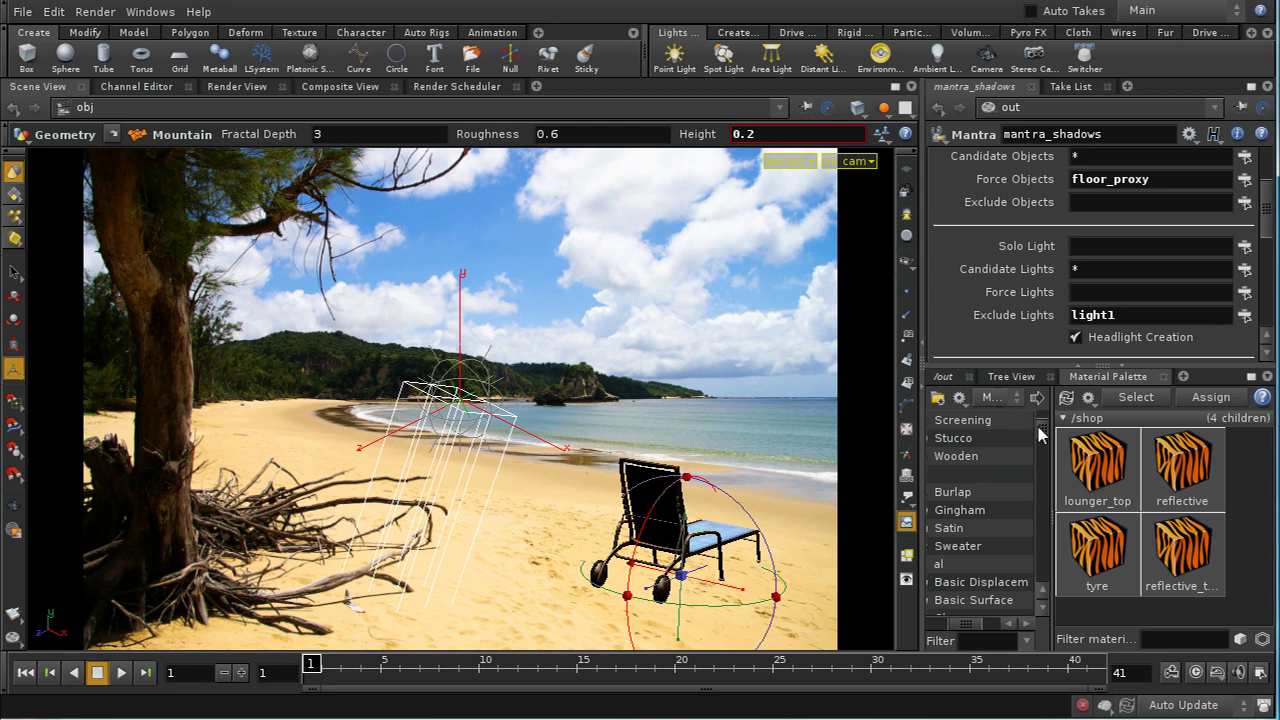
{"action": "left_click_drag", "start_coordinate": [962, 625], "coordinate": [942, 626]}
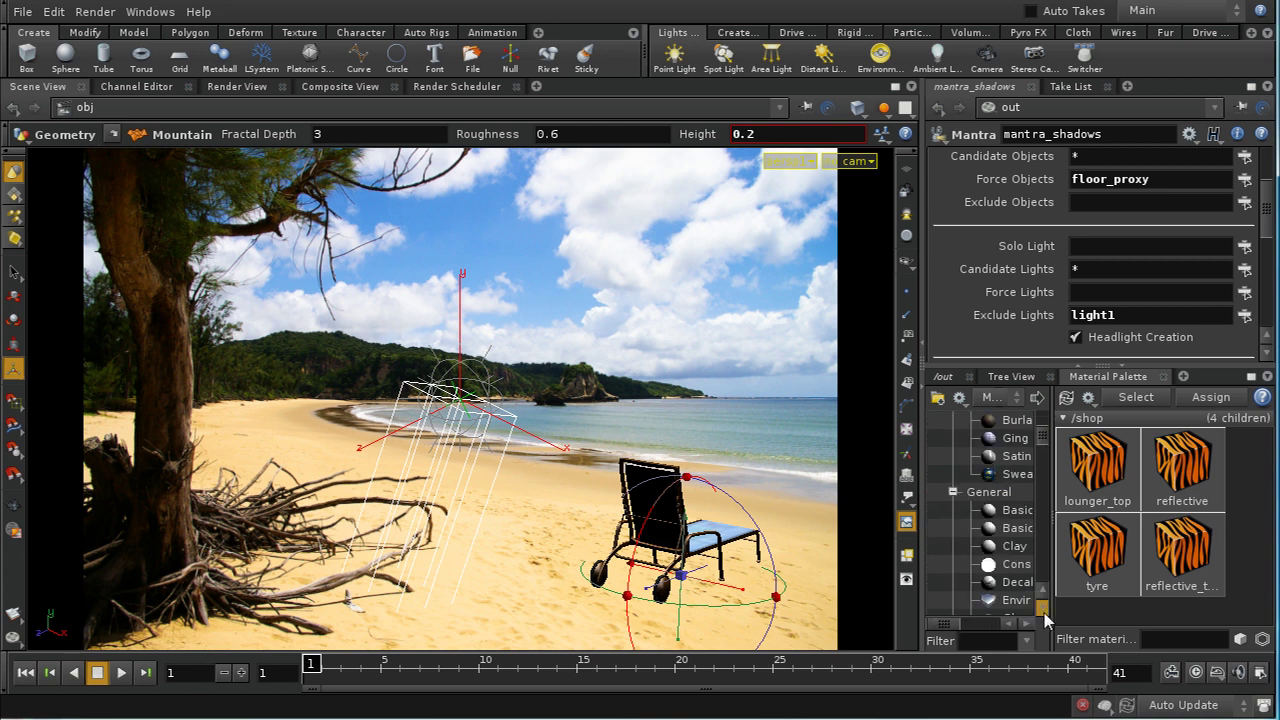
{"action": "scroll", "coordinate": [1044, 612], "scroll_direction": "down", "scroll_amount": 2}
{"action": "scroll", "coordinate": [1046, 620], "scroll_direction": "down", "scroll_amount": 2}
{"action": "left_click", "coordinate": [996, 566]}
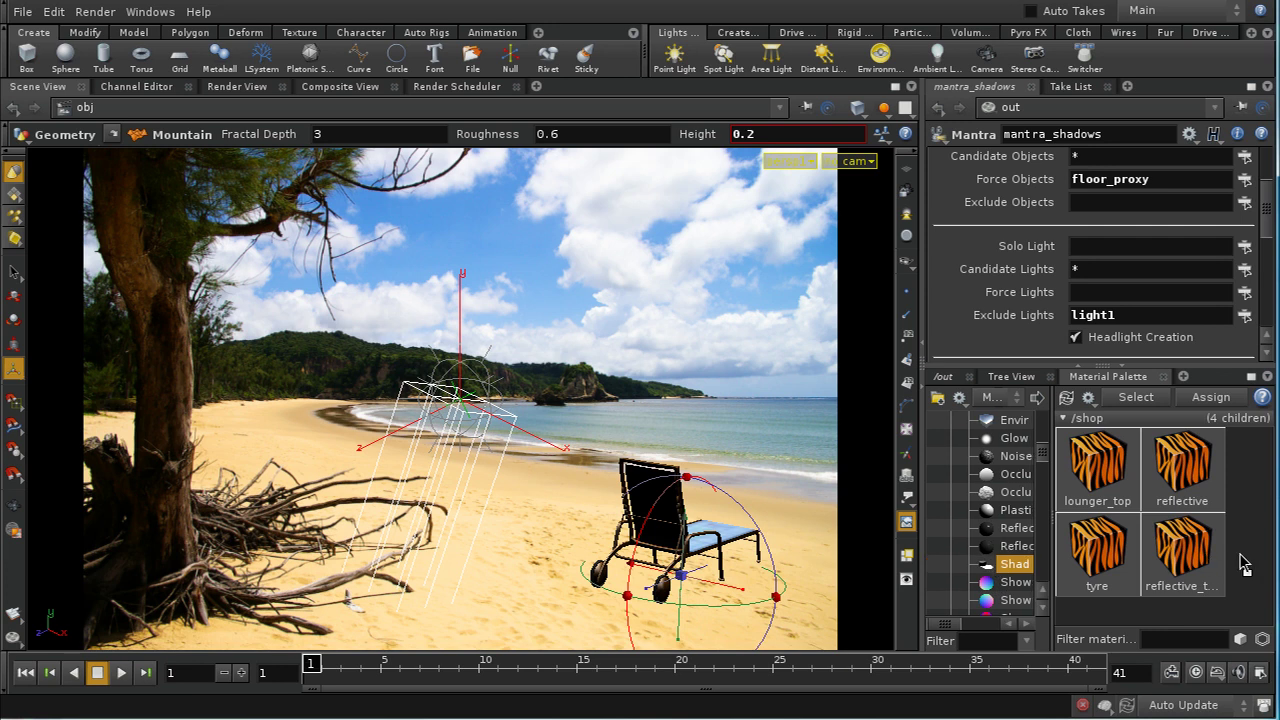
{"action": "left_click_drag", "start_coordinate": [1244, 564], "coordinate": [1242, 566]}
{"action": "left_click", "coordinate": [1100, 614]}
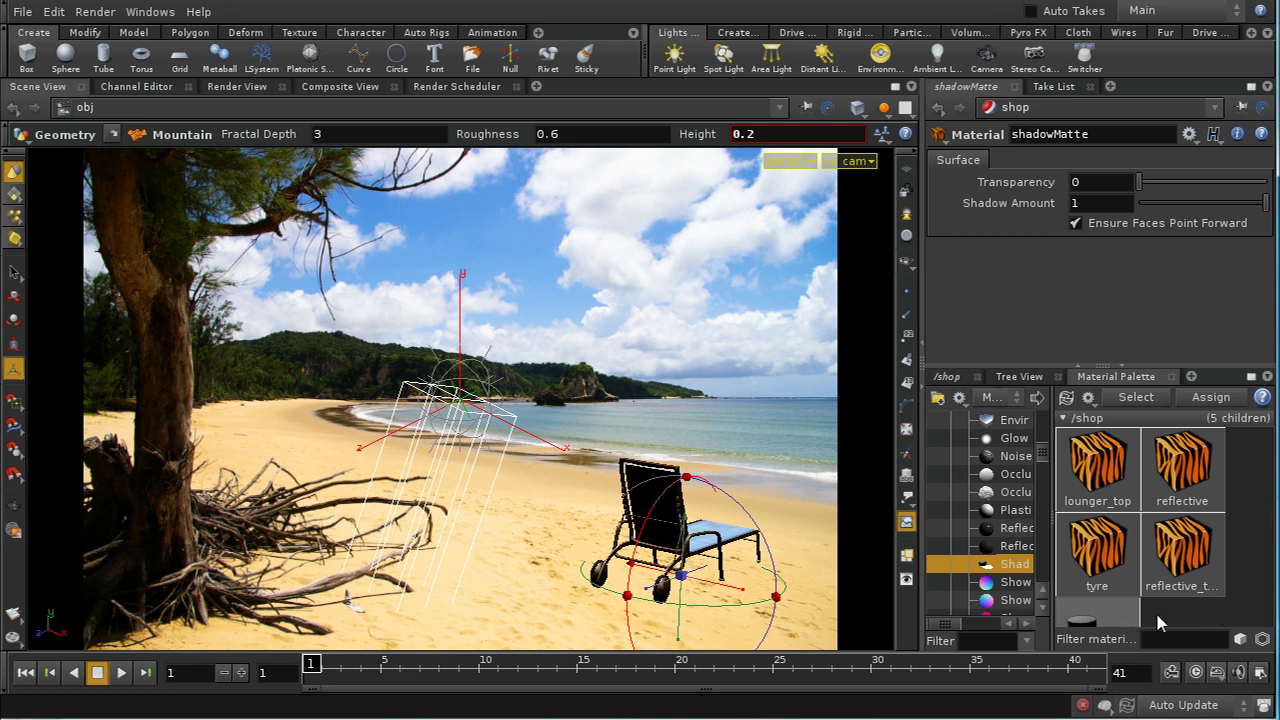
- Return the network to the /obj level and examine the material assignment of the top, frame and wheels objects
{"action": "left_click", "coordinate": [962, 378]}
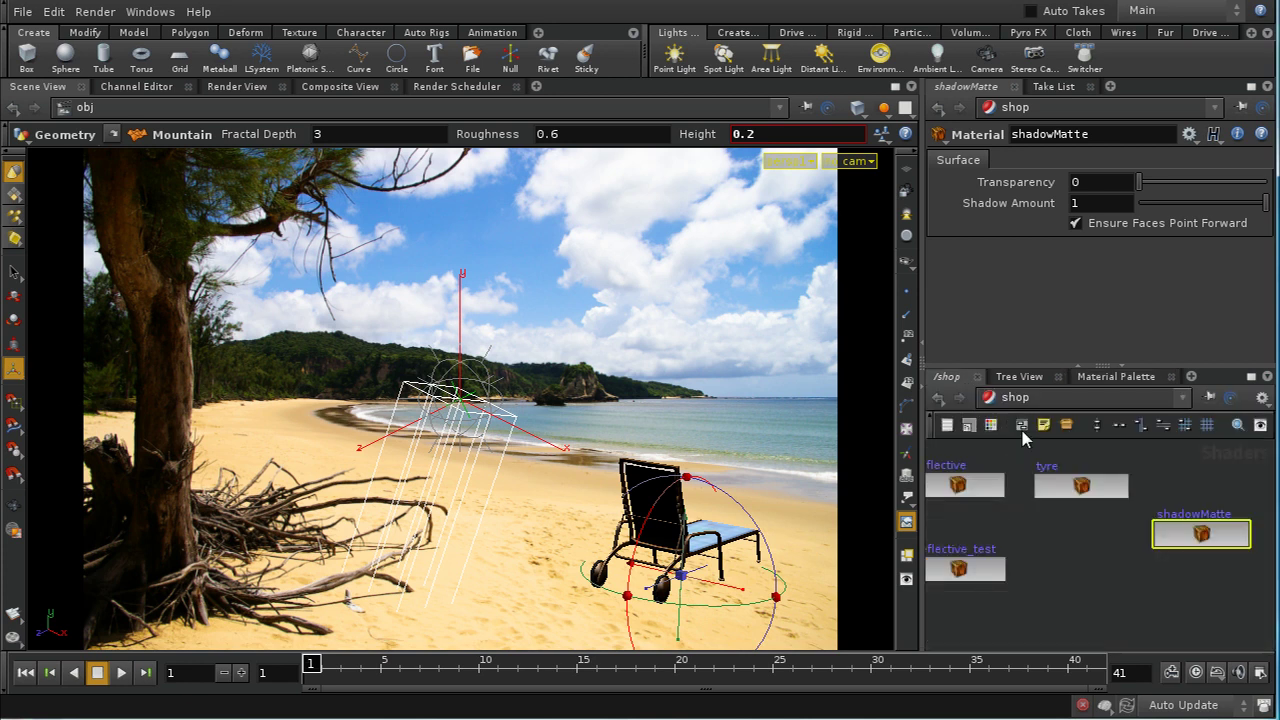
{"action": "left_click", "coordinate": [1022, 424]}
{"action": "left_click", "coordinate": [1046, 460]}
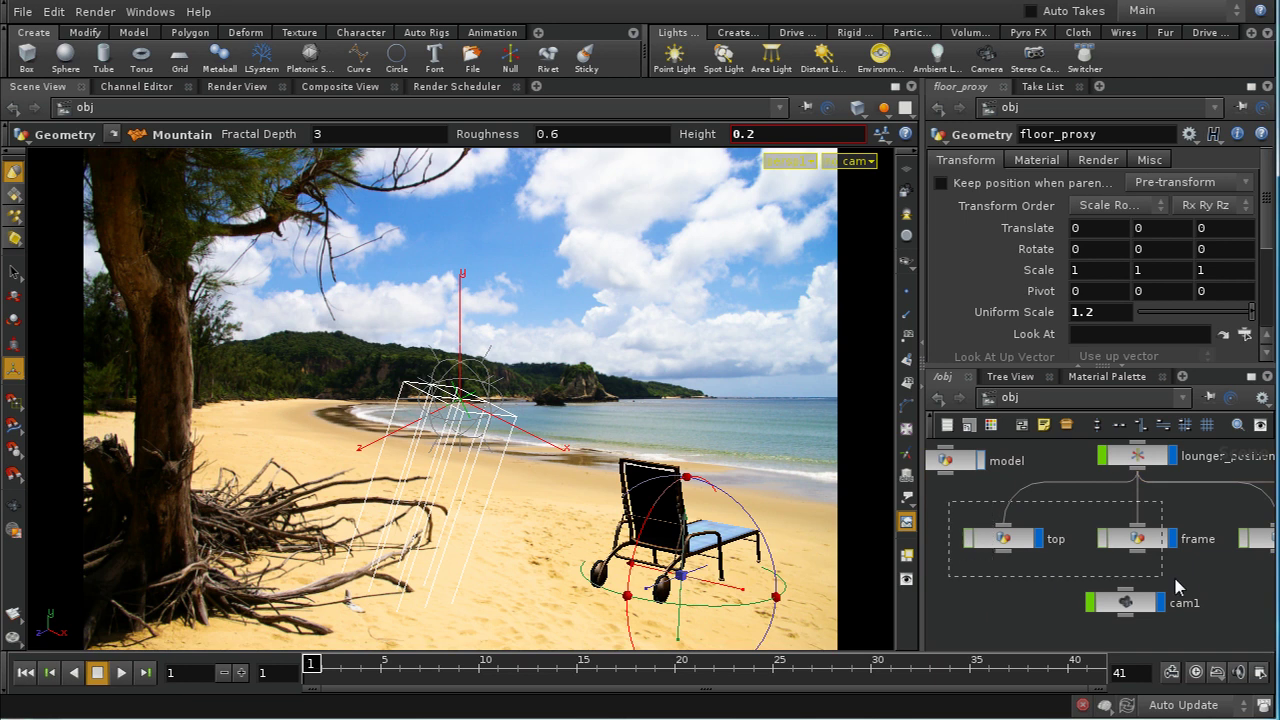
{"action": "left_click_drag", "start_coordinate": [1176, 586], "coordinate": [1262, 592]}
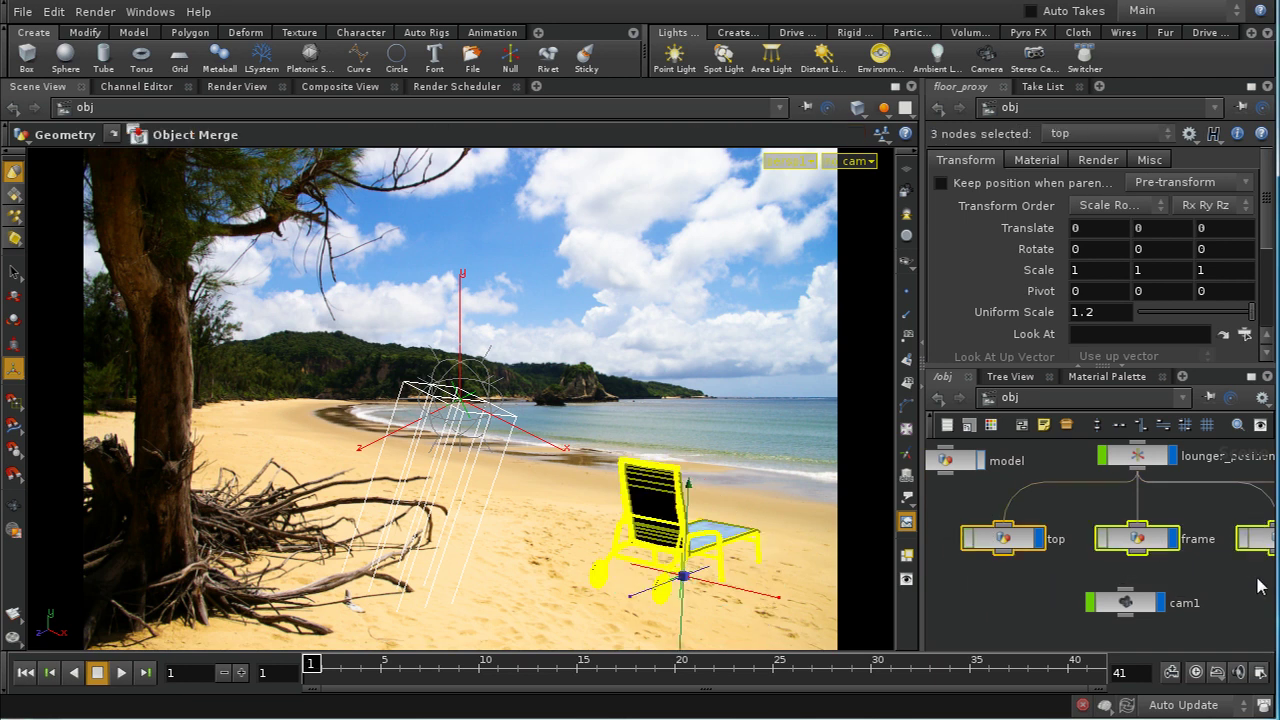
{"action": "left_click", "coordinate": [1050, 160]}
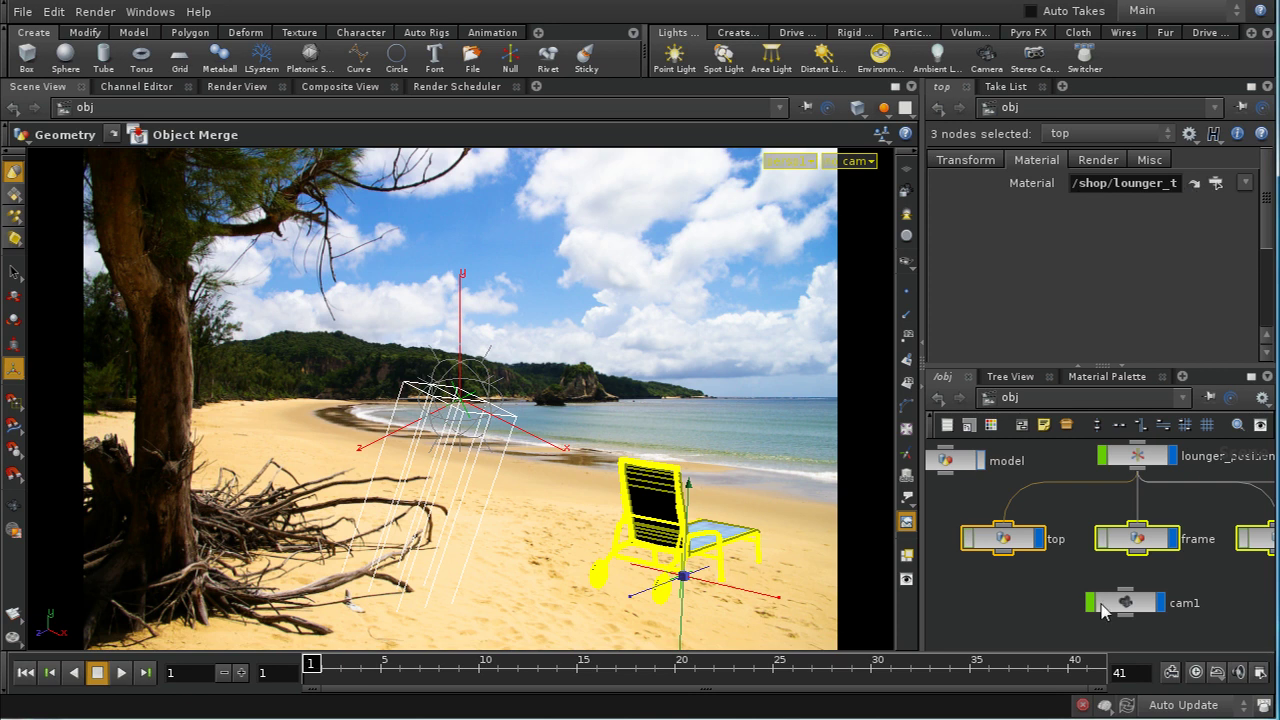
{"action": "middle_click_drag", "start_coordinate": [1216, 603], "coordinate": [1152, 584]}
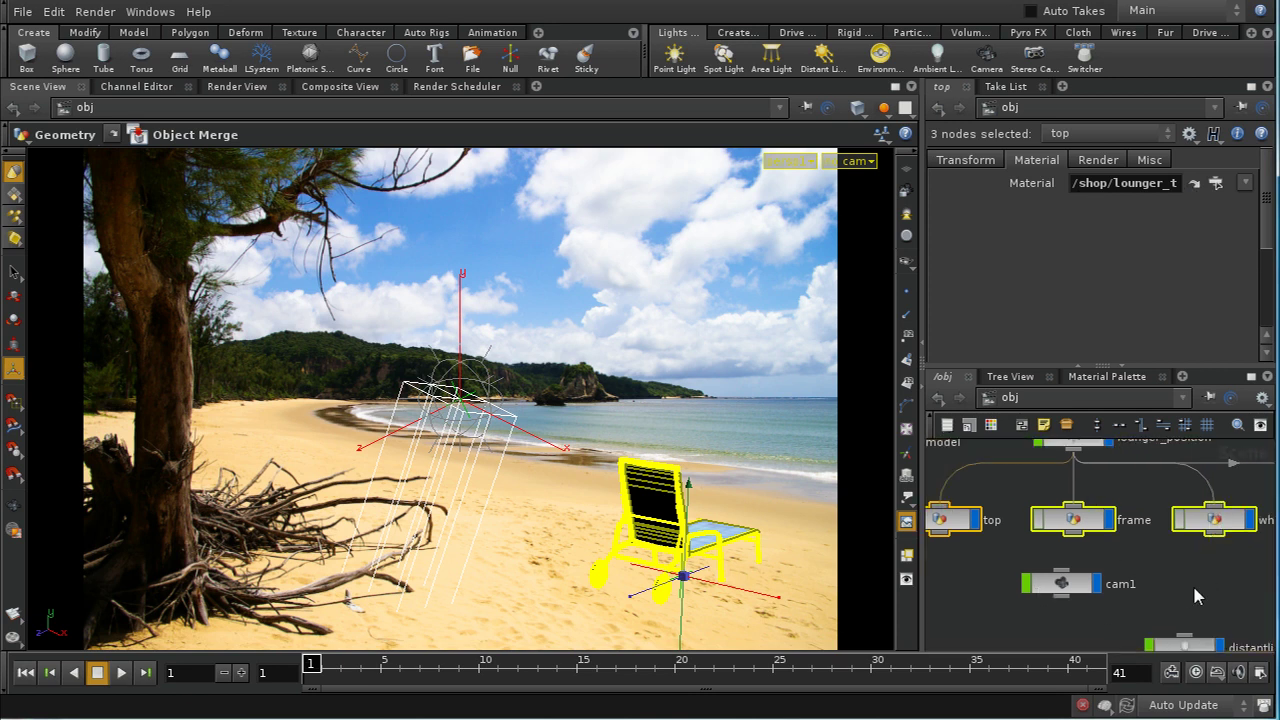
{"action": "left_click", "coordinate": [1192, 583]}
{"action": "left_click_drag", "start_coordinate": [1234, 590], "coordinate": [1157, 598]}
{"action": "mouse_move", "coordinate": [1194, 583]}
{"action": "middle_mouse_down"}
{"action": "mouse_move", "coordinate": [1091, 608]}
{"action": "mouse_move", "coordinate": [1174, 597]}
{"action": "middle_mouse_up"}
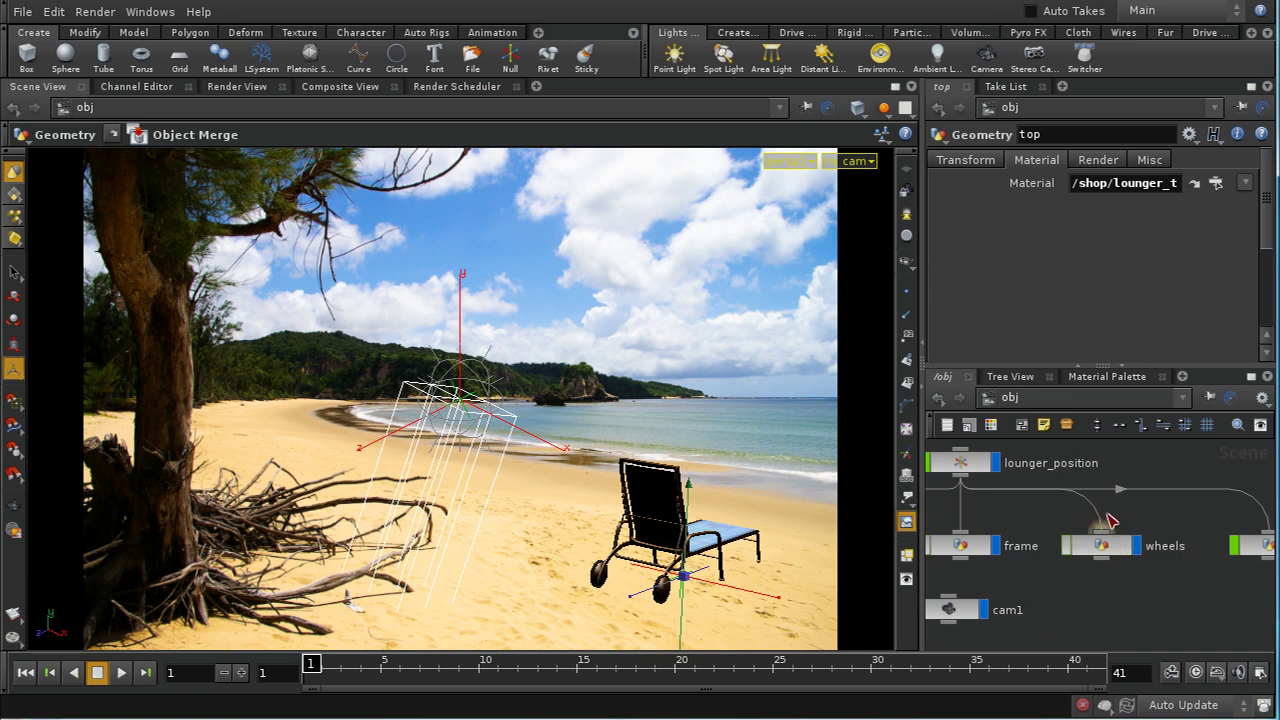
- Examine both group material assignments in the material1 node inside the wheels object, then go back to the /obj level
{"action": "double_click", "coordinate": [1117, 549]}
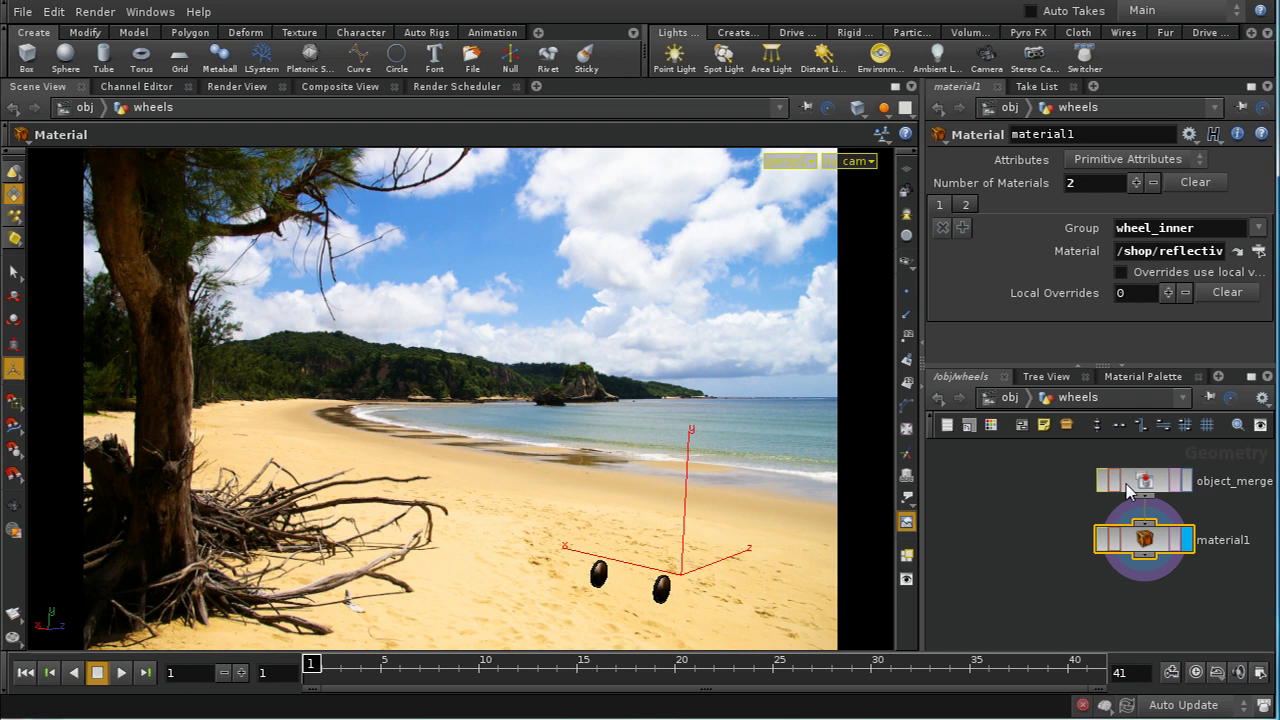
{"action": "left_click_drag", "start_coordinate": [1146, 539], "coordinate": [1150, 575]}
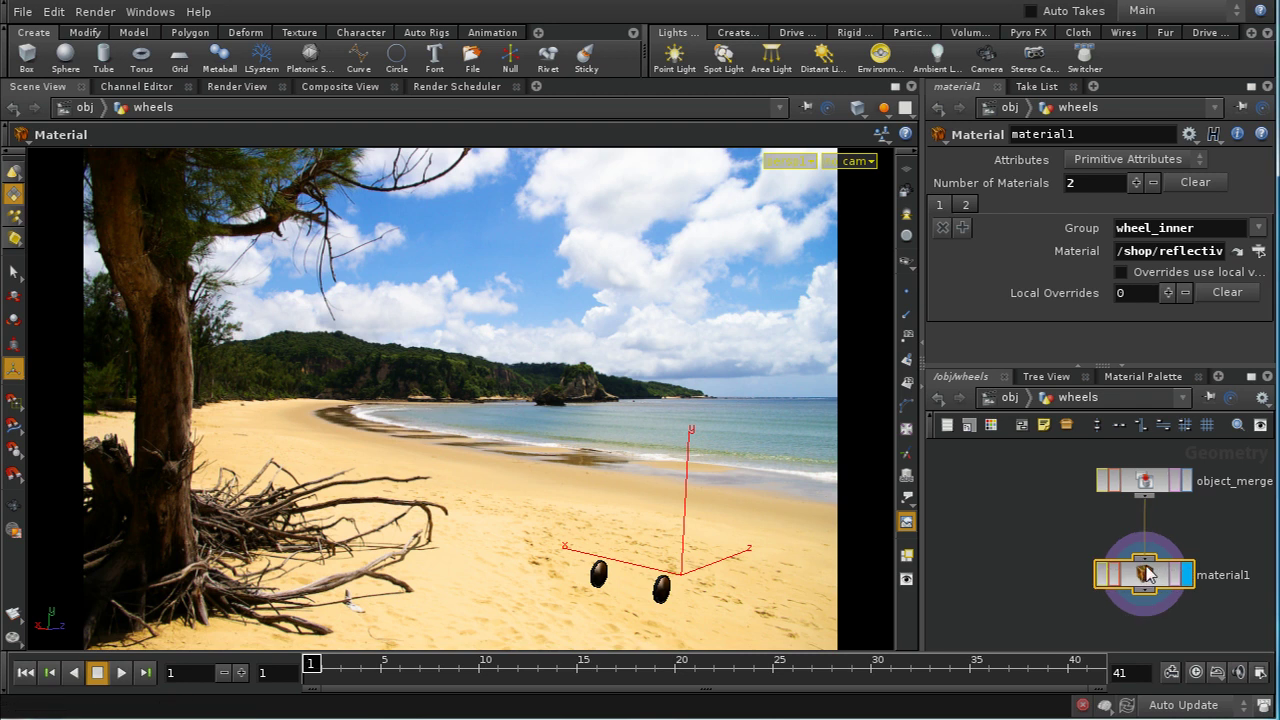
{"action": "left_click", "coordinate": [966, 205]}
{"action": "left_click", "coordinate": [939, 205]}
{"action": "left_click", "coordinate": [1012, 398]}
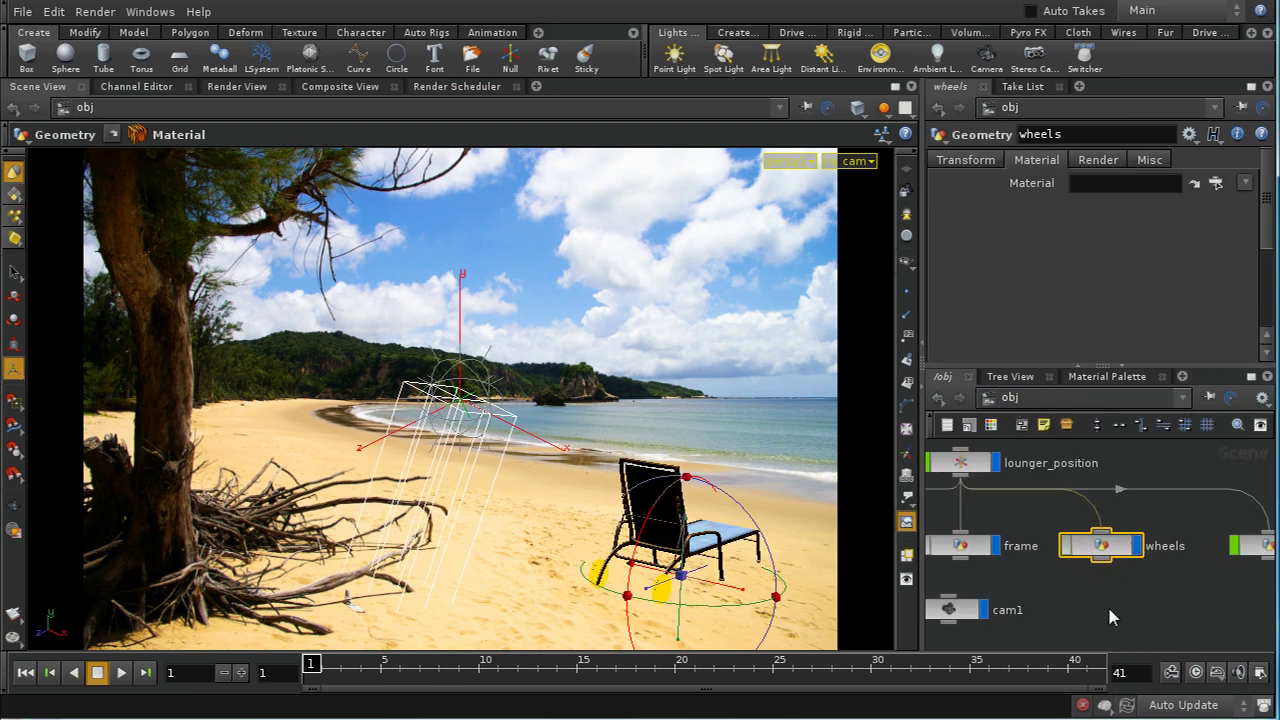
{"action": "key", "text": "h"}
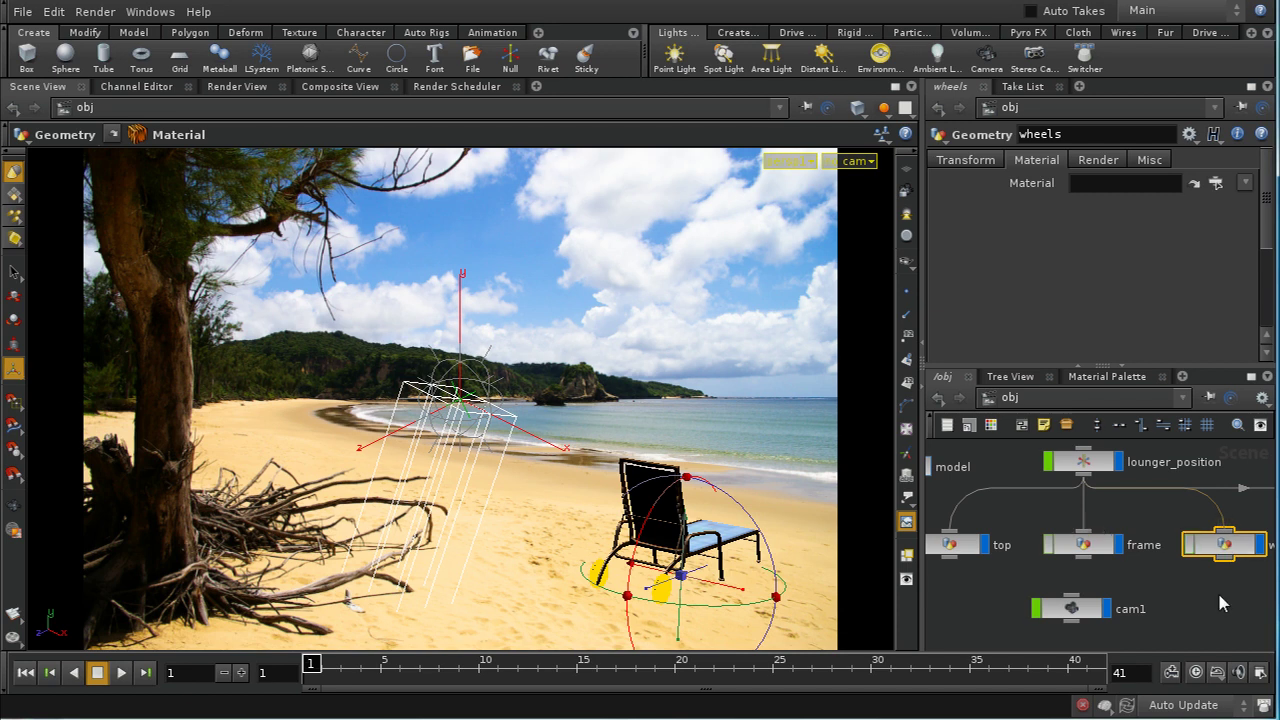
{"action": "double_click", "coordinate": [1190, 545]}
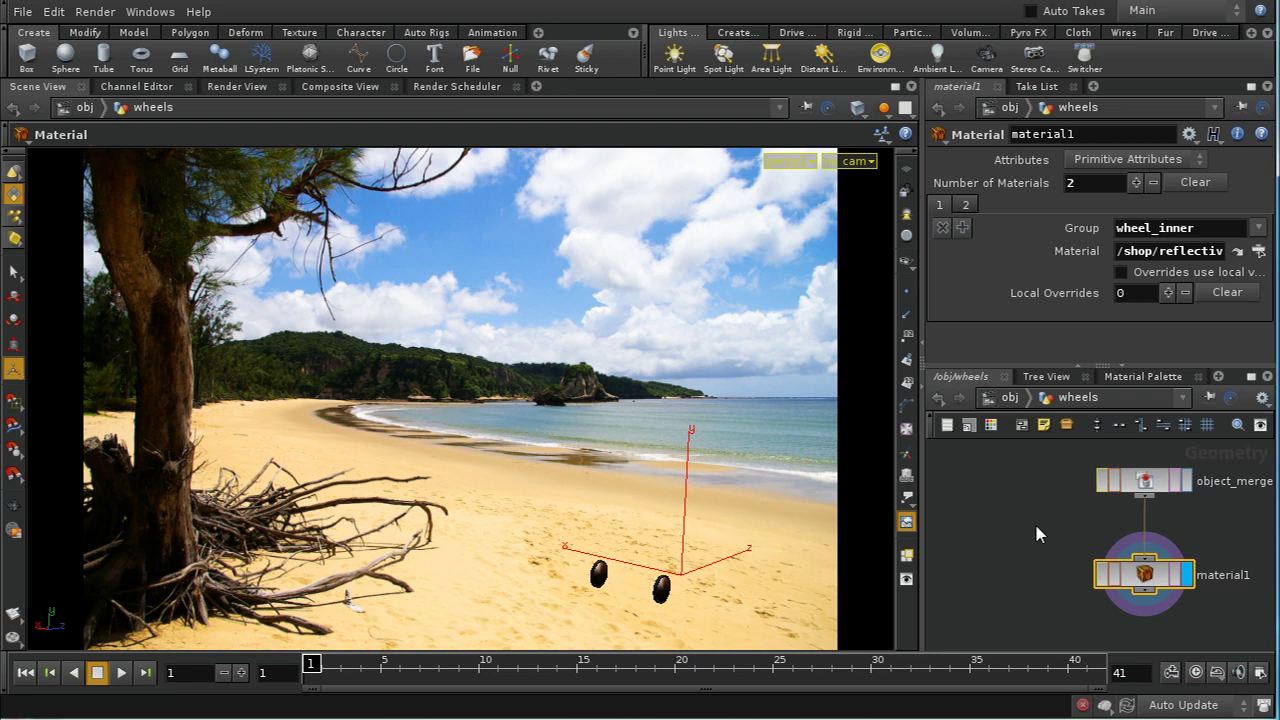
{"action": "key", "text": "u"}
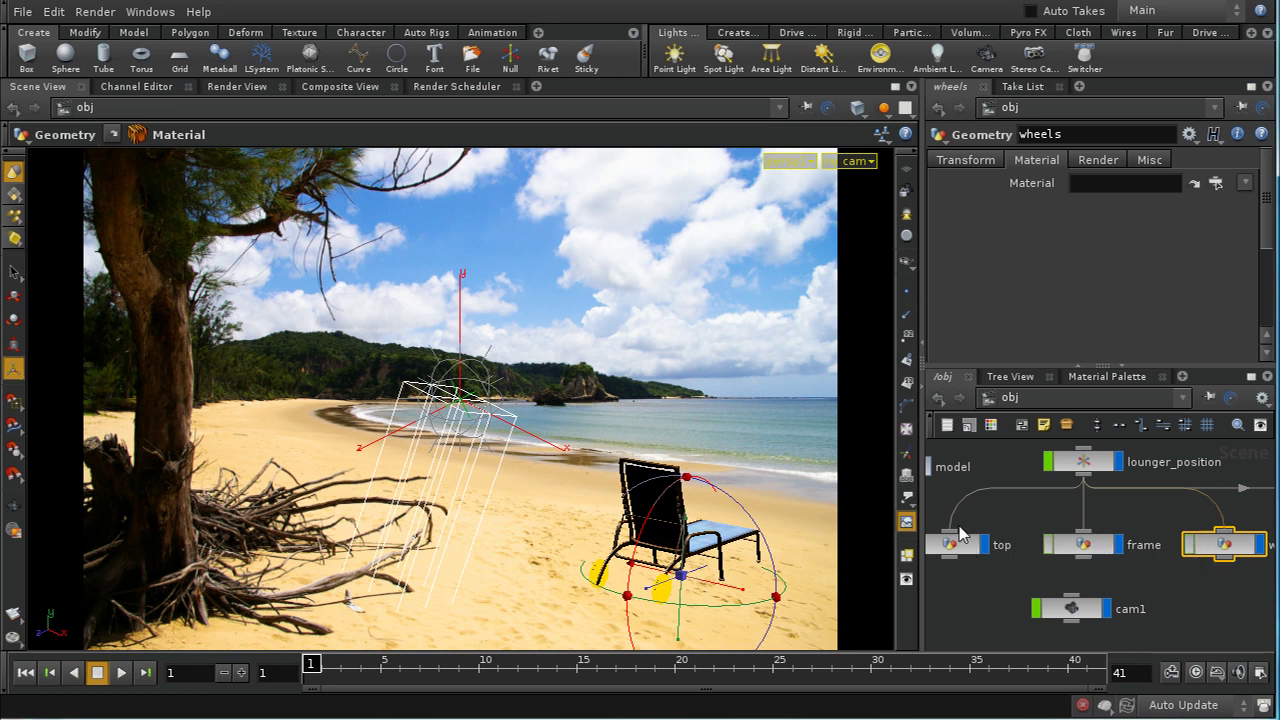
{"action": "key", "text": "f"}
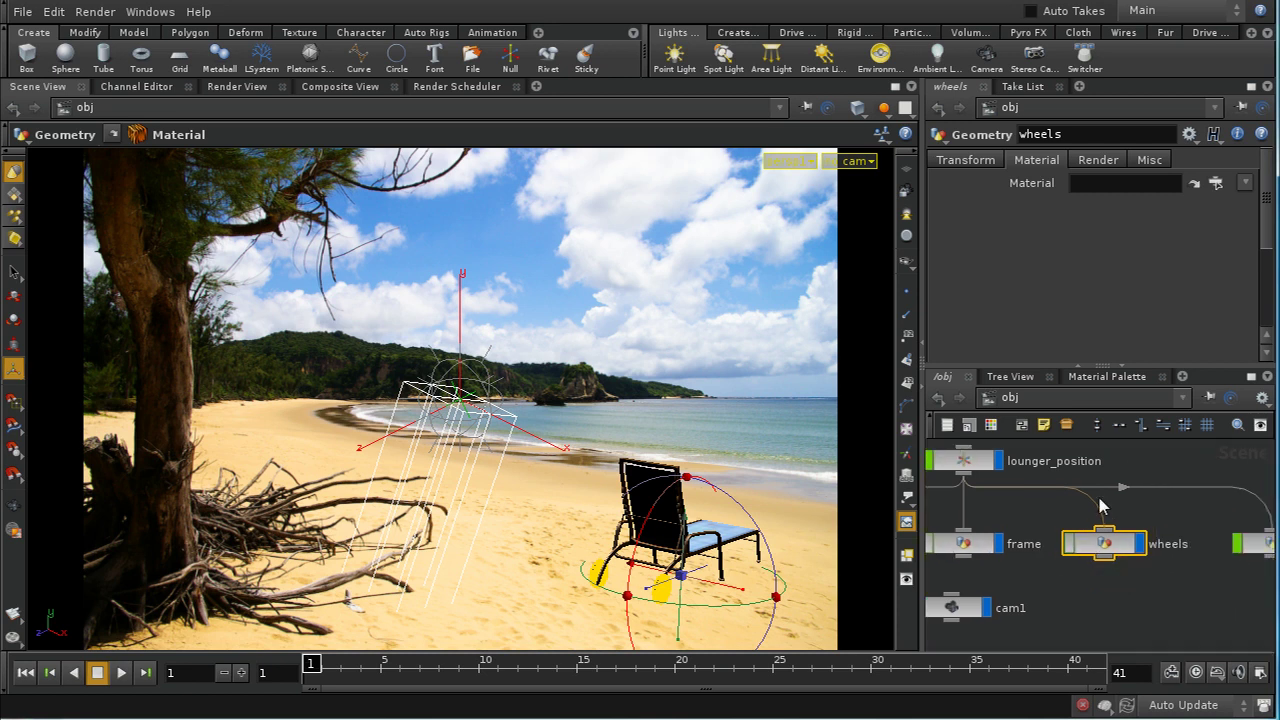
{"action": "double_click", "coordinate": [1115, 548]}
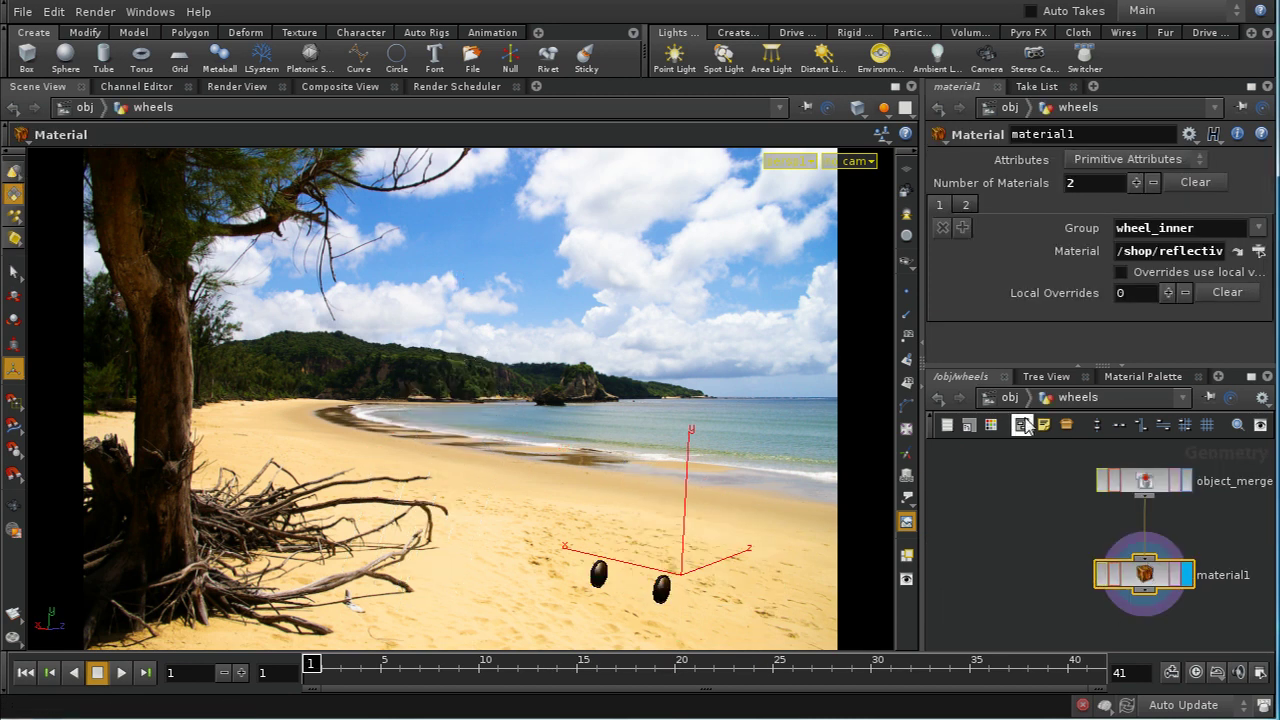
{"action": "key", "text": "u"}
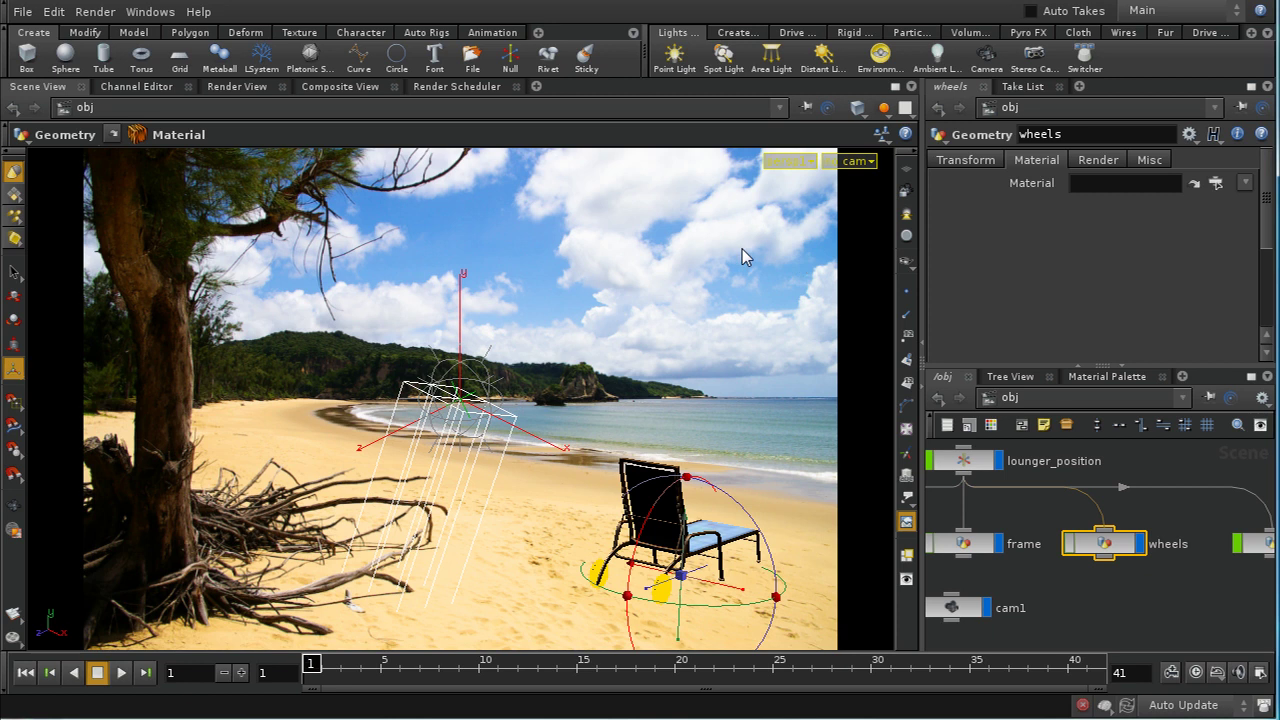
- Open a Take List pane alongside the Render Scheduler in the main viewing area
{"action": "left_click", "coordinate": [537, 87]}
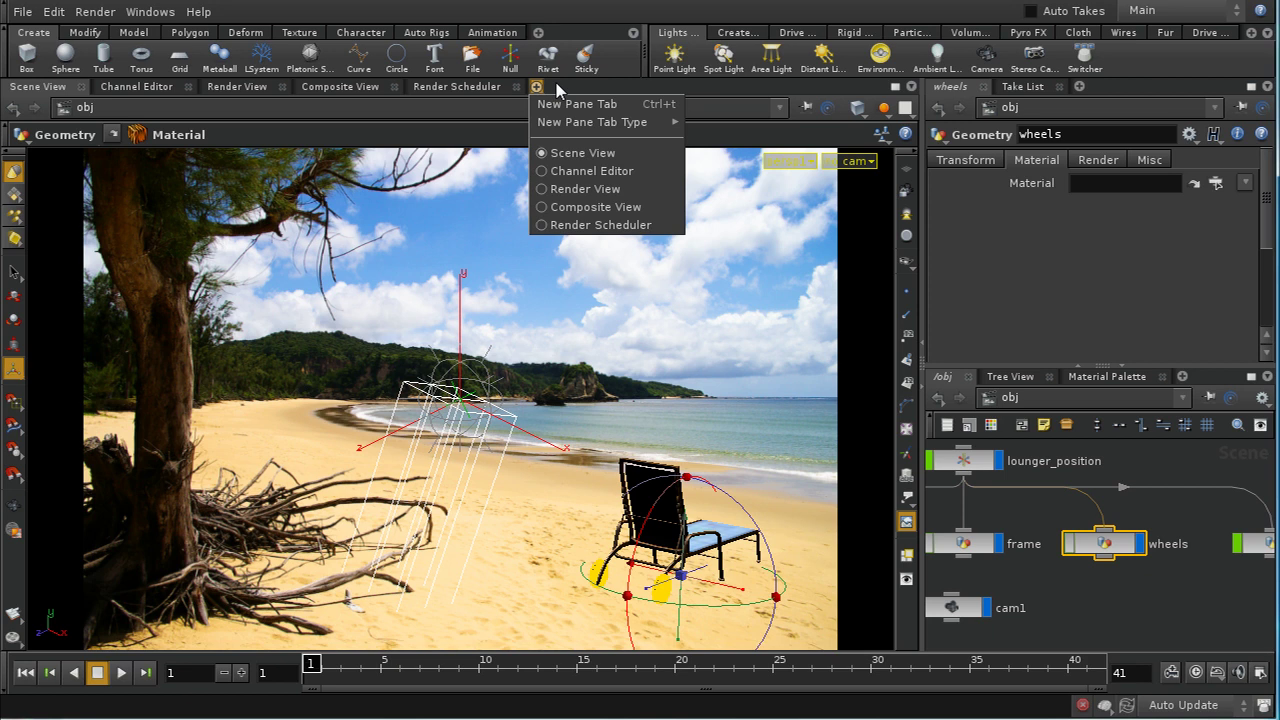
{"action": "left_click", "coordinate": [554, 80]}
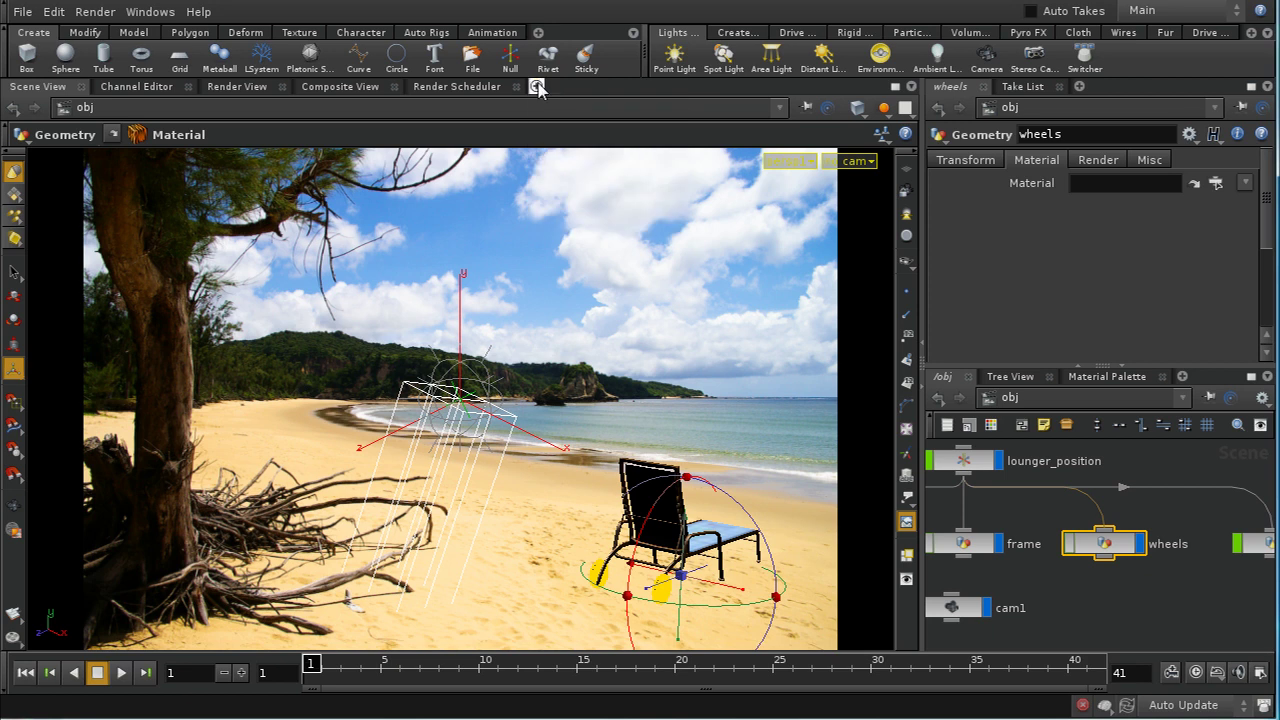
{"action": "left_click", "coordinate": [537, 88]}
{"action": "mouse_move", "coordinate": [580, 122]}
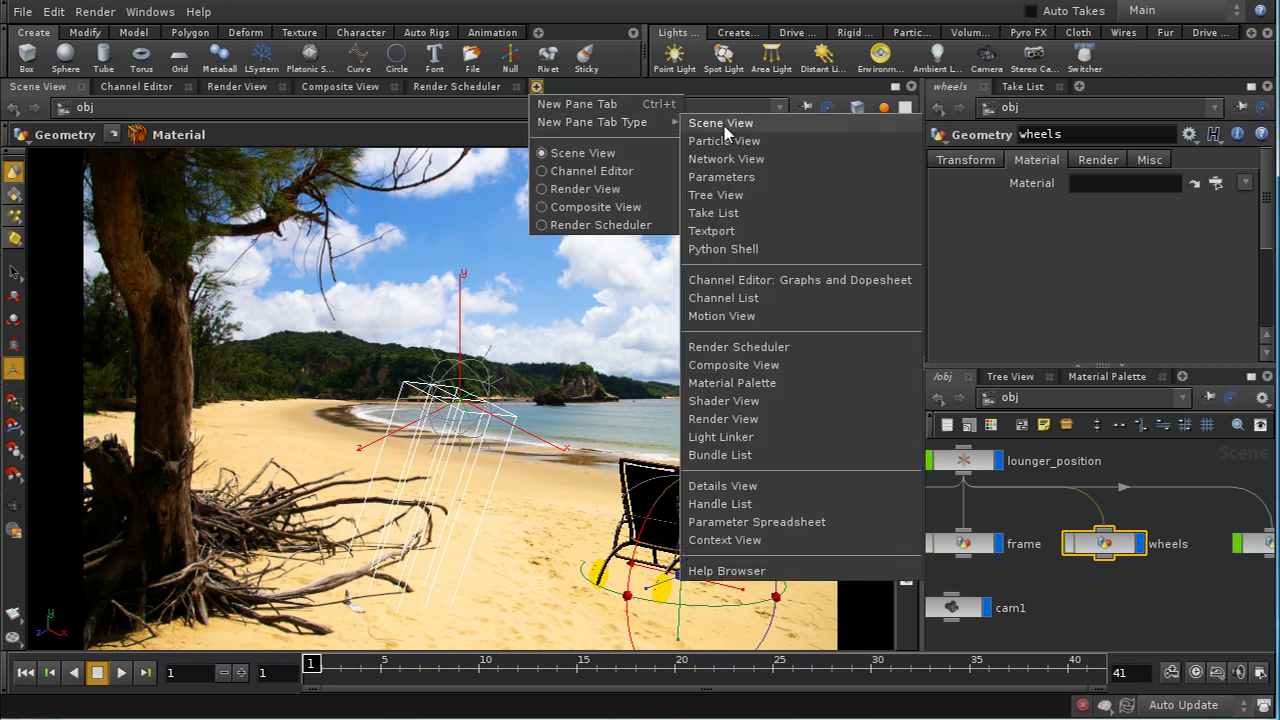
{"action": "left_click", "coordinate": [727, 212]}
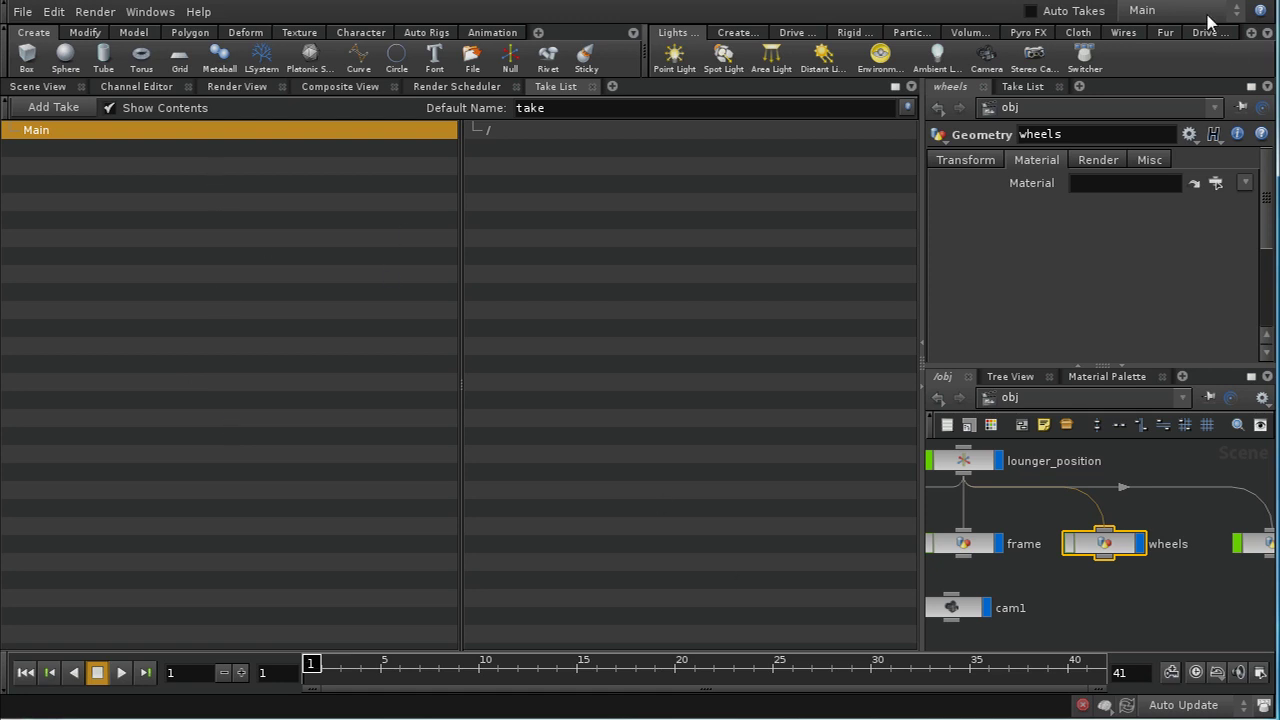
- Create a new take under Main and rename it shadow
{"action": "right_click", "coordinate": [236, 133]}
{"action": "left_click", "coordinate": [266, 163]}
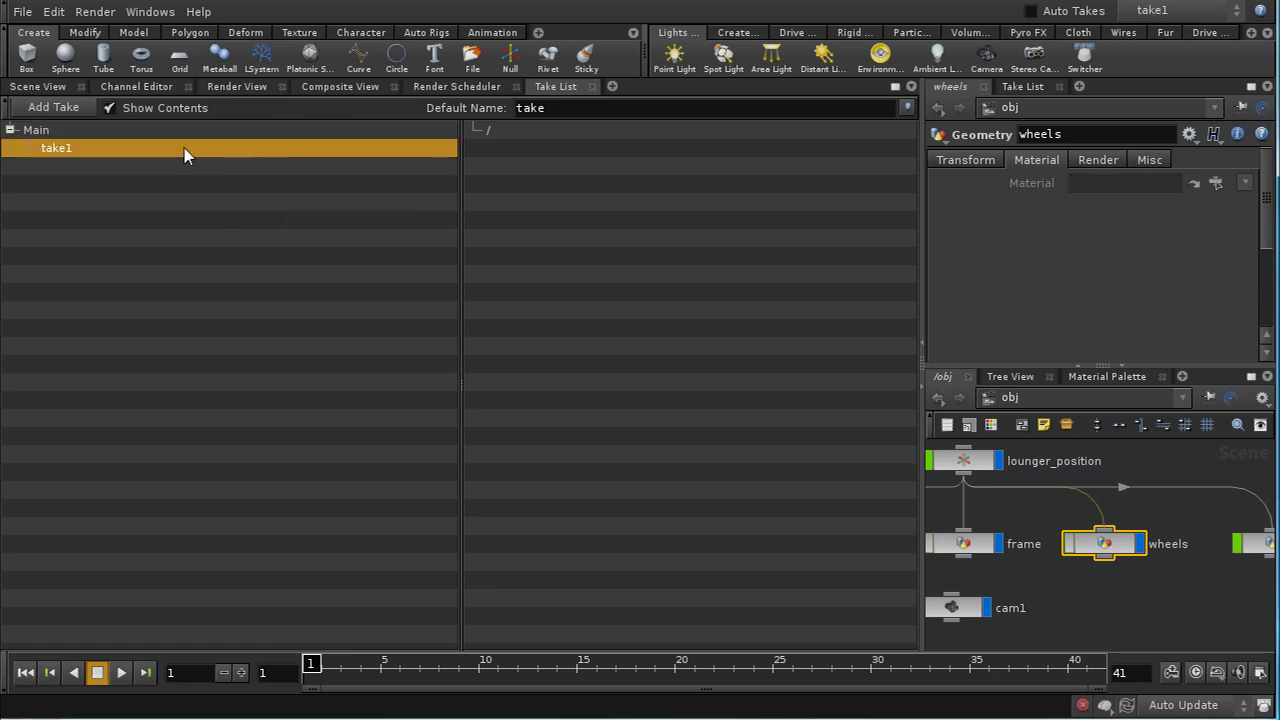
{"action": "right_click", "coordinate": [88, 147]}
{"action": "left_click", "coordinate": [124, 338]}
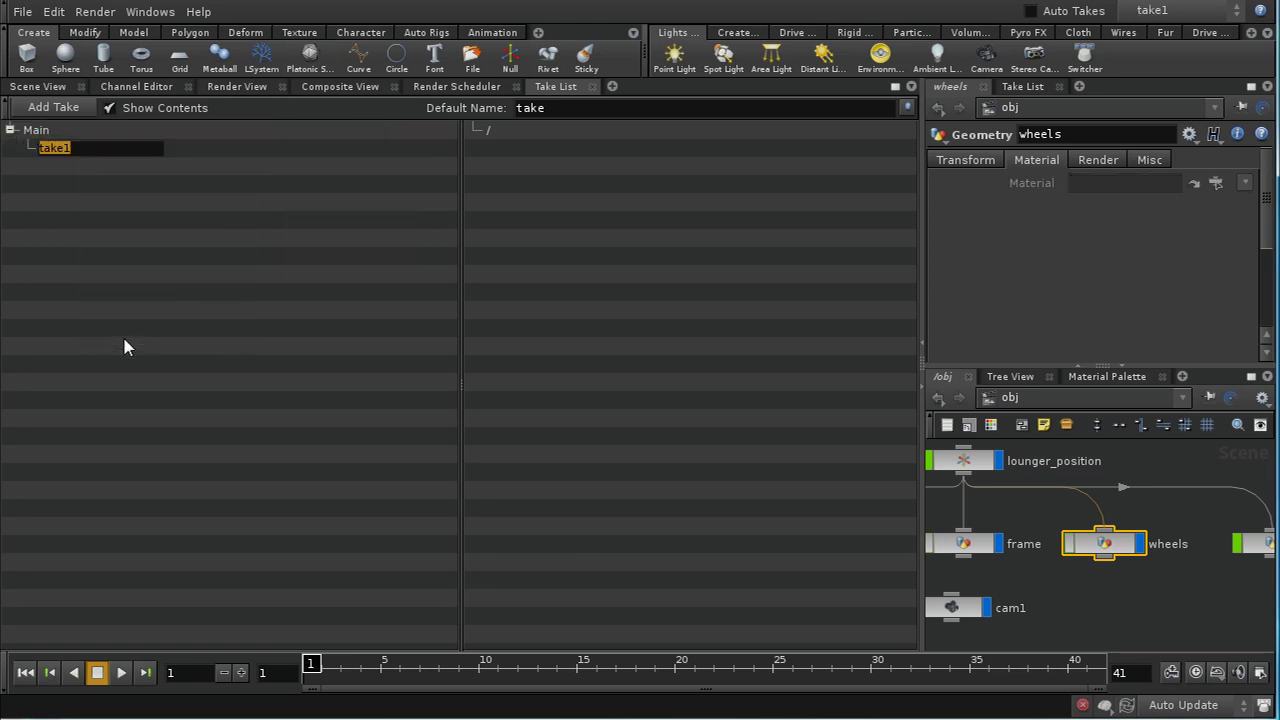
{"action": "type", "text": "shadow"}
{"action": "key", "text": "Return"}
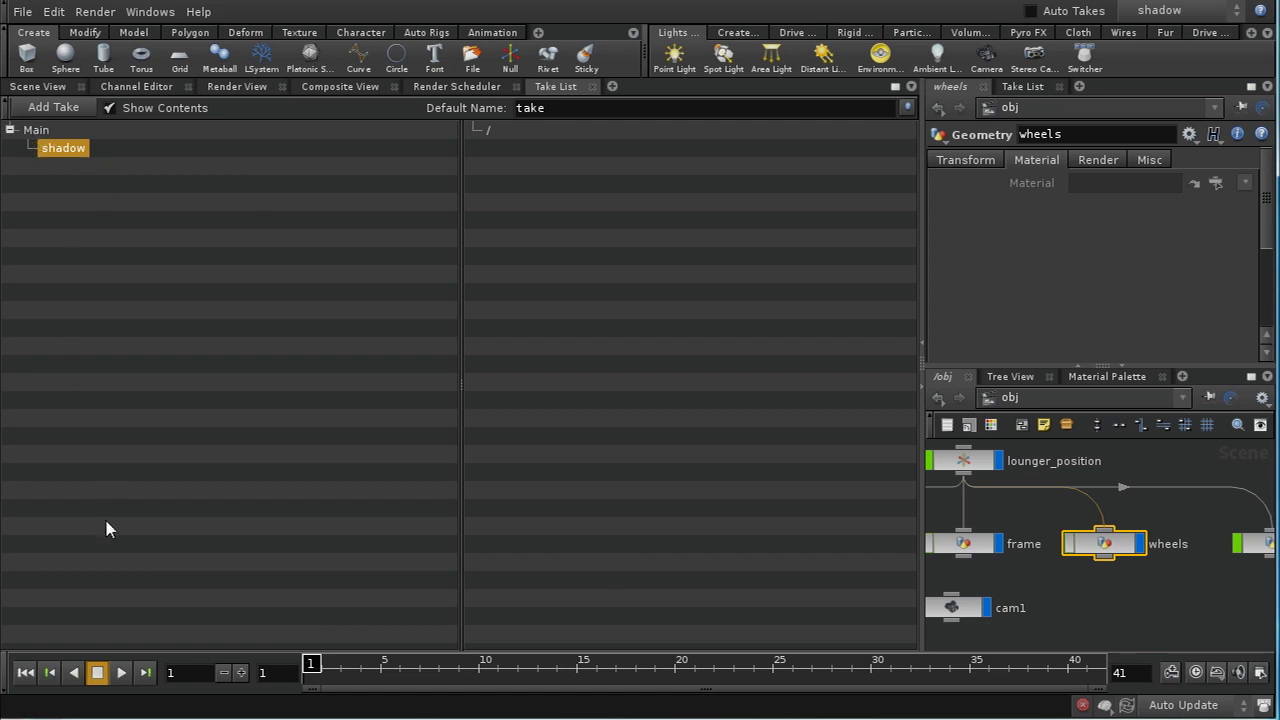
- Open a Parameter Spreadsheet pane beside the Take List and set its Op Mask to * to cover all nodes
{"action": "left_click", "coordinate": [612, 88]}
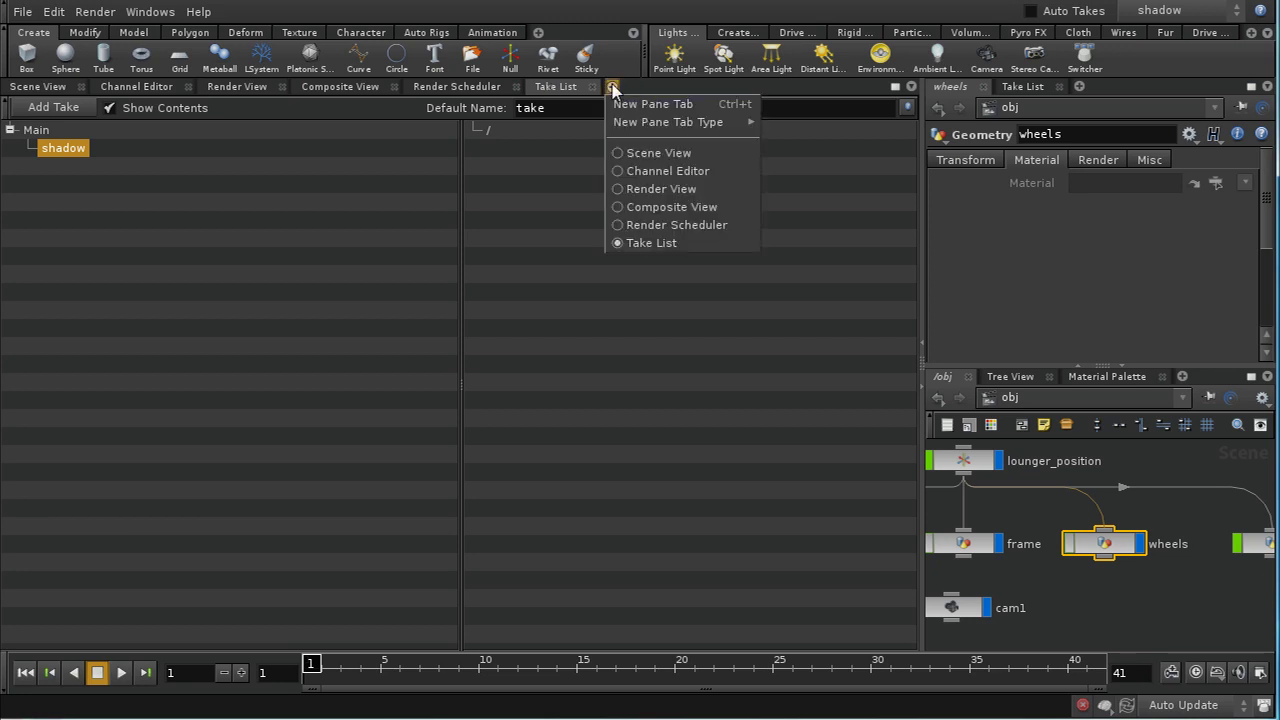
{"action": "mouse_move", "coordinate": [738, 127]}
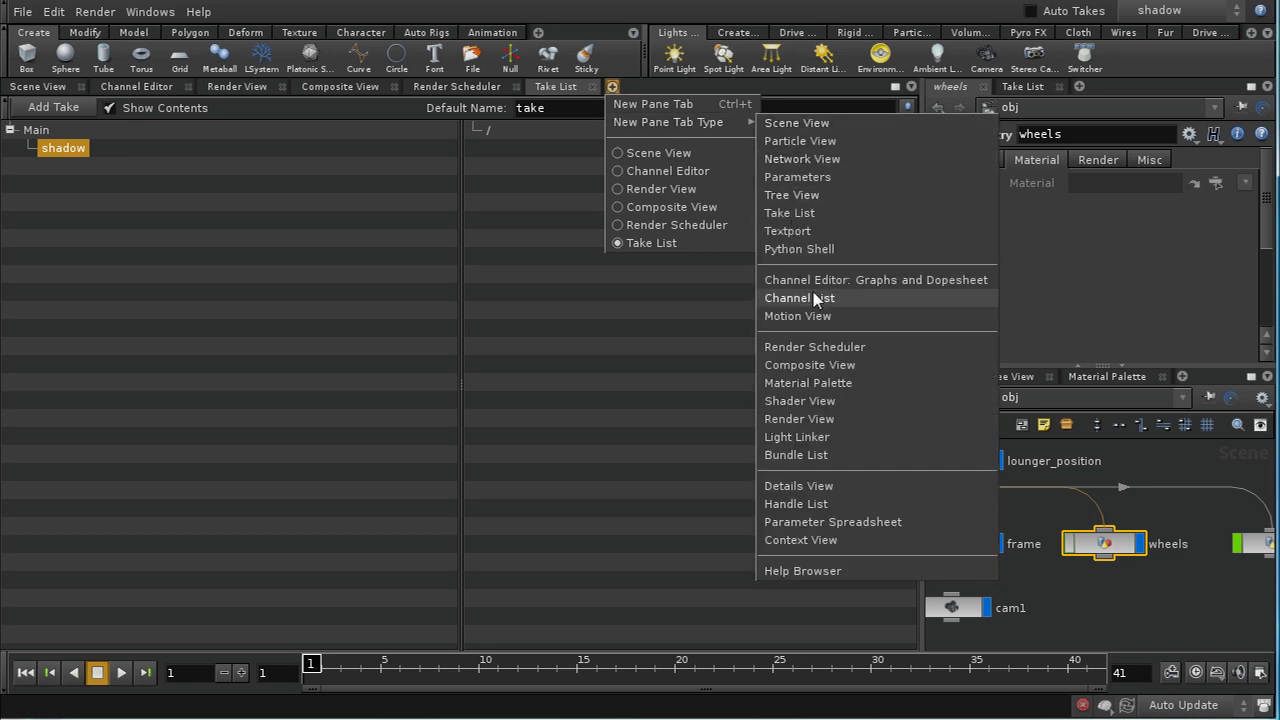
{"action": "left_click", "coordinate": [840, 522]}
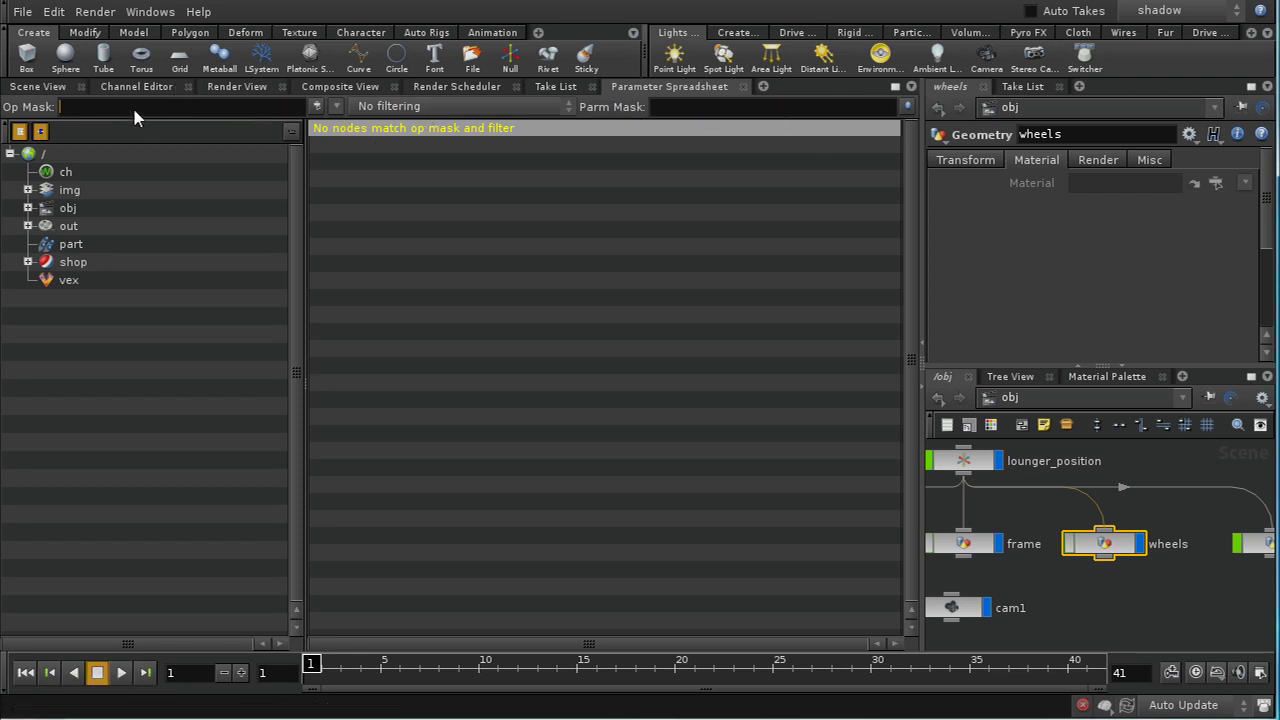
{"action": "type", "text": "*"}
{"action": "key", "text": "Return"}
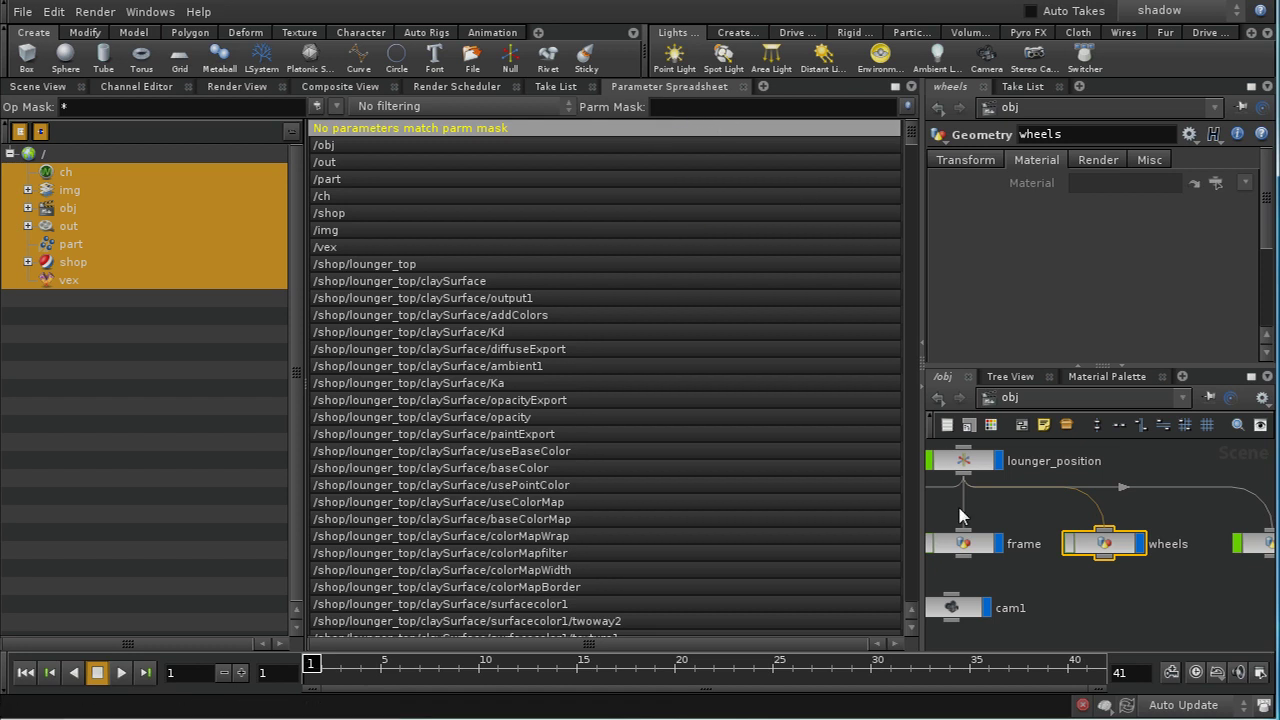
- Go inside the wheels object to its material1 node and set the spreadsheet's Parm Mask to *material*
{"action": "middle_click_drag", "start_coordinate": [1062, 583], "coordinate": [1237, 588]}
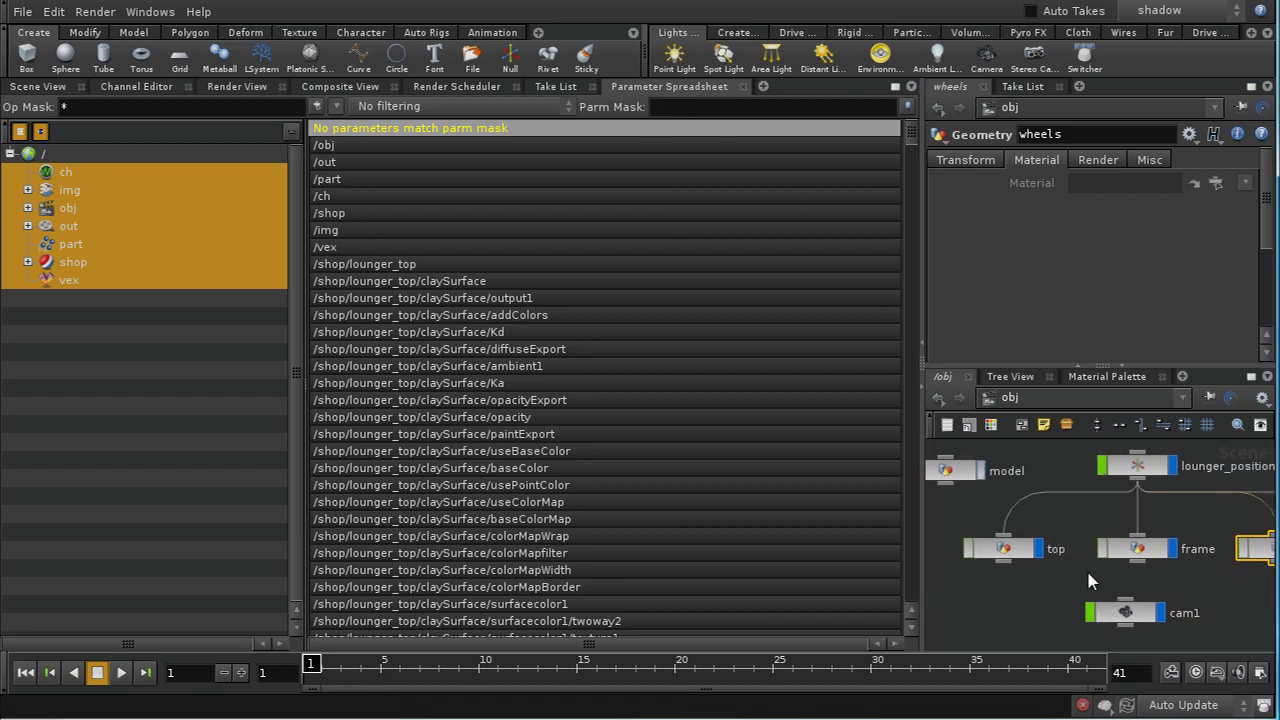
{"action": "left_click", "coordinate": [1022, 550]}
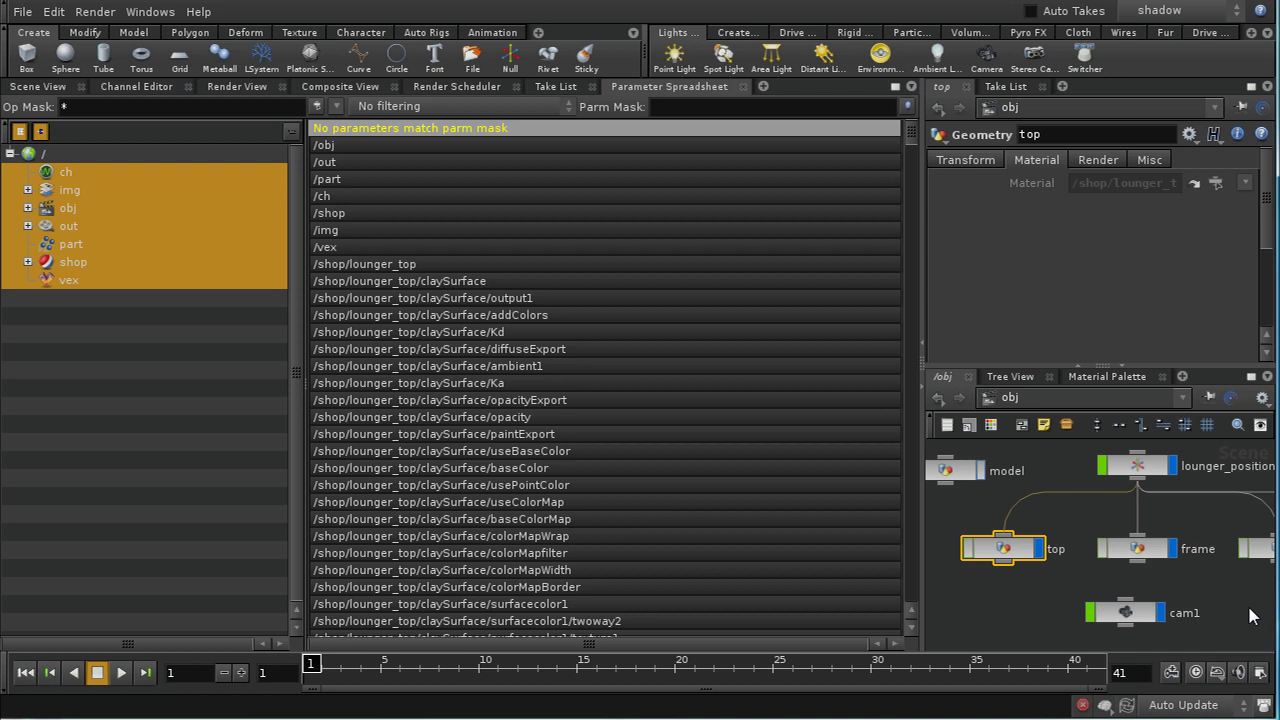
{"action": "middle_click_drag", "start_coordinate": [1253, 615], "coordinate": [1085, 609]}
{"action": "double_click", "coordinate": [1128, 556]}
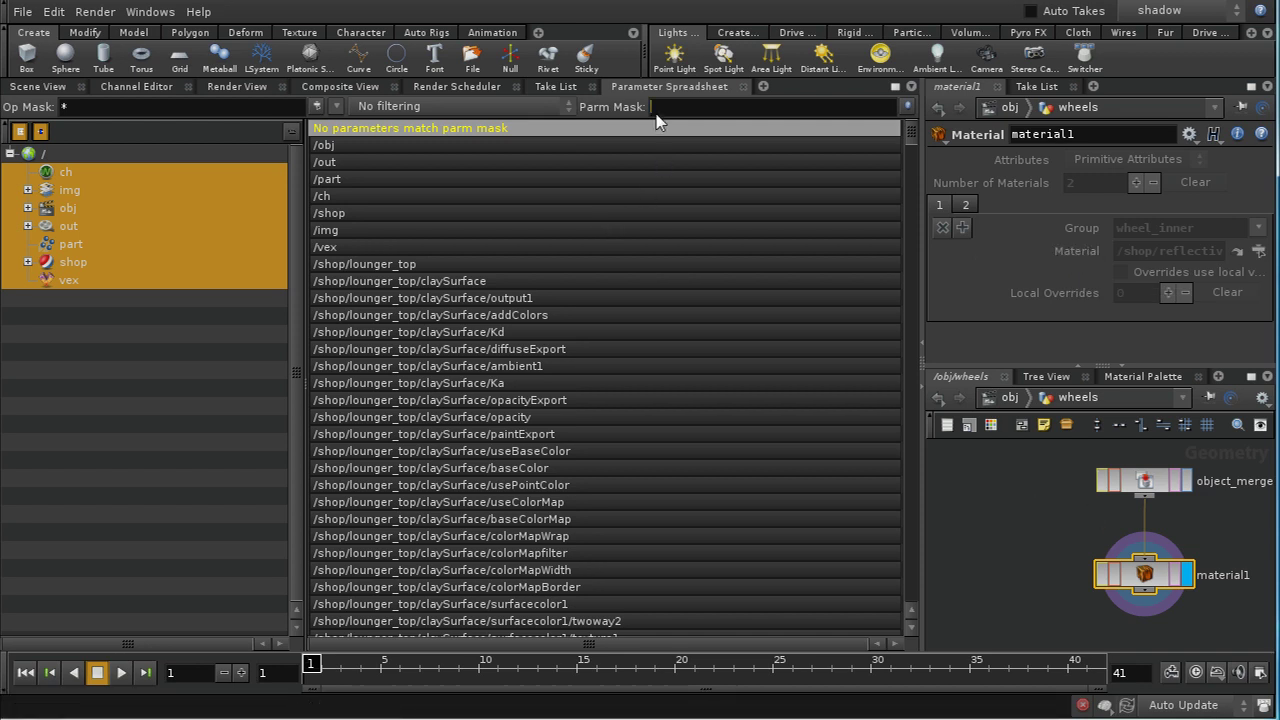
{"action": "type", "text": "*mate"}
{"action": "key", "text": "BackSpace"}
{"action": "key", "text": "BackSpace"}
{"action": "key", "text": "Return"}
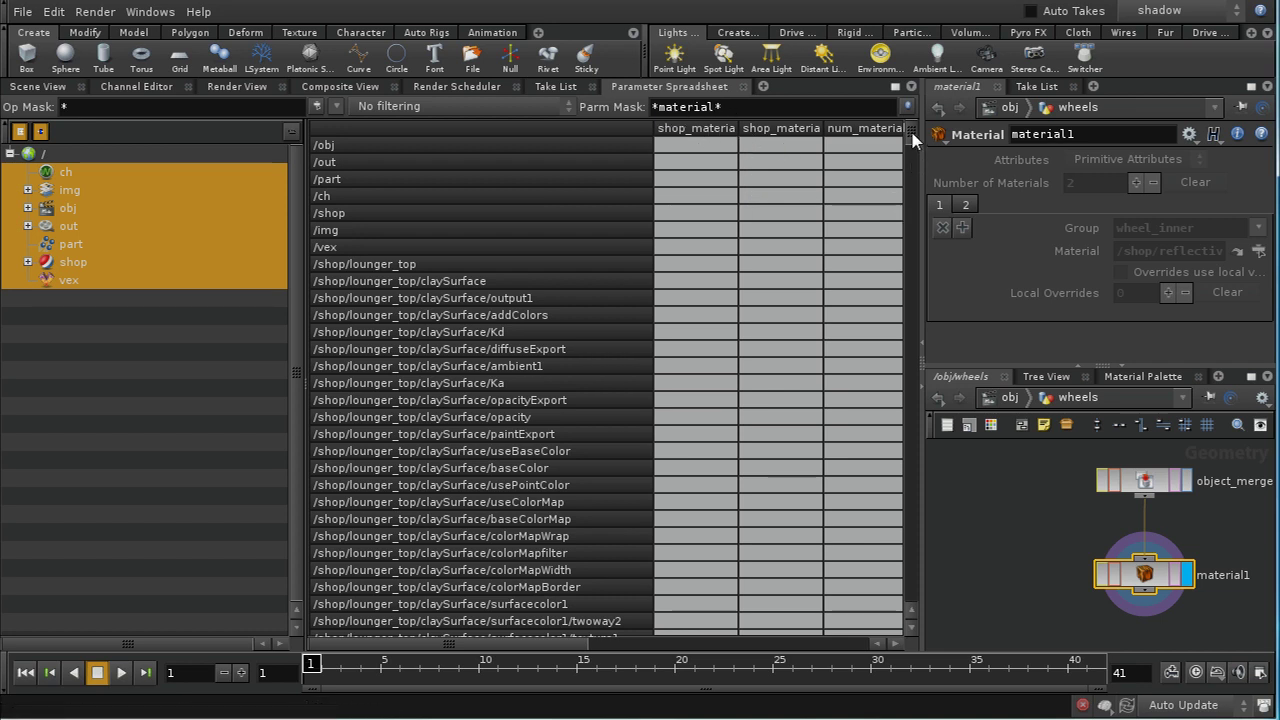
- Select the object shop_materialpath column and both material path columns of /obj/wheels/material1 in the spreadsheet, excluding the Options and num_materials columns
{"action": "left_click_drag", "start_coordinate": [912, 140], "coordinate": [942, 521]}
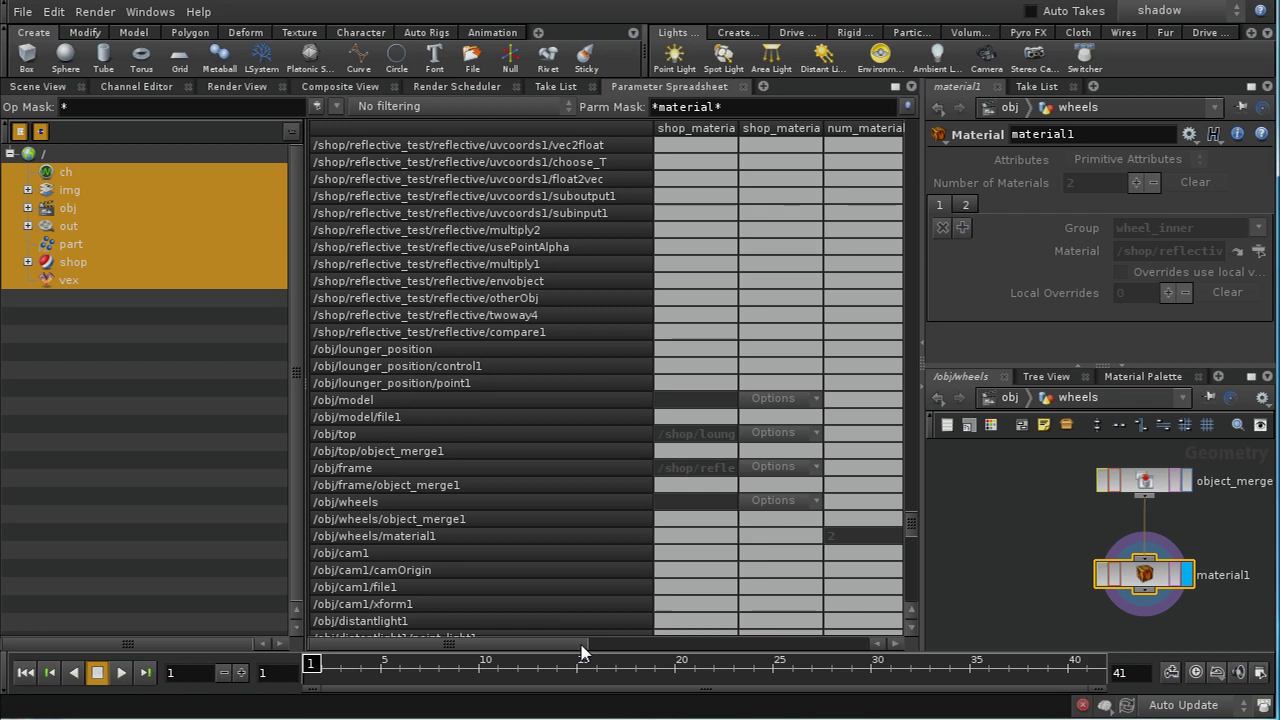
{"action": "left_click_drag", "start_coordinate": [582, 645], "coordinate": [643, 644]}
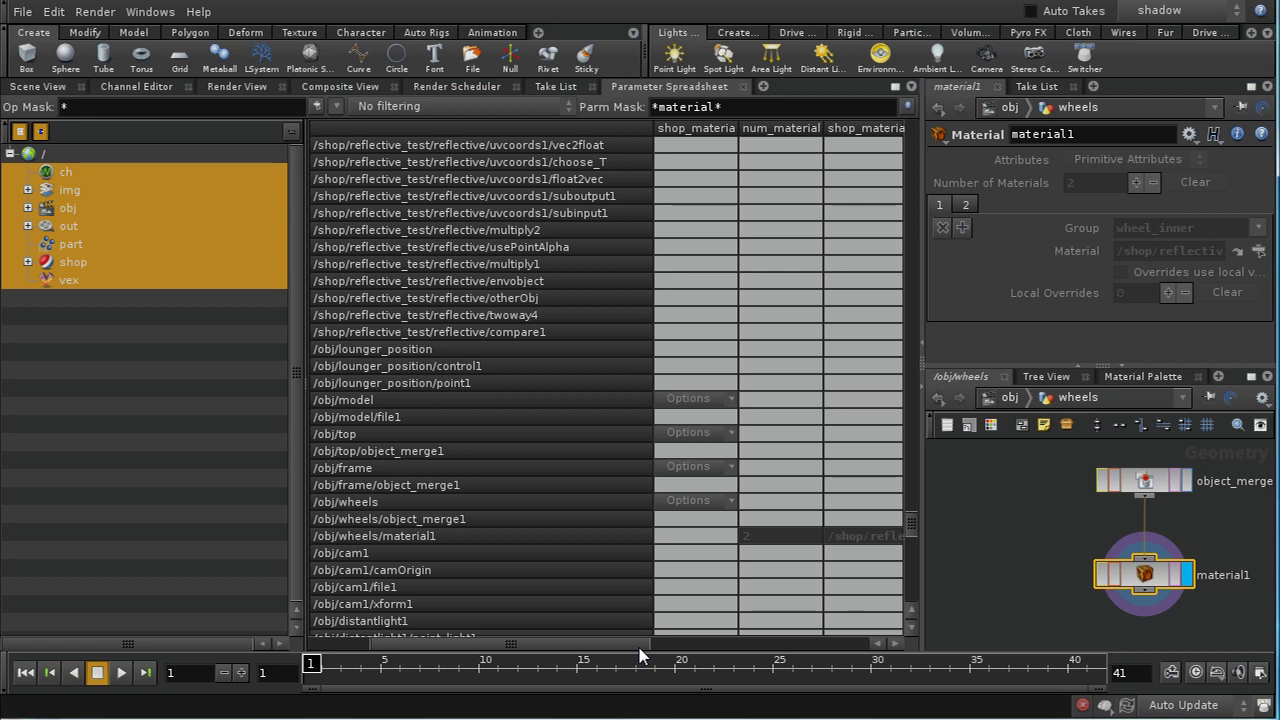
{"action": "left_click_drag", "start_coordinate": [645, 645], "coordinate": [860, 662]}
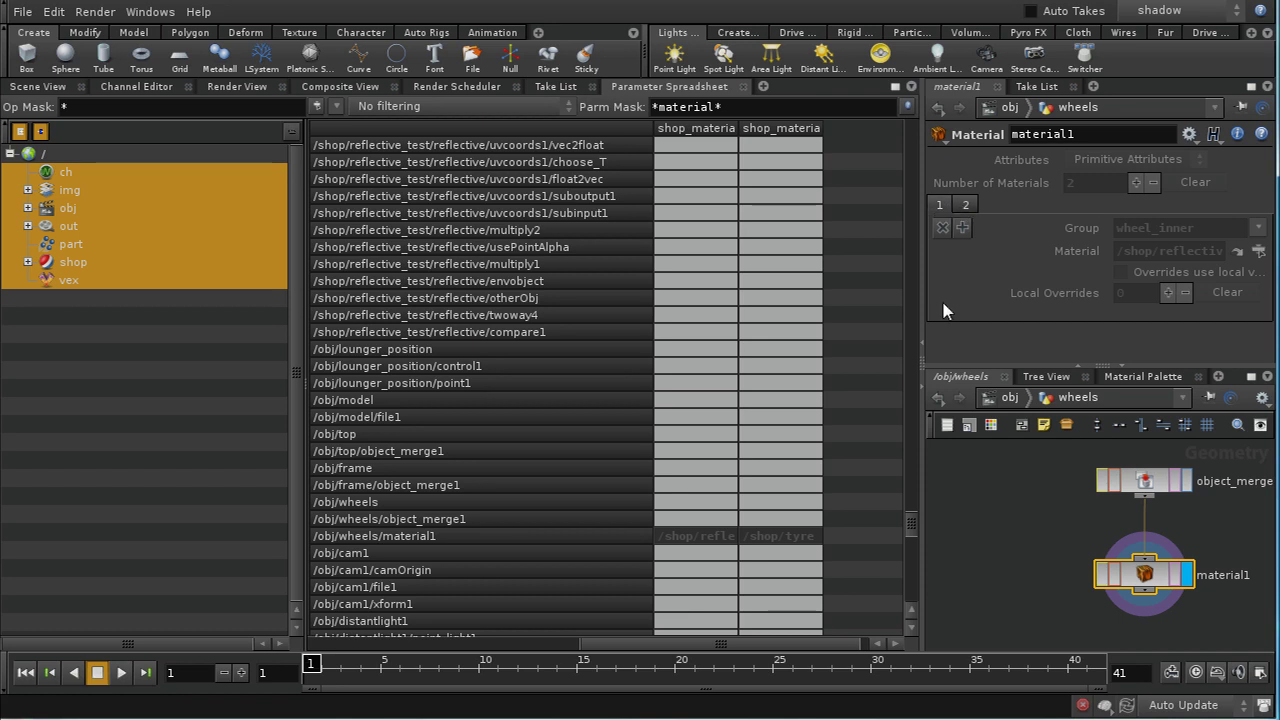
{"action": "left_click_drag", "start_coordinate": [686, 645], "coordinate": [471, 651]}
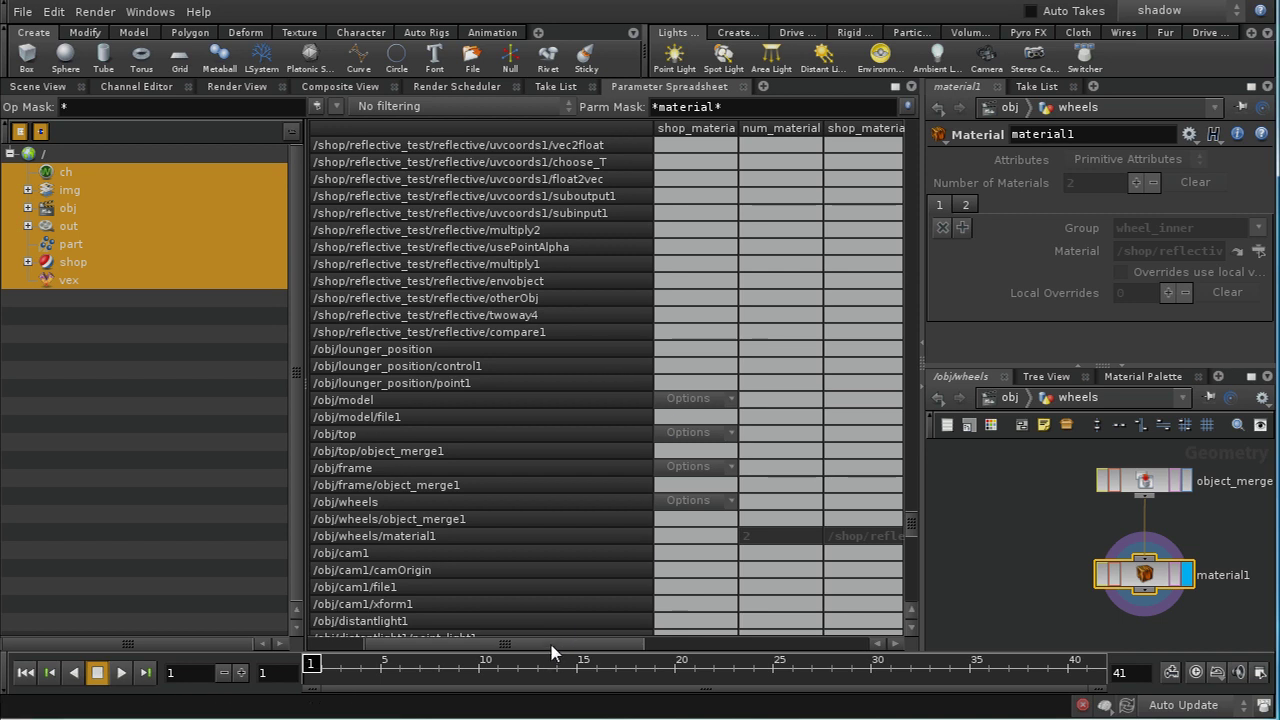
{"action": "left_click_drag", "start_coordinate": [555, 648], "coordinate": [425, 658]}
{"action": "left_click", "coordinate": [722, 130]}
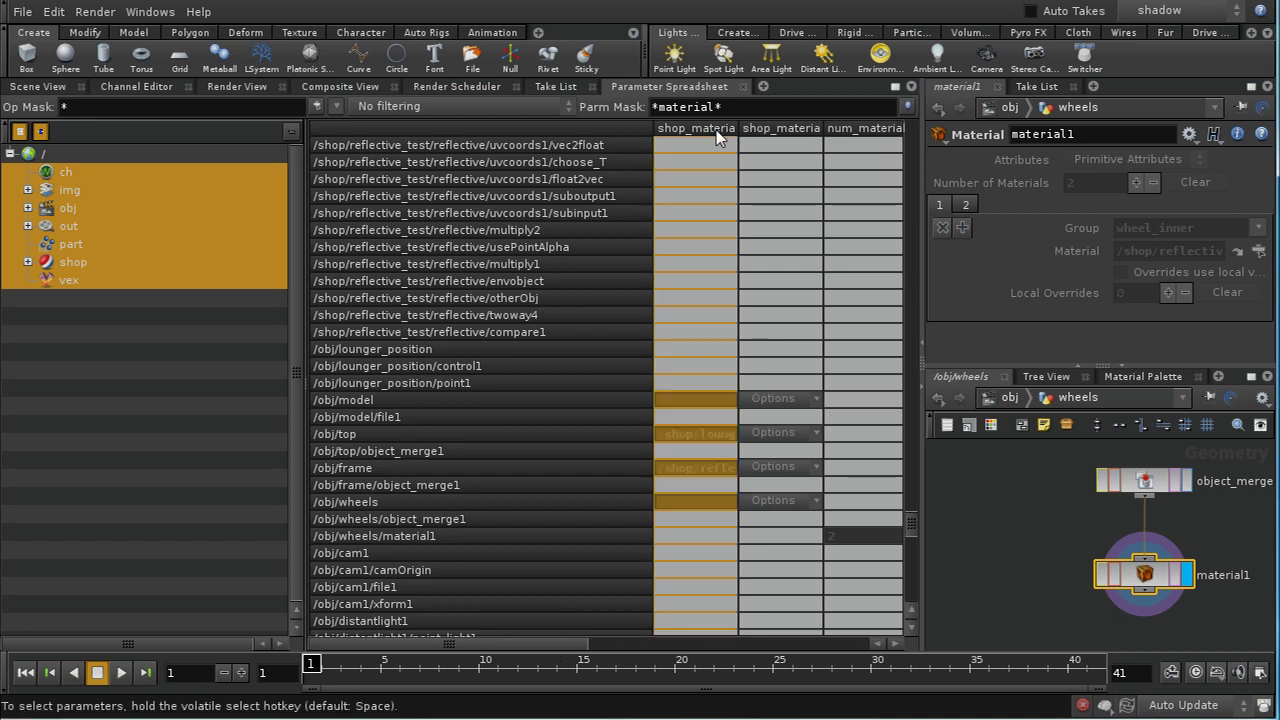
{"action": "left_click_drag", "start_coordinate": [546, 645], "coordinate": [727, 665]}
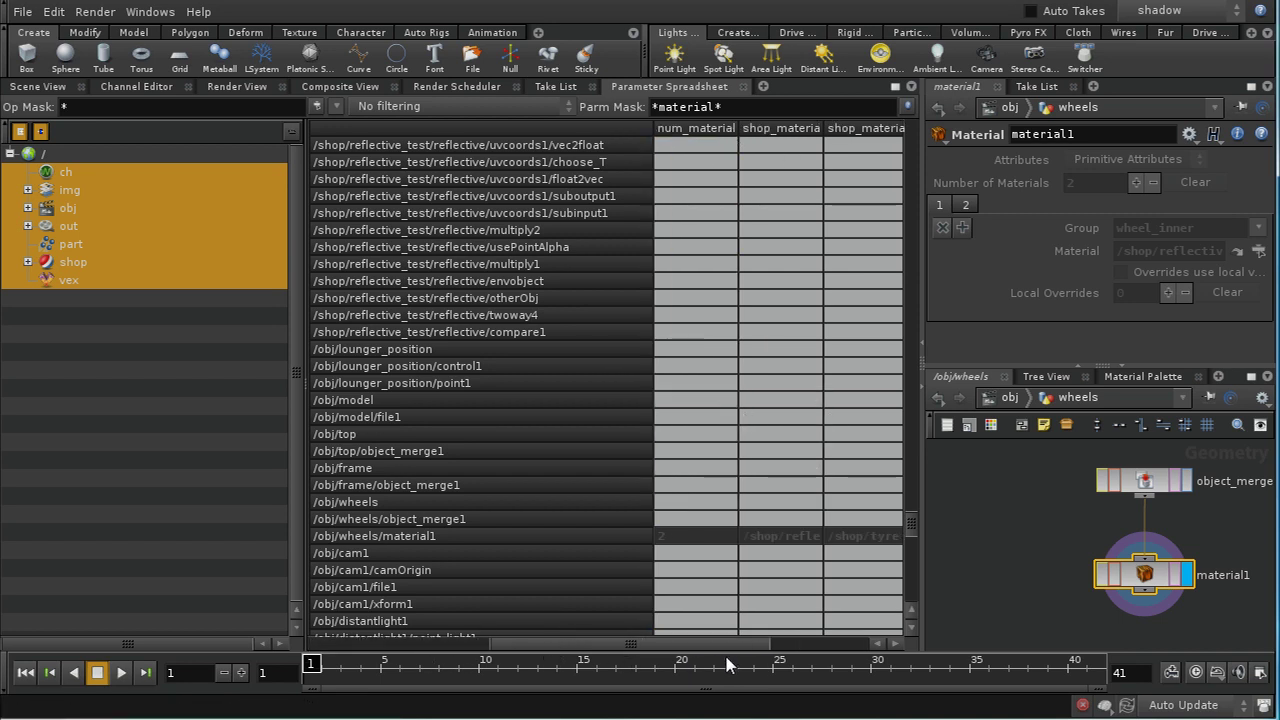
{"action": "left_click", "coordinate": [796, 137], "text": "shift"}
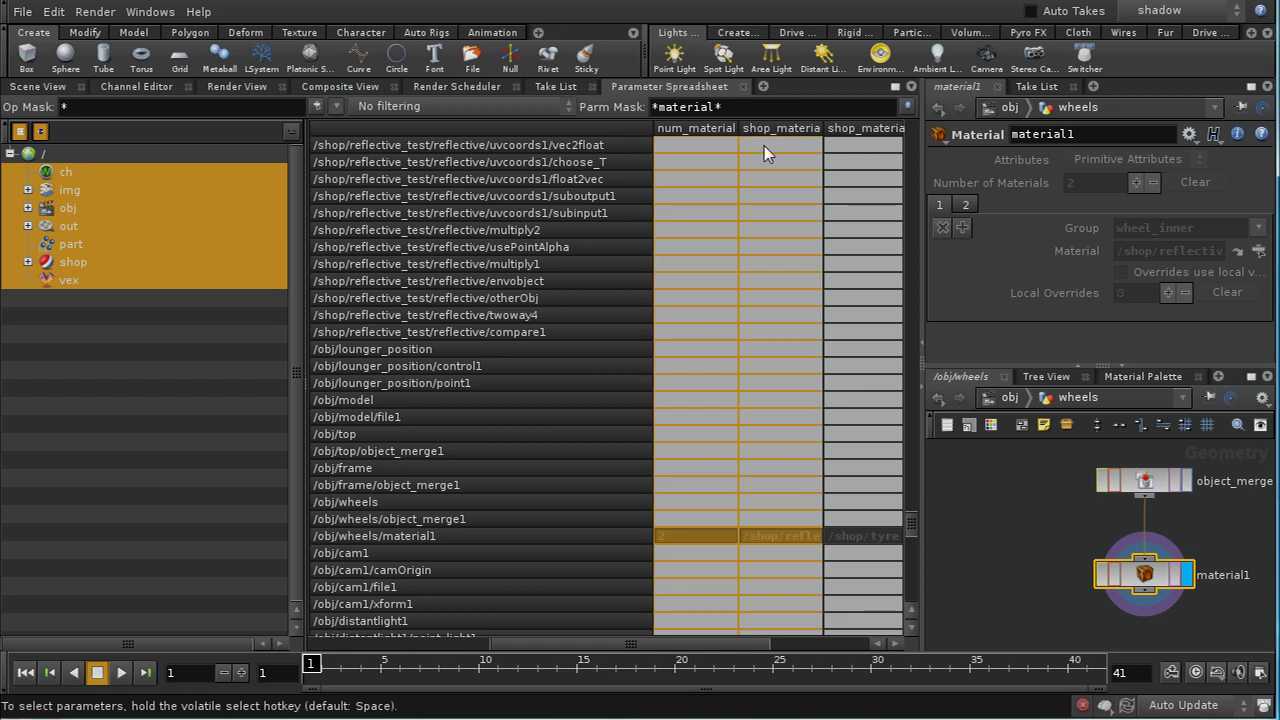
{"action": "left_click", "coordinate": [706, 130], "text": "ctrl"}
{"action": "left_click", "coordinate": [857, 132], "text": "ctrl"}
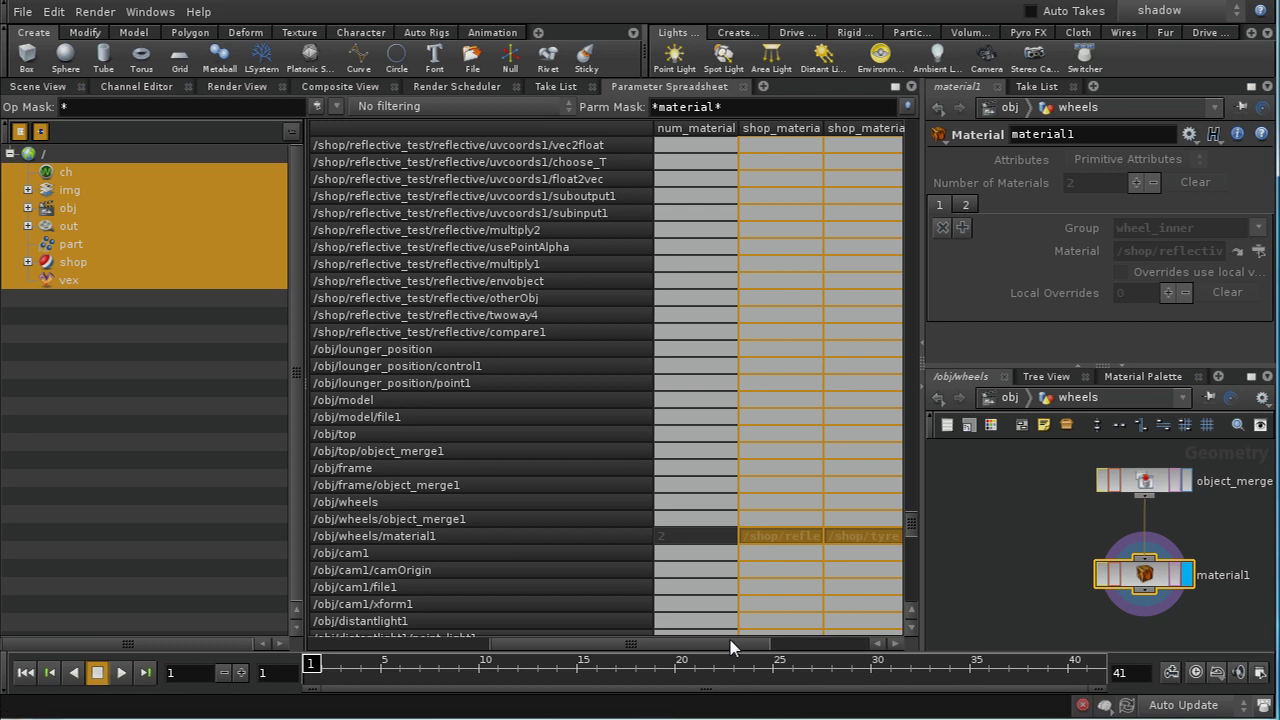
{"action": "left_click_drag", "start_coordinate": [680, 650], "coordinate": [563, 648]}
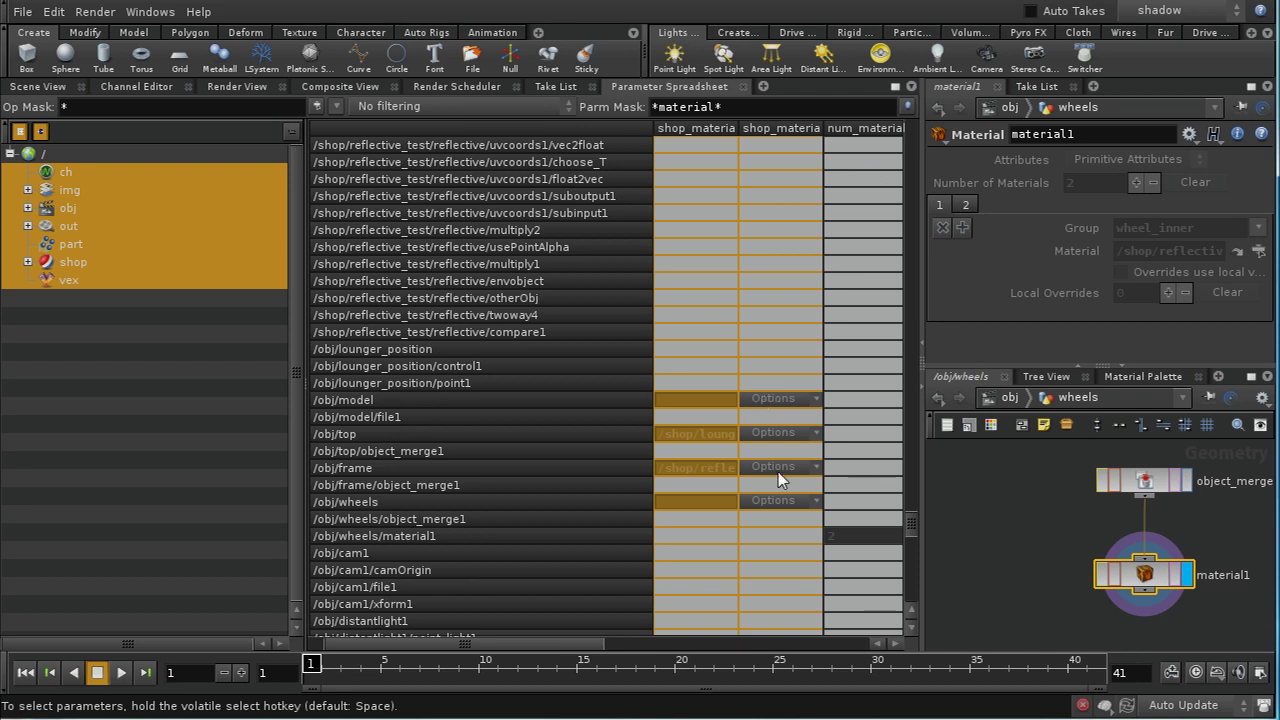
{"action": "left_click", "coordinate": [787, 130]}
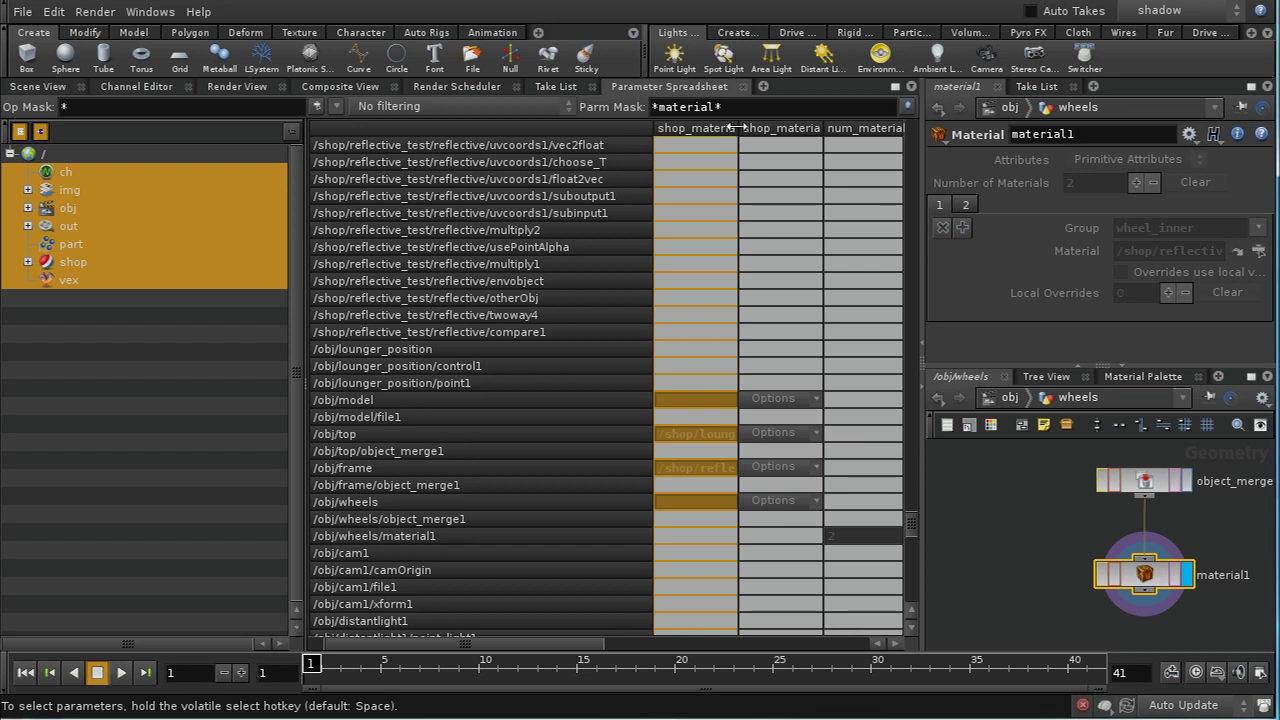
- Widen the objects' material path column and the column for the wheels' second material path to read their full names
{"action": "mouse_move", "coordinate": [738, 129]}
{"action": "left_mouse_down"}
{"action": "mouse_move", "coordinate": [866, 129]}
{"action": "mouse_move", "coordinate": [741, 129]}
{"action": "left_mouse_up"}
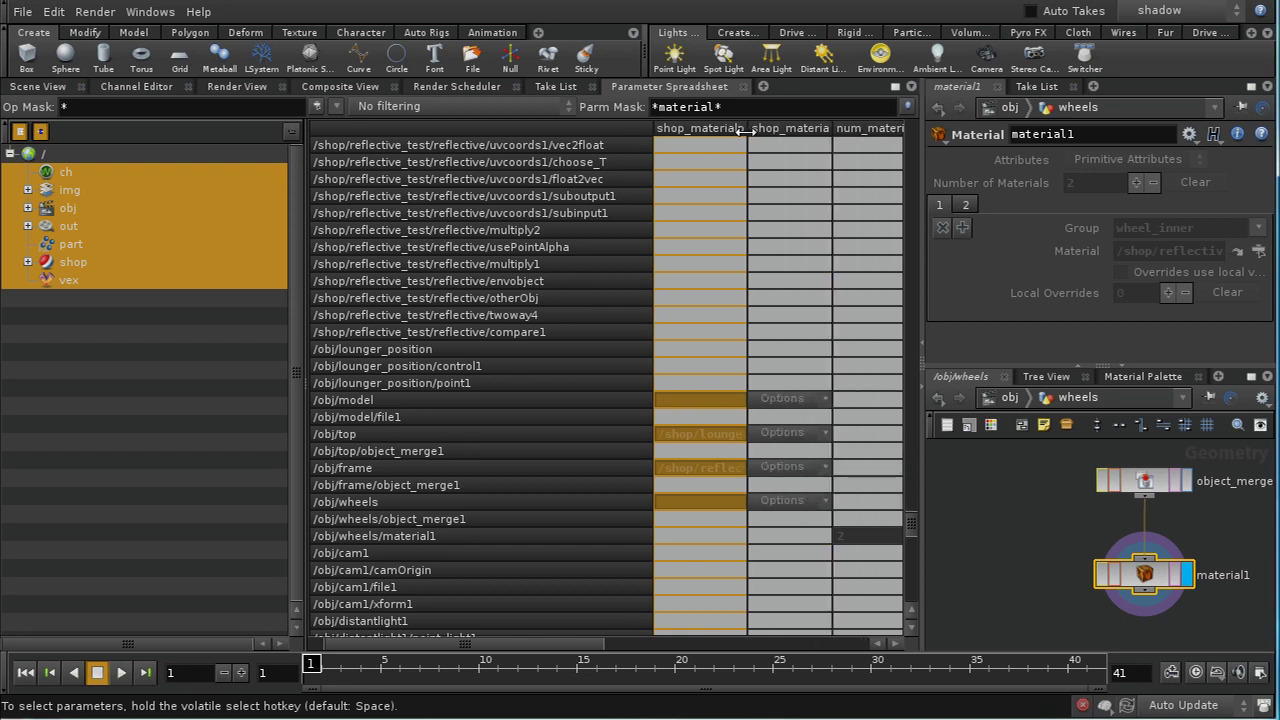
{"action": "left_click_drag", "start_coordinate": [589, 645], "coordinate": [760, 648]}
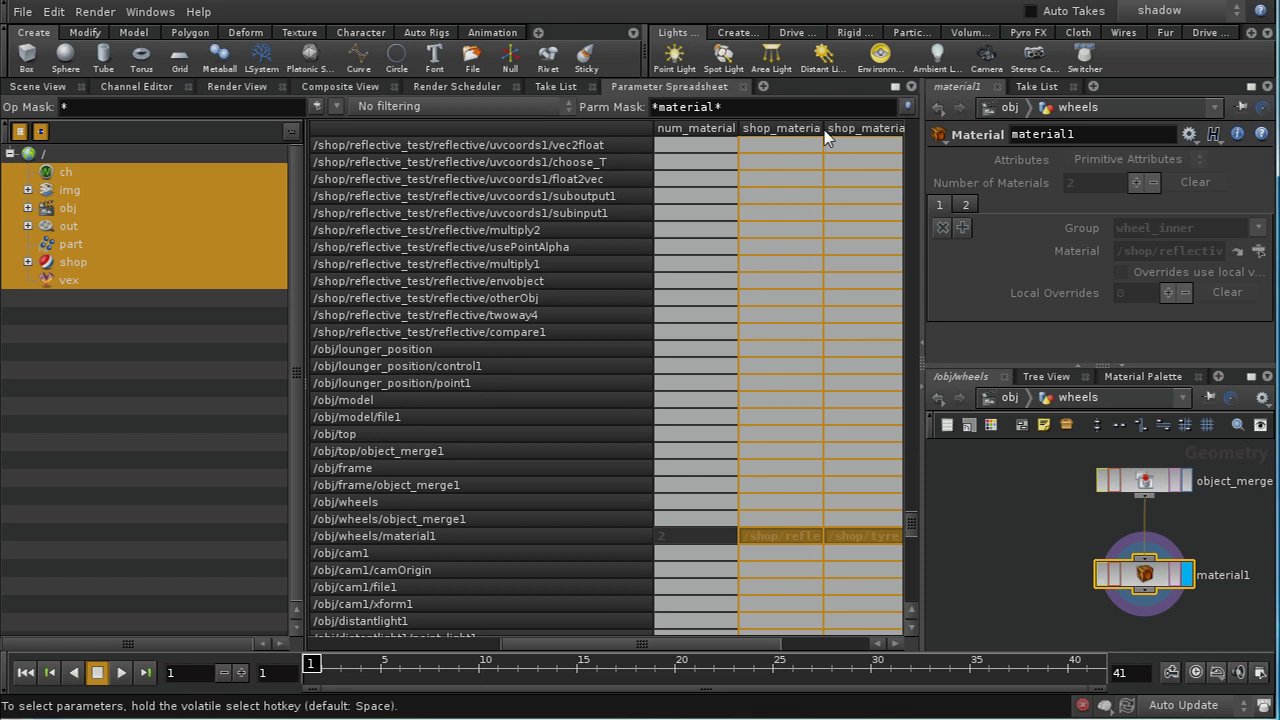
{"action": "mouse_move", "coordinate": [822, 129]}
{"action": "left_mouse_down"}
{"action": "mouse_move", "coordinate": [905, 129]}
{"action": "mouse_move", "coordinate": [824, 129]}
{"action": "left_mouse_up"}
{"action": "left_click", "coordinate": [788, 644]}
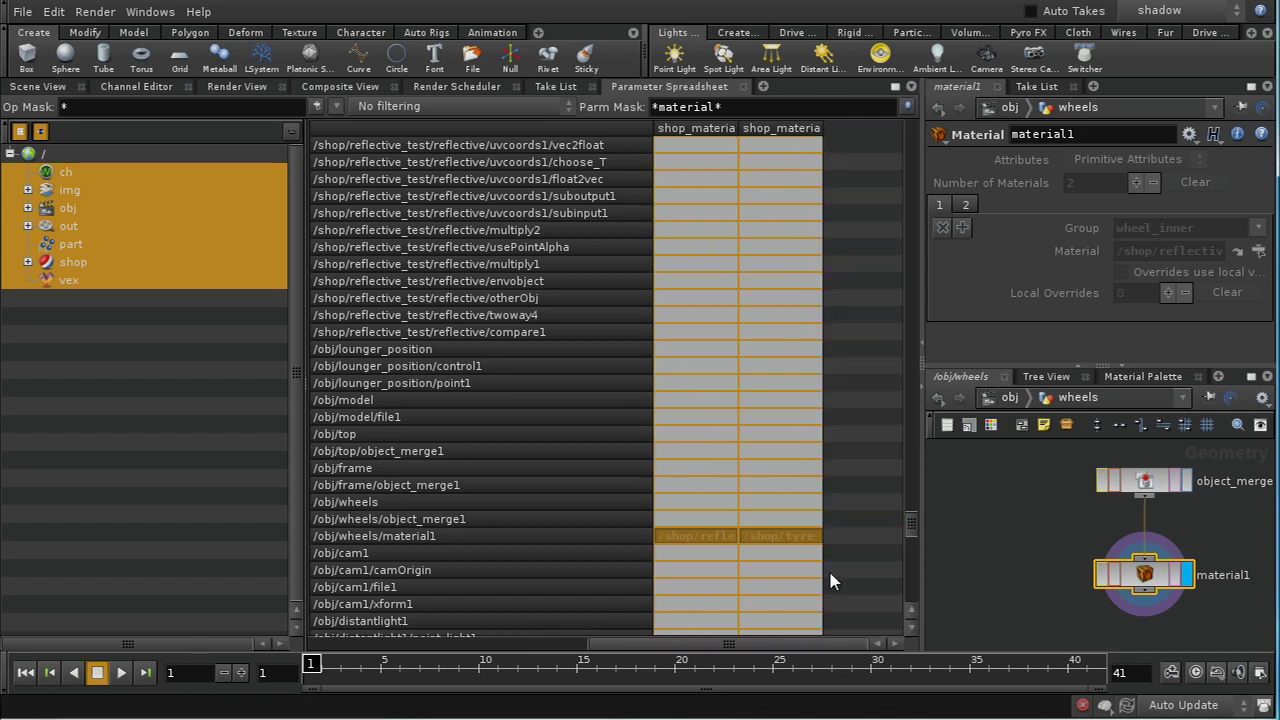
{"action": "left_click_drag", "start_coordinate": [821, 128], "coordinate": [841, 129]}
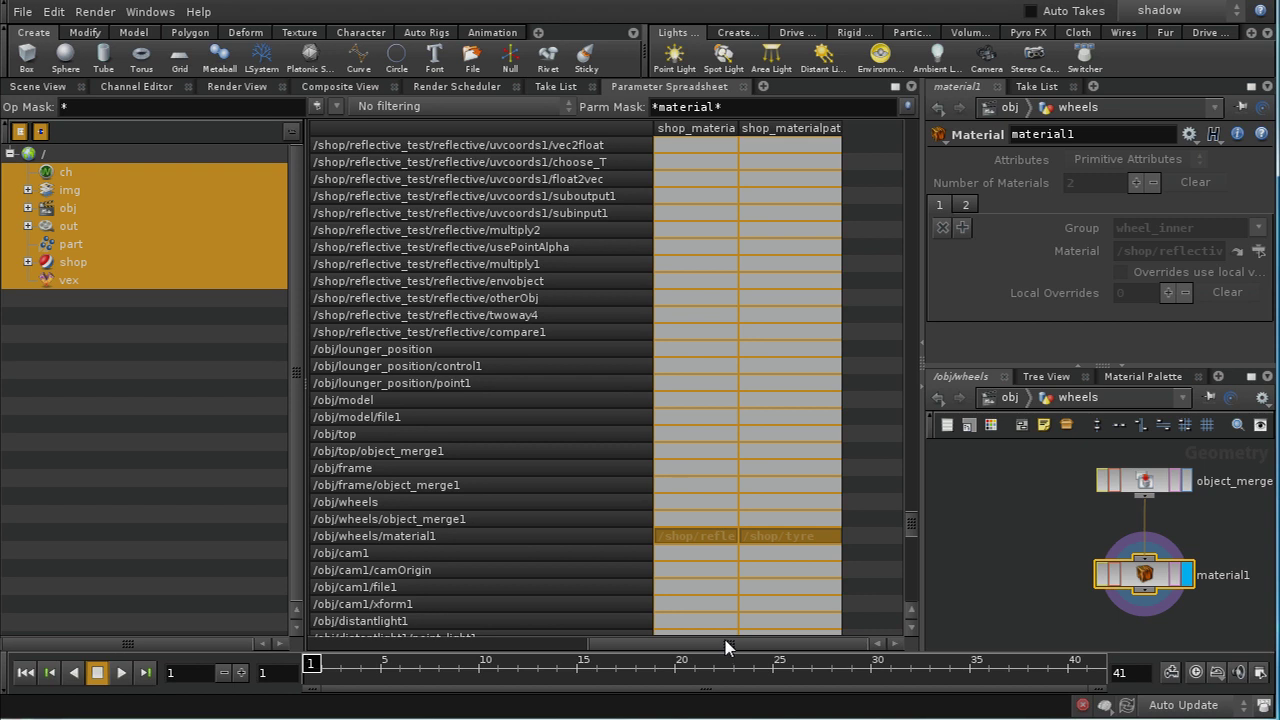
- Include the selected material path parameters in the shadow take
{"action": "left_click_drag", "start_coordinate": [727, 647], "coordinate": [443, 646]}
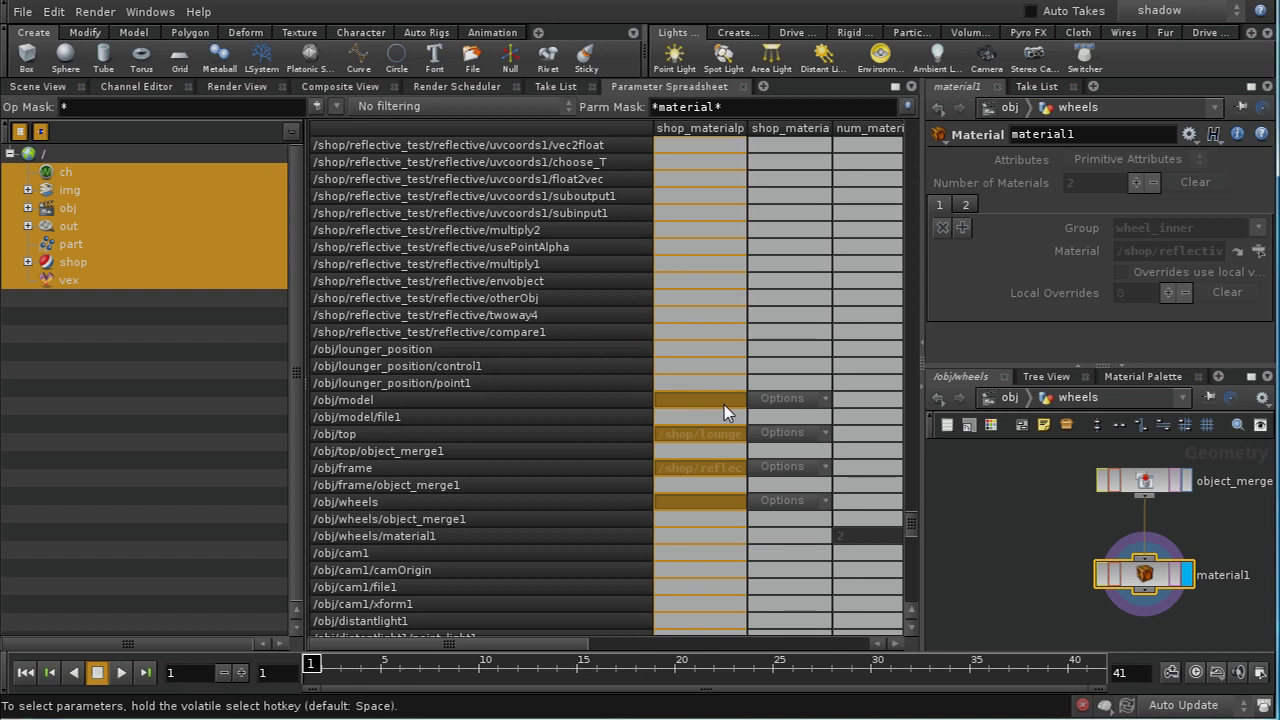
{"action": "right_click", "coordinate": [693, 401]}
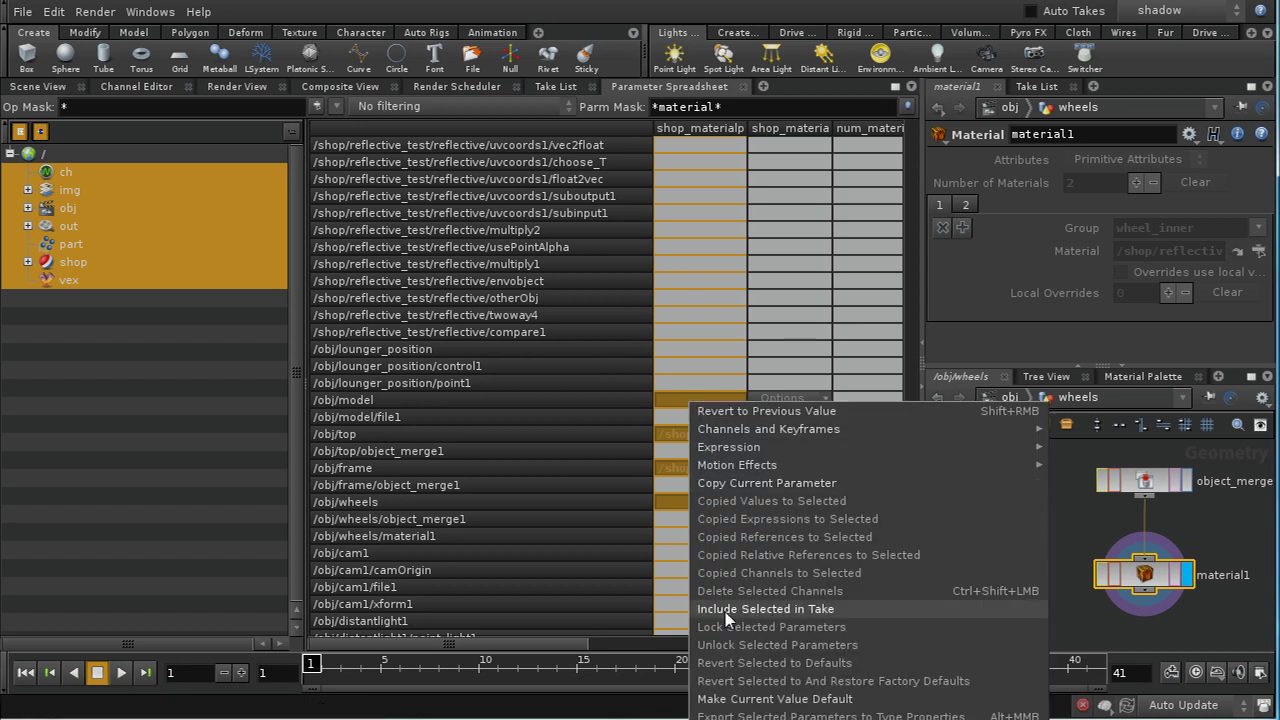
{"action": "left_click", "coordinate": [812, 610]}
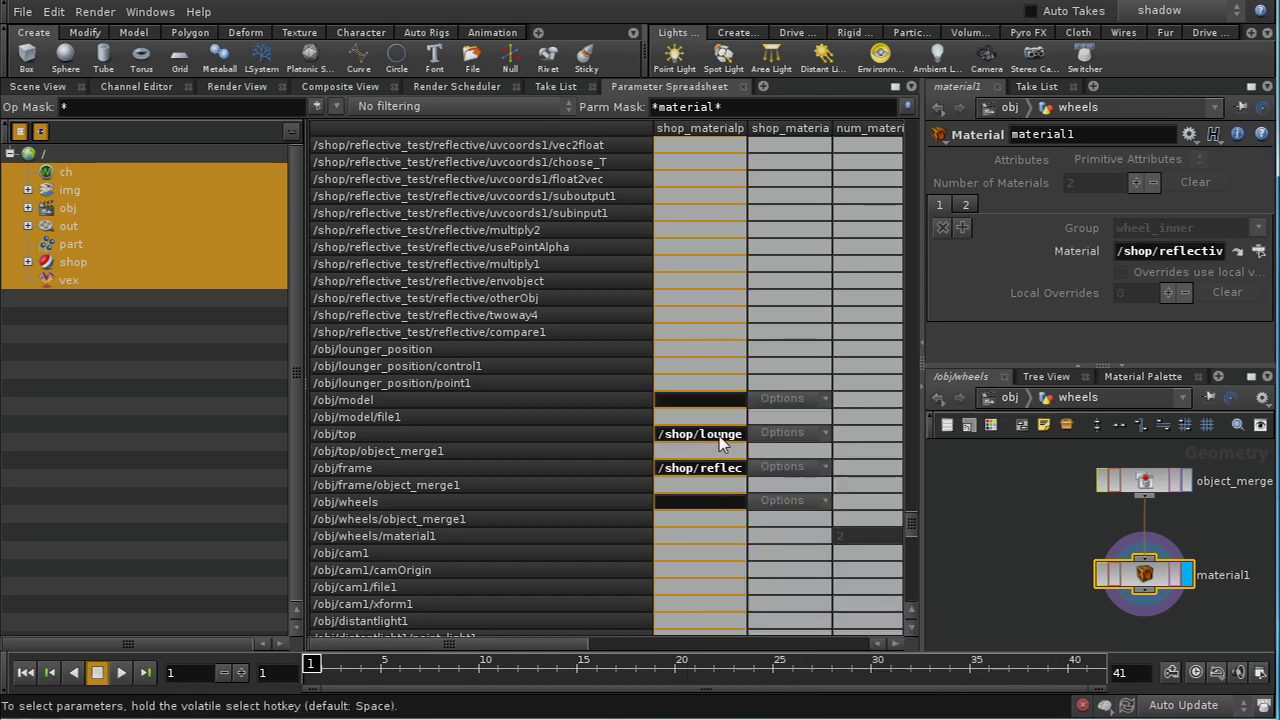
{"action": "left_click_drag", "start_coordinate": [565, 646], "coordinate": [507, 655]}
- Look up the shadowMatte material in the shop network and set all selected material paths to /shop/shadowMatte
{"action": "left_click", "coordinate": [1022, 400]}
{"action": "left_click", "coordinate": [1043, 398]}
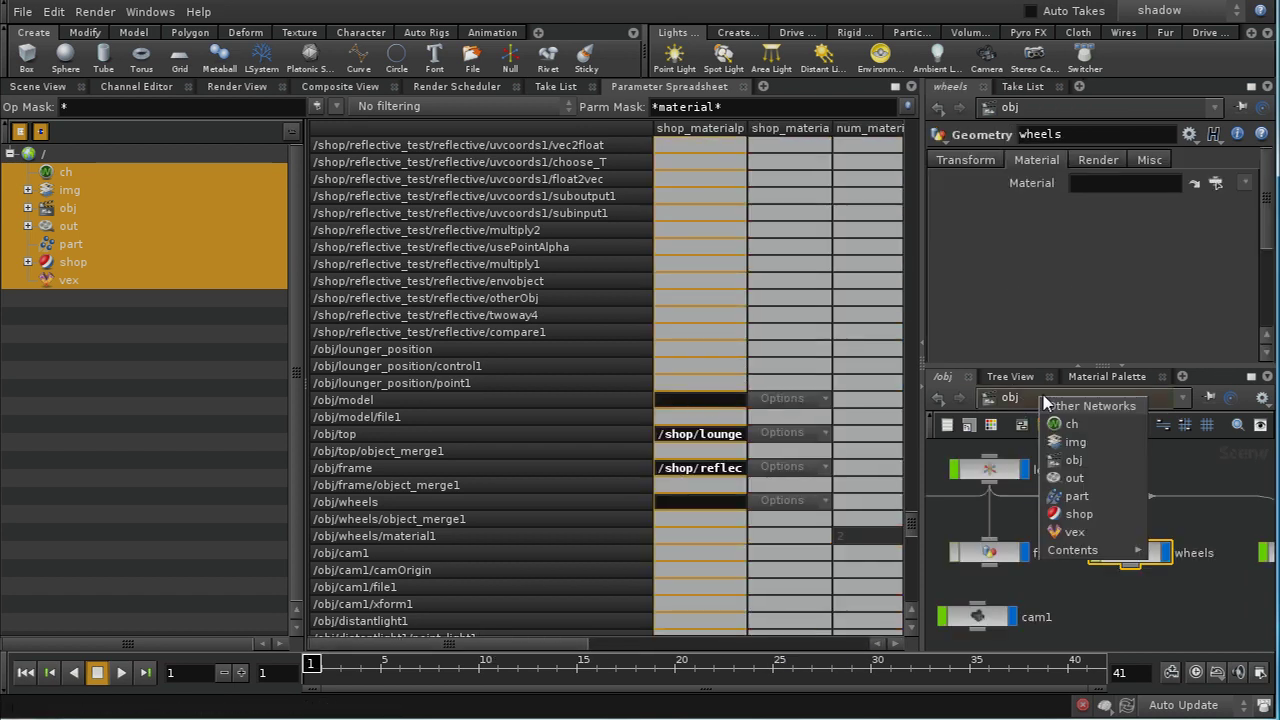
{"action": "left_click", "coordinate": [1077, 514]}
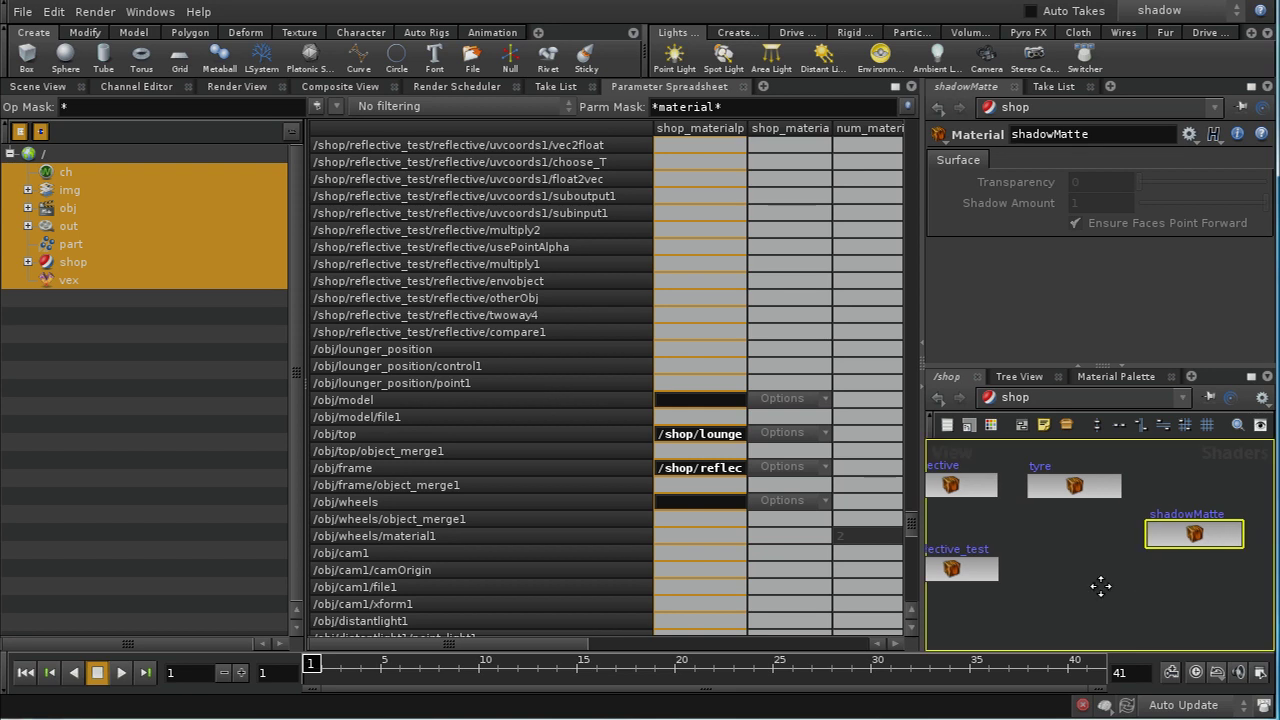
{"action": "middle_click_drag", "start_coordinate": [1101, 587], "coordinate": [1043, 589]}
{"action": "left_click", "coordinate": [695, 402]}
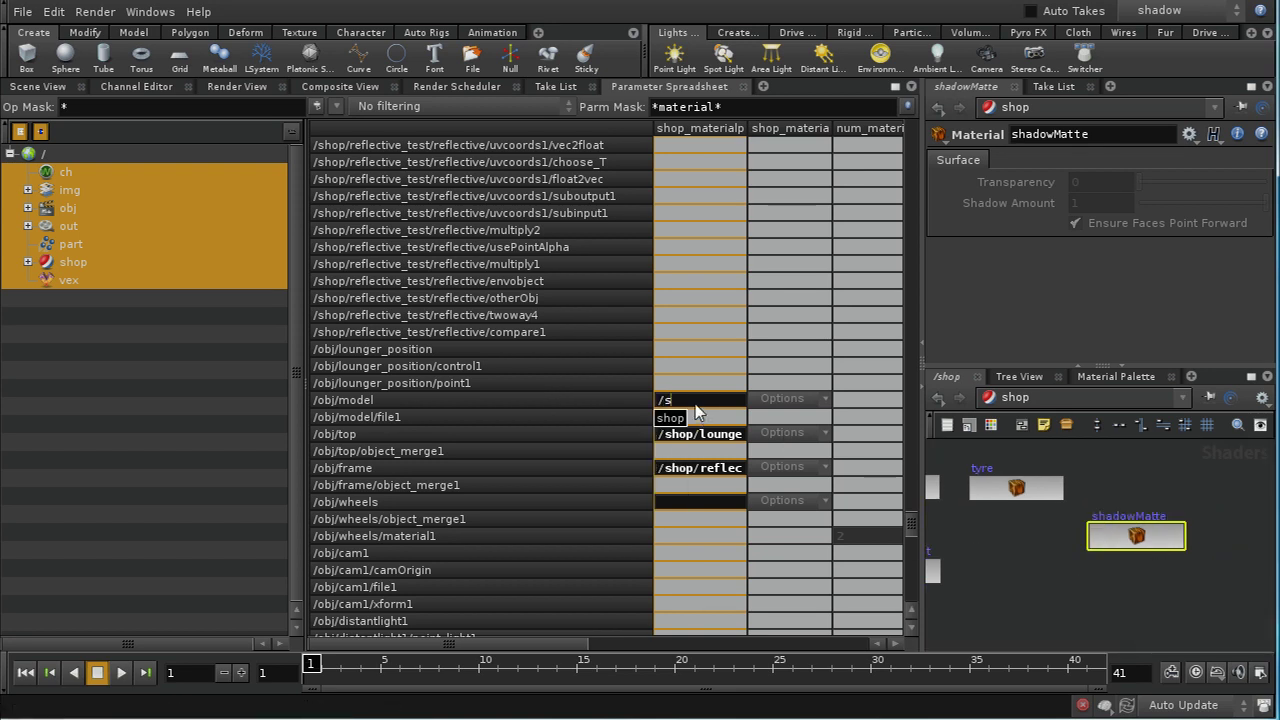
{"action": "type", "text": "/shop/s"}
{"action": "type", "text": "hadowMatte"}
{"action": "key", "text": "Return"}
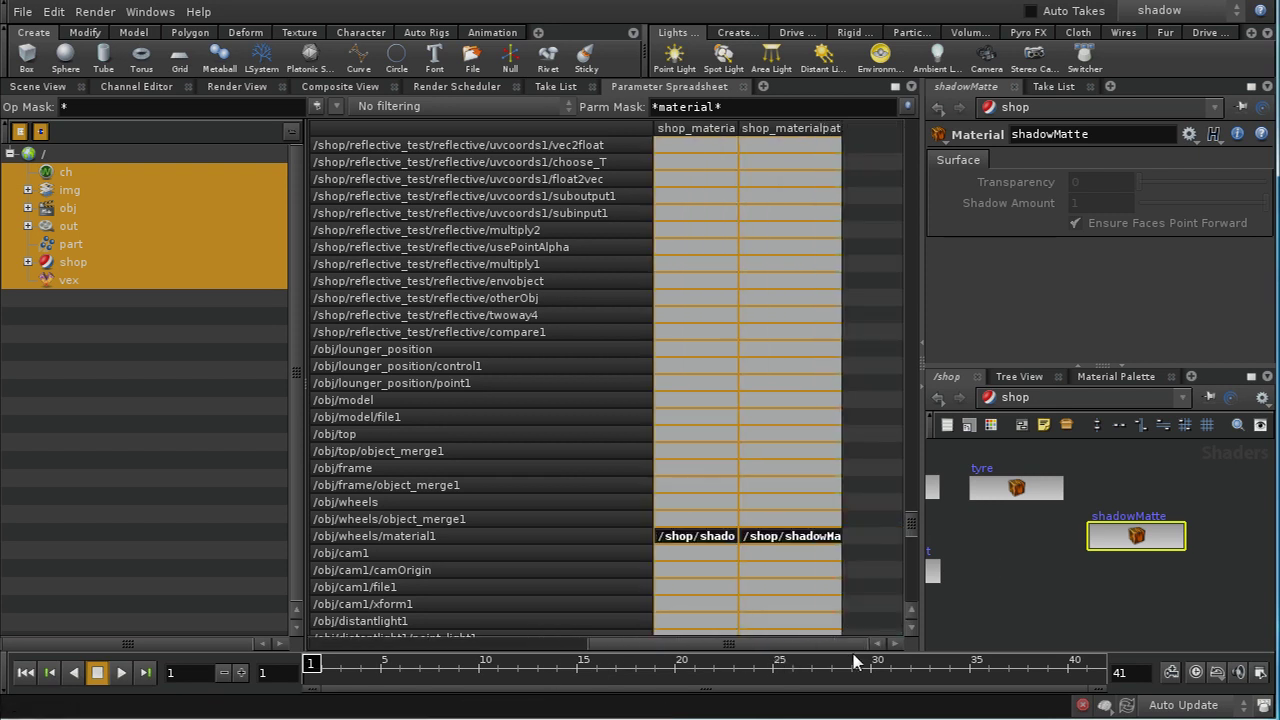
- Check the Material assignments of the top, frame and wheels objects and both material entries of the wheels' material1 node
{"action": "left_click", "coordinate": [1040, 399]}
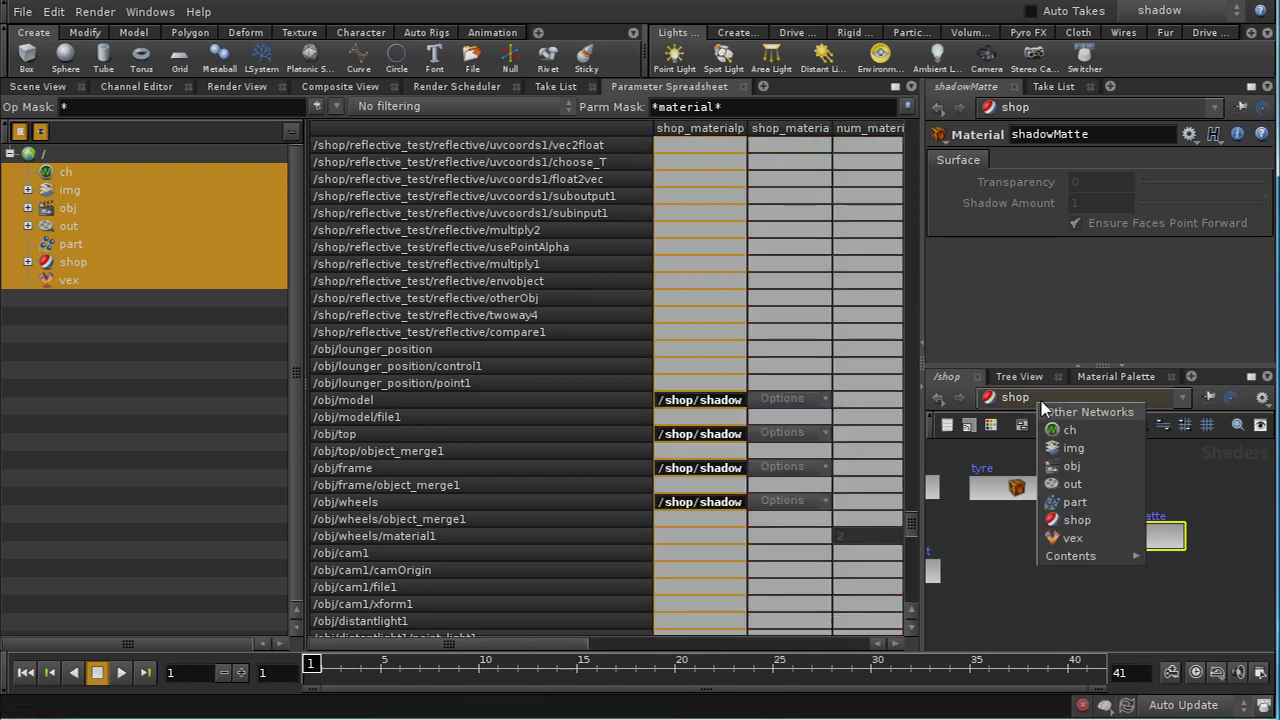
{"action": "left_click", "coordinate": [1068, 466]}
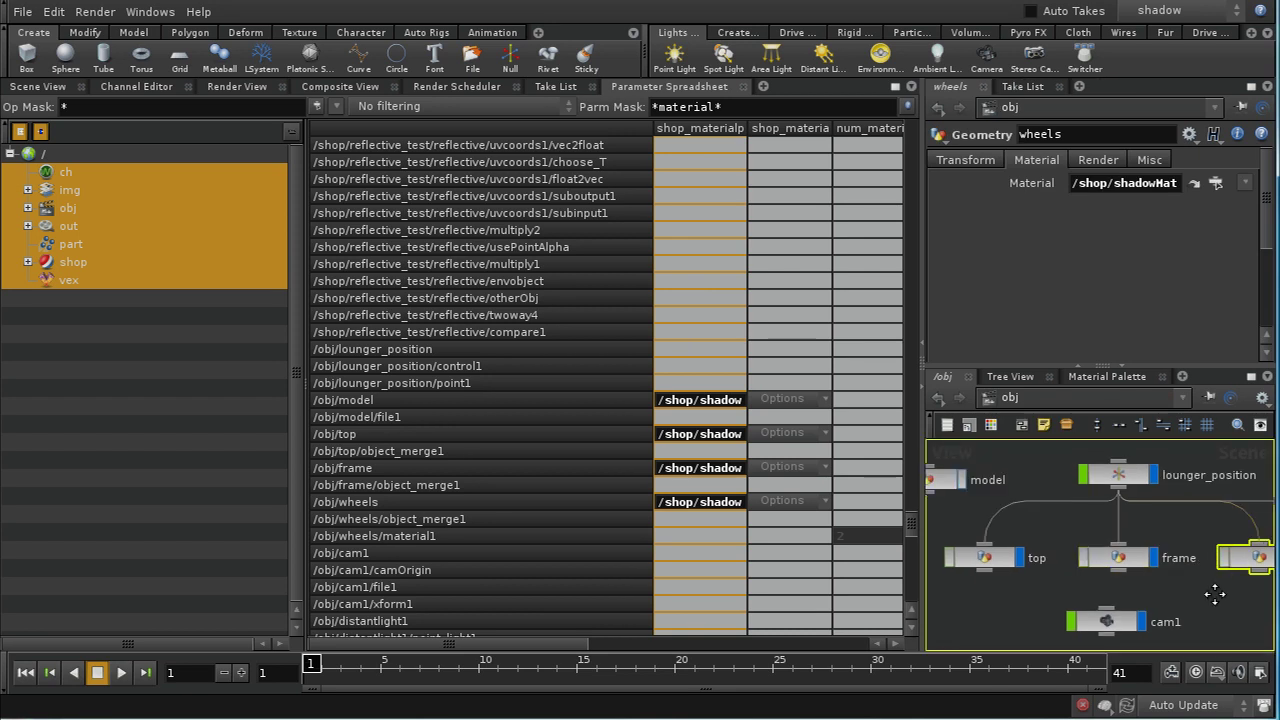
{"action": "left_click", "coordinate": [1050, 560]}
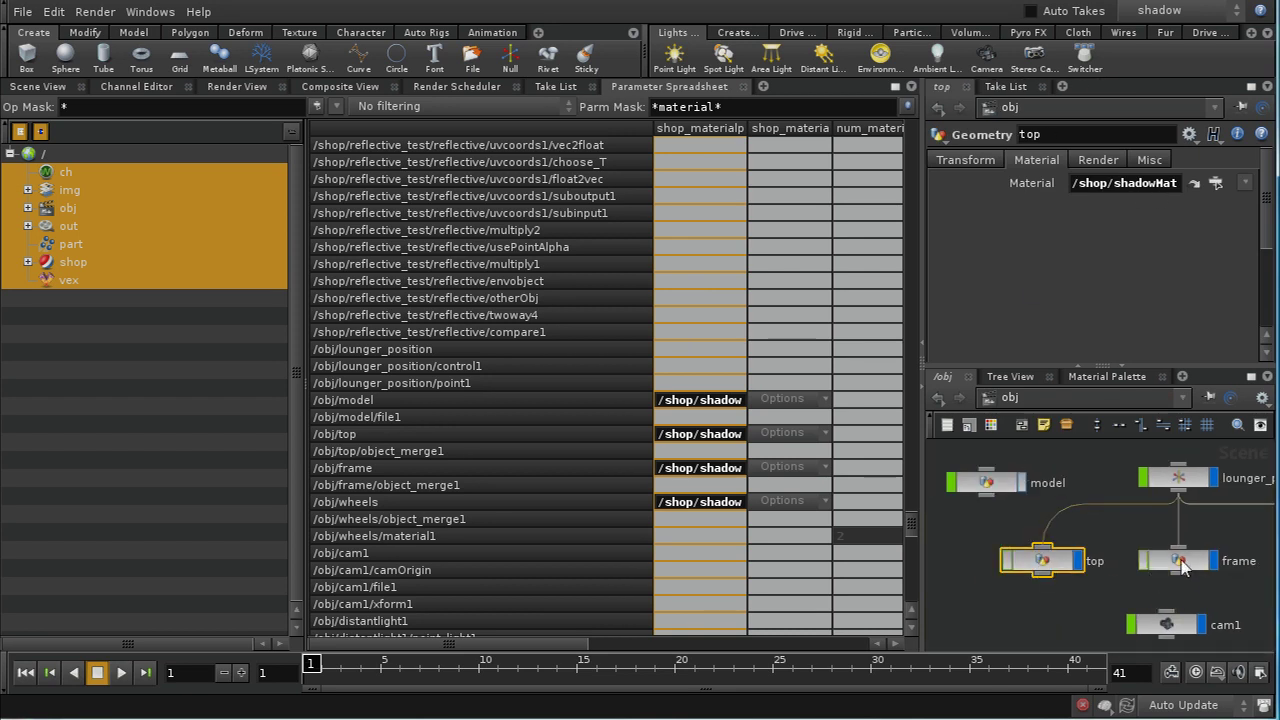
{"action": "left_click", "coordinate": [1176, 561]}
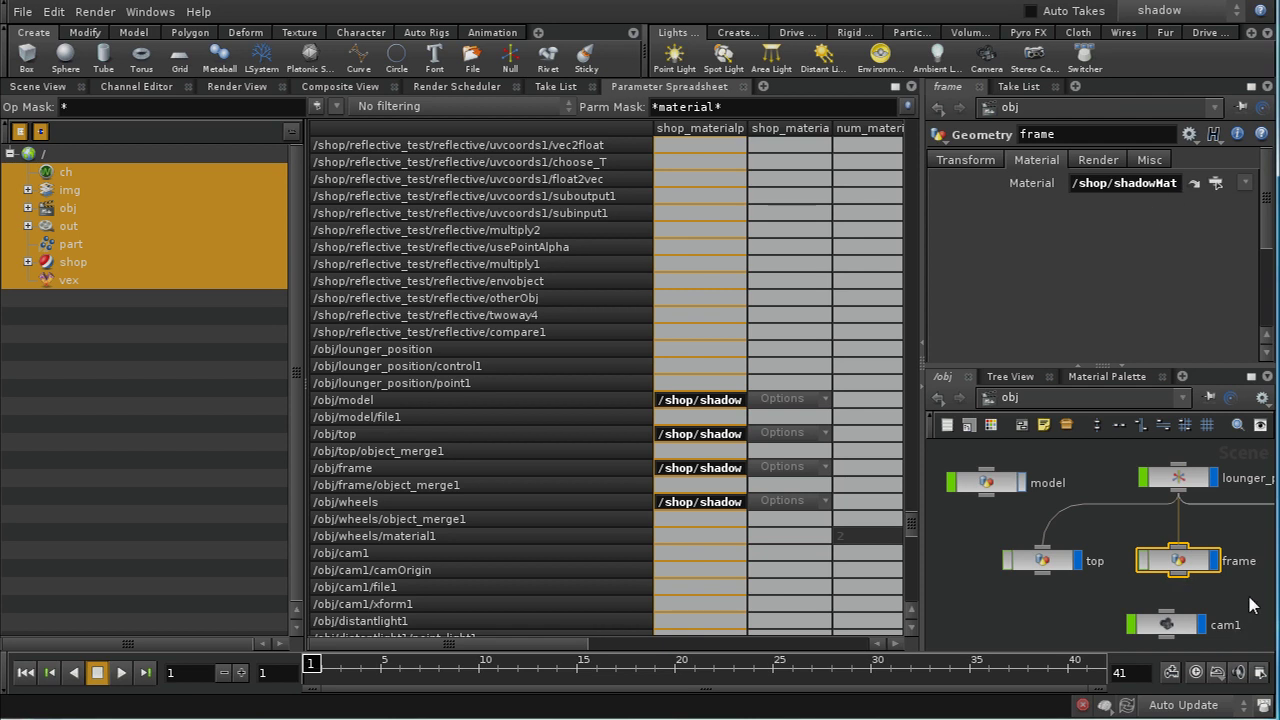
{"action": "middle_click_drag", "start_coordinate": [1240, 627], "coordinate": [1051, 646]}
{"action": "left_click", "coordinate": [1128, 574]}
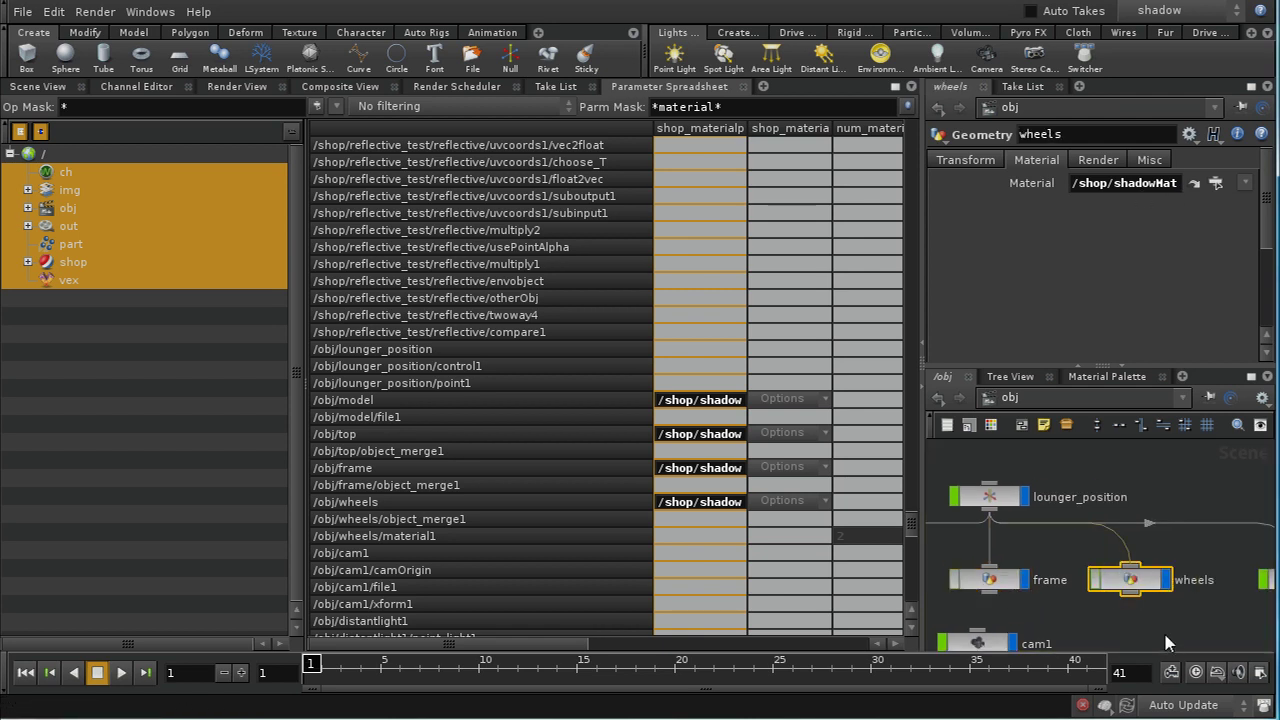
{"action": "double_click", "coordinate": [1140, 584]}
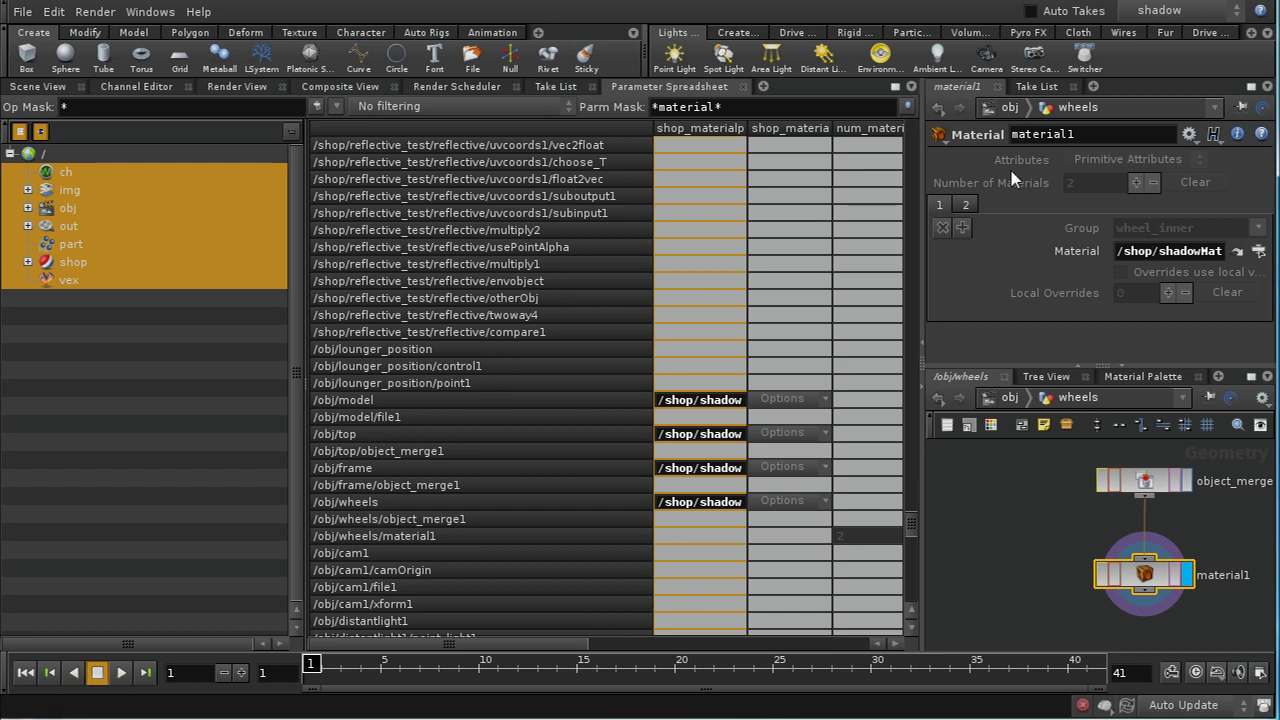
{"action": "left_click", "coordinate": [966, 204]}
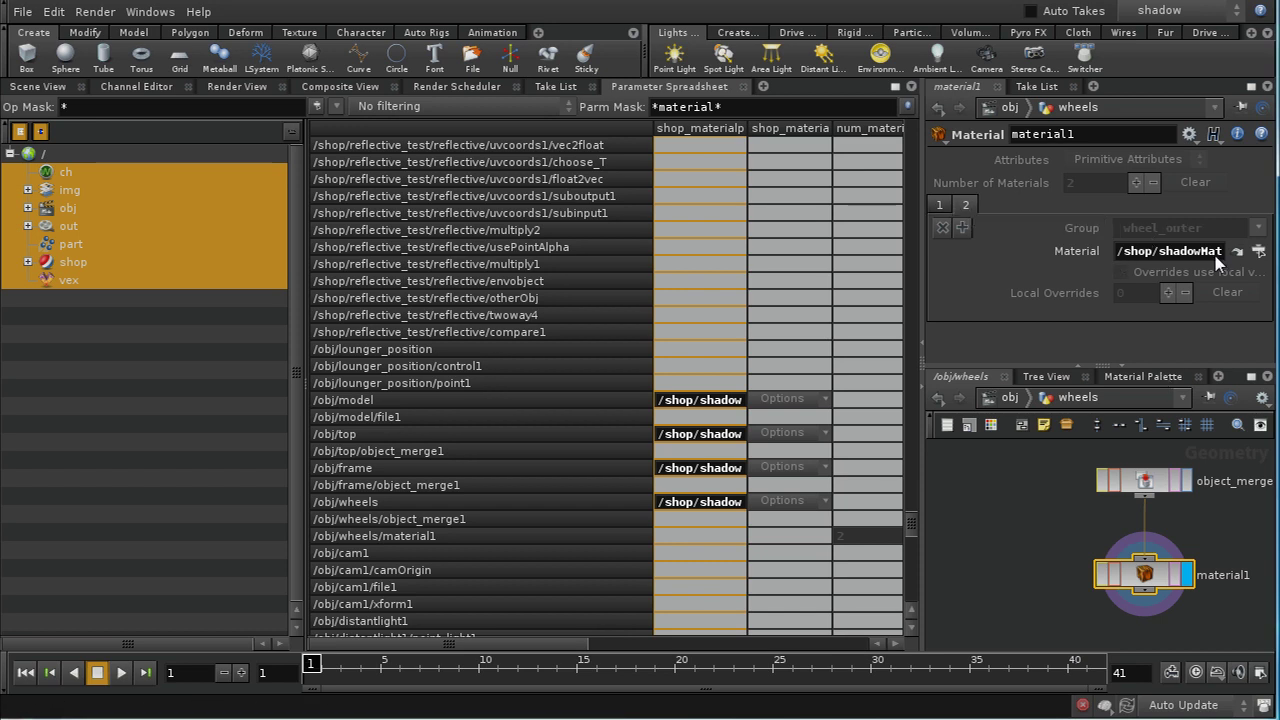
{"action": "left_click", "coordinate": [939, 204]}
- Go to the out network with the mantra_shadows node and switch the current take to Main
{"action": "left_click", "coordinate": [998, 400]}
{"action": "left_click", "coordinate": [1056, 400]}
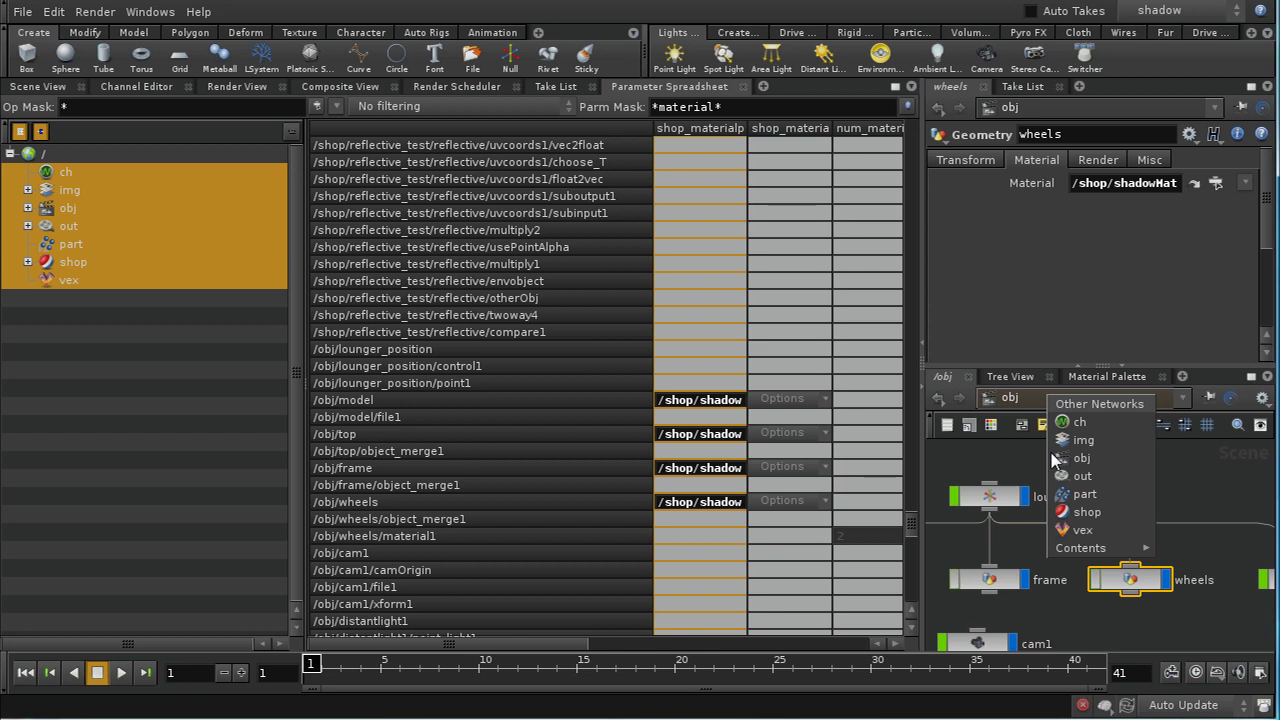
{"action": "left_click", "coordinate": [1078, 476]}
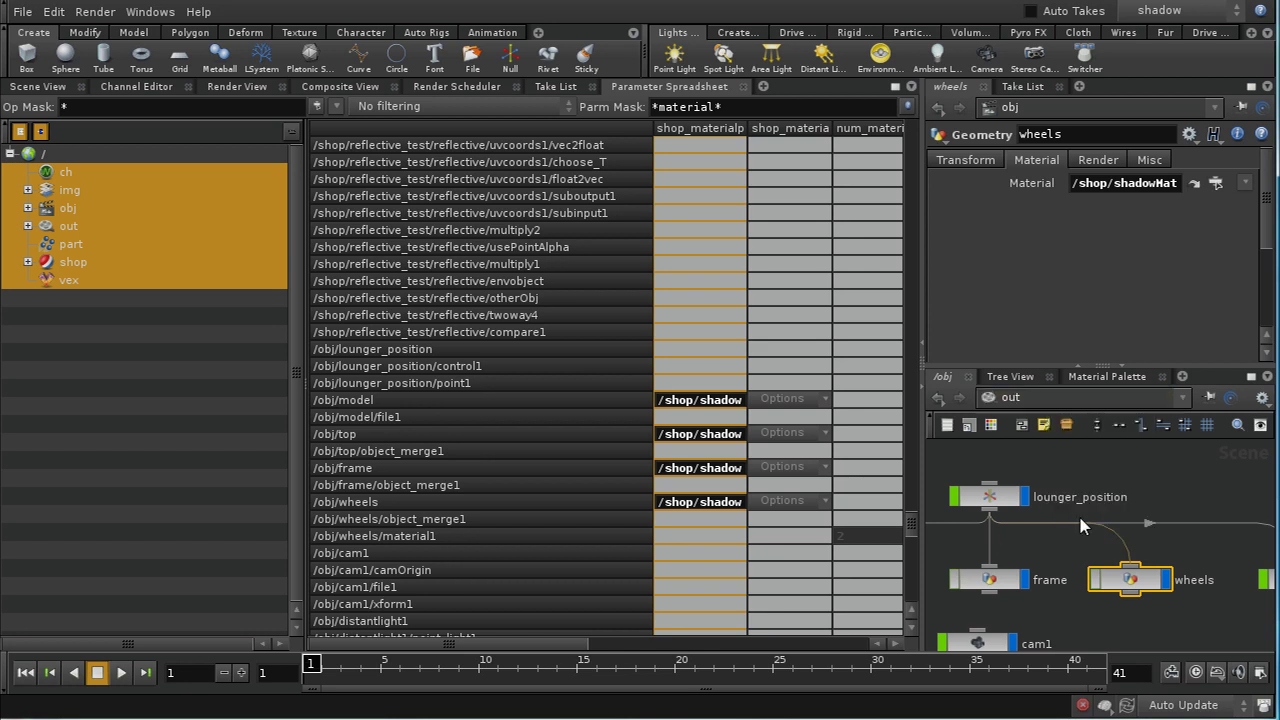
{"action": "left_click_drag", "start_coordinate": [1185, 505], "coordinate": [1114, 521]}
{"action": "left_click", "coordinate": [1157, 11]}
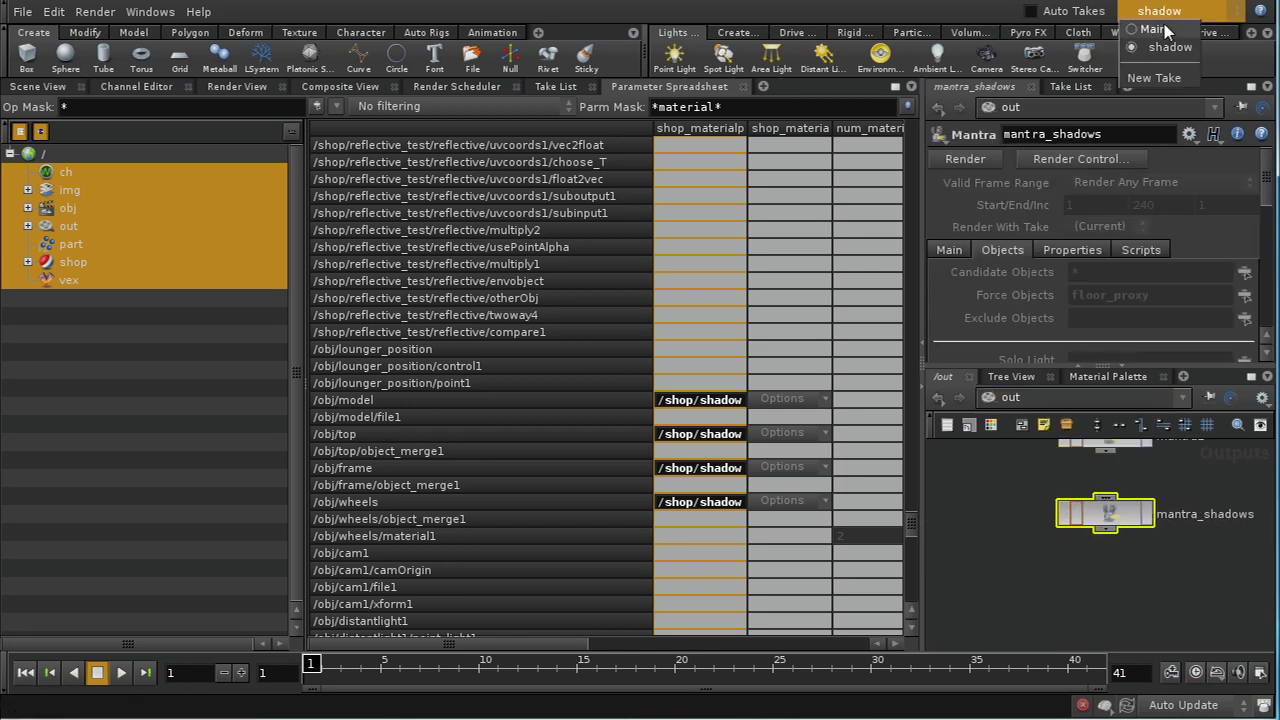
{"action": "left_click", "coordinate": [1155, 29]}
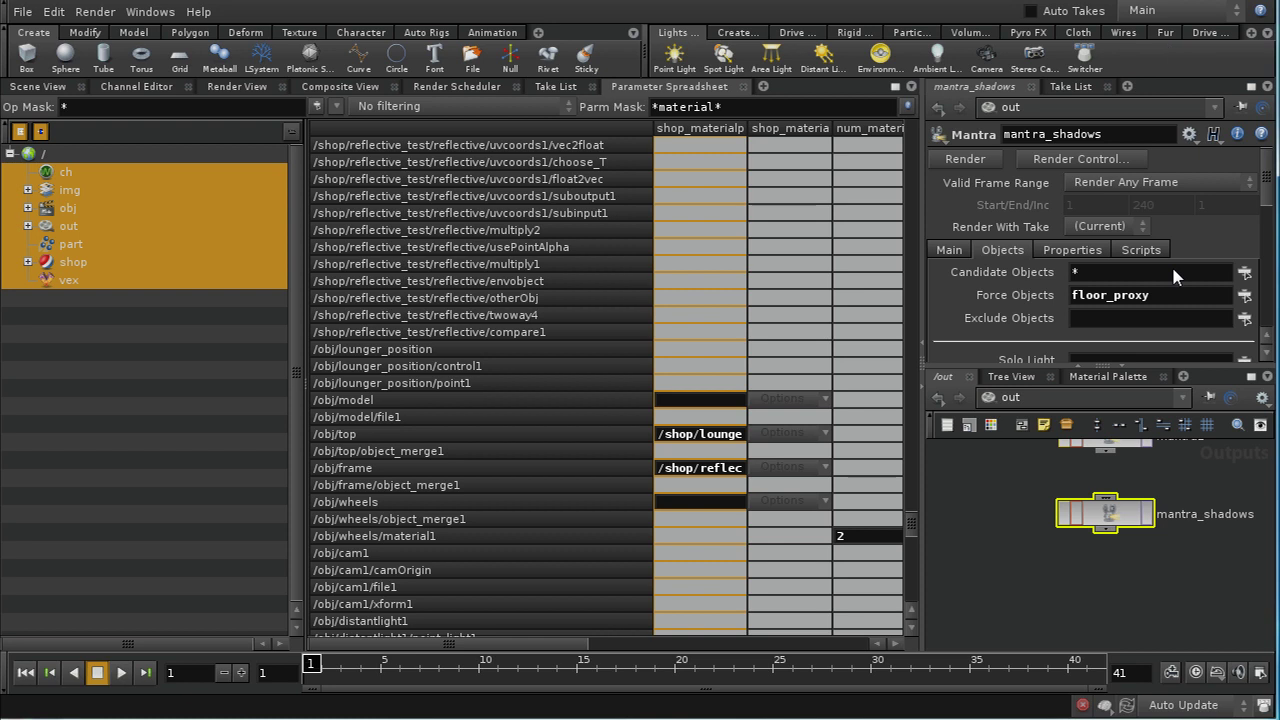
- Rename the mantra_shadows node mantra_shadows_floor and set its Render With Take option to shadow
{"action": "left_click", "coordinate": [1118, 516]}
{"action": "left_click", "coordinate": [1106, 141]}
{"action": "type", "text": "_g"}
{"action": "key", "text": "Return"}
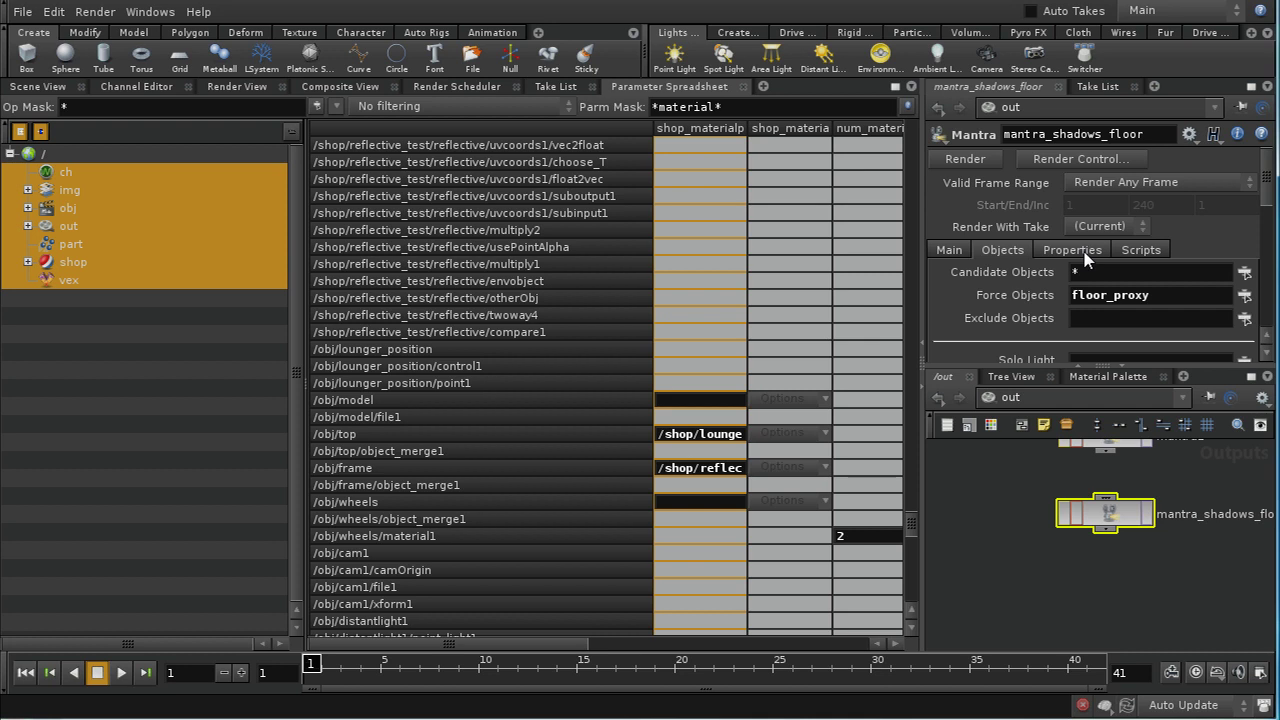
{"action": "left_click", "coordinate": [1097, 227]}
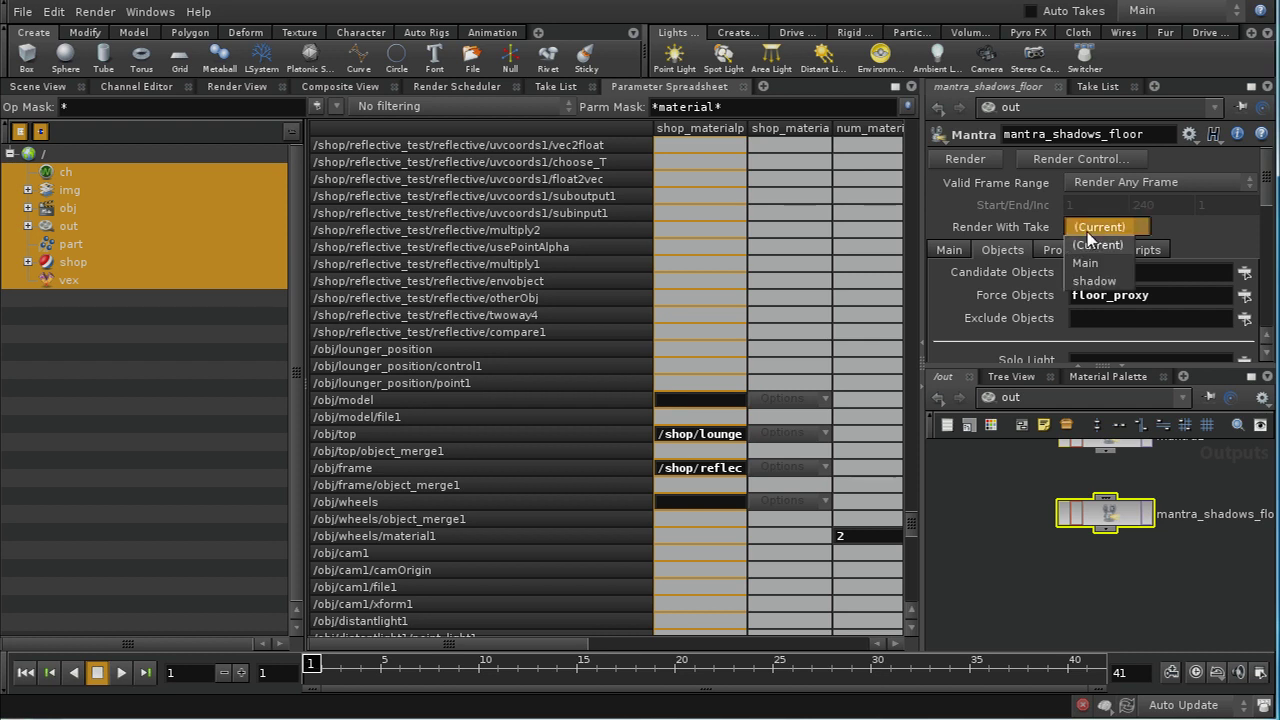
{"action": "left_click", "coordinate": [1098, 287]}
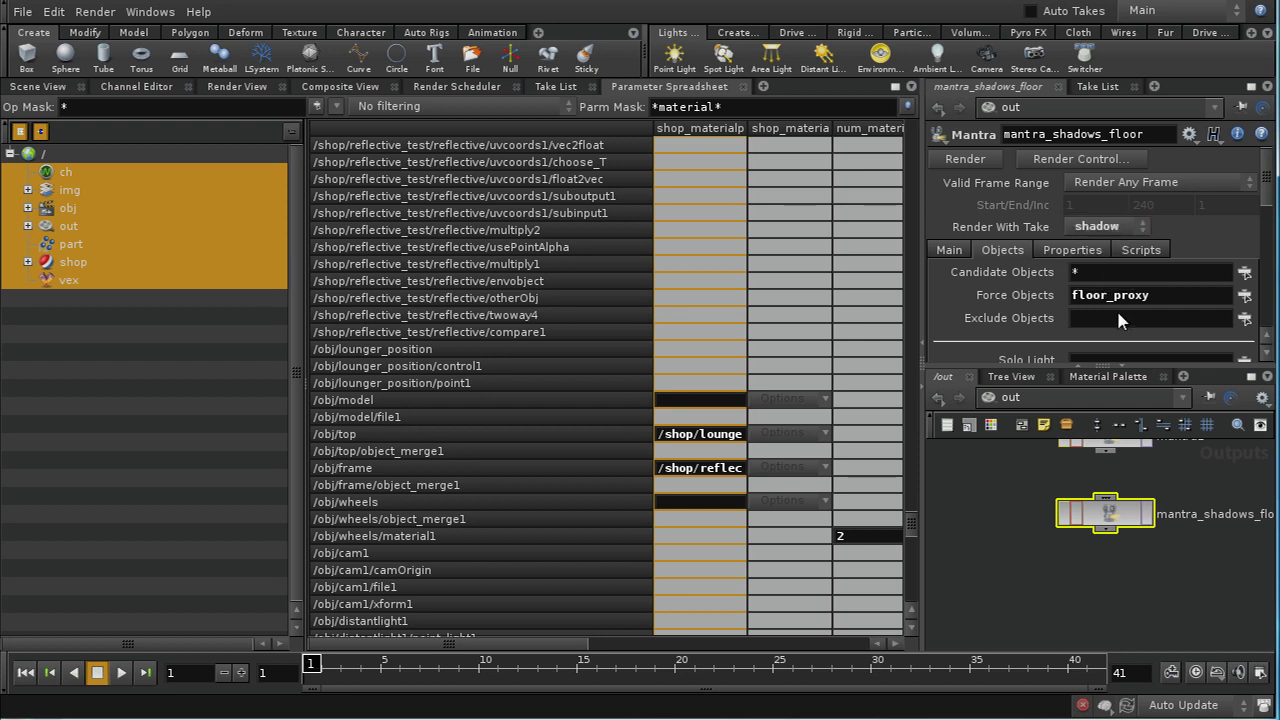
- Go to the obj network with the lounger objects and switch the current take to shadow
{"action": "left_click", "coordinate": [1112, 515]}
{"action": "left_click", "coordinate": [1016, 400]}
{"action": "left_click", "coordinate": [1048, 460]}
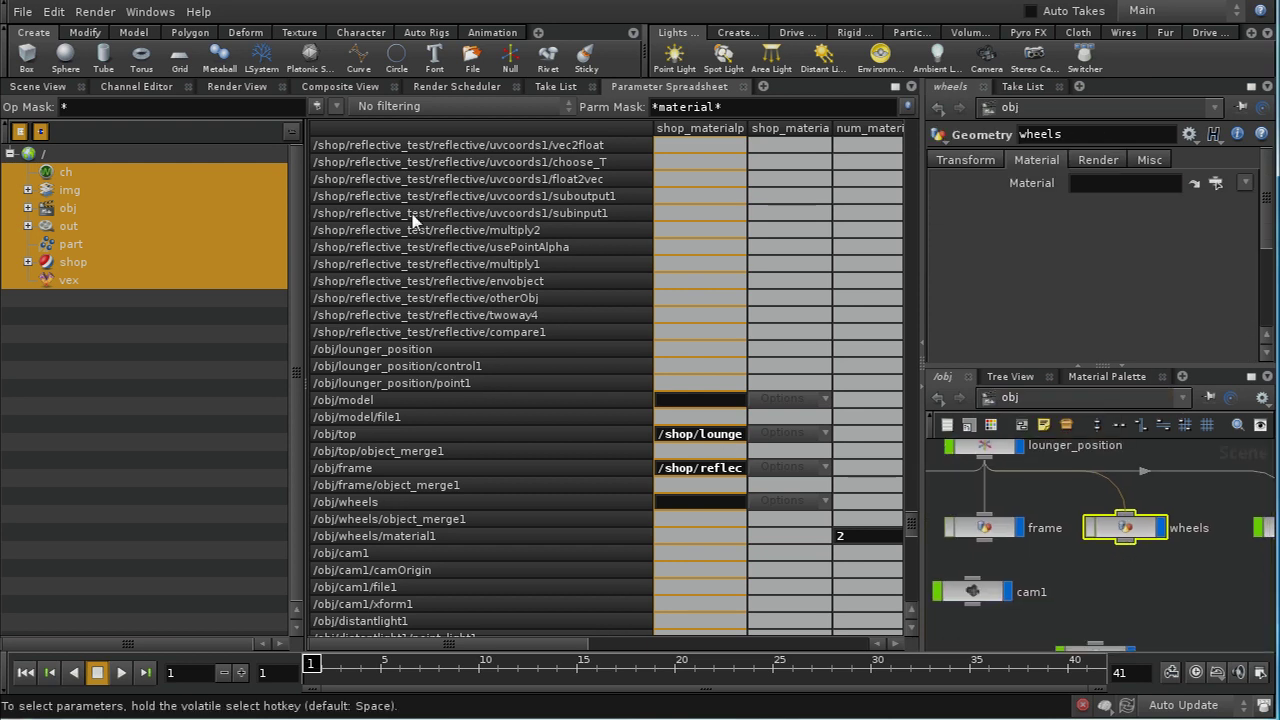
{"action": "middle_click_drag", "start_coordinate": [1231, 540], "coordinate": [1194, 585]}
{"action": "scroll", "coordinate": [1180, 546], "scroll_direction": "up", "scroll_amount": 2}
{"action": "scroll", "coordinate": [1114, 557], "scroll_direction": "down", "scroll_amount": 2}
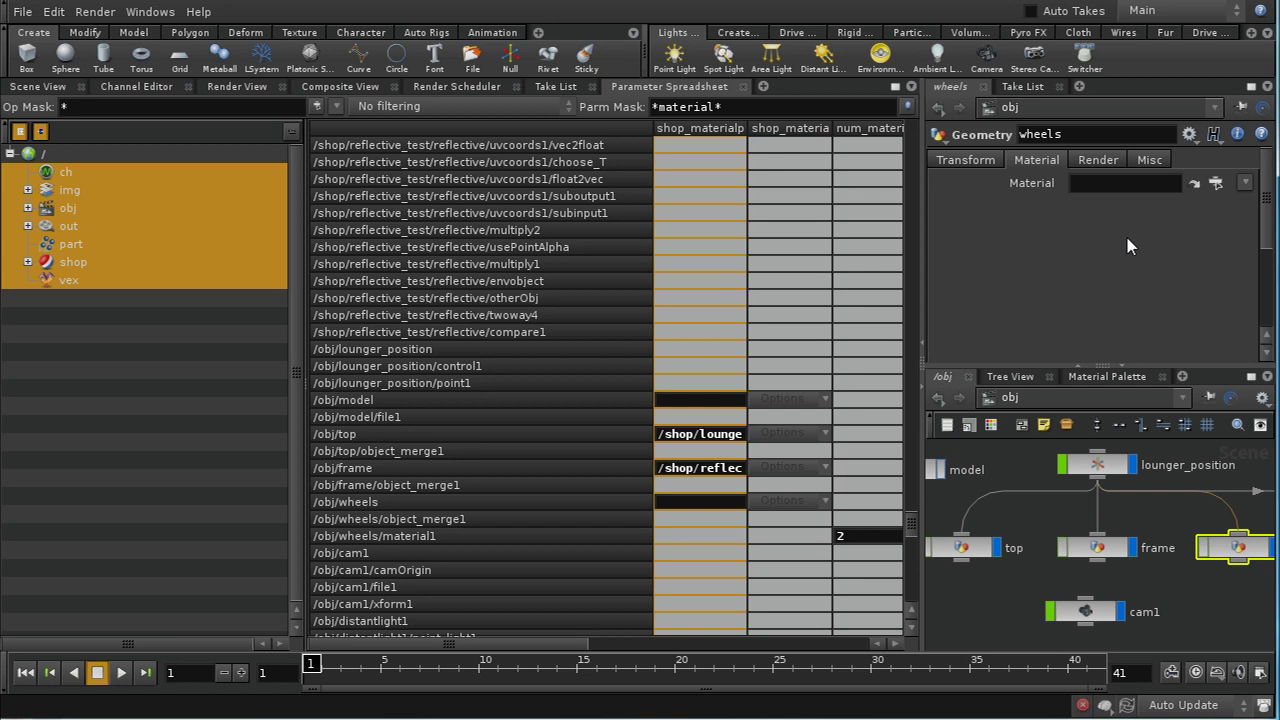
{"action": "left_click", "coordinate": [1140, 10]}
{"action": "left_click", "coordinate": [1150, 48]}
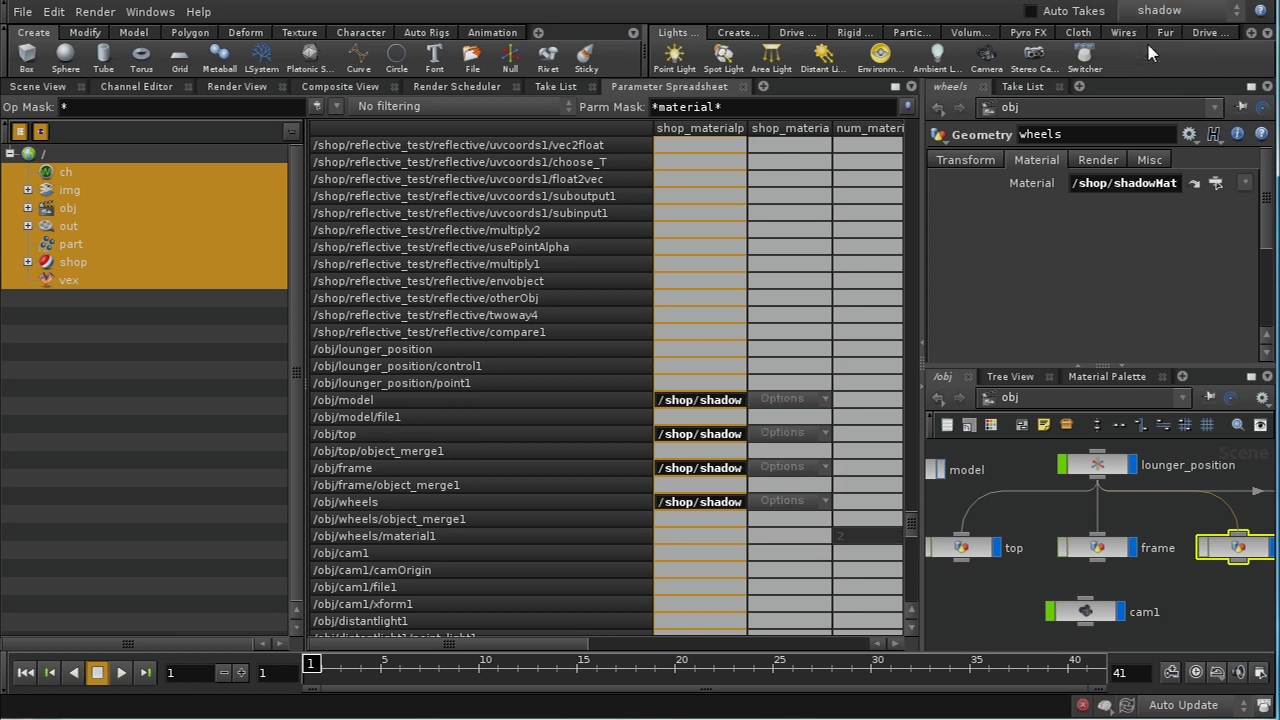
- Include the Phantom render parameter of the top, frame and wheels objects in the shadow take and enable it
{"action": "mouse_move", "coordinate": [1062, 586]}
{"action": "middle_mouse_down"}
{"action": "mouse_move", "coordinate": [1086, 586]}
{"action": "mouse_move", "coordinate": [1060, 582]}
{"action": "middle_mouse_up"}
{"action": "scroll", "coordinate": [1060, 580], "scroll_direction": "down", "scroll_amount": 2}
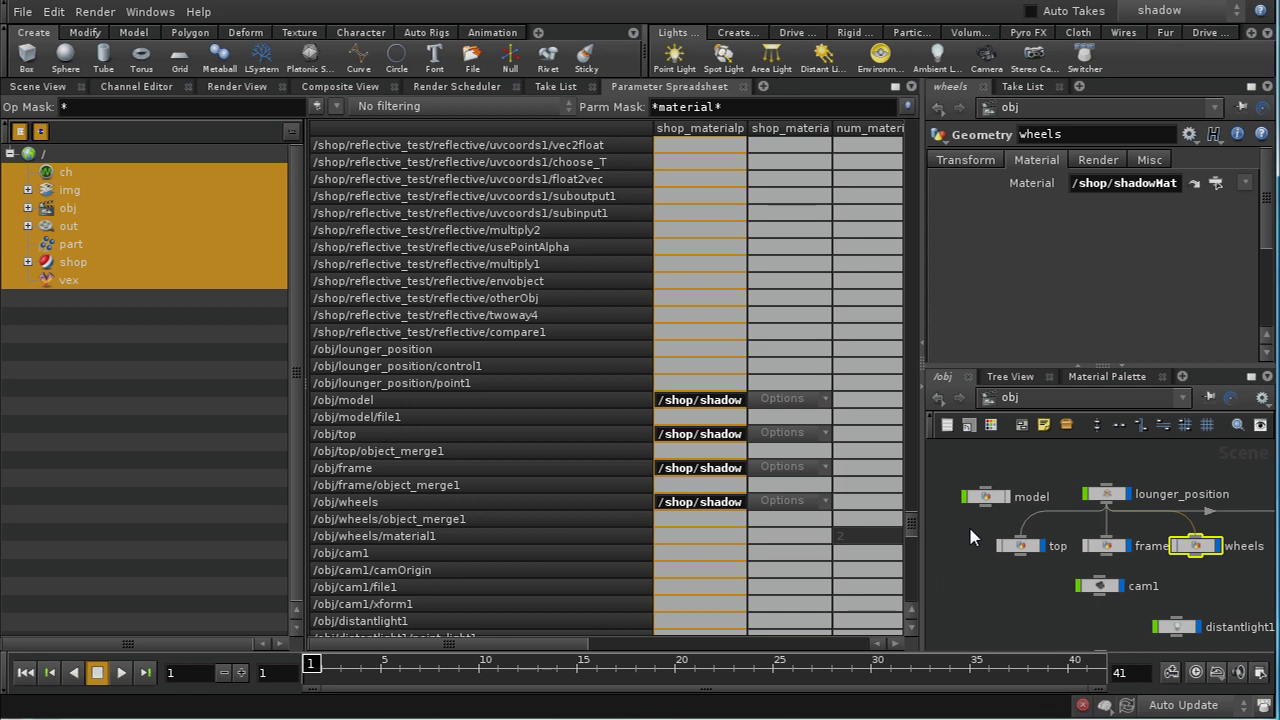
{"action": "left_click_drag", "start_coordinate": [968, 524], "coordinate": [1222, 572]}
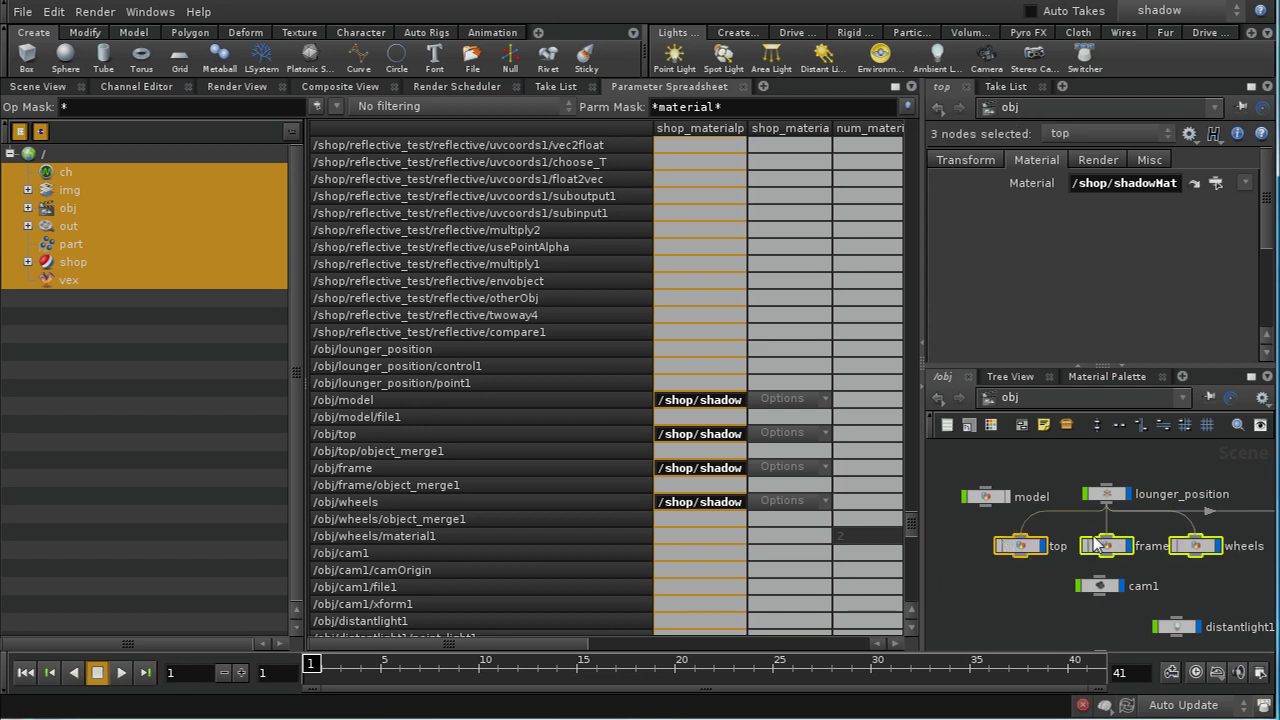
{"action": "left_click", "coordinate": [1097, 162]}
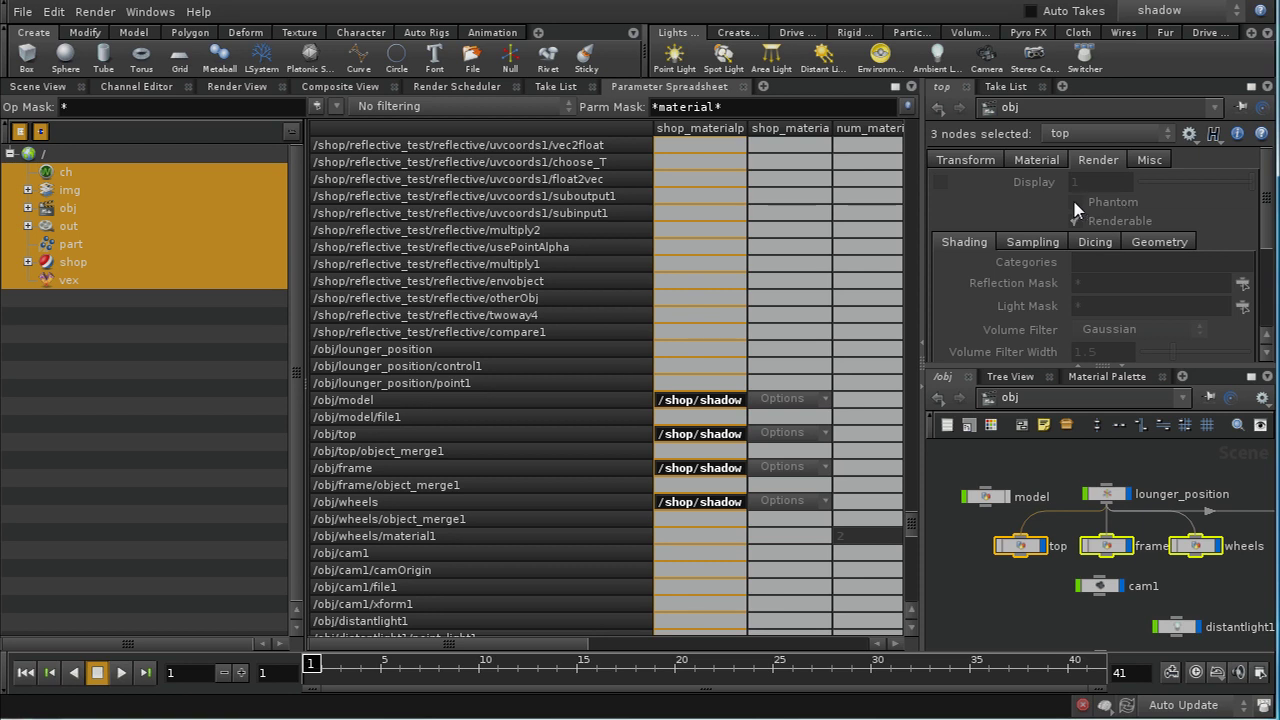
{"action": "right_click", "coordinate": [1130, 204]}
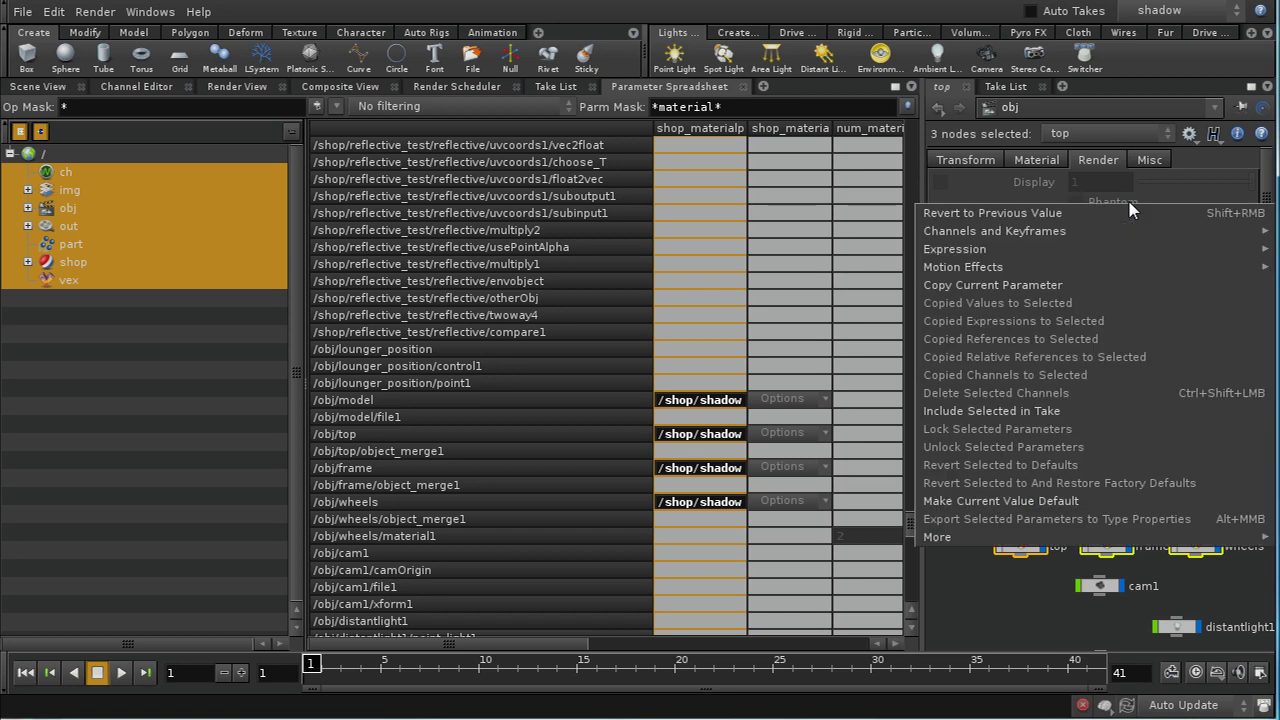
{"action": "left_click", "coordinate": [1090, 411]}
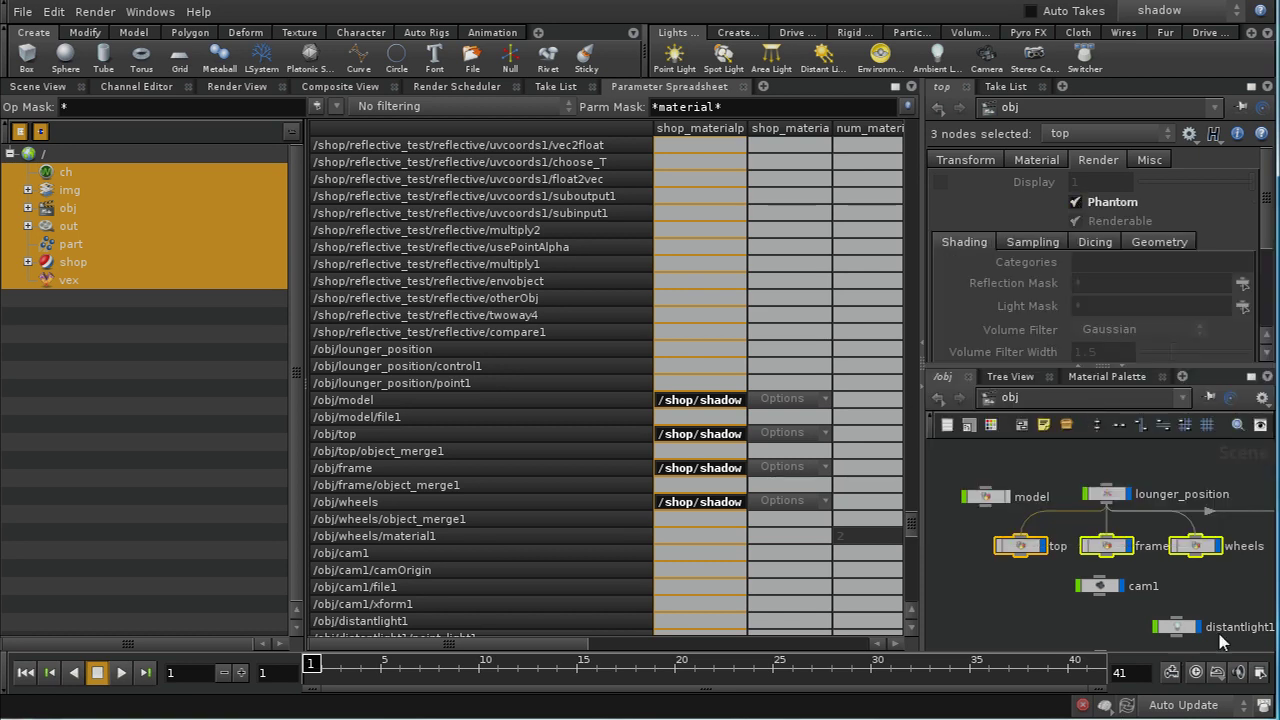
{"action": "middle_click_drag", "start_coordinate": [1045, 560], "coordinate": [985, 548]}
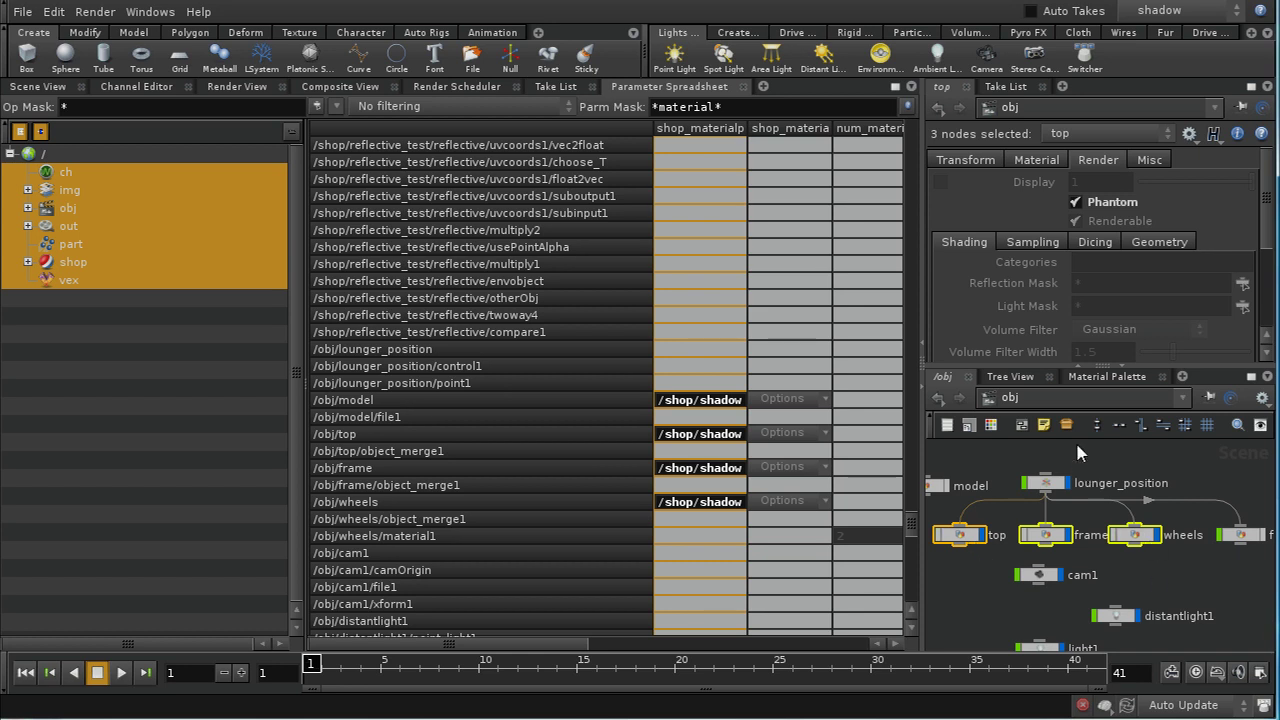
- Render mantra_shadows_floor from the out network and inspect the alpha channel of the rendered image
{"action": "left_click", "coordinate": [1018, 397]}
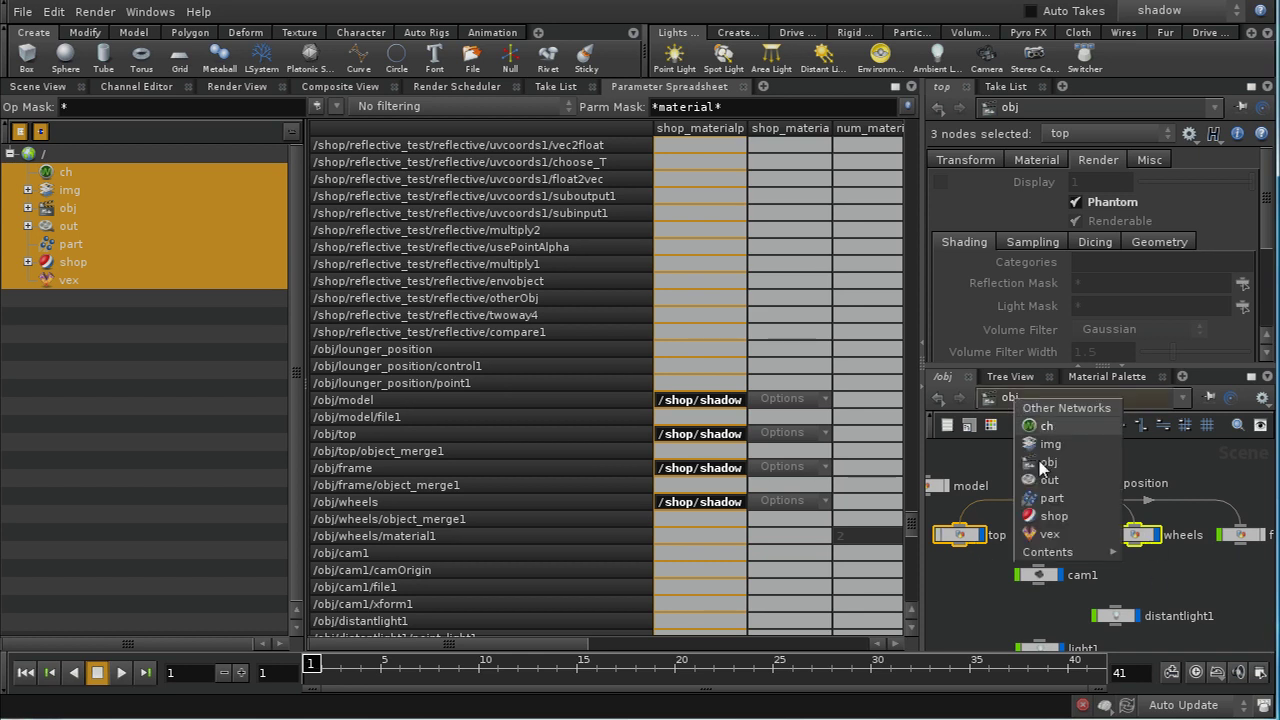
{"action": "left_click", "coordinate": [1045, 485]}
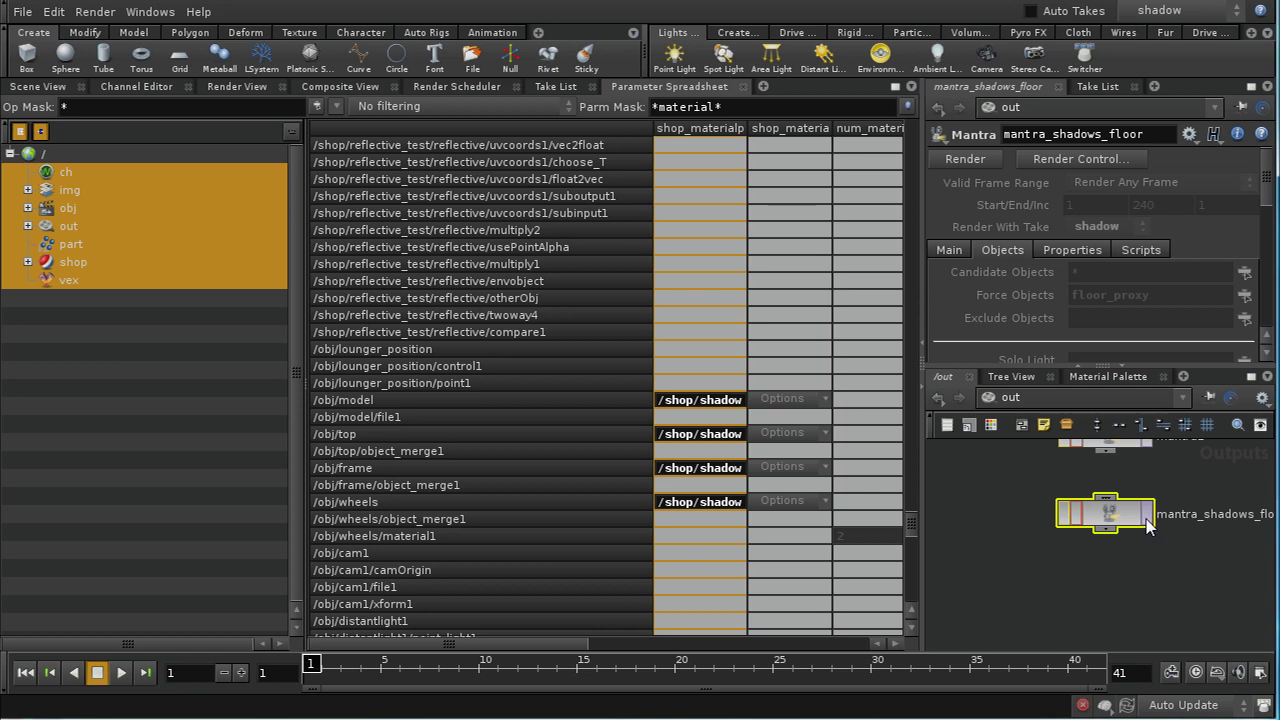
{"action": "left_click", "coordinate": [106, 12]}
{"action": "mouse_move", "coordinate": [148, 84]}
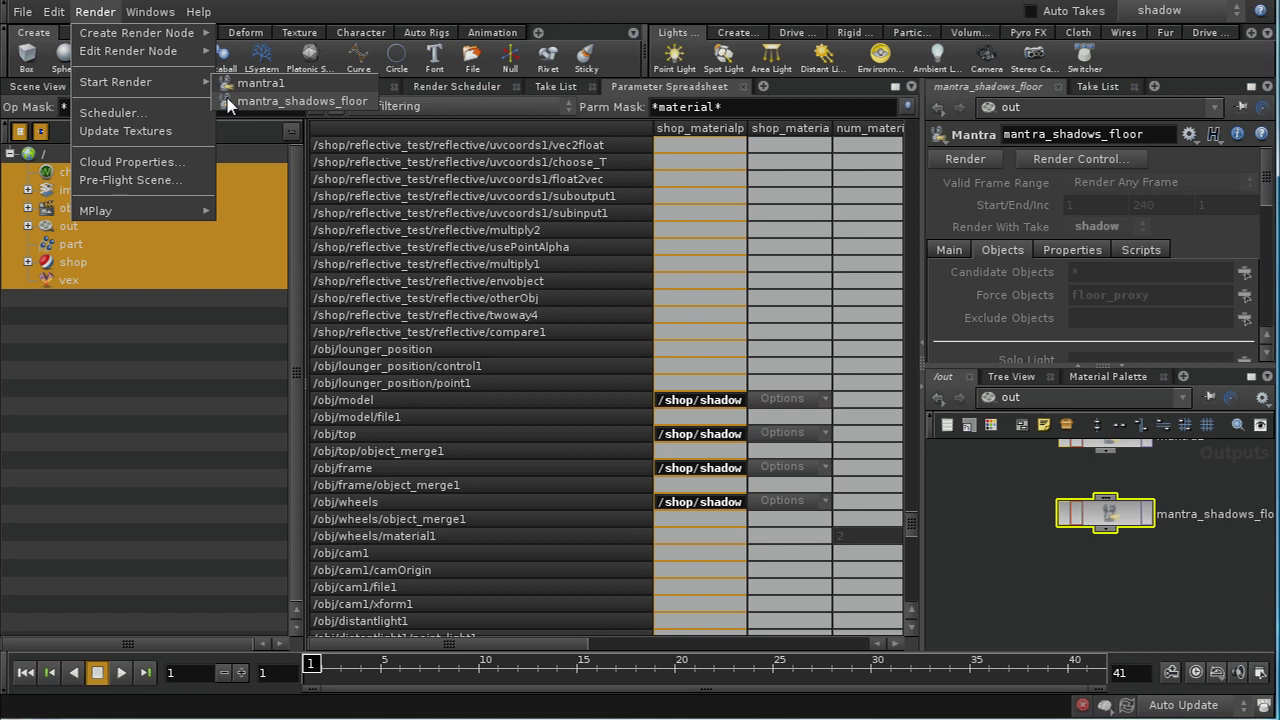
{"action": "left_click", "coordinate": [230, 102]}
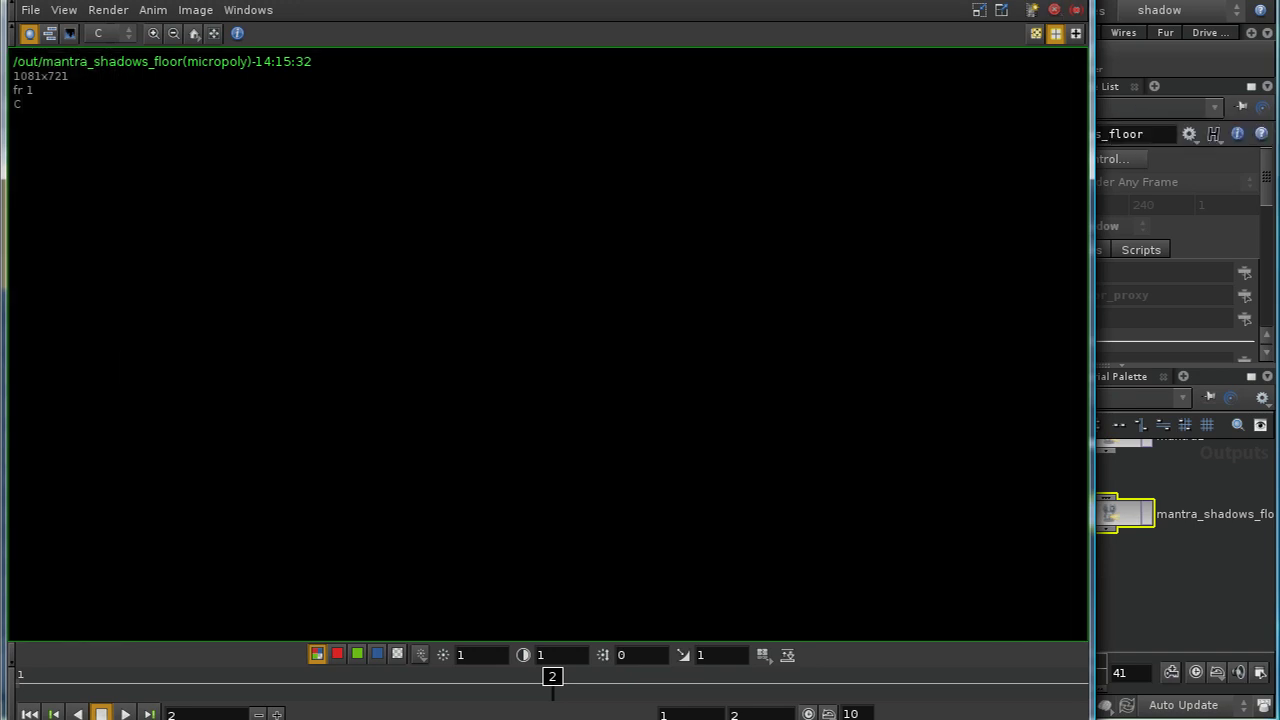
{"action": "left_click", "coordinate": [397, 654]}
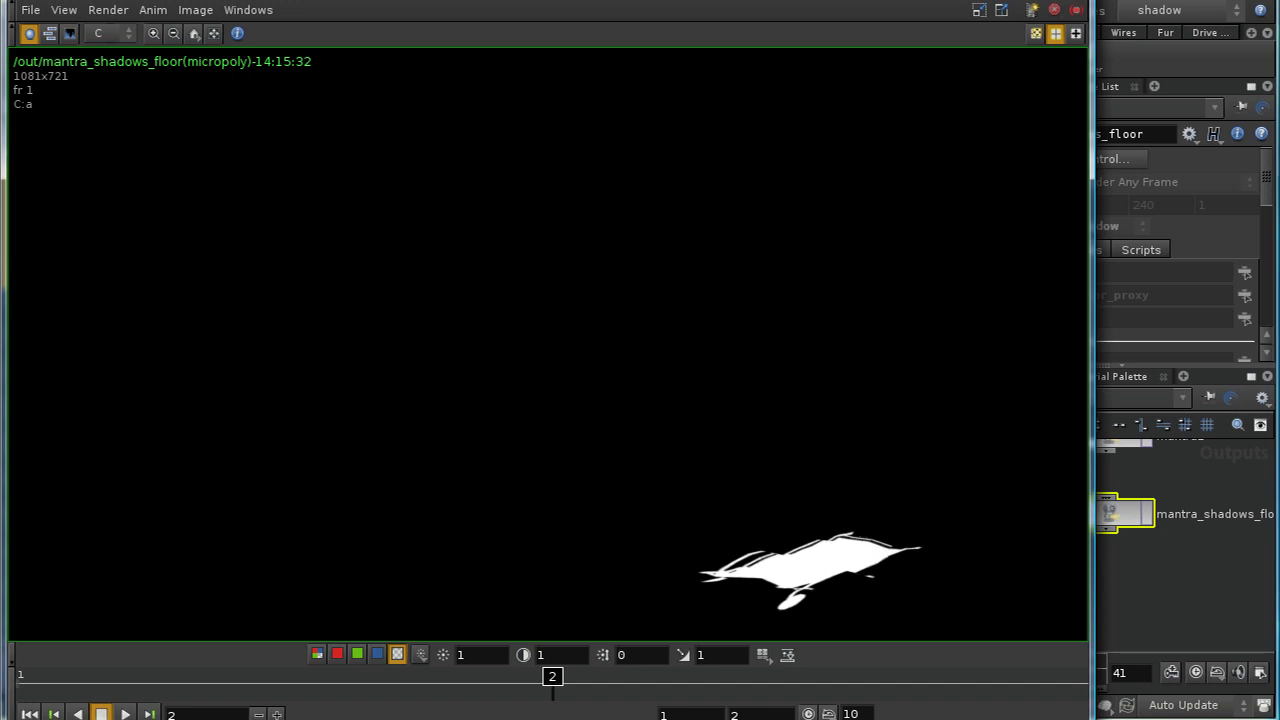
{"action": "left_click", "coordinate": [1076, 9]}
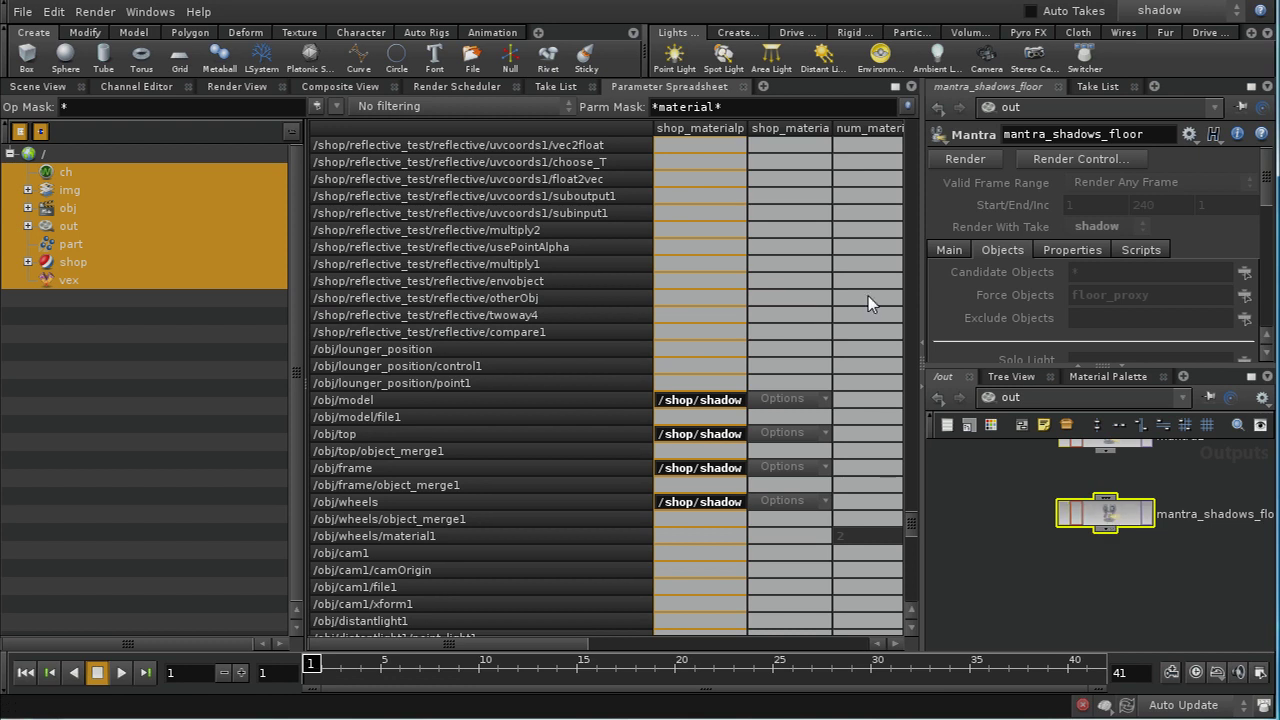
- Close the Parameter Spreadsheet to show the take list and switch the current take to Main
{"action": "left_click", "coordinate": [745, 87]}
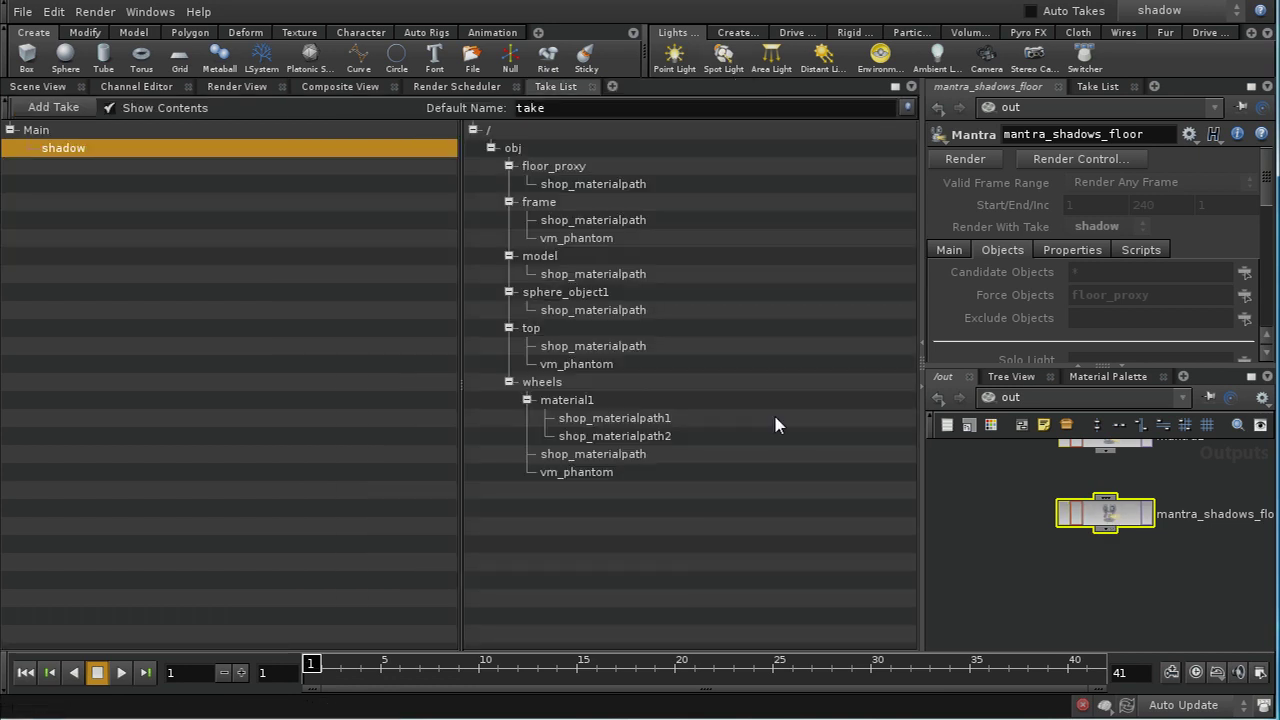
{"action": "left_click", "coordinate": [1155, 11]}
{"action": "left_click", "coordinate": [1160, 29]}
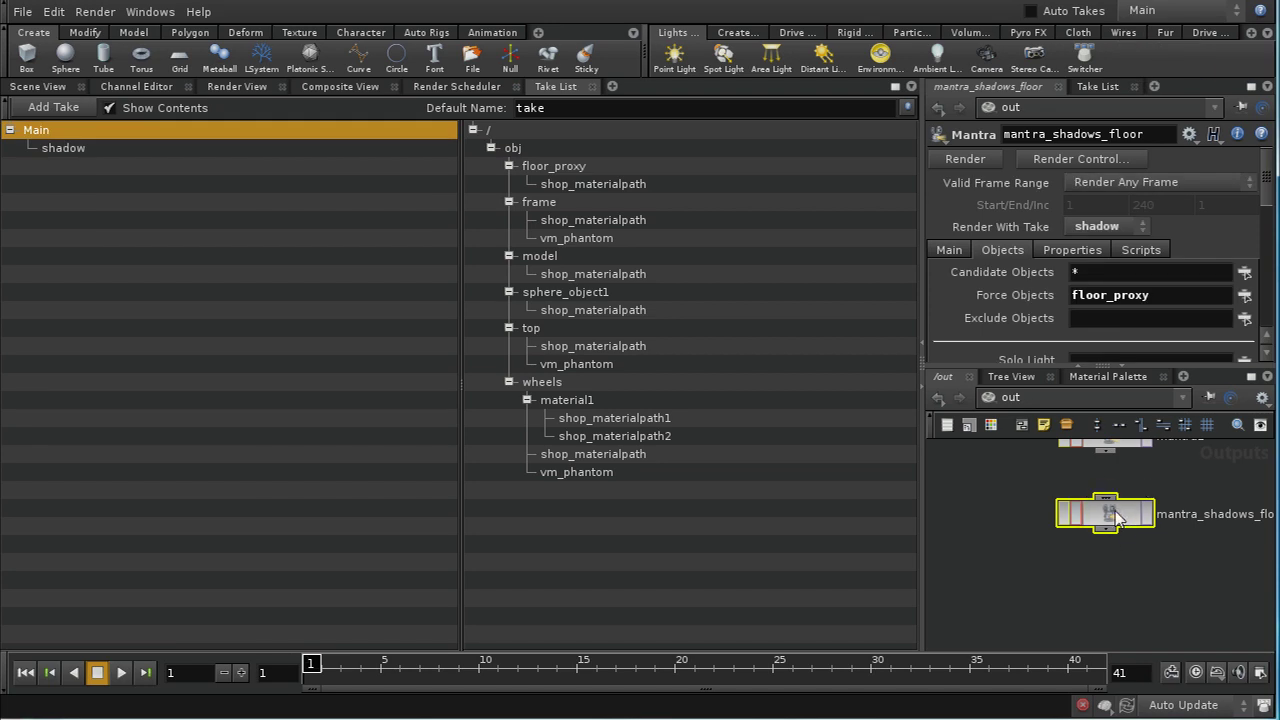
- Duplicate the mantra_shadows_floor node, place the copy below the original and rename it mantra_shadows_lounger
{"action": "key", "text": "ctrl+c"}
{"action": "key", "text": "ctrl+v"}
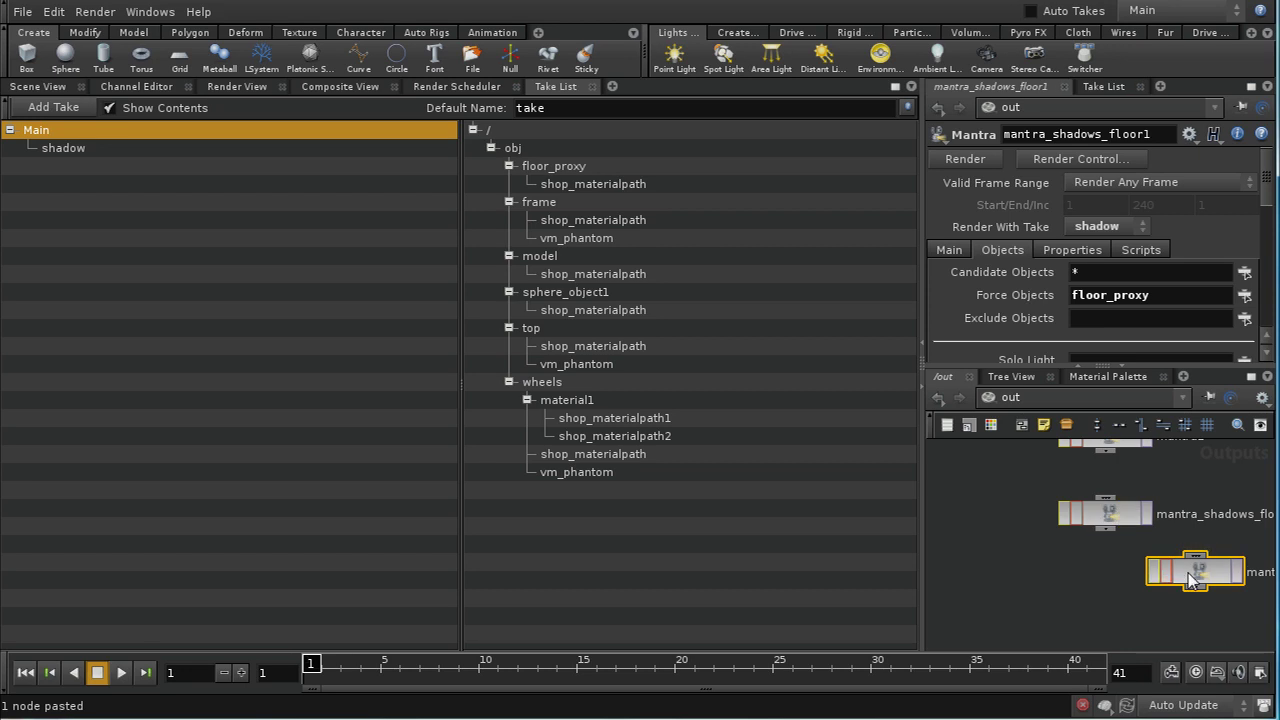
{"action": "left_click_drag", "start_coordinate": [1188, 573], "coordinate": [1104, 575]}
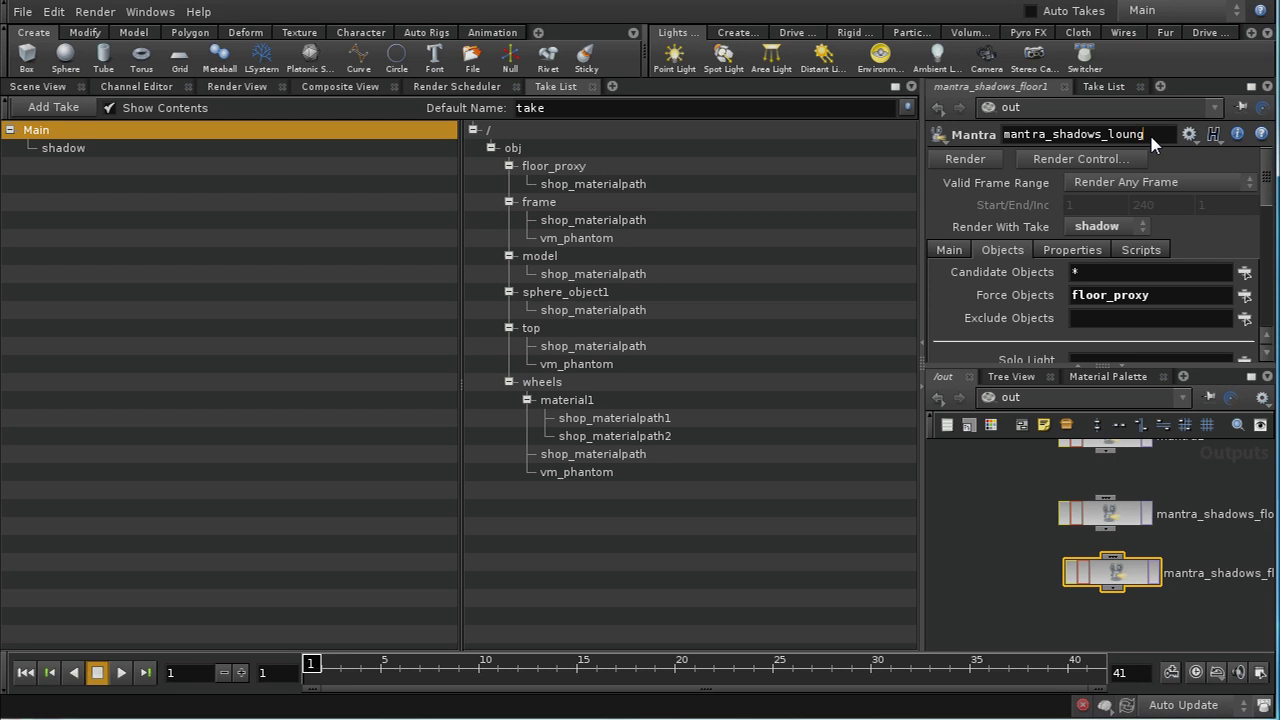
{"action": "type", "text": "ger"}
{"action": "key", "text": "Return"}
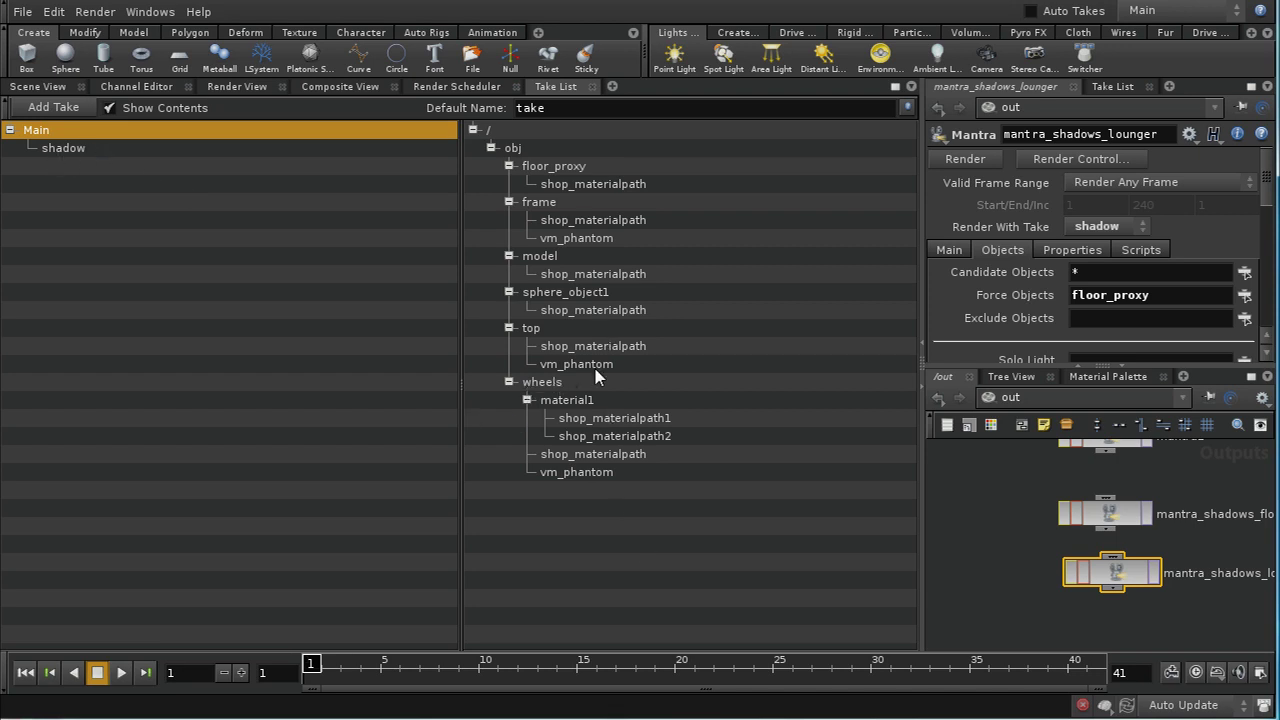
- Copy the shadow take and paste the duplicate under the Main take
{"action": "left_click", "coordinate": [52, 152]}
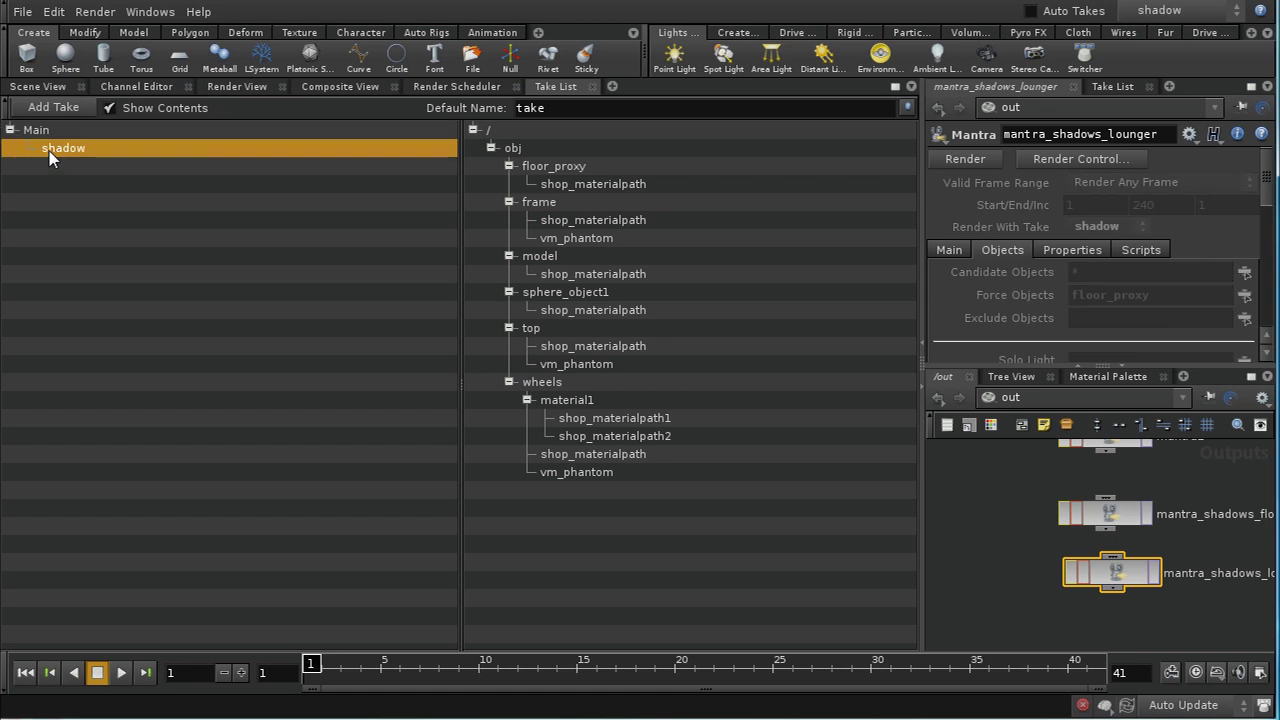
{"action": "right_click", "coordinate": [52, 158]}
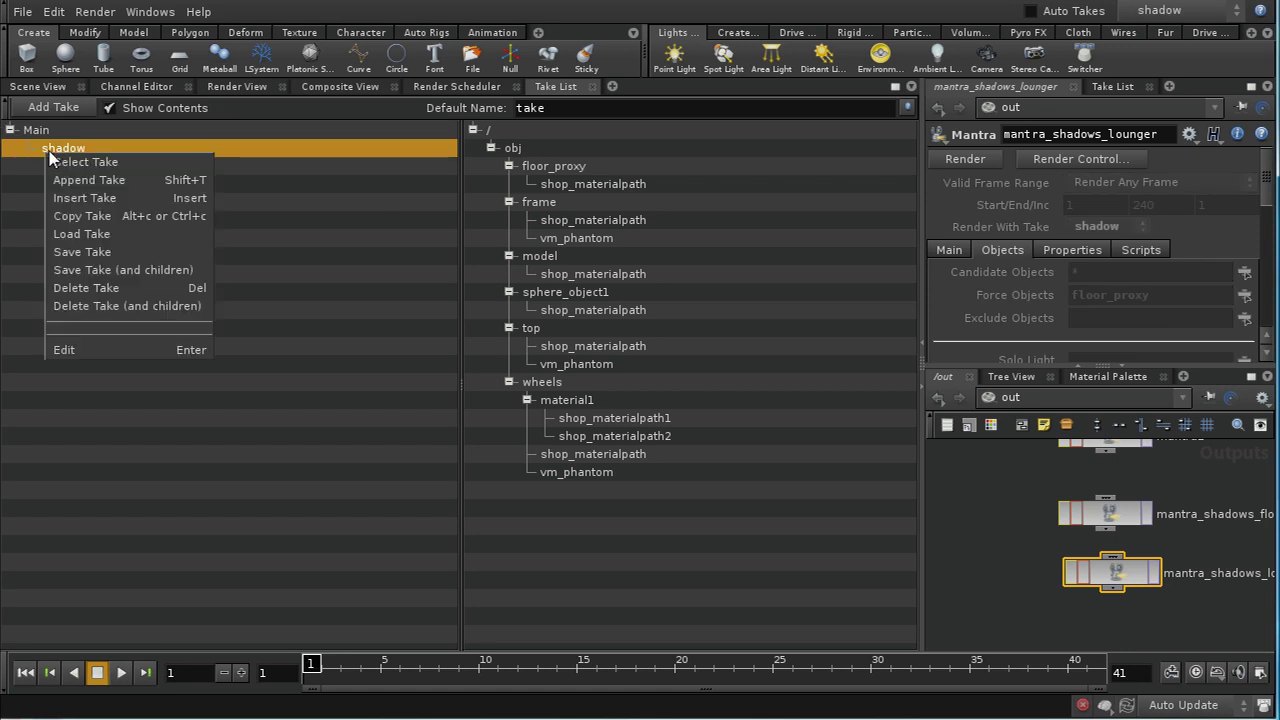
{"action": "left_click", "coordinate": [80, 217]}
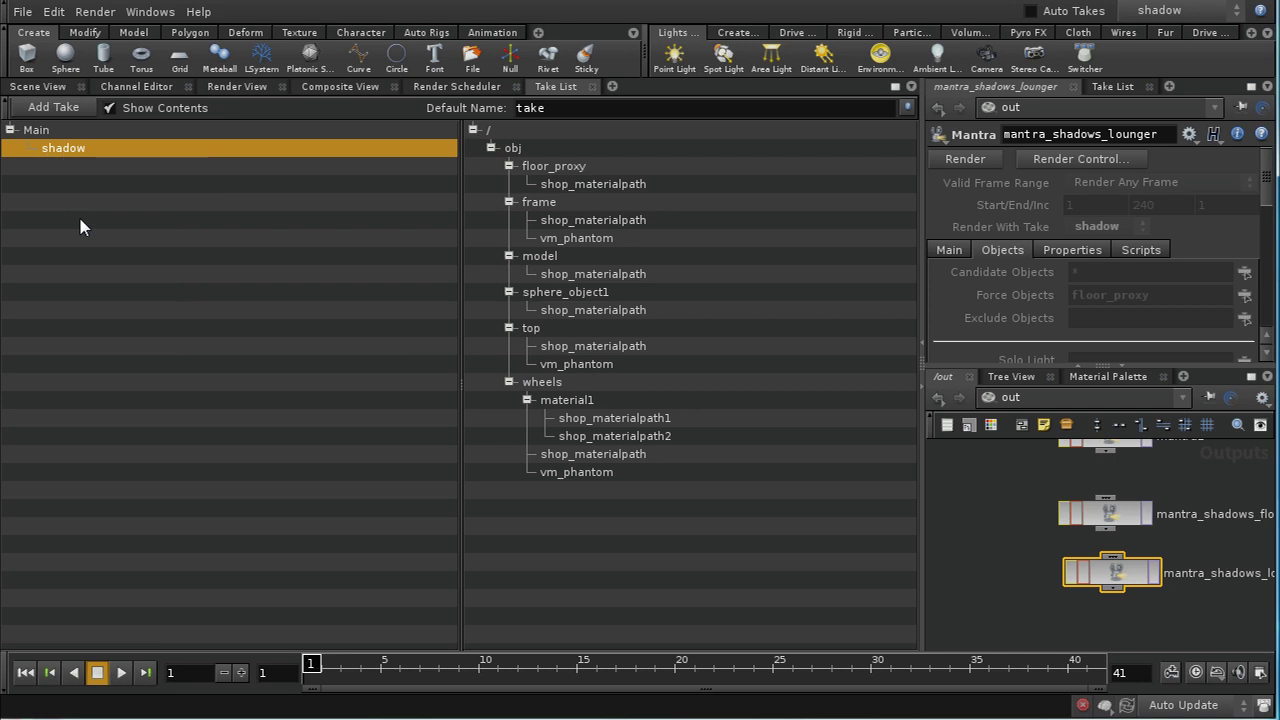
{"action": "right_click", "coordinate": [67, 148]}
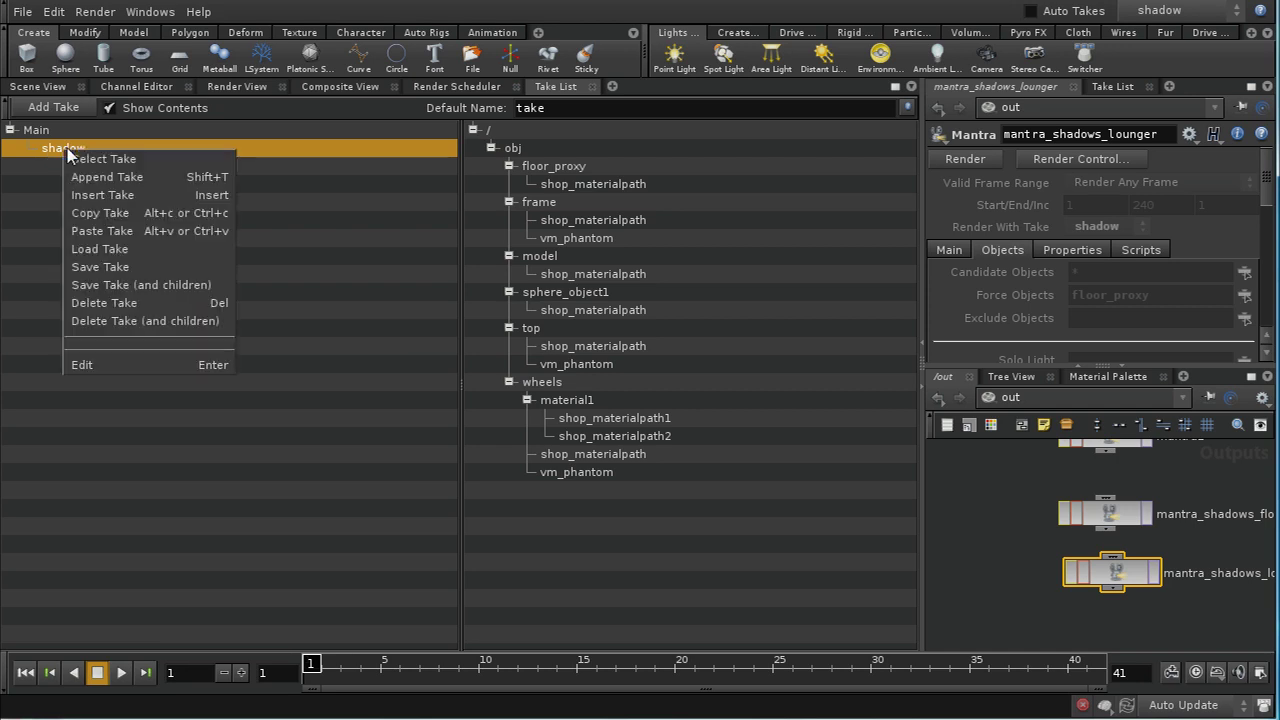
{"action": "left_click", "coordinate": [24, 134]}
{"action": "left_click", "coordinate": [35, 131]}
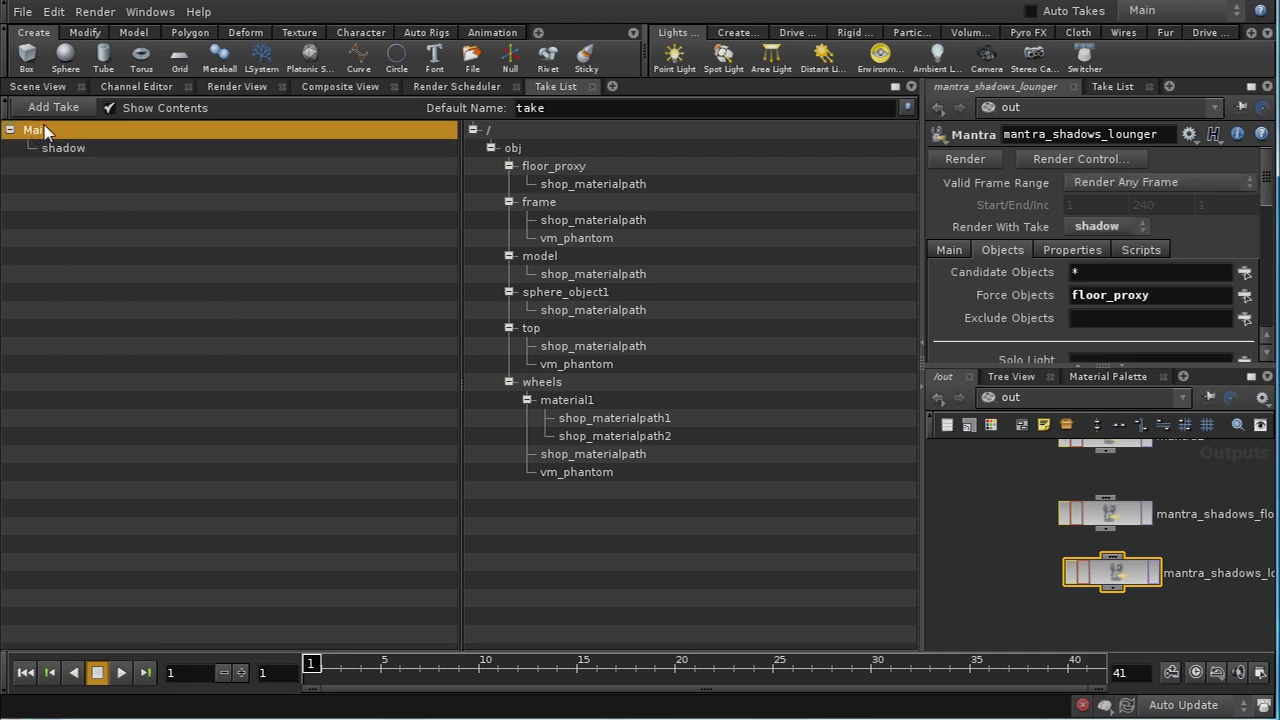
{"action": "right_click", "coordinate": [33, 133]}
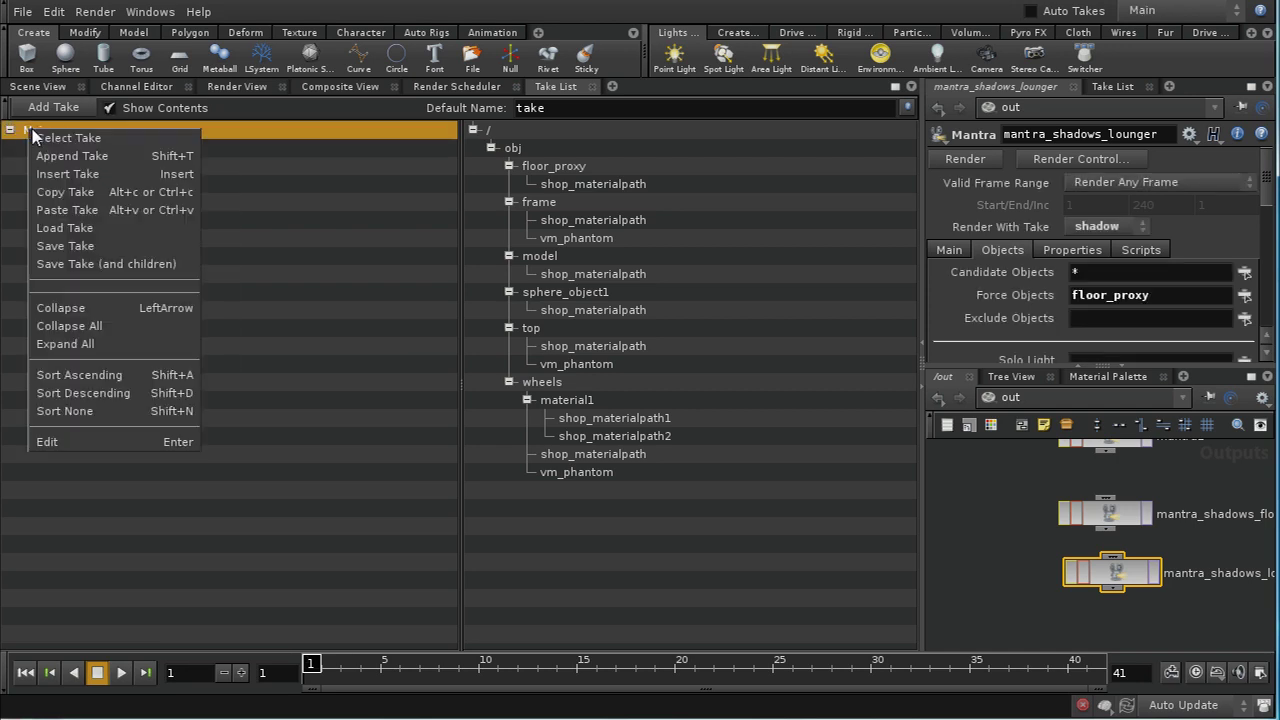
{"action": "left_click", "coordinate": [76, 210]}
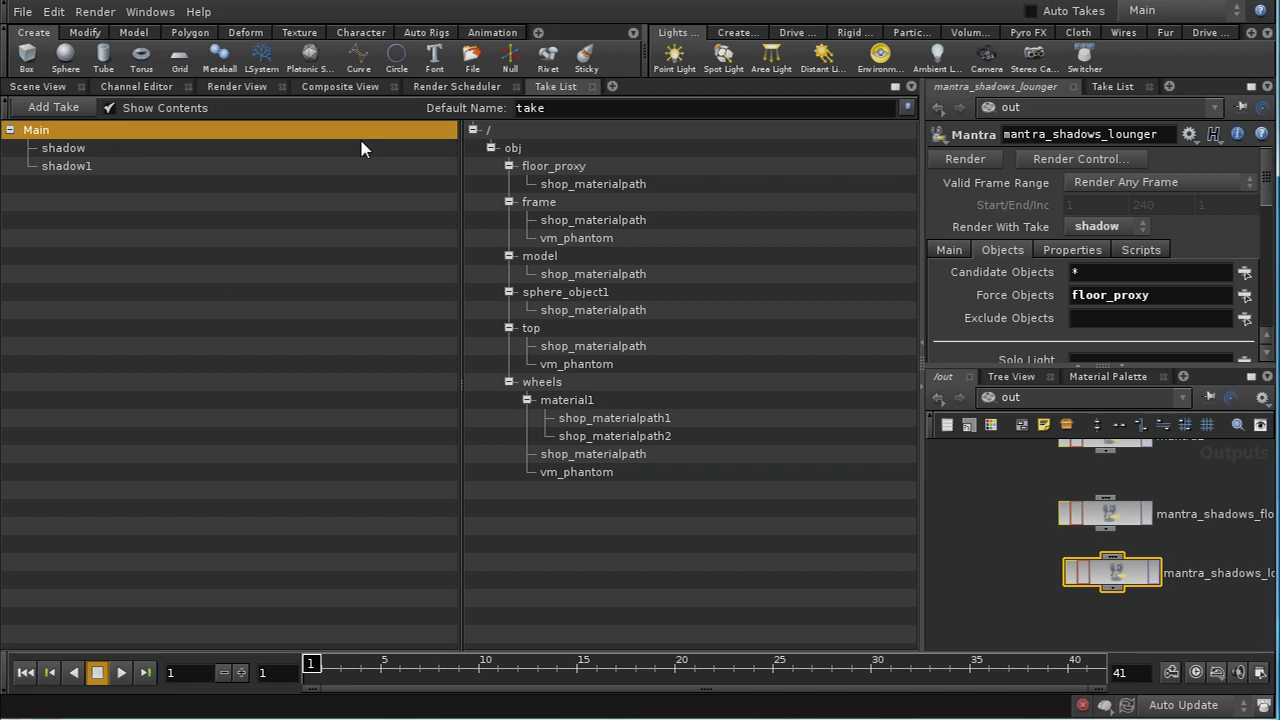
- Rename the pasted copy of the shadow take shadow_lounger
{"action": "left_click", "coordinate": [89, 153]}
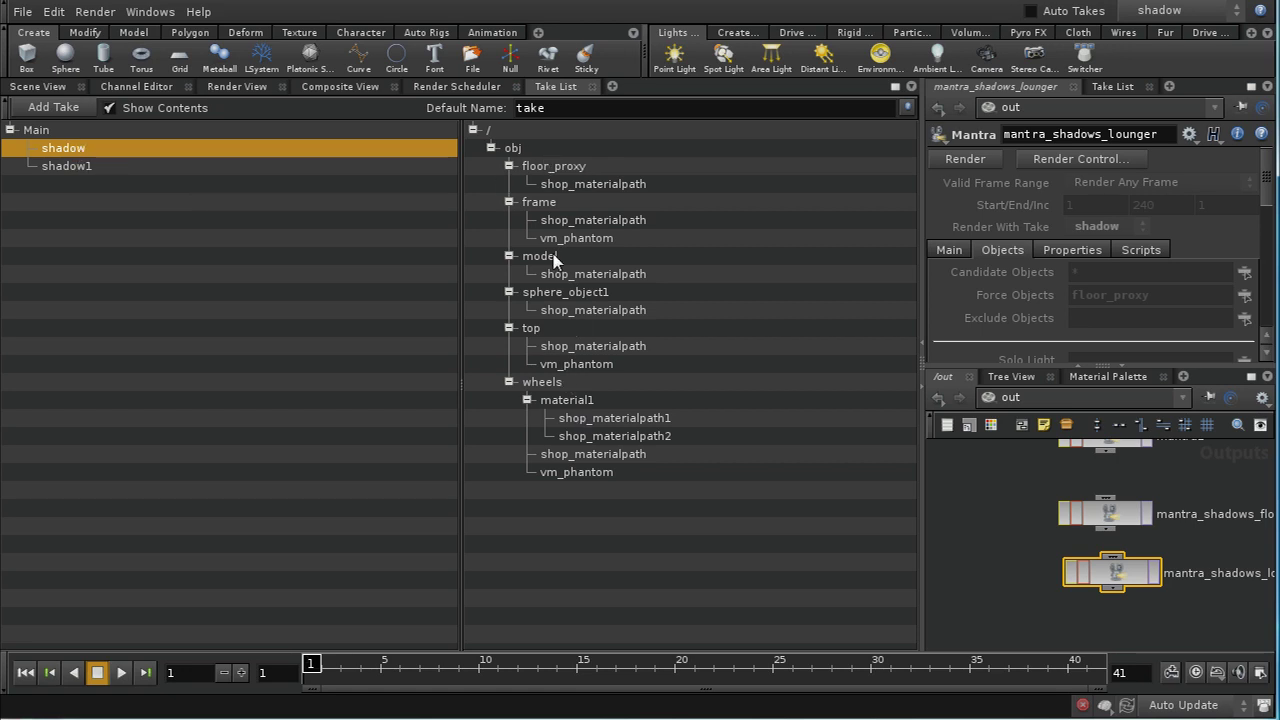
{"action": "left_click", "coordinate": [36, 132]}
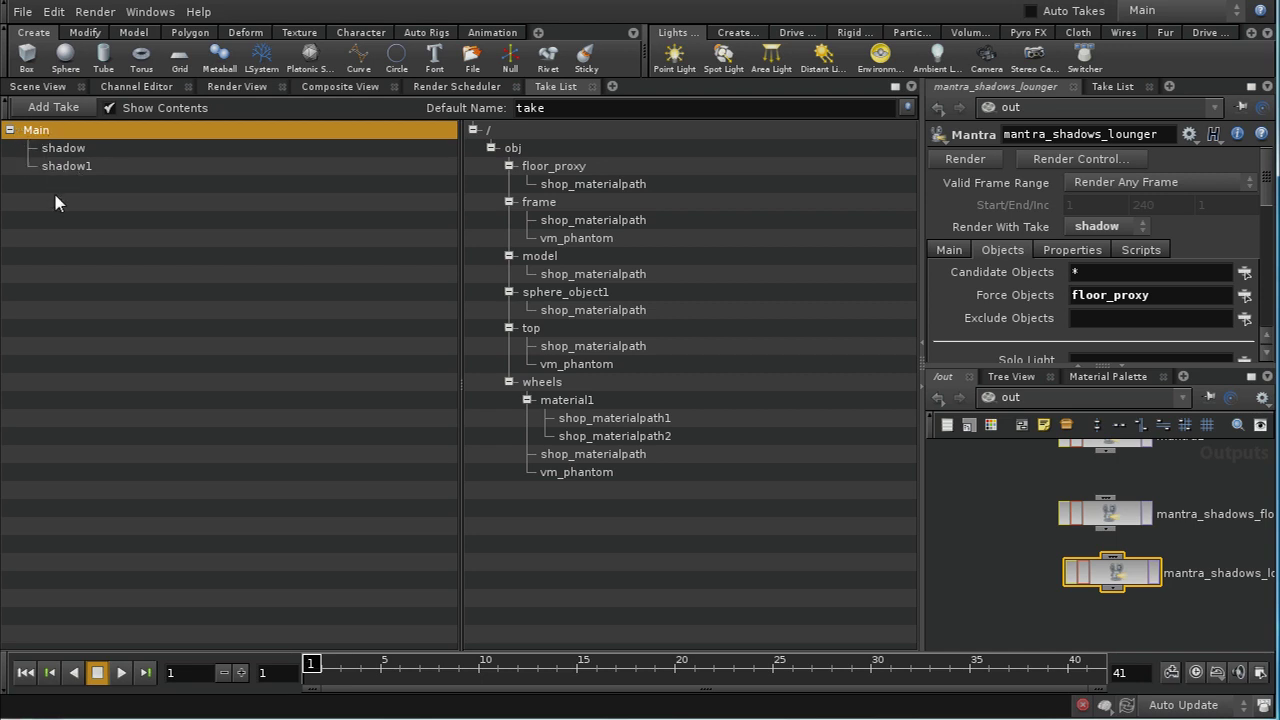
{"action": "left_click", "coordinate": [61, 167]}
{"action": "right_click", "coordinate": [110, 173]}
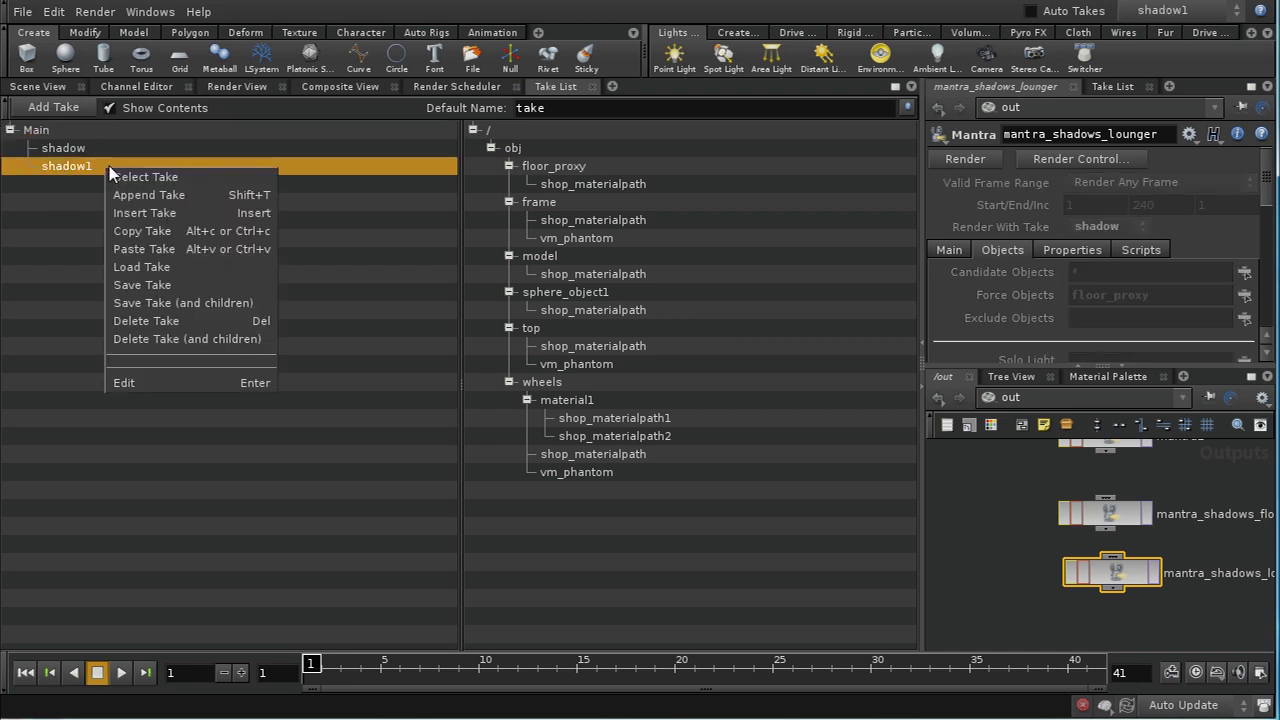
{"action": "left_click", "coordinate": [248, 383]}
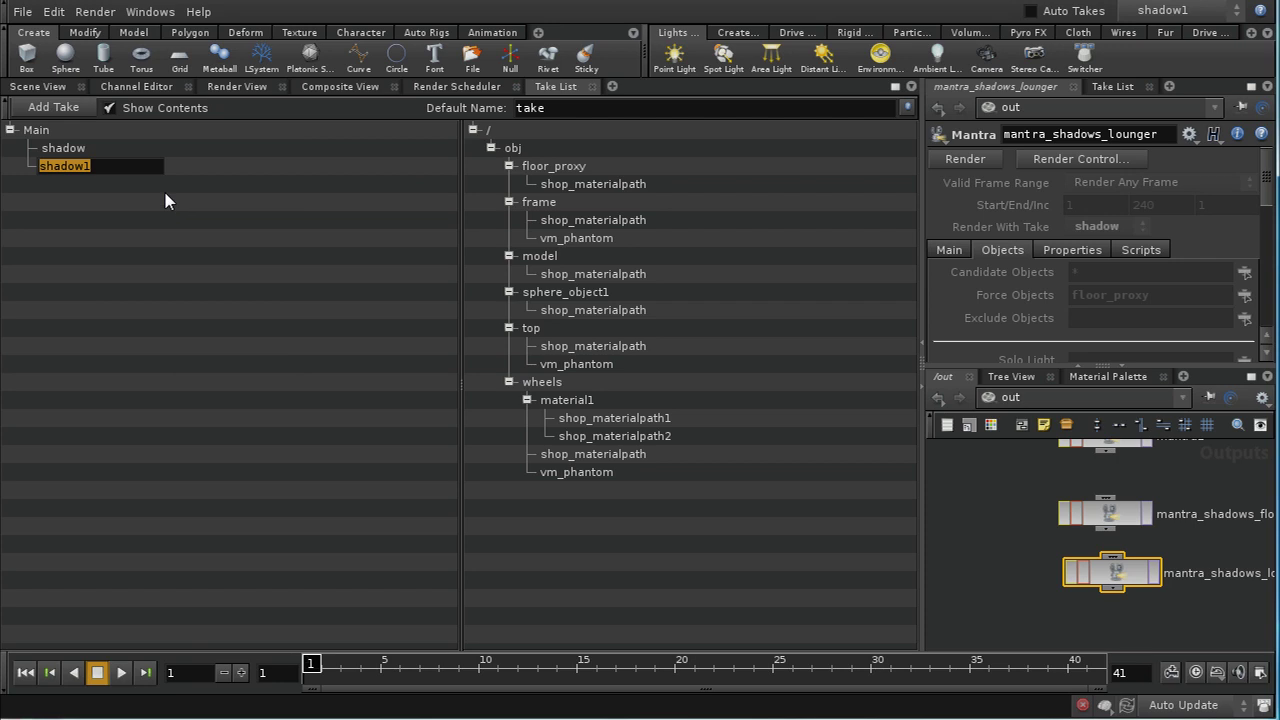
{"action": "key", "text": "End"}
{"action": "key", "text": "BackSpace"}
{"action": "type", "text": "_lounger"}
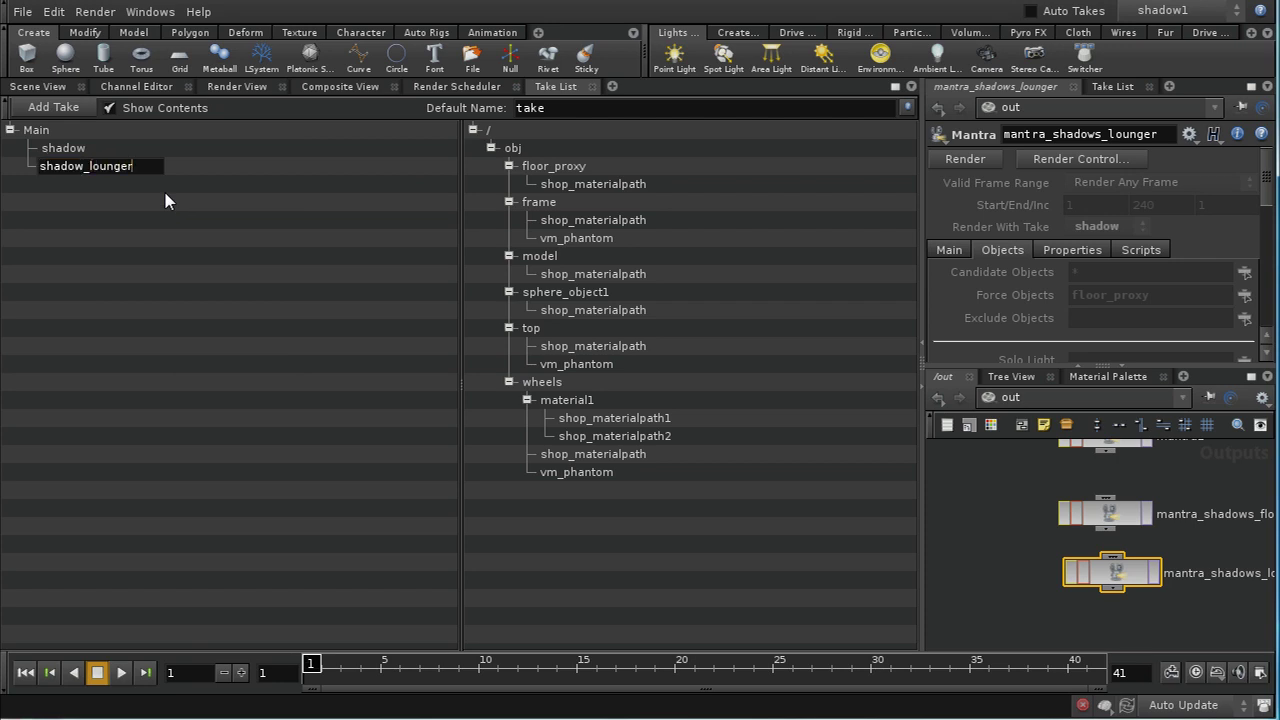
{"action": "key", "text": "Return"}
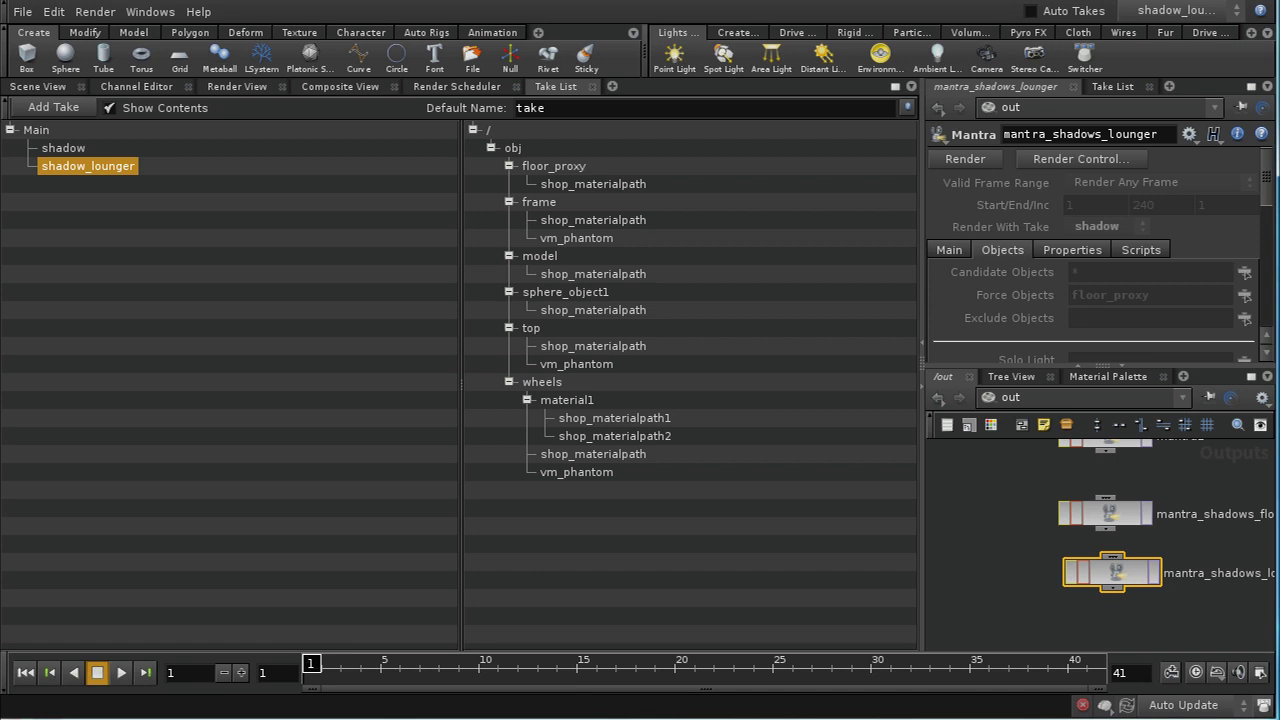
- Go from the out network to the obj network
{"action": "left_click", "coordinate": [1000, 397]}
{"action": "left_click", "coordinate": [1020, 468]}
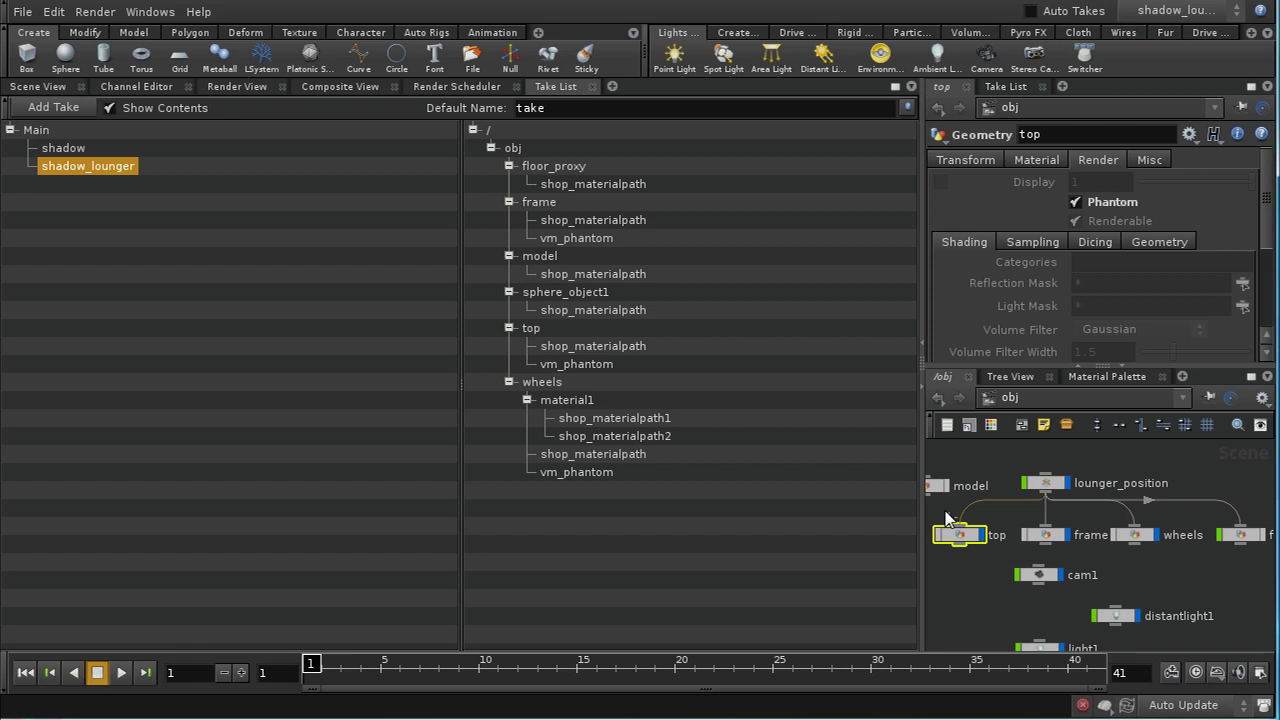
{"action": "left_click_drag", "start_coordinate": [960, 527], "coordinate": [940, 517]}
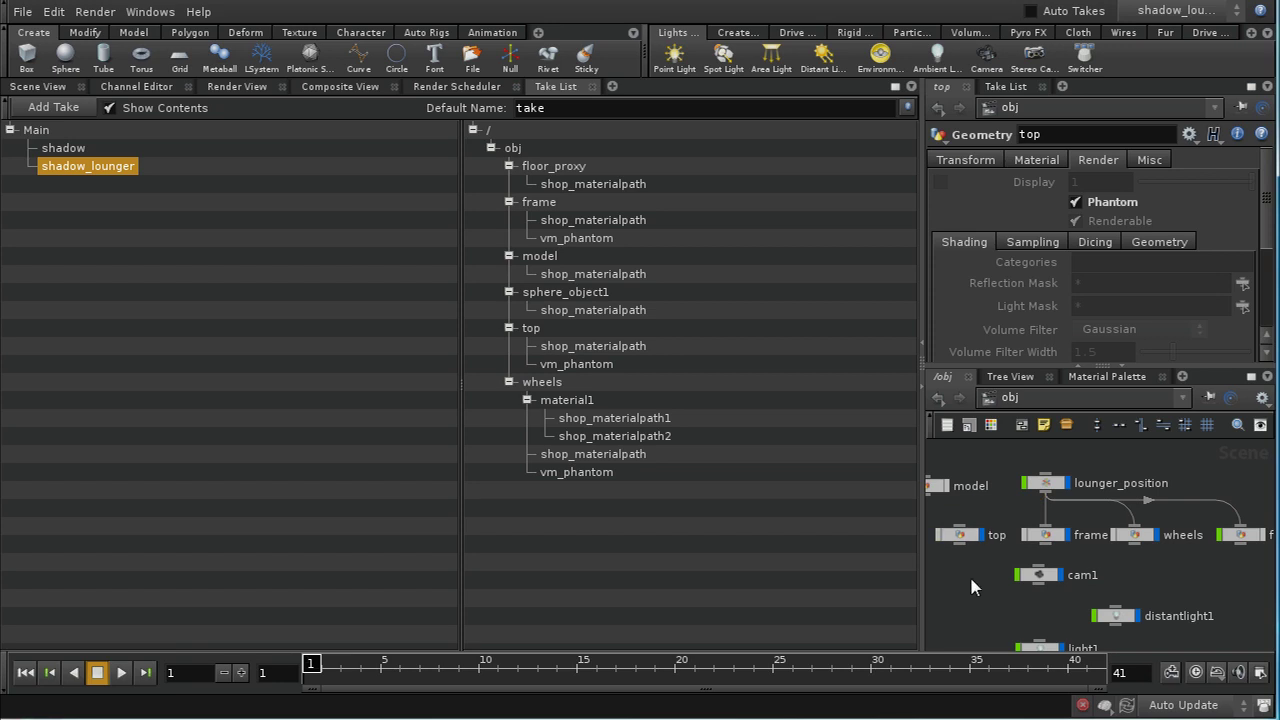
{"action": "key", "text": "ctrl+z"}
{"action": "key", "text": "ctrl+z"}
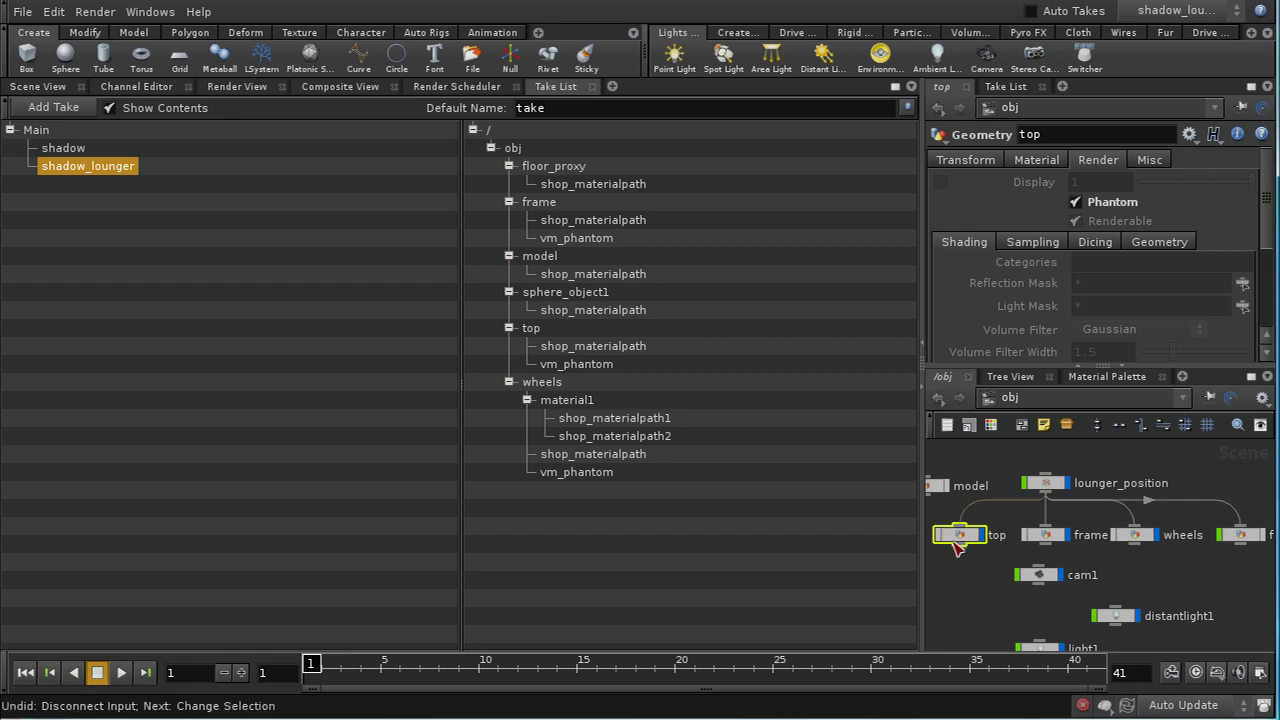
- Turn off Phantom for the top, frame and wheels objects together in the shadow_lounger take
{"action": "left_click_drag", "start_coordinate": [946, 517], "coordinate": [1152, 555]}
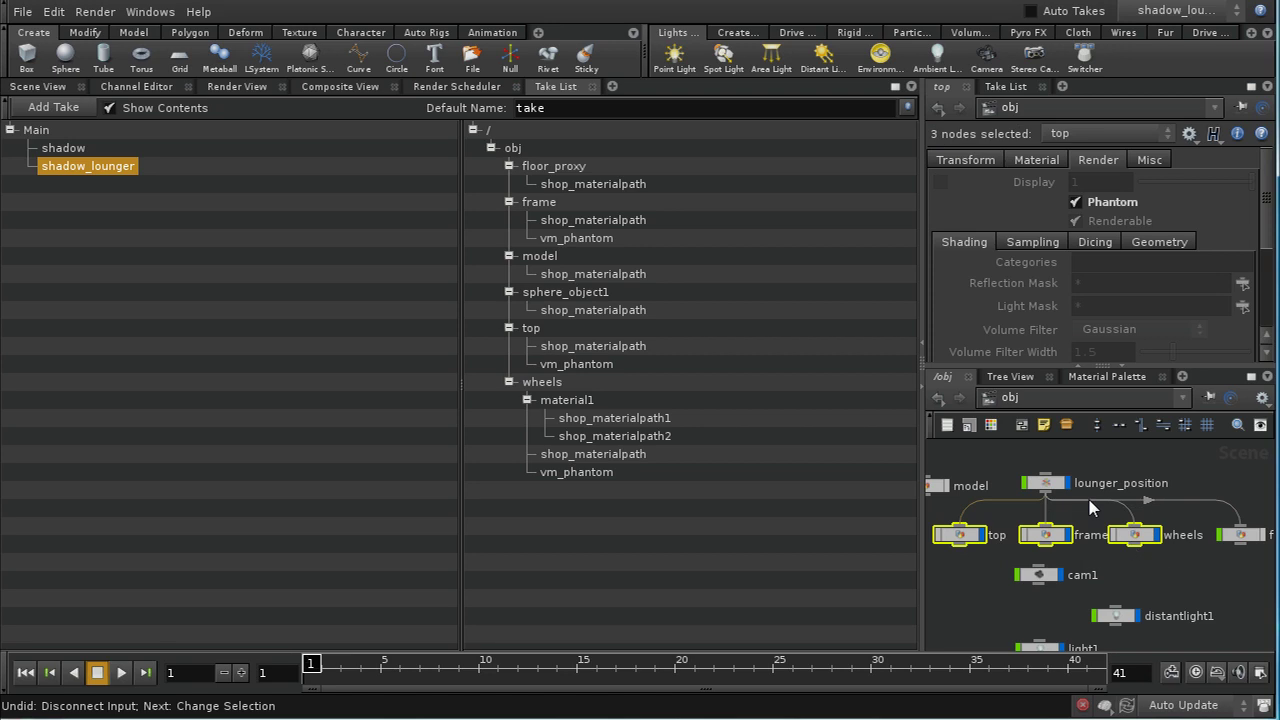
{"action": "left_click", "coordinate": [1098, 203]}
- Switch the current take to Main and set the mantra_shadows_lounger node to render with the shadow_lounger take
{"action": "middle_click_drag", "start_coordinate": [1150, 590], "coordinate": [1146, 530]}
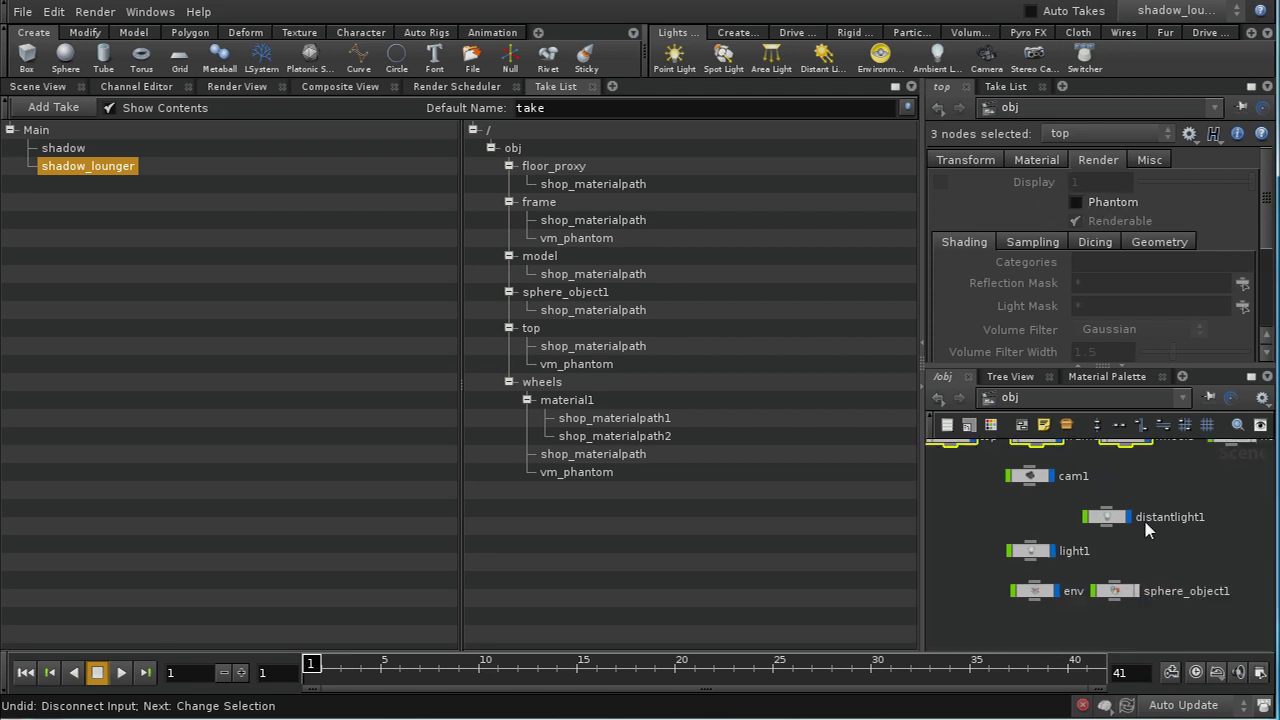
{"action": "middle_click_drag", "start_coordinate": [1165, 617], "coordinate": [1166, 601]}
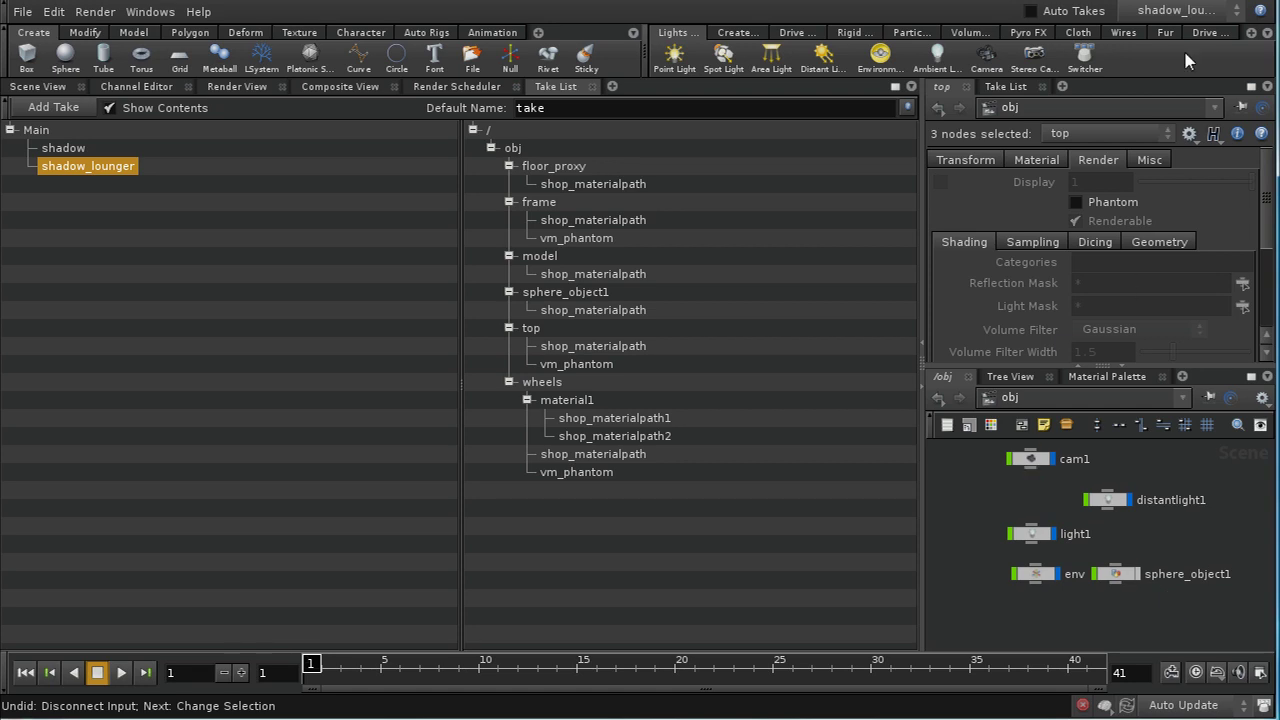
{"action": "left_click", "coordinate": [1179, 15]}
{"action": "left_click", "coordinate": [1160, 30]}
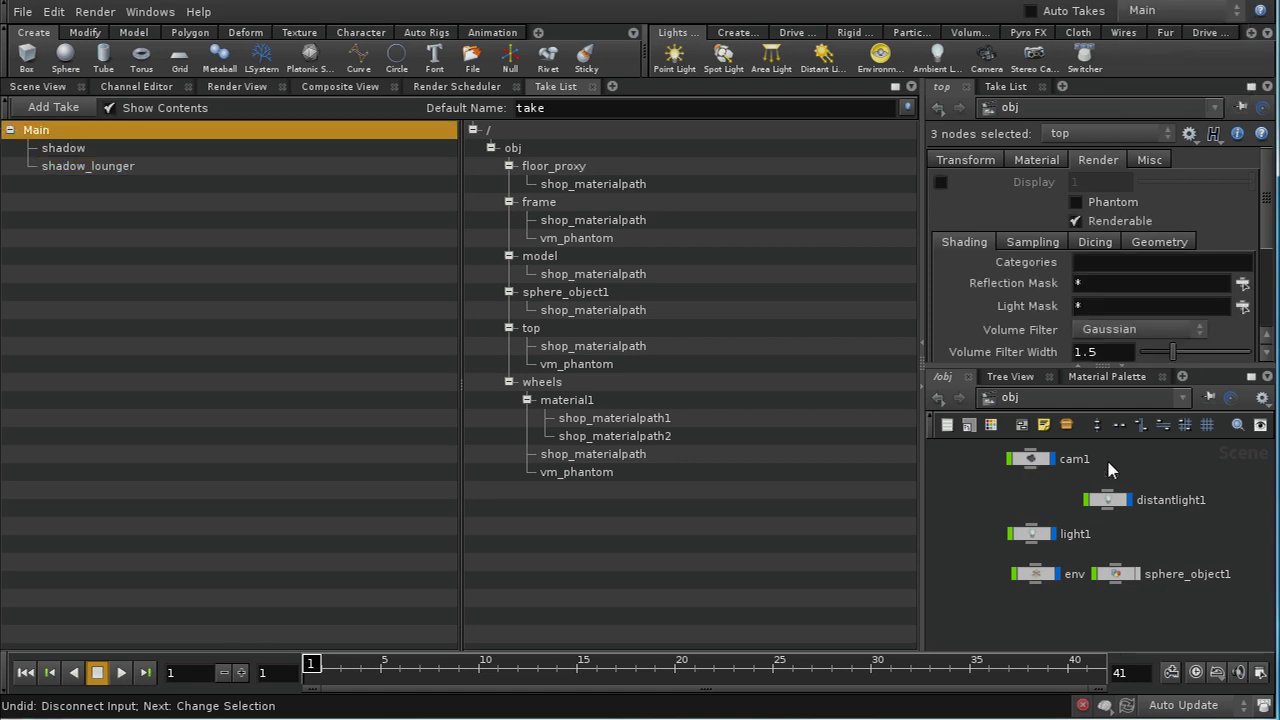
{"action": "left_click", "coordinate": [1065, 425]}
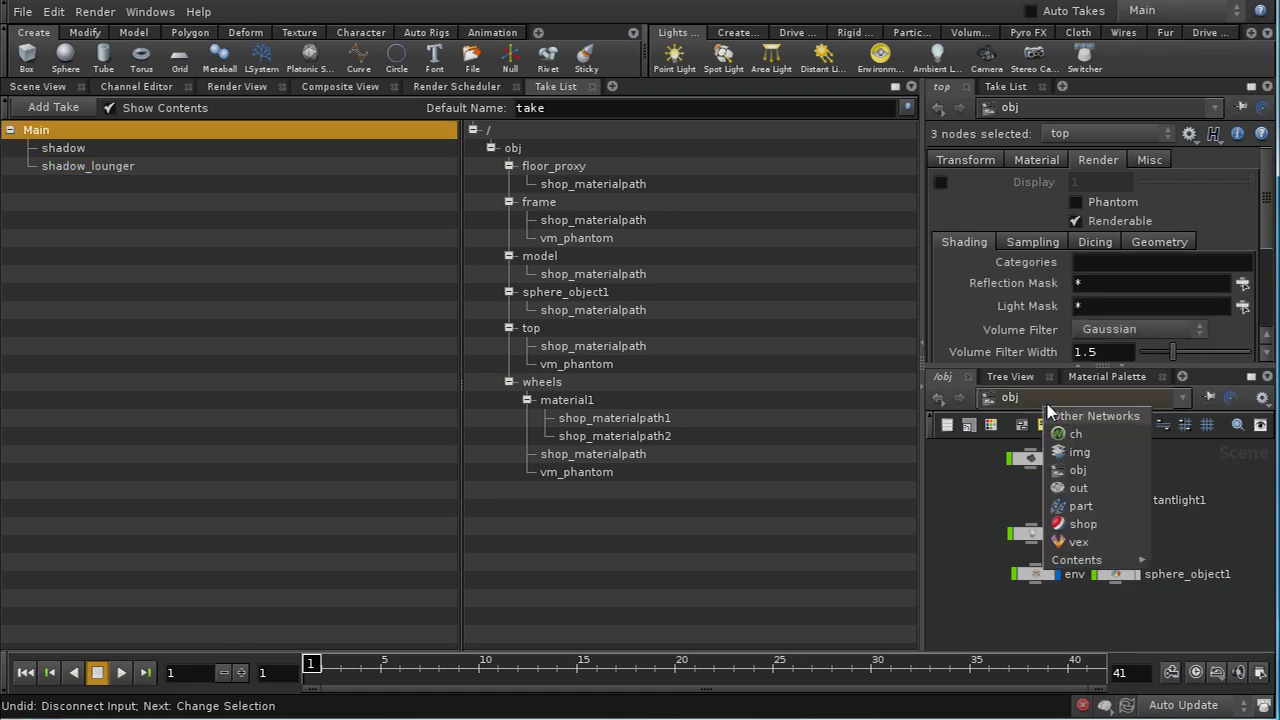
{"action": "left_click", "coordinate": [1076, 488]}
{"action": "left_click_drag", "start_coordinate": [1104, 580], "coordinate": [1090, 585]}
{"action": "left_click", "coordinate": [1152, 230]}
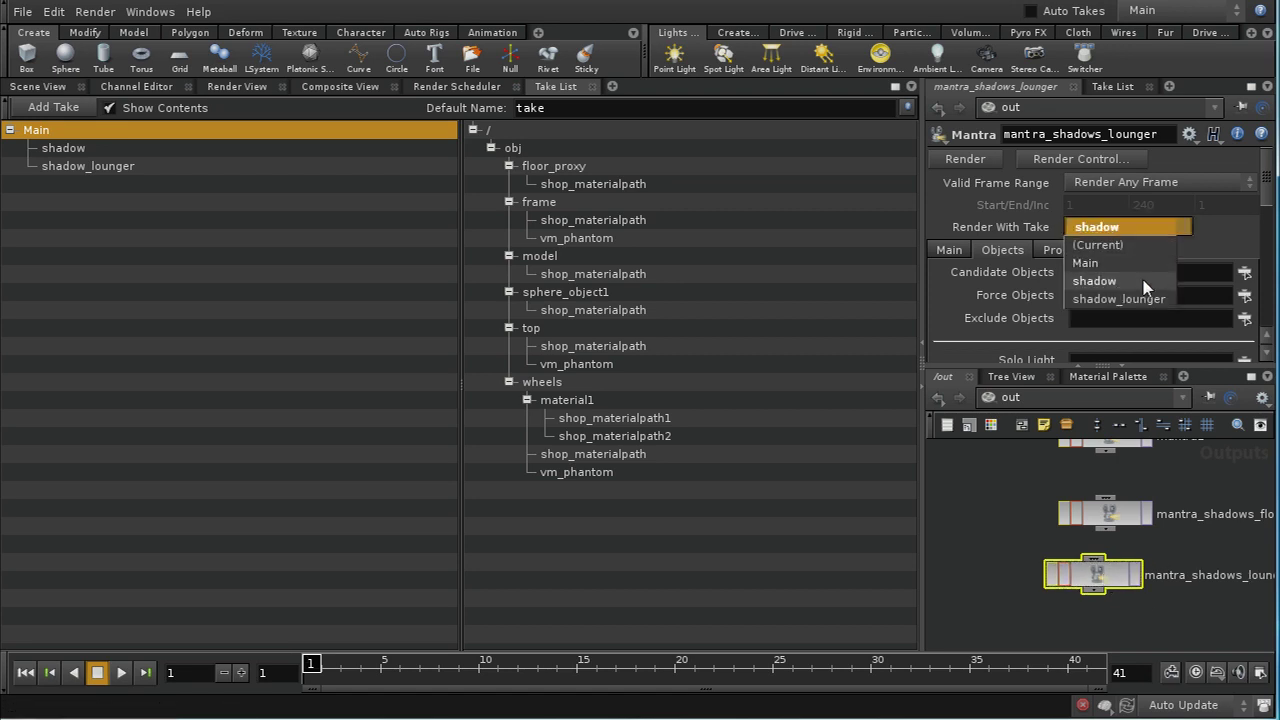
{"action": "left_click", "coordinate": [1146, 300]}
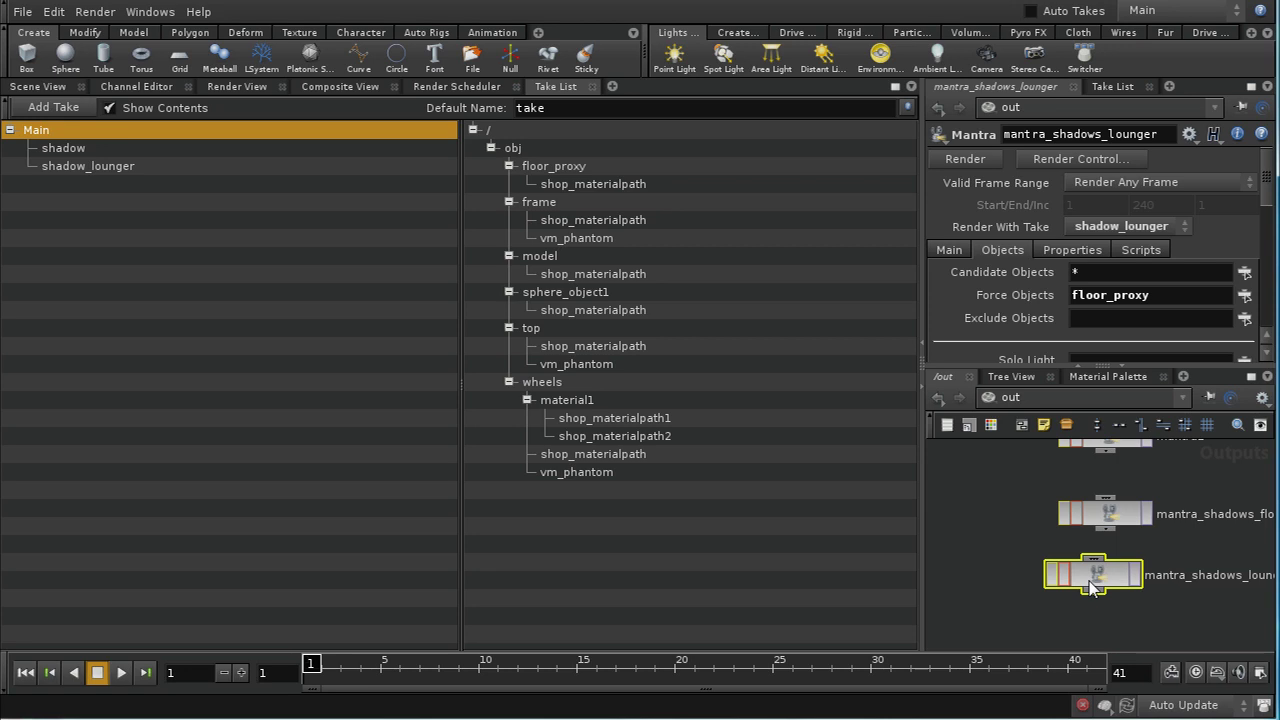
- Clear the forced objects of mantra_shadows_lounger after moving its node slightly away from the floor shadow node
{"action": "left_click_drag", "start_coordinate": [1084, 593], "coordinate": [1116, 607]}
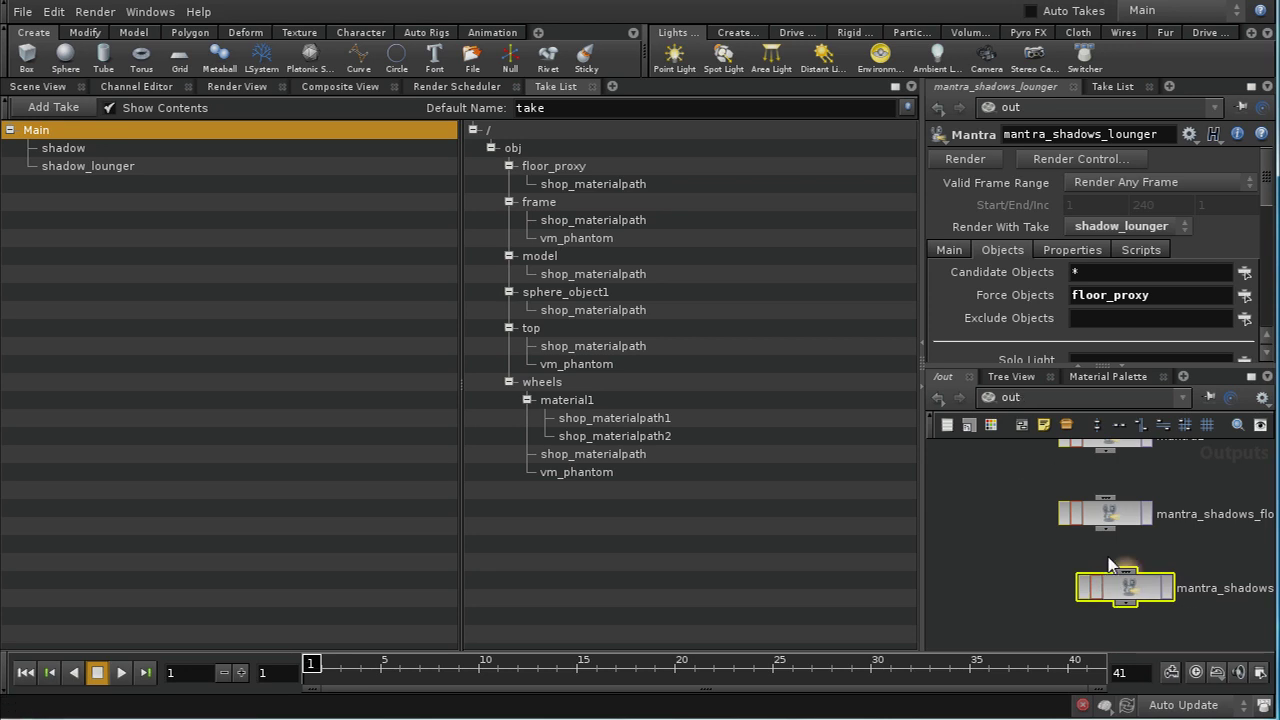
{"action": "left_click_drag", "start_coordinate": [1169, 292], "coordinate": [1003, 310]}
{"action": "key", "text": "BackSpace"}
- Start a render of the mantra_shadows_lounger output
{"action": "left_click", "coordinate": [97, 13]}
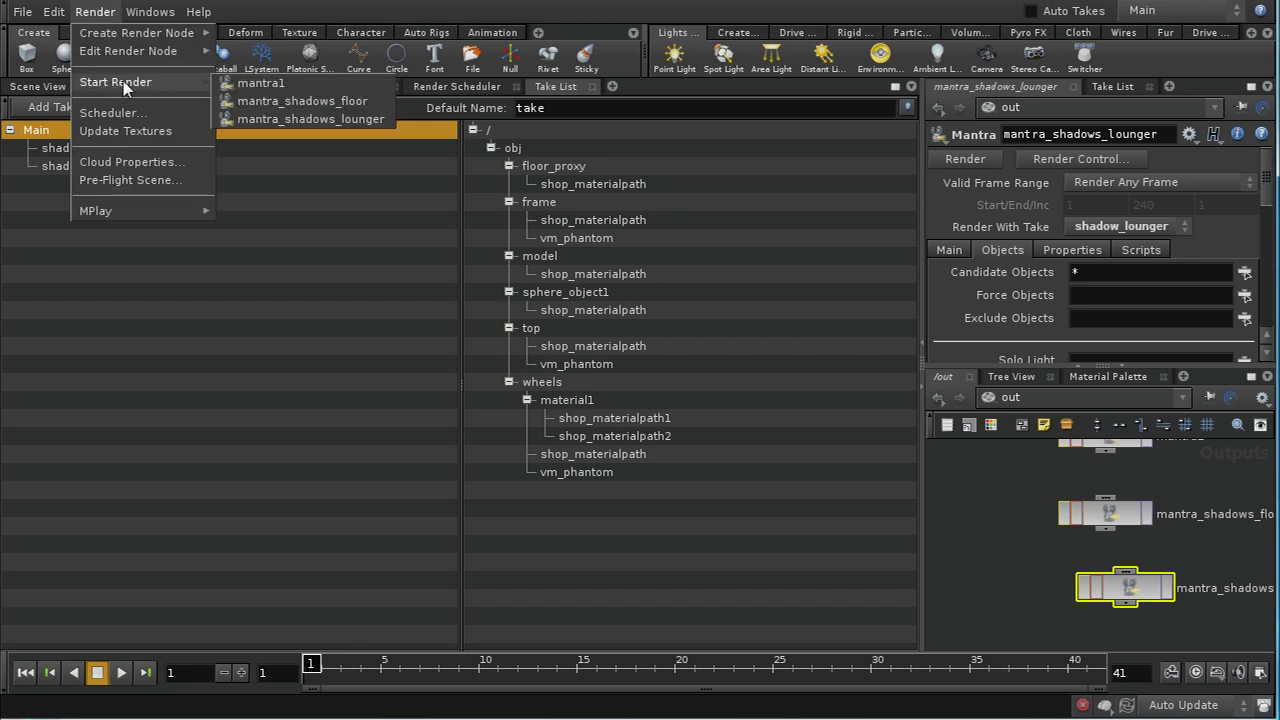
{"action": "mouse_move", "coordinate": [205, 82]}
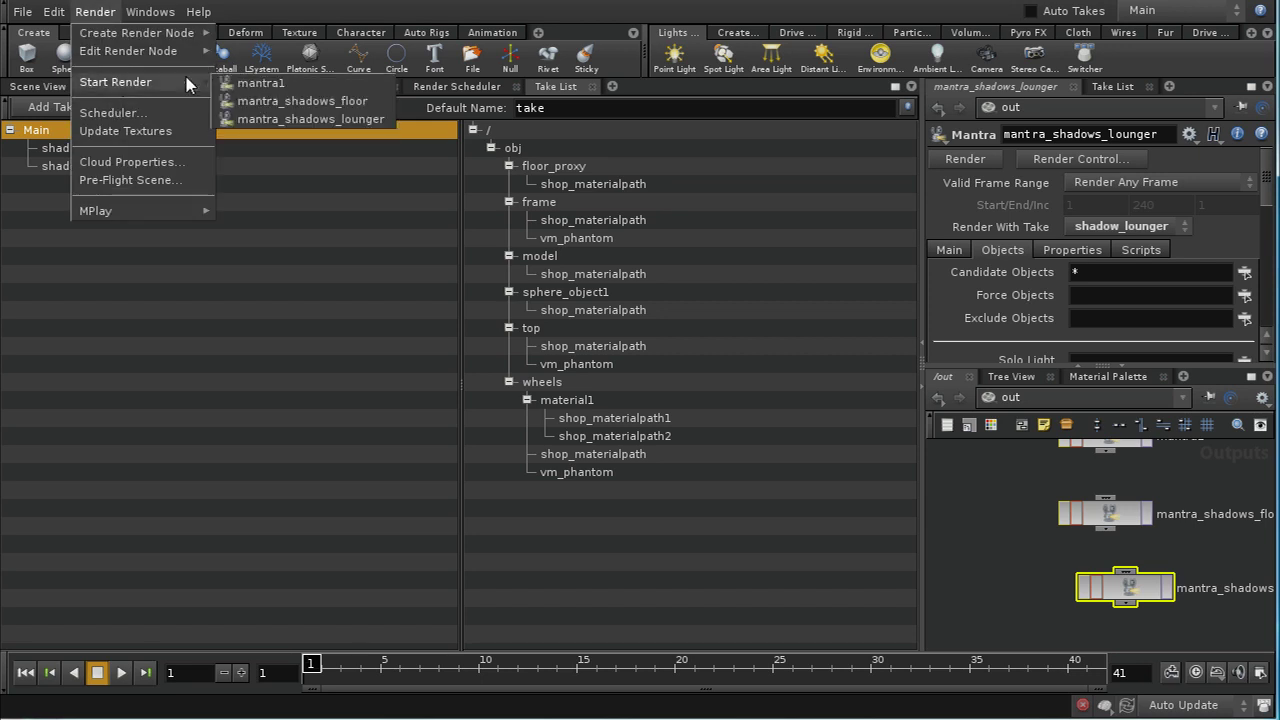
{"action": "left_click", "coordinate": [262, 122]}
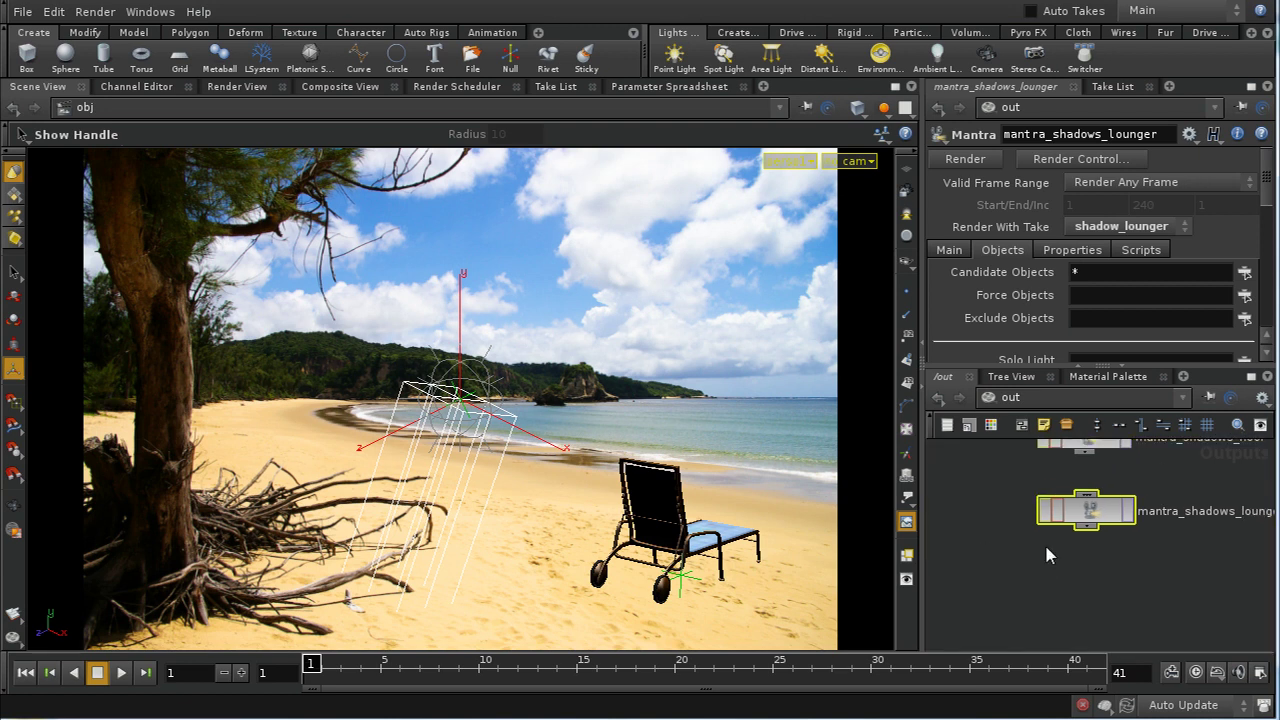
- Add a new Mantra render node below mantra_shadows_lounger and rename it mantra_ao
{"action": "key", "text": "Tab"}
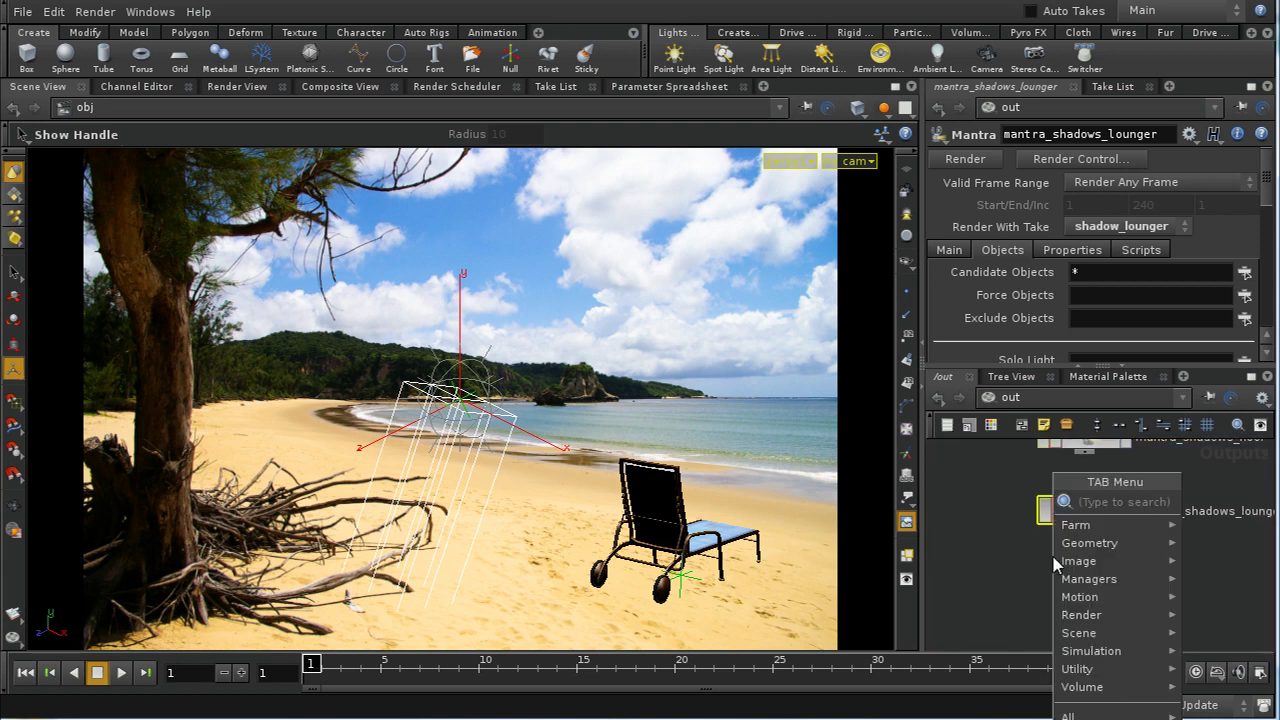
{"action": "type", "text": "Mantra"}
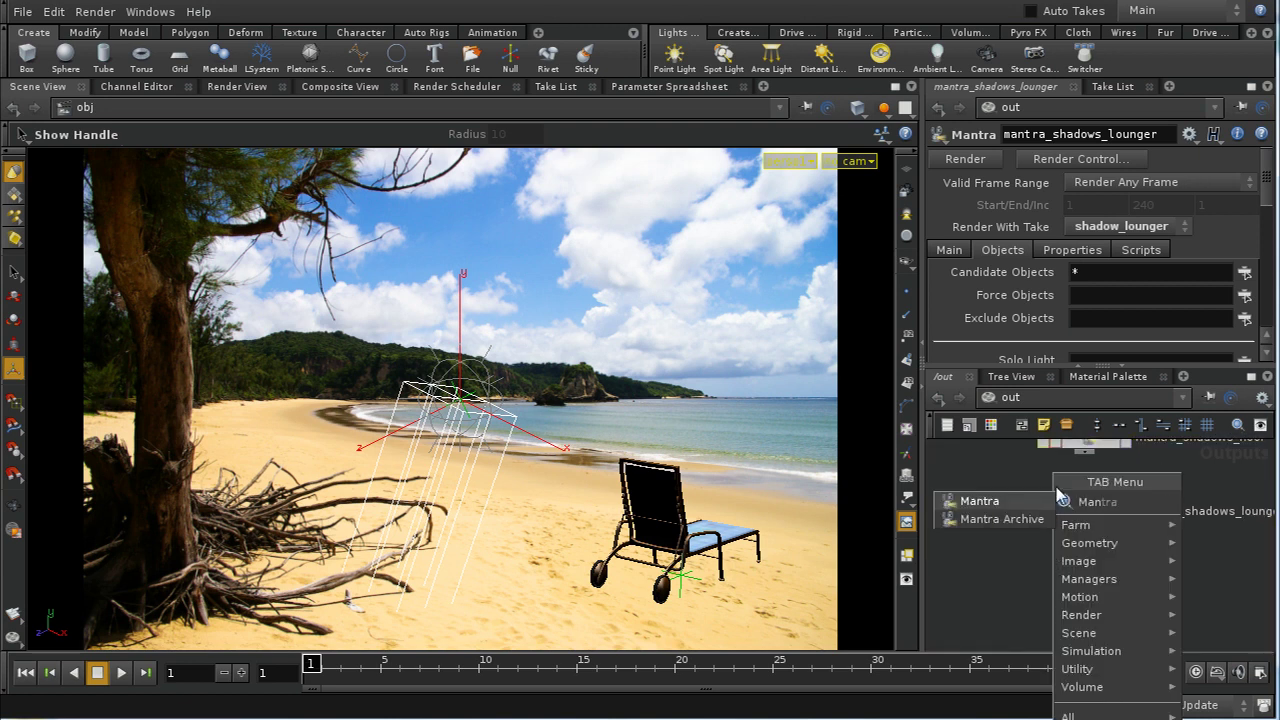
{"action": "left_click", "coordinate": [1018, 505]}
{"action": "left_click", "coordinate": [1089, 590]}
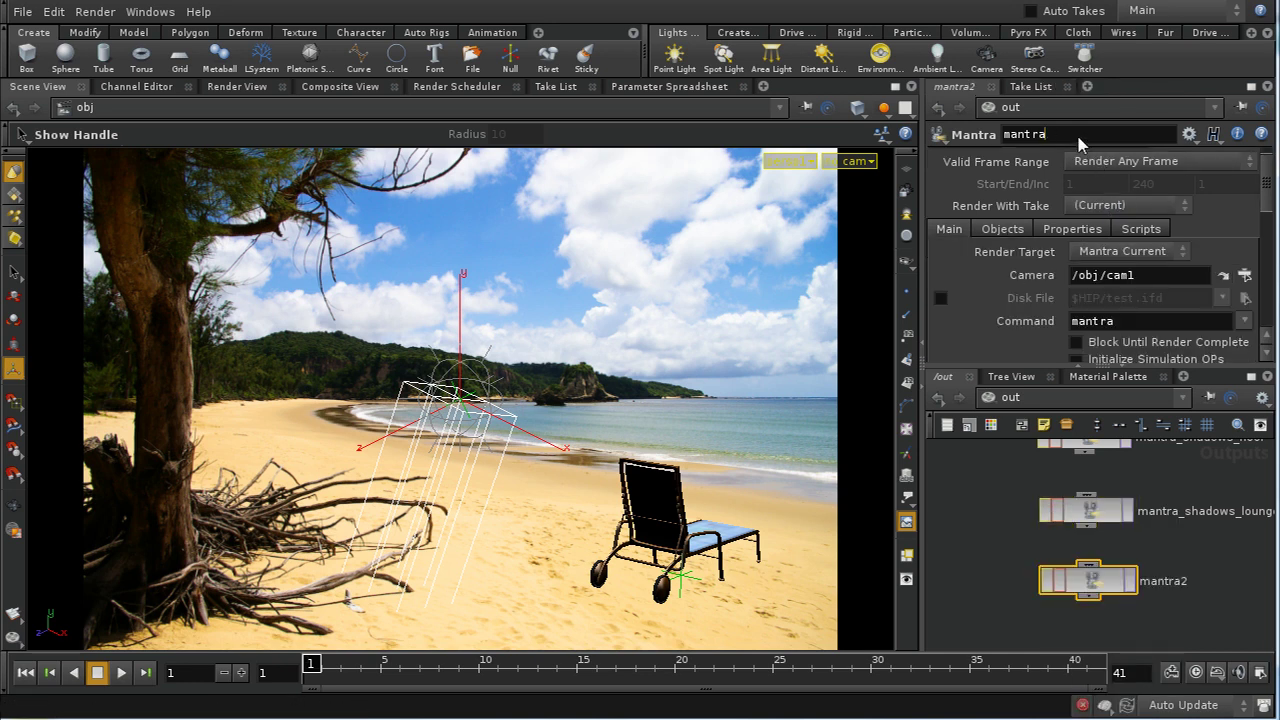
{"action": "key", "text": "Return"}
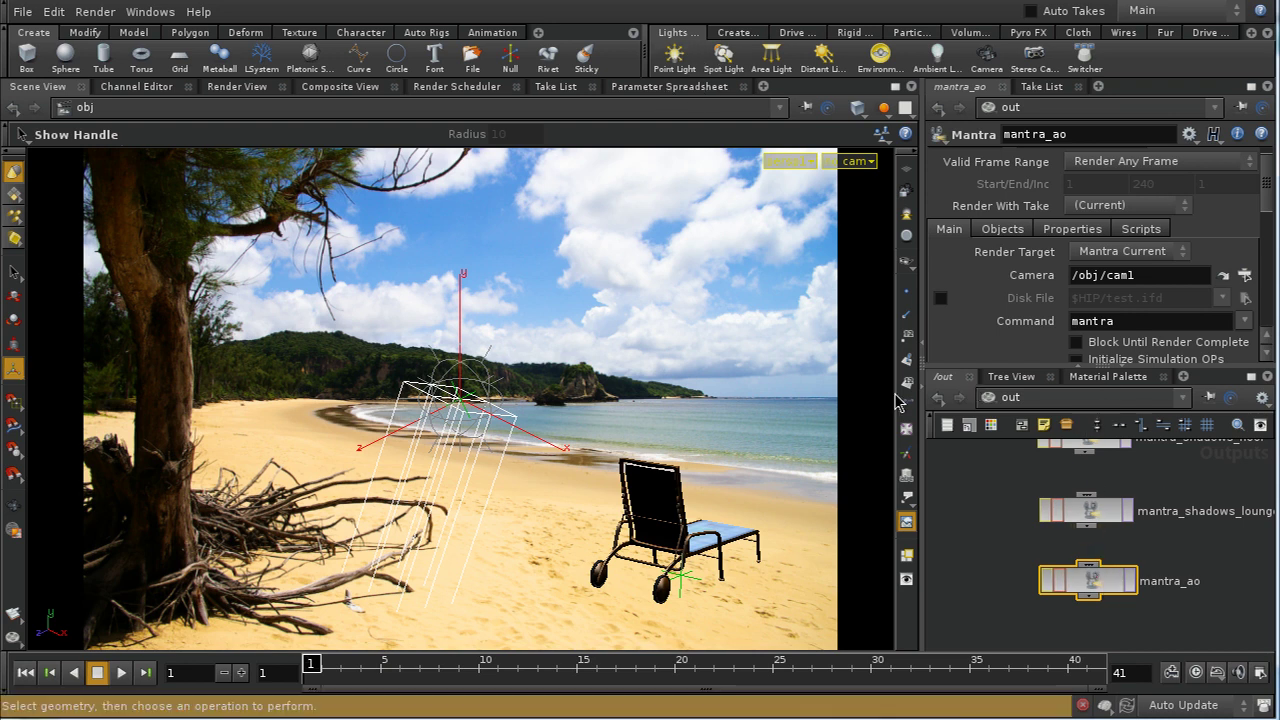
- Find the Occlusion material in the material library and add it to the scene's /shop materials
{"action": "left_click", "coordinate": [1100, 377]}
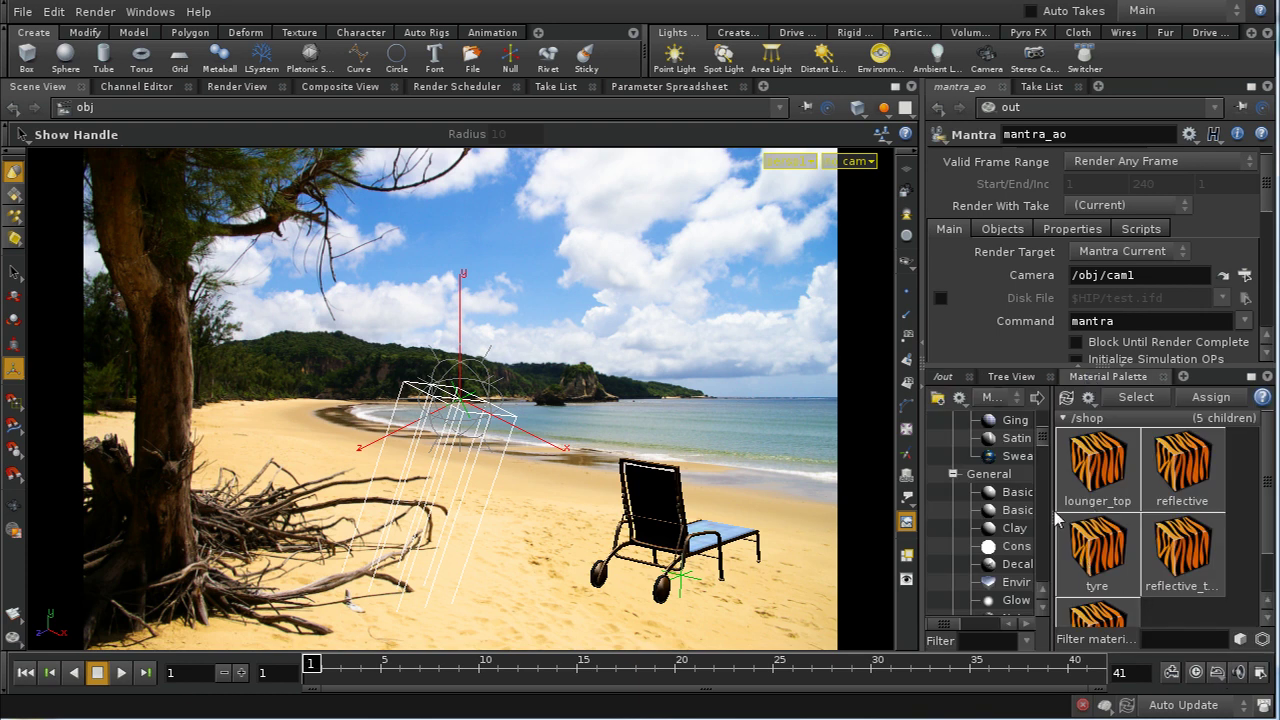
{"action": "left_click_drag", "start_coordinate": [1044, 432], "coordinate": [1044, 460]}
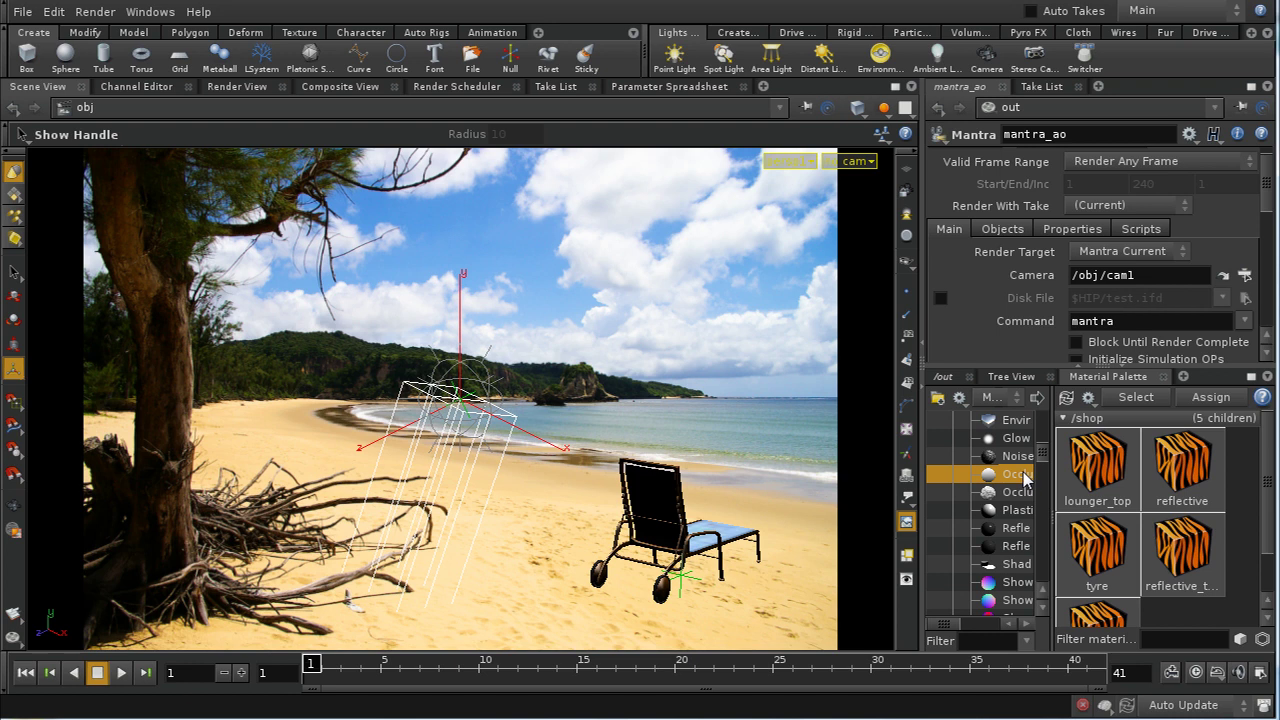
{"action": "left_click_drag", "start_coordinate": [930, 630], "coordinate": [950, 507]}
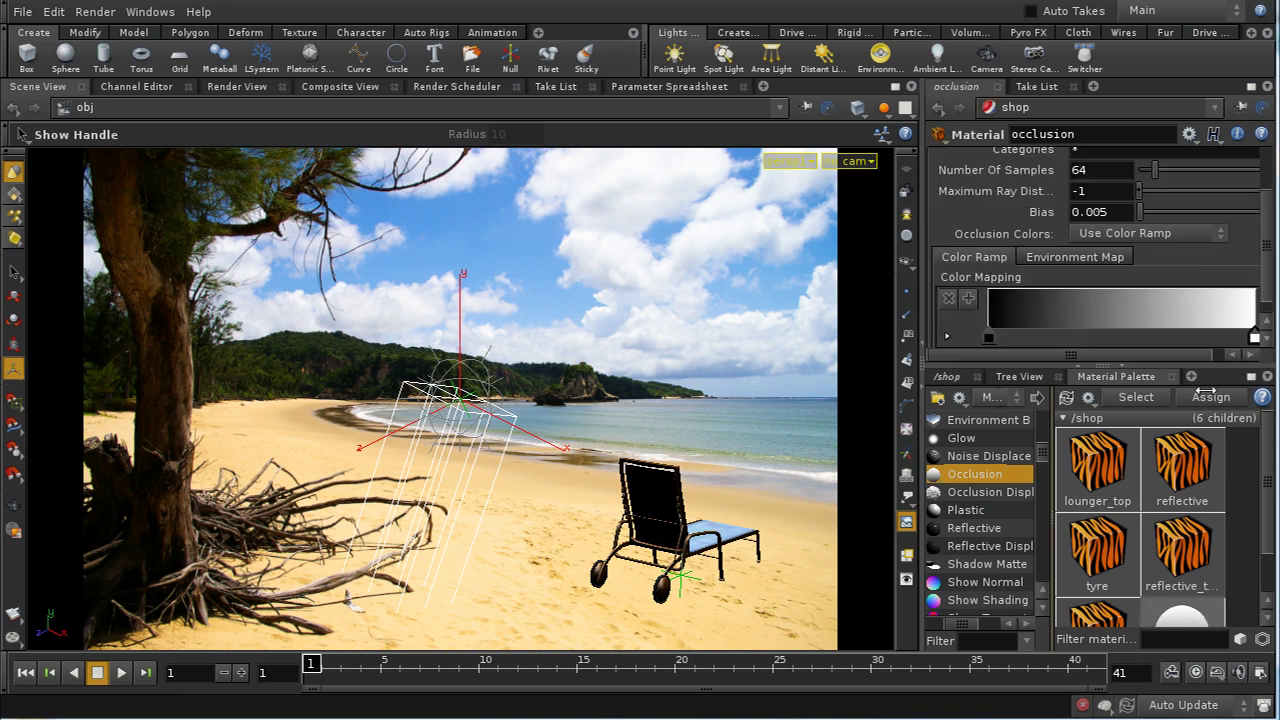
- Enable Mask for Compositing on the occlusion material
{"action": "left_click_drag", "start_coordinate": [1266, 234], "coordinate": [1259, 182]}
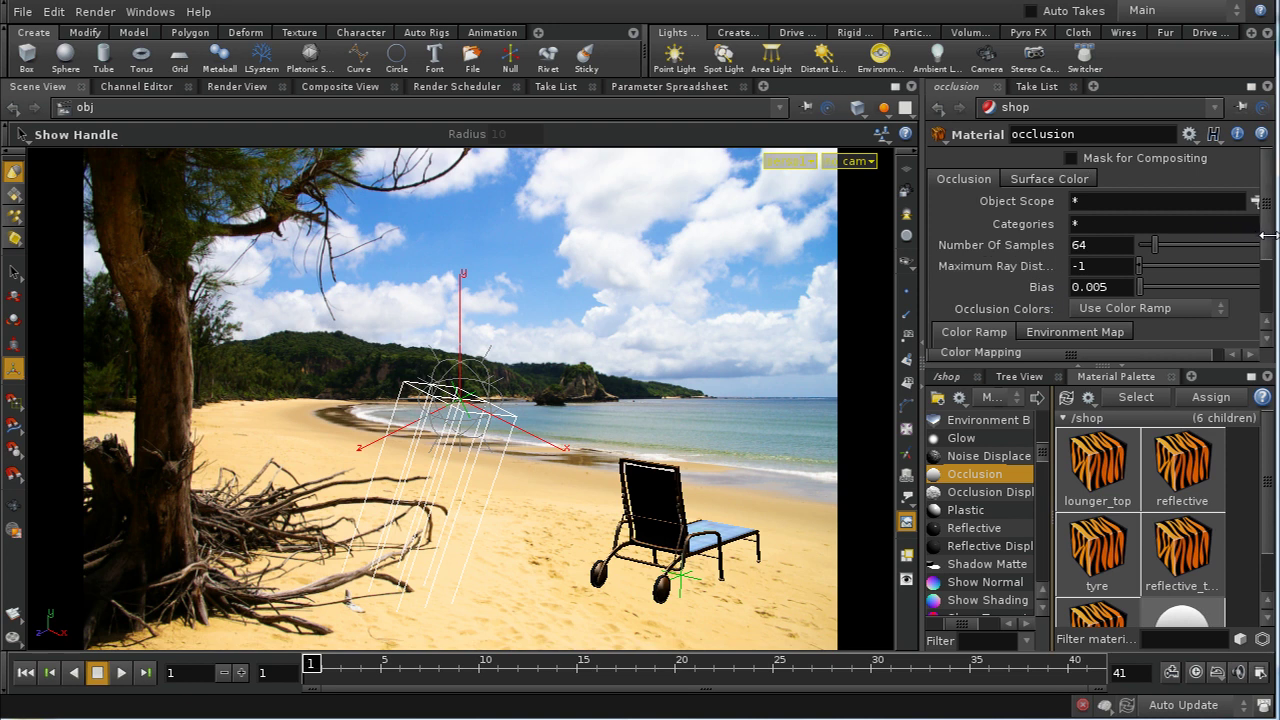
{"action": "left_click_drag", "start_coordinate": [1266, 234], "coordinate": [1264, 200]}
{"action": "left_click", "coordinate": [1071, 159]}
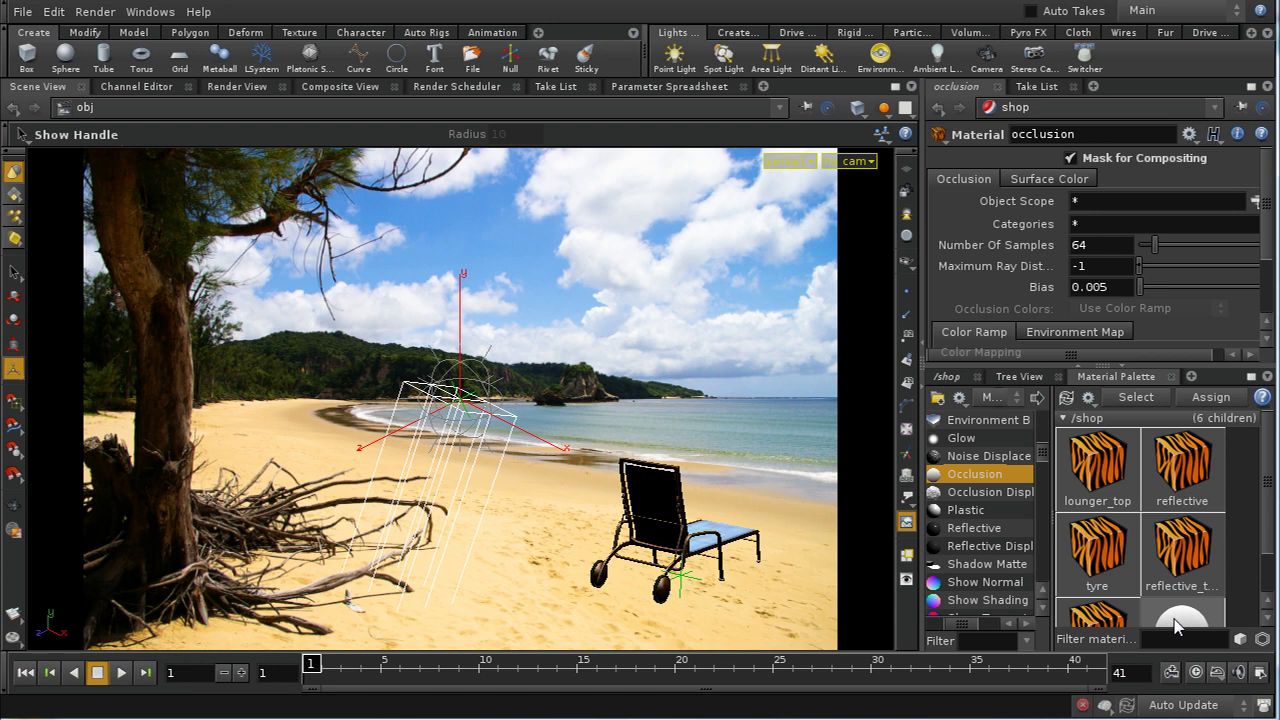
- Go to the obj network and select the top geometry node
{"action": "left_click", "coordinate": [660, 87]}
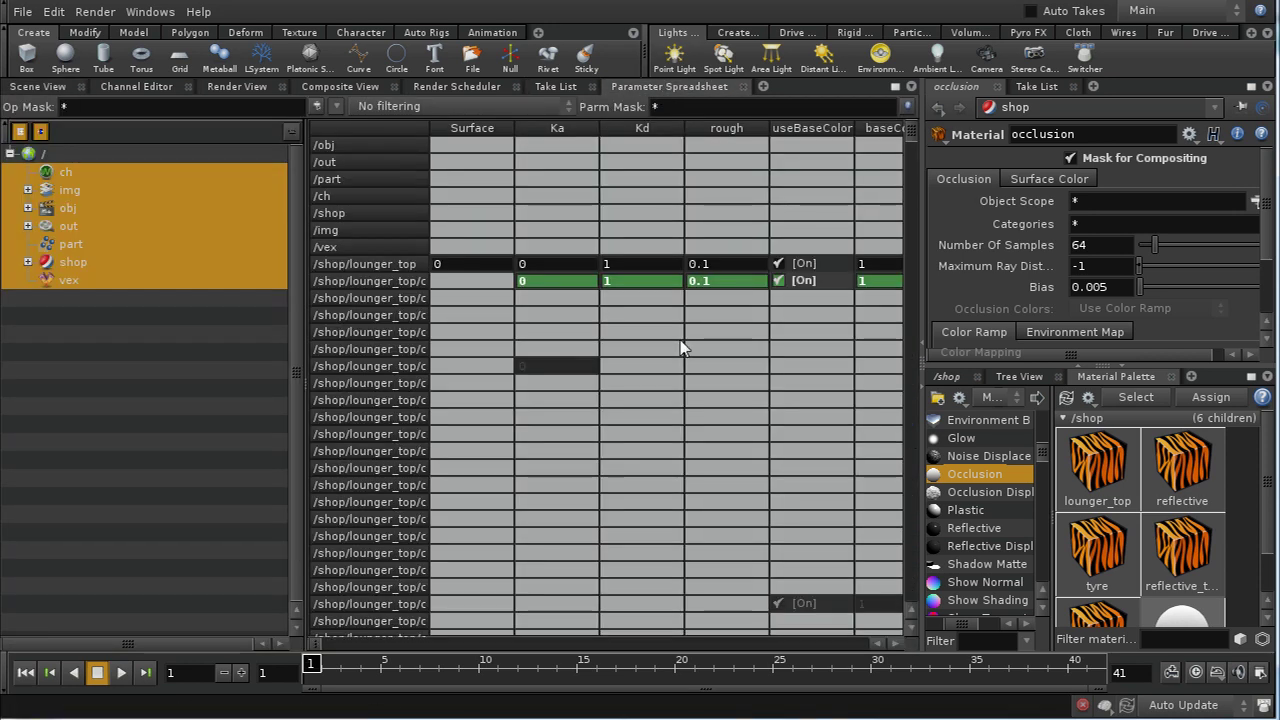
{"action": "left_click", "coordinate": [948, 378]}
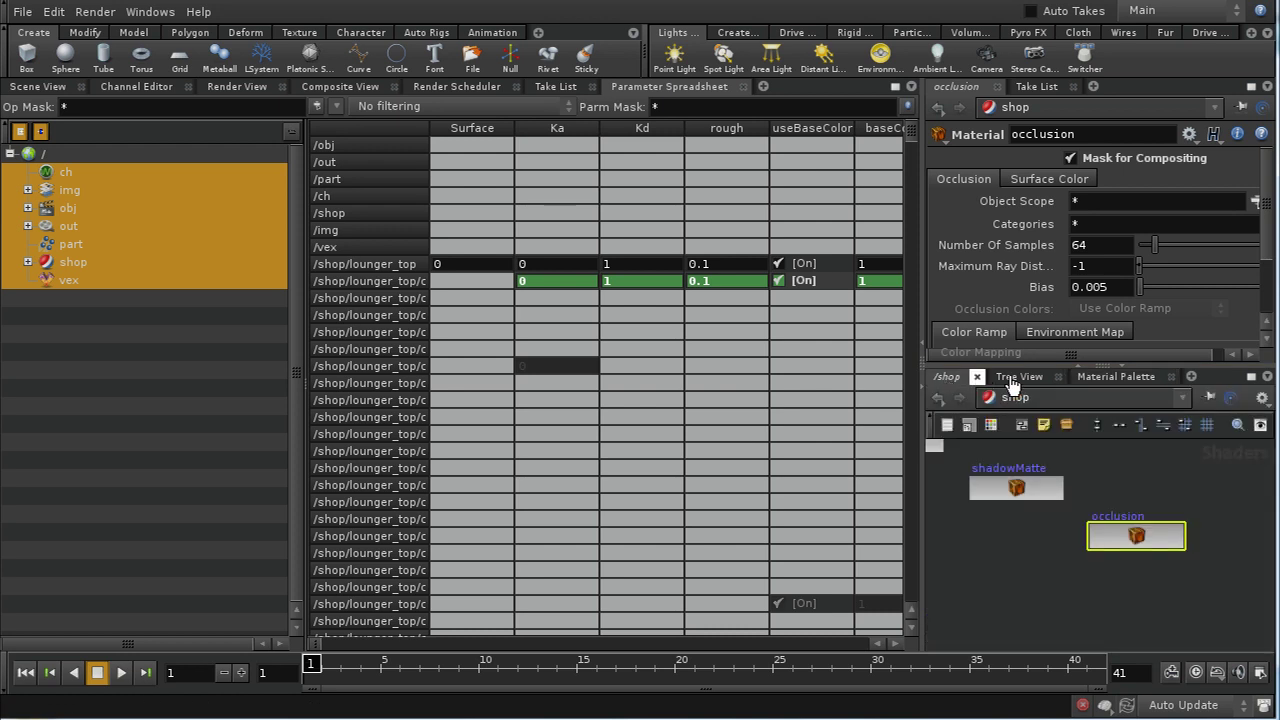
{"action": "left_click", "coordinate": [1016, 398]}
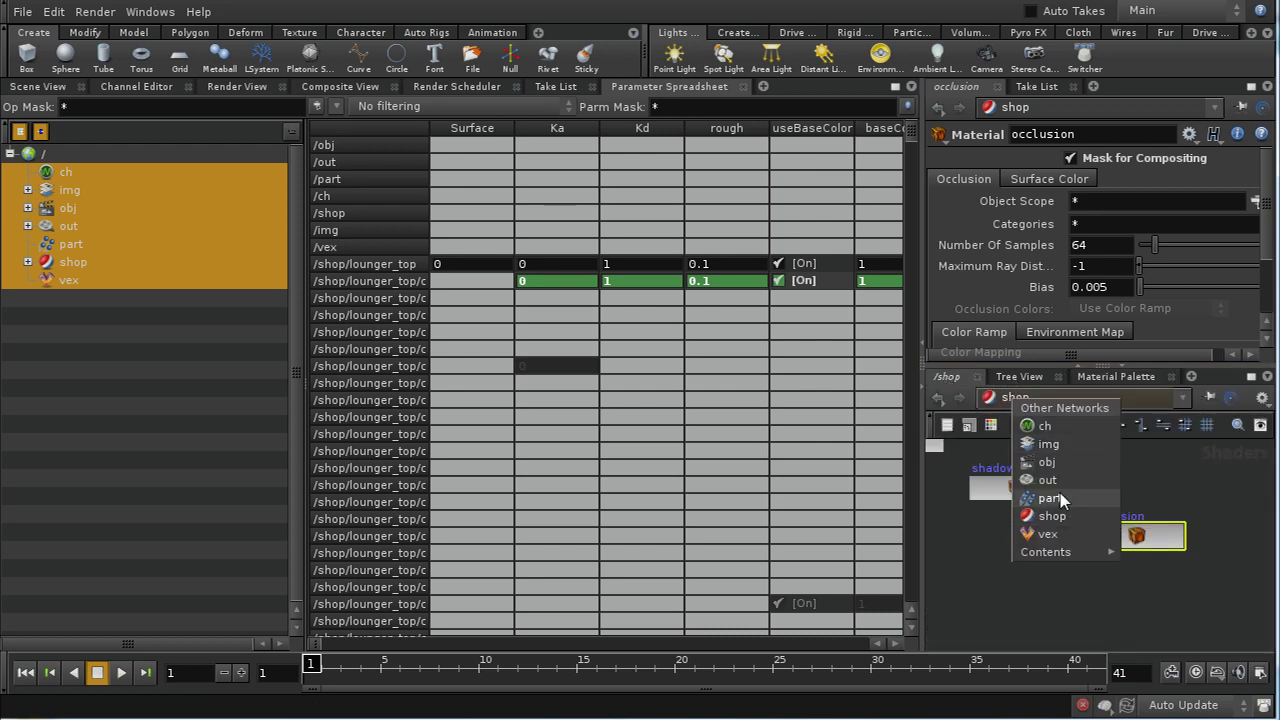
{"action": "left_click", "coordinate": [1104, 462]}
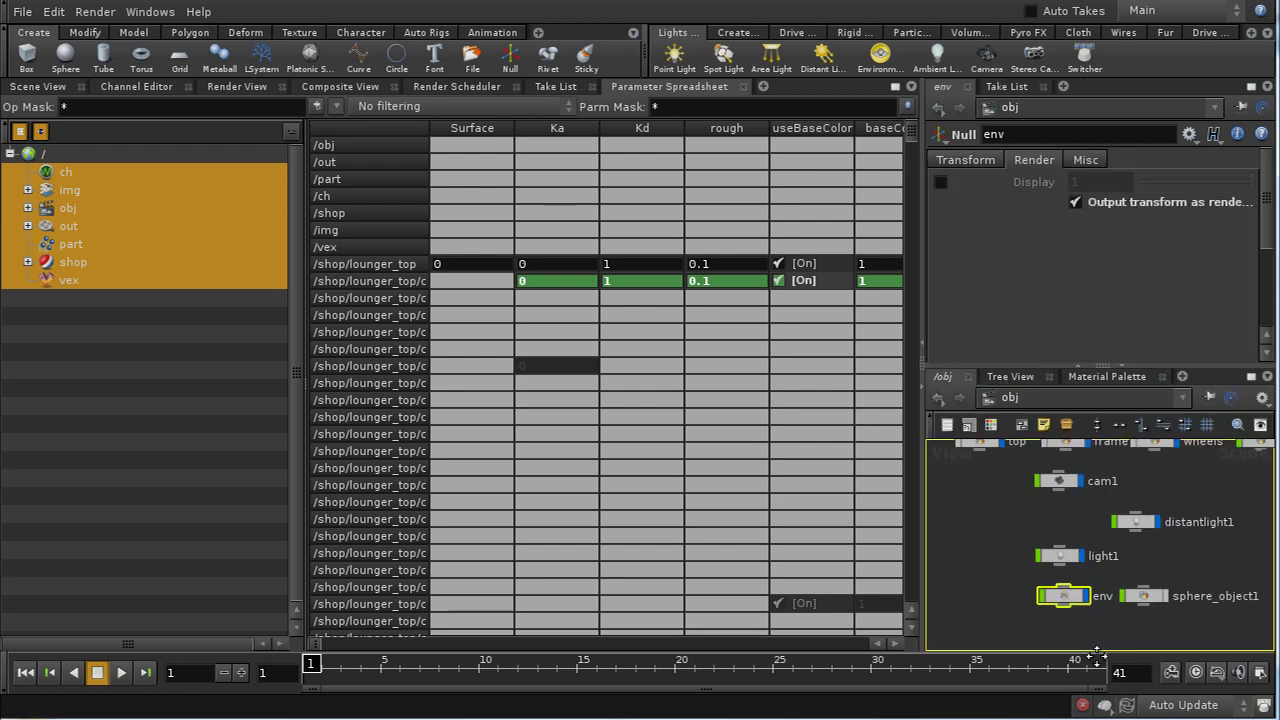
{"action": "left_click", "coordinate": [1018, 522]}
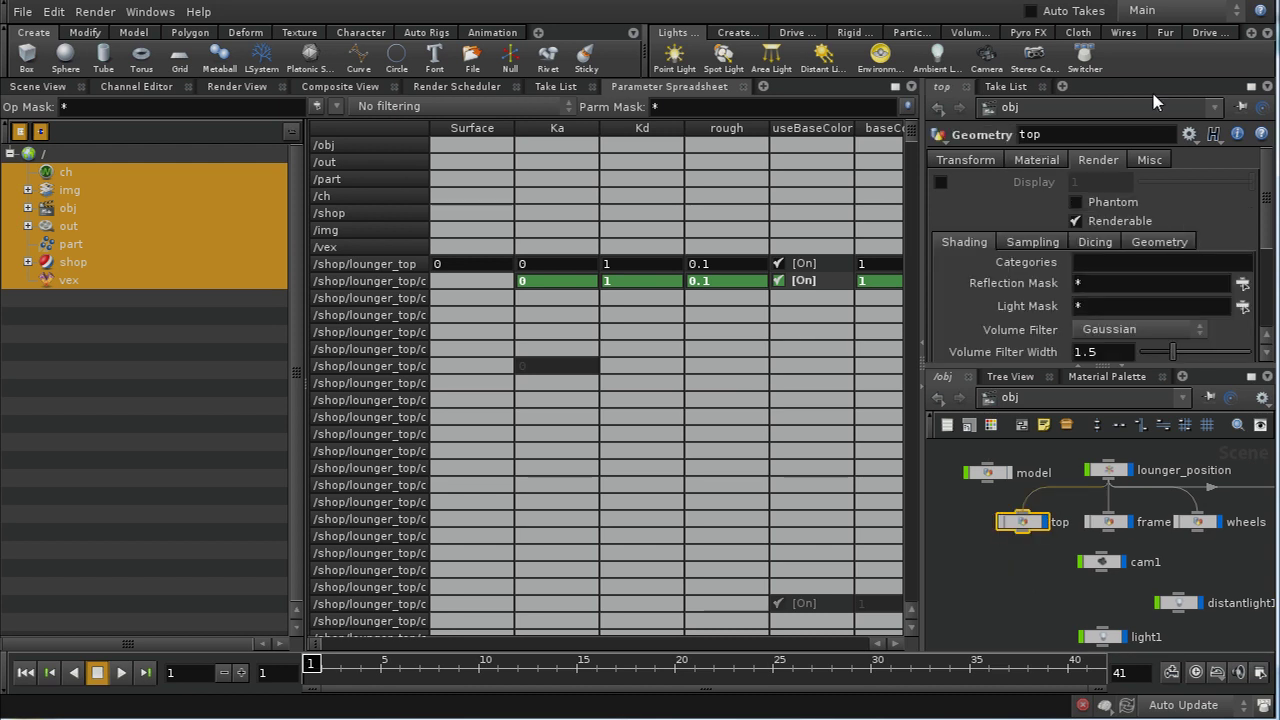
{"action": "left_click", "coordinate": [1156, 16]}
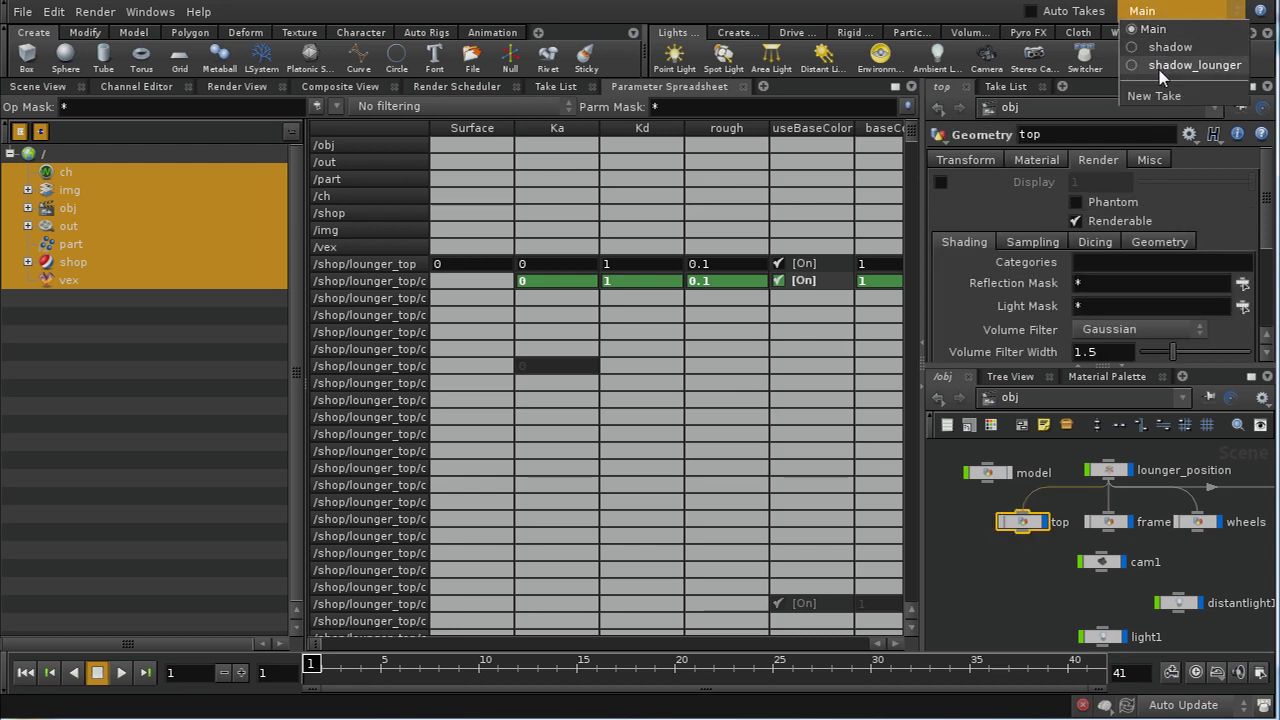
{"action": "key", "text": "Escape"}
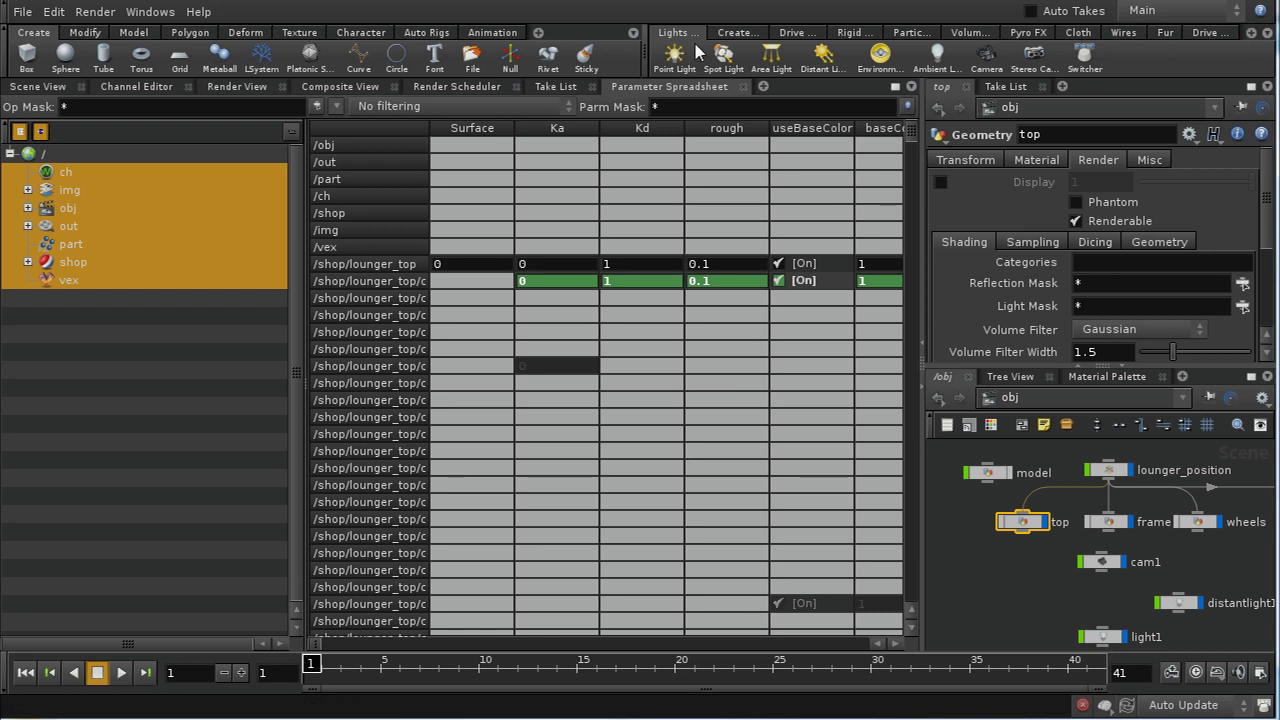
- Append a new take under Main in the take list and rename it ao
{"action": "left_click", "coordinate": [558, 87]}
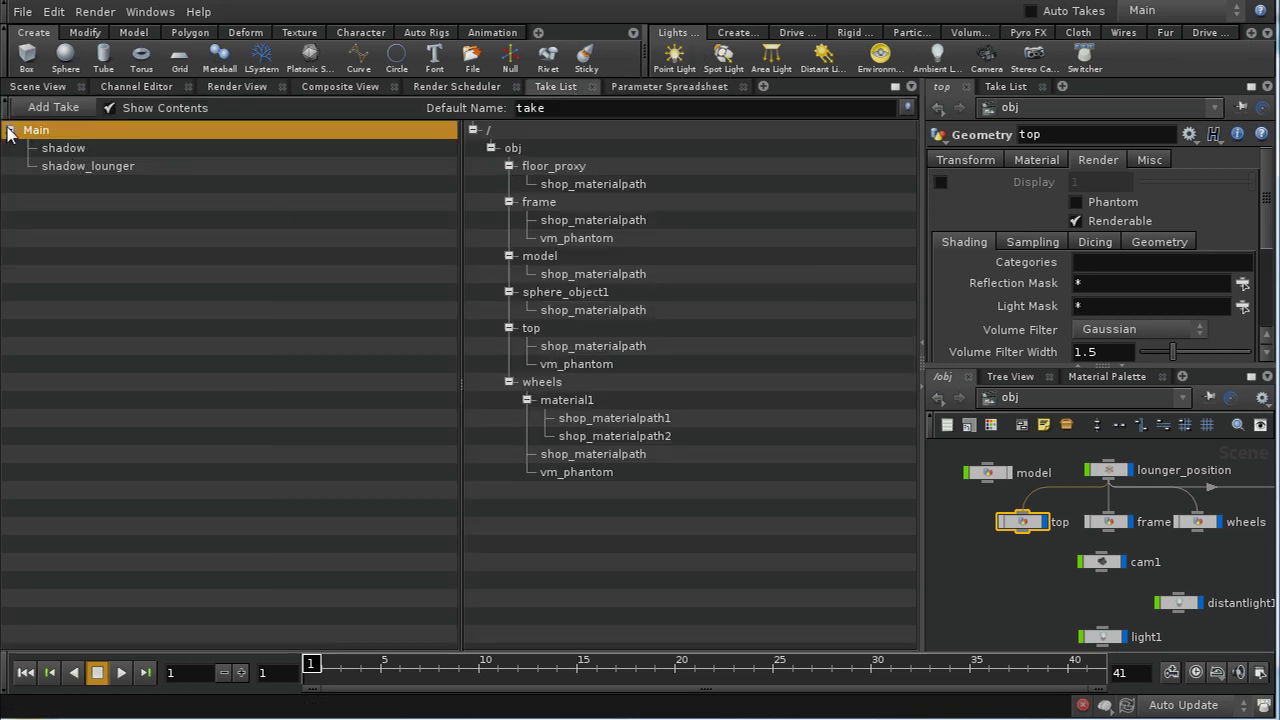
{"action": "right_click", "coordinate": [44, 132]}
{"action": "left_click", "coordinate": [76, 181]}
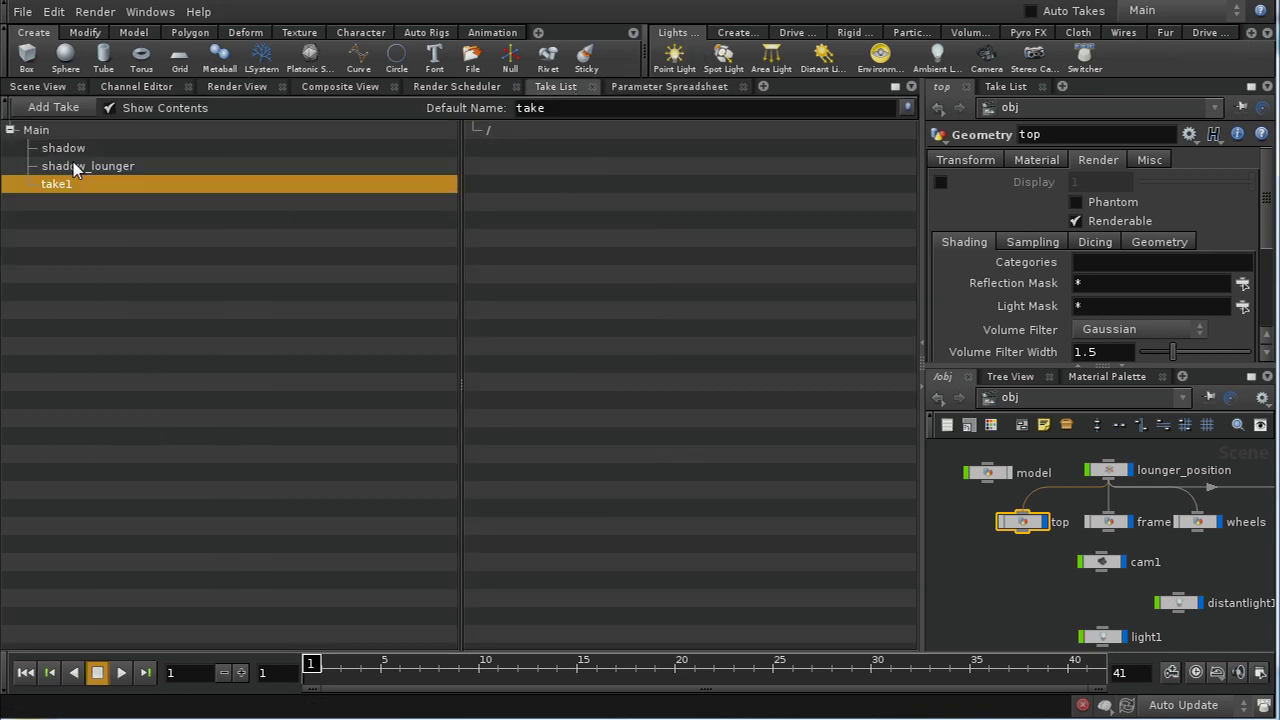
{"action": "right_click", "coordinate": [99, 188]}
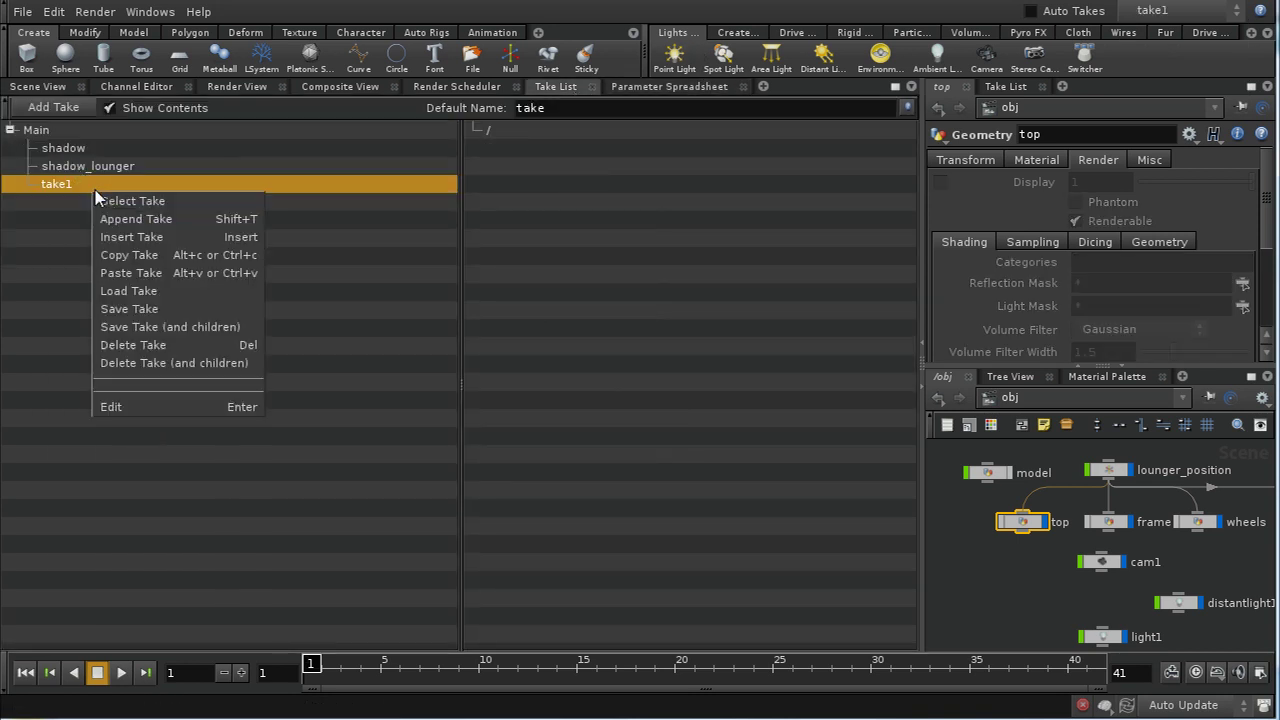
{"action": "left_click", "coordinate": [191, 407]}
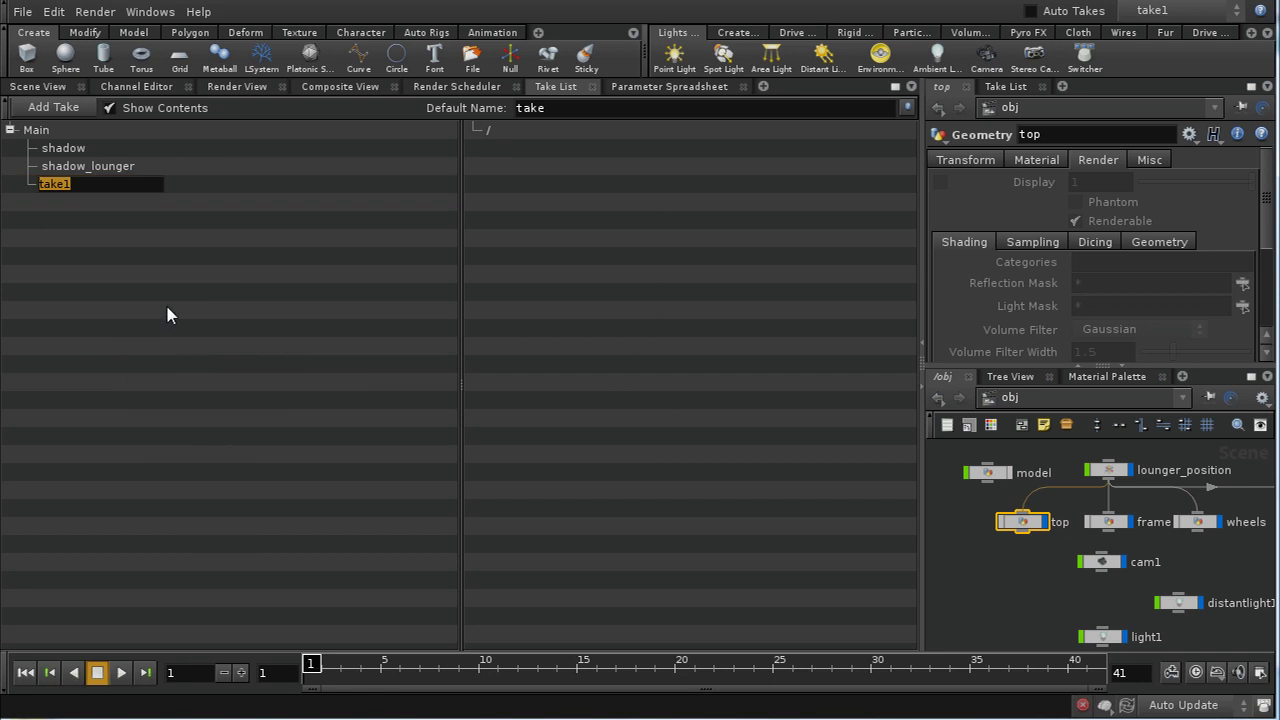
{"action": "type", "text": "ao"}
{"action": "key", "text": "Return"}
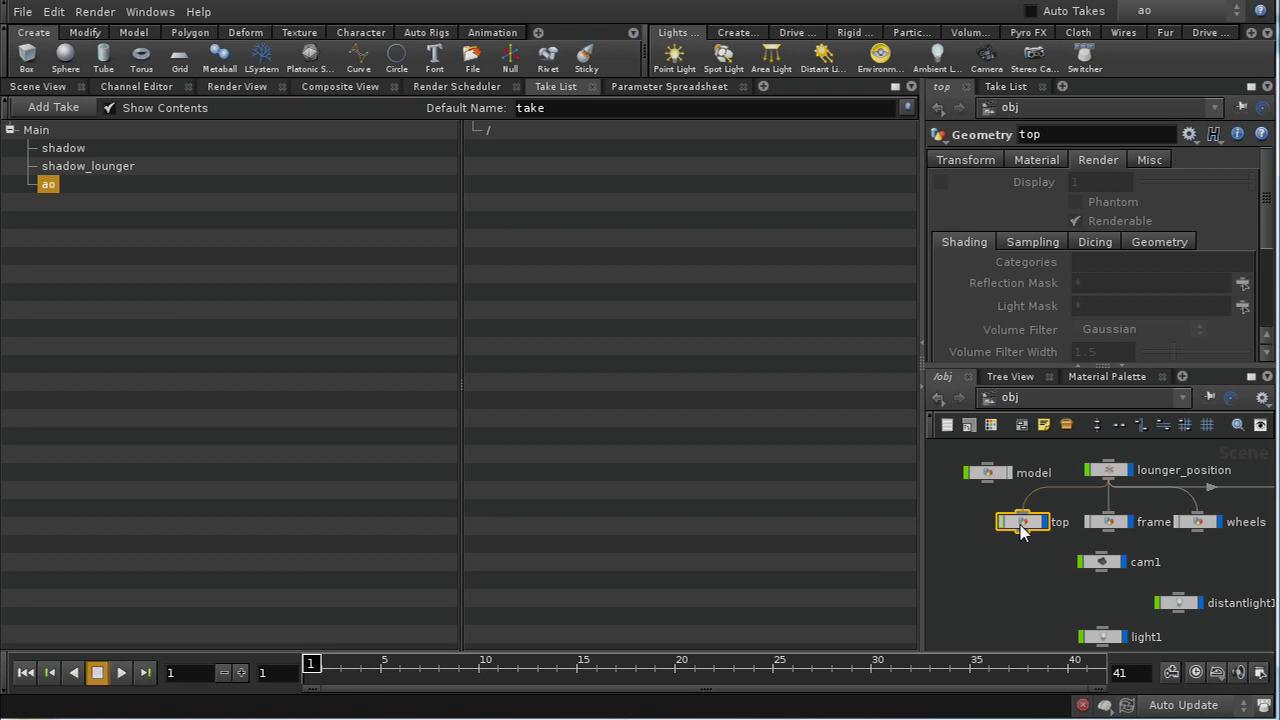
- Include the top geometry's Material parameter in the ao take and assign it the occlusion material from /shop
{"action": "left_click", "coordinate": [1028, 159]}
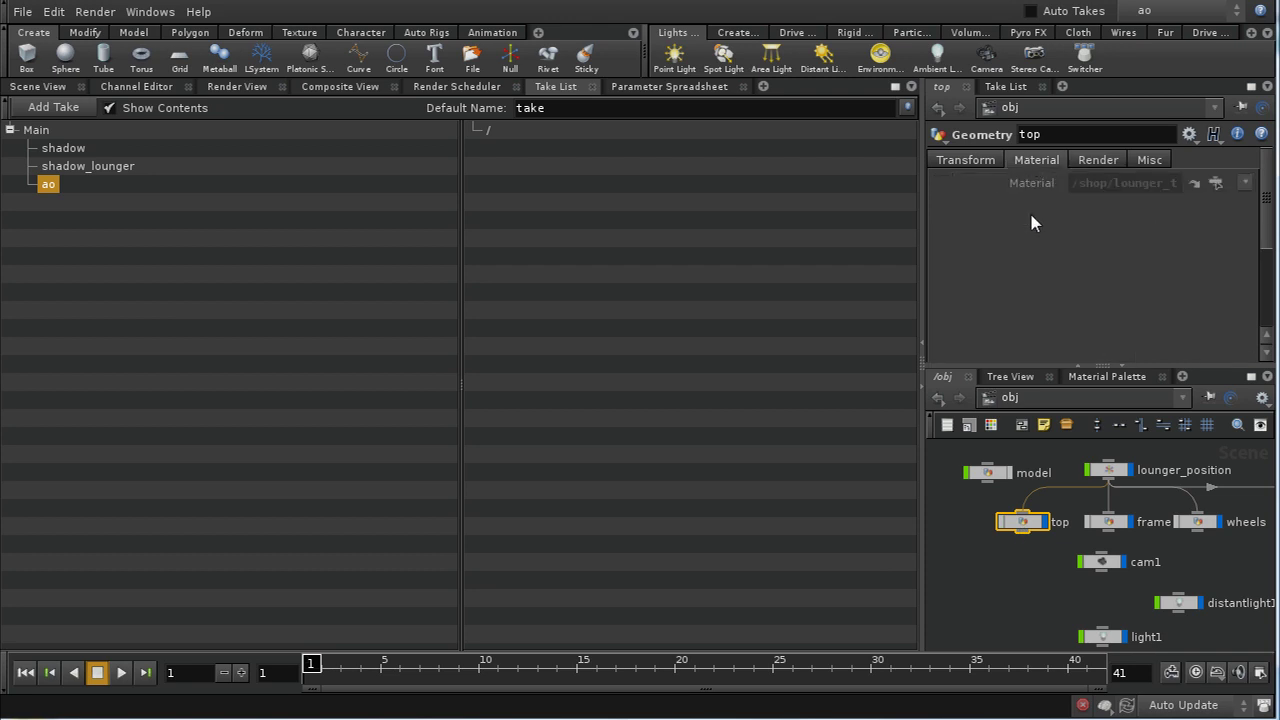
{"action": "right_click", "coordinate": [1030, 192]}
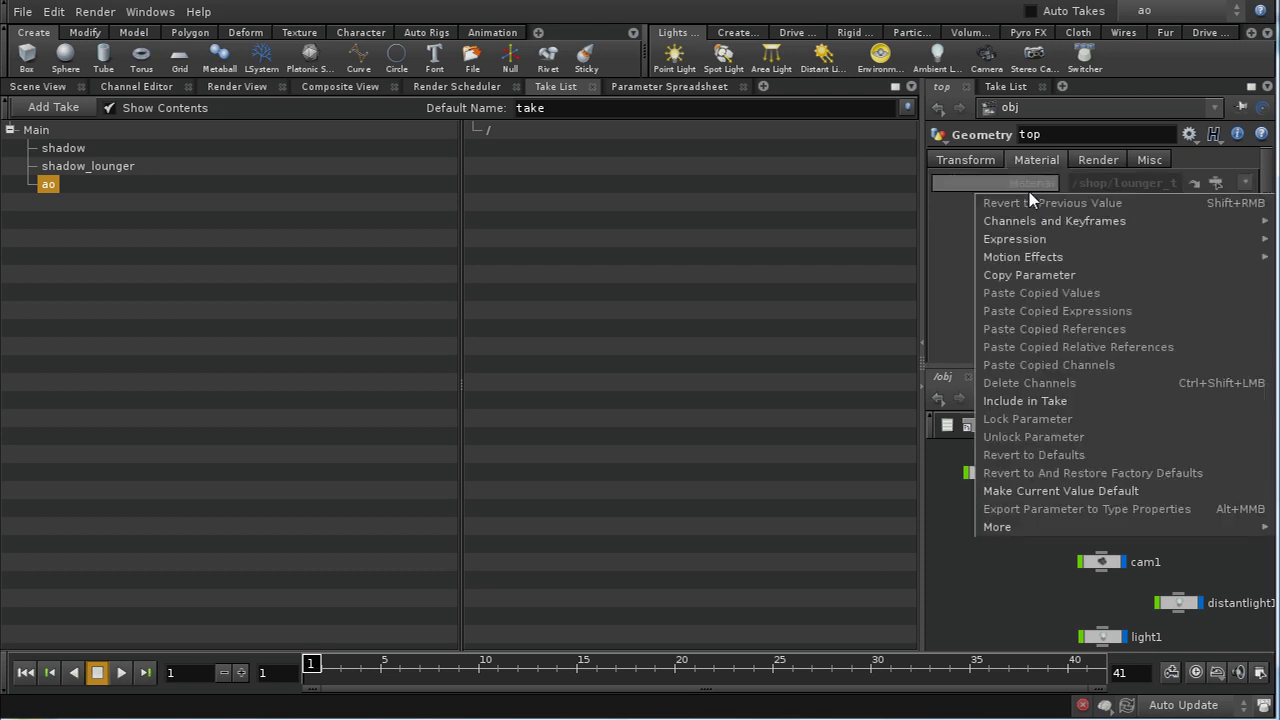
{"action": "left_click", "coordinate": [1030, 401]}
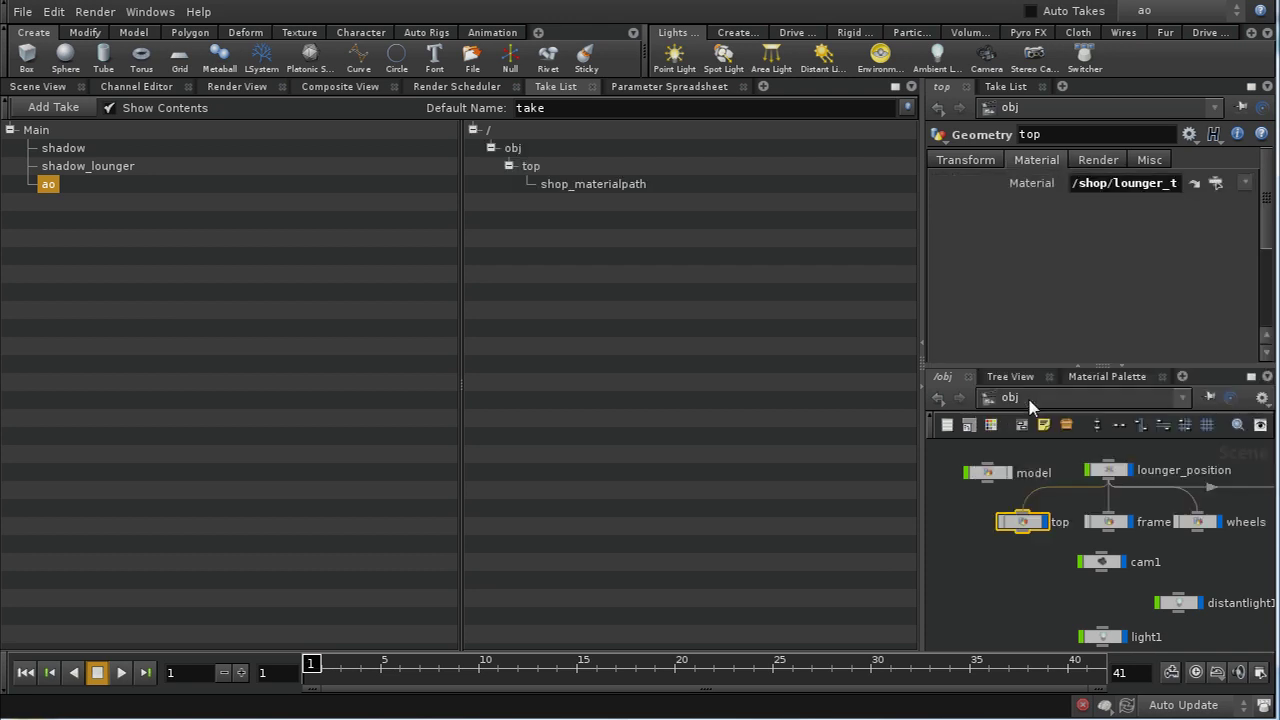
{"action": "left_click", "coordinate": [1216, 183]}
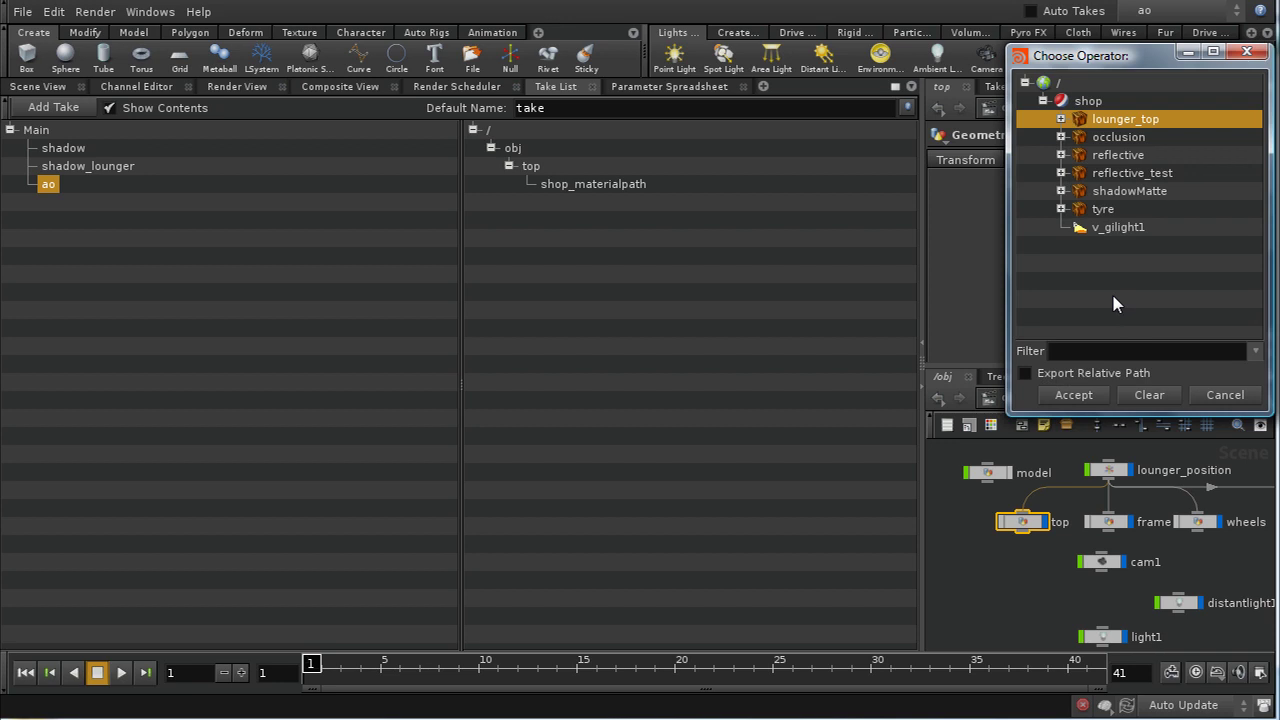
{"action": "left_click", "coordinate": [1120, 139]}
{"action": "left_click", "coordinate": [1097, 400]}
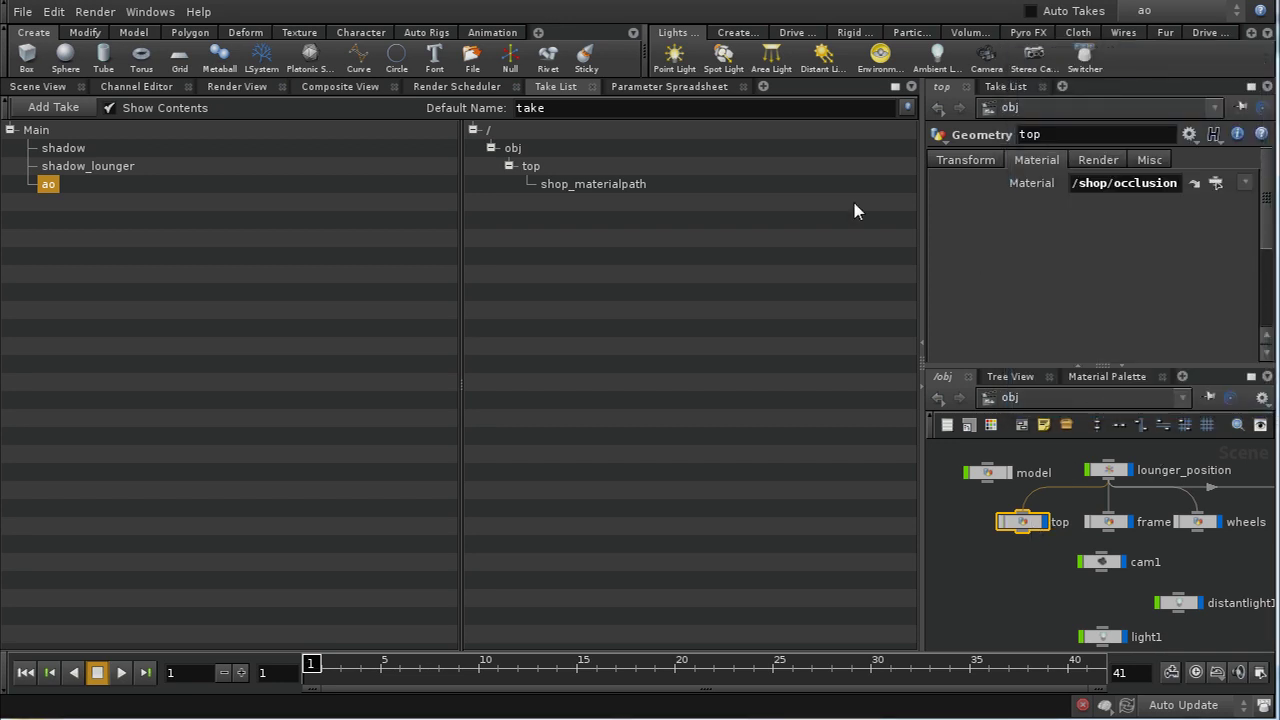
- Filter the parameter spreadsheet with the parameter mask *material*
{"action": "left_click", "coordinate": [655, 87]}
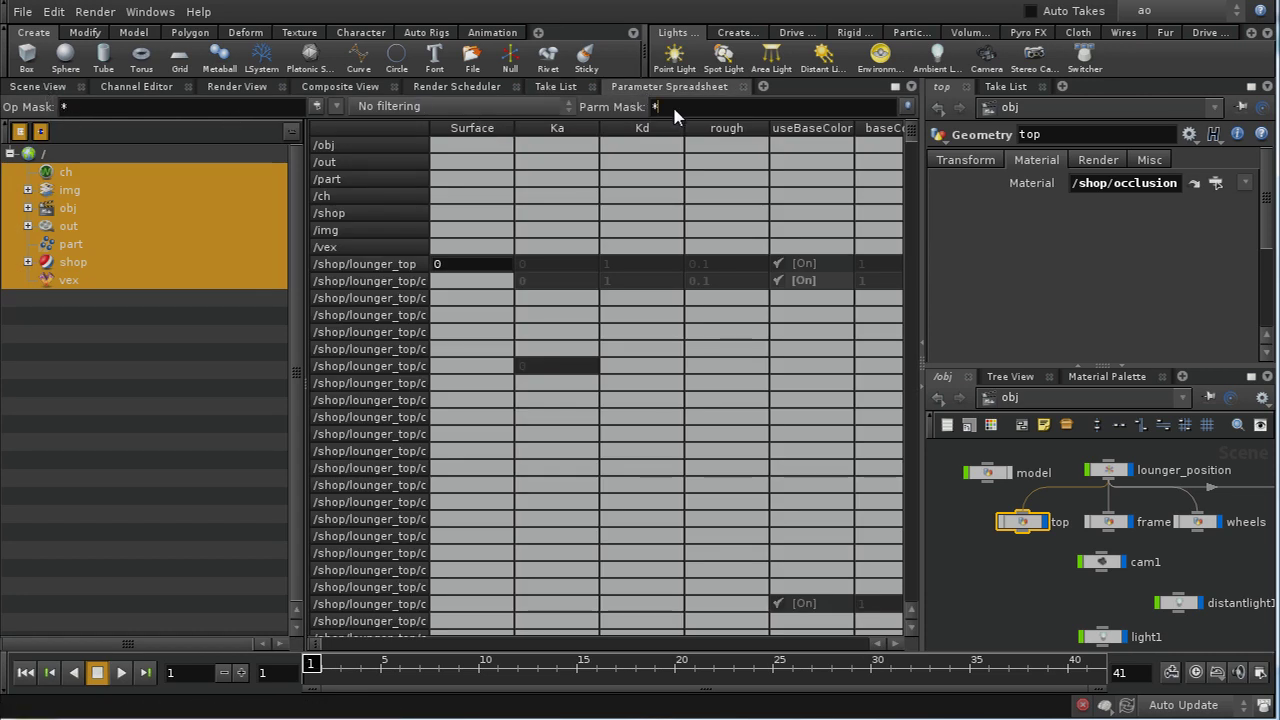
{"action": "type", "text": "material*"}
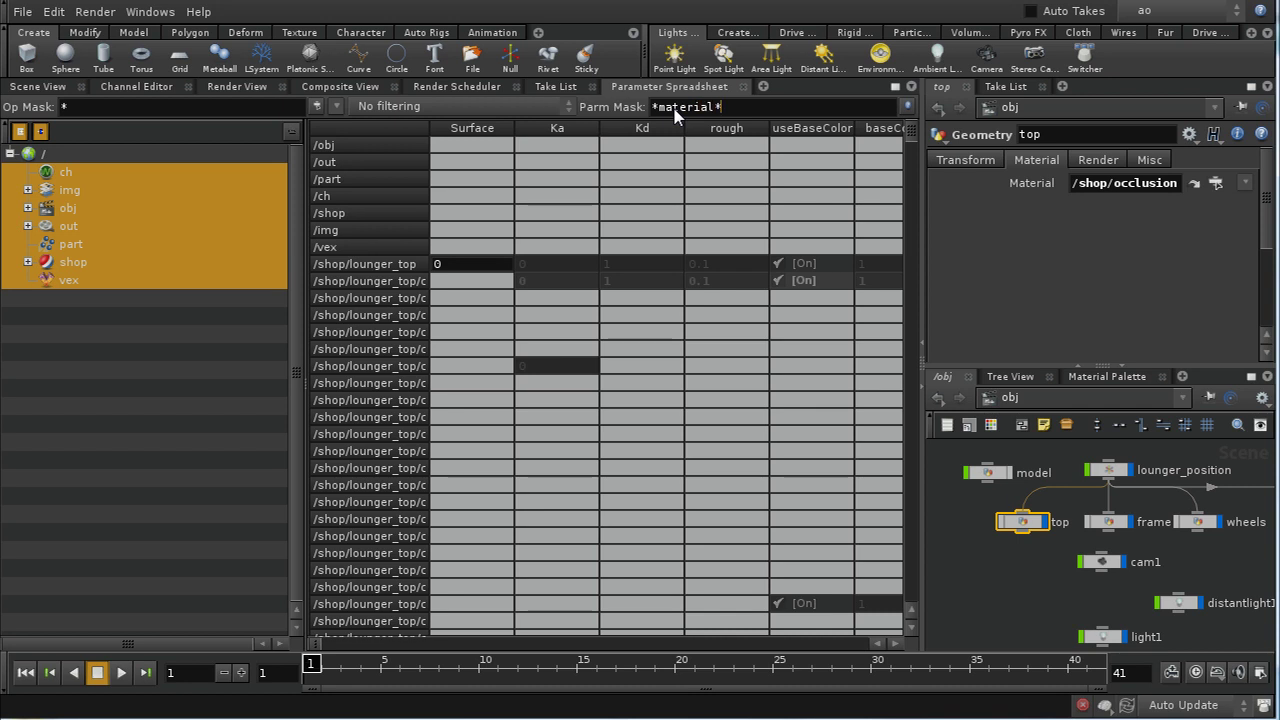
{"action": "key", "text": "Return"}
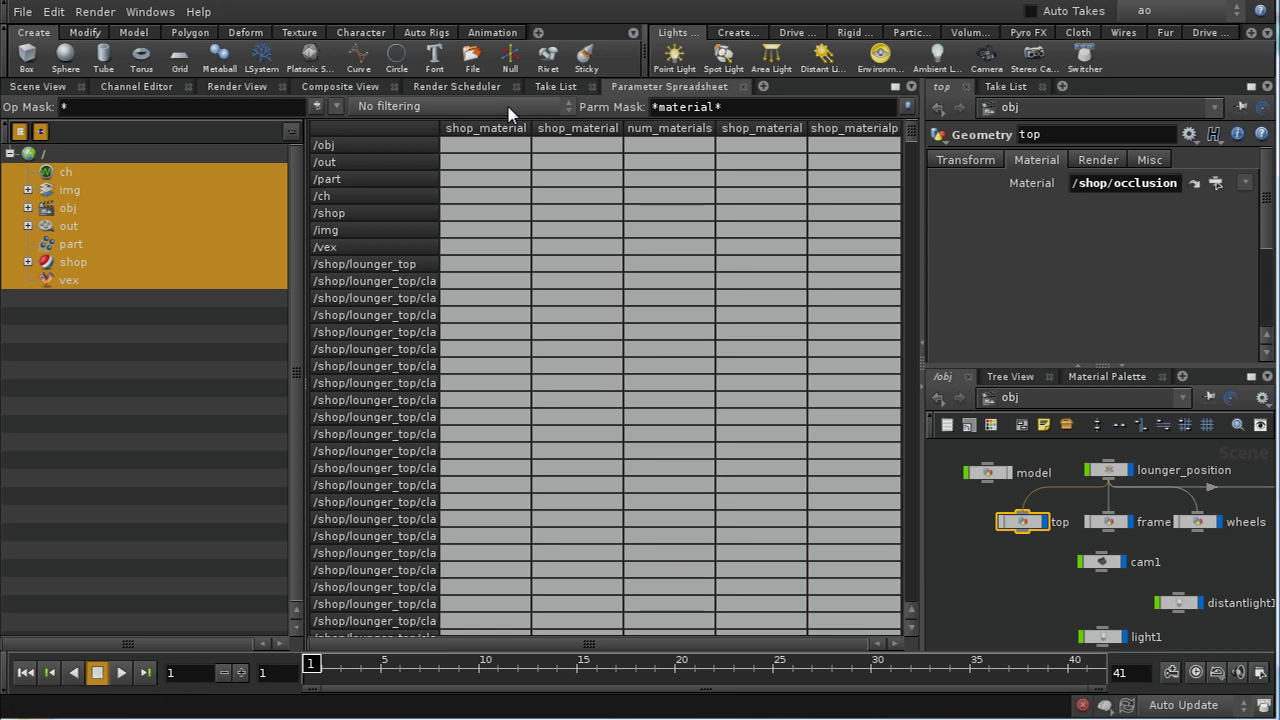
- Include all the objects' material path parameters in the ao take and set them to /shop/occlusion
{"action": "left_click", "coordinate": [500, 137]}
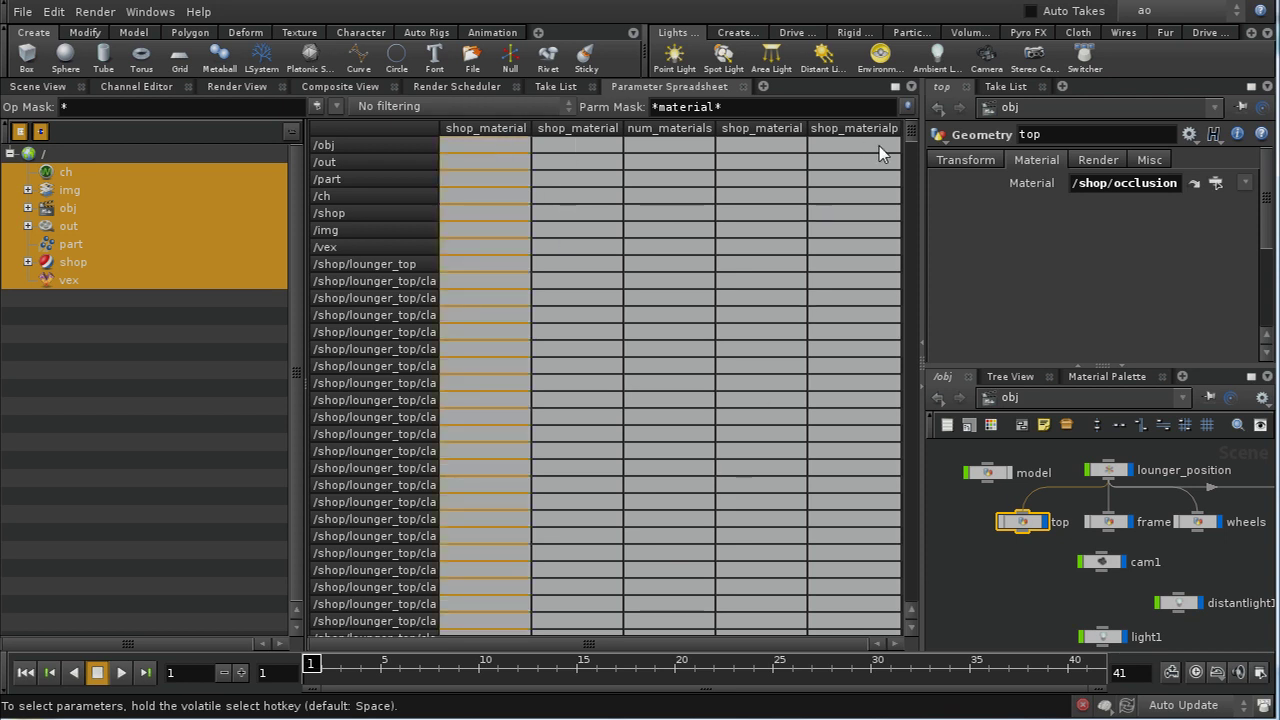
{"action": "left_click", "coordinate": [794, 134], "text": "ctrl"}
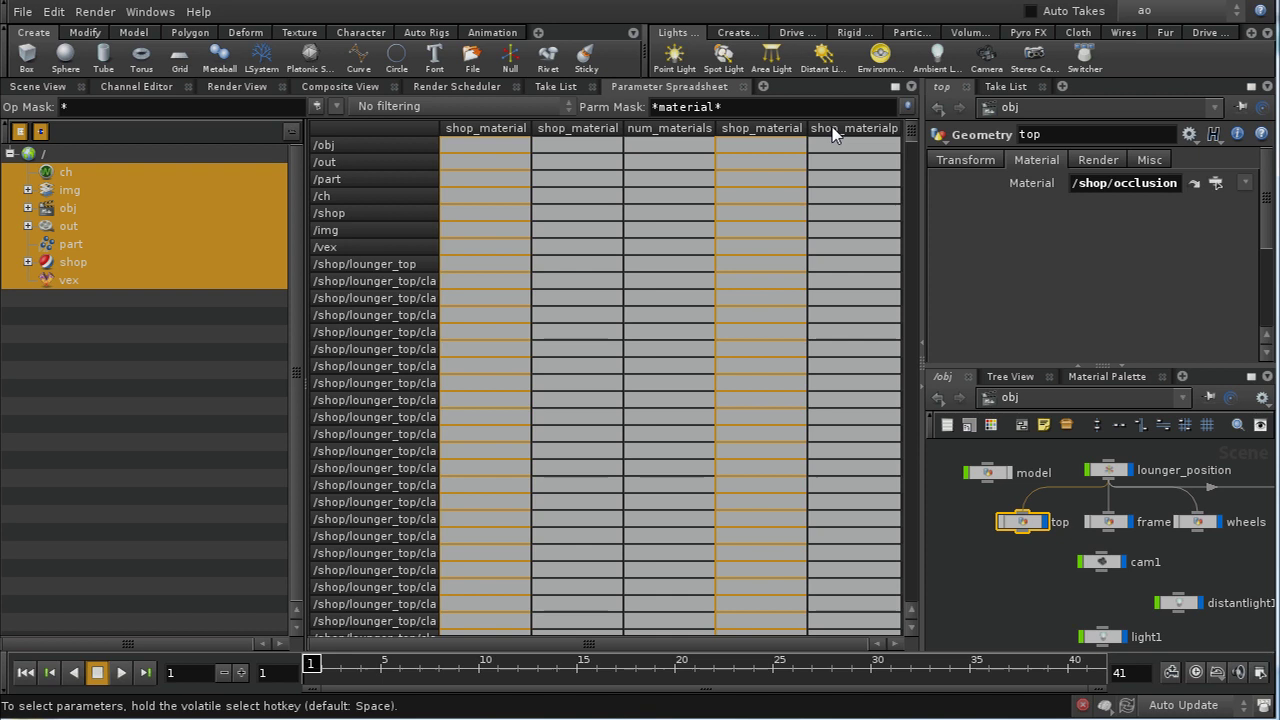
{"action": "left_click", "coordinate": [836, 134], "text": "ctrl"}
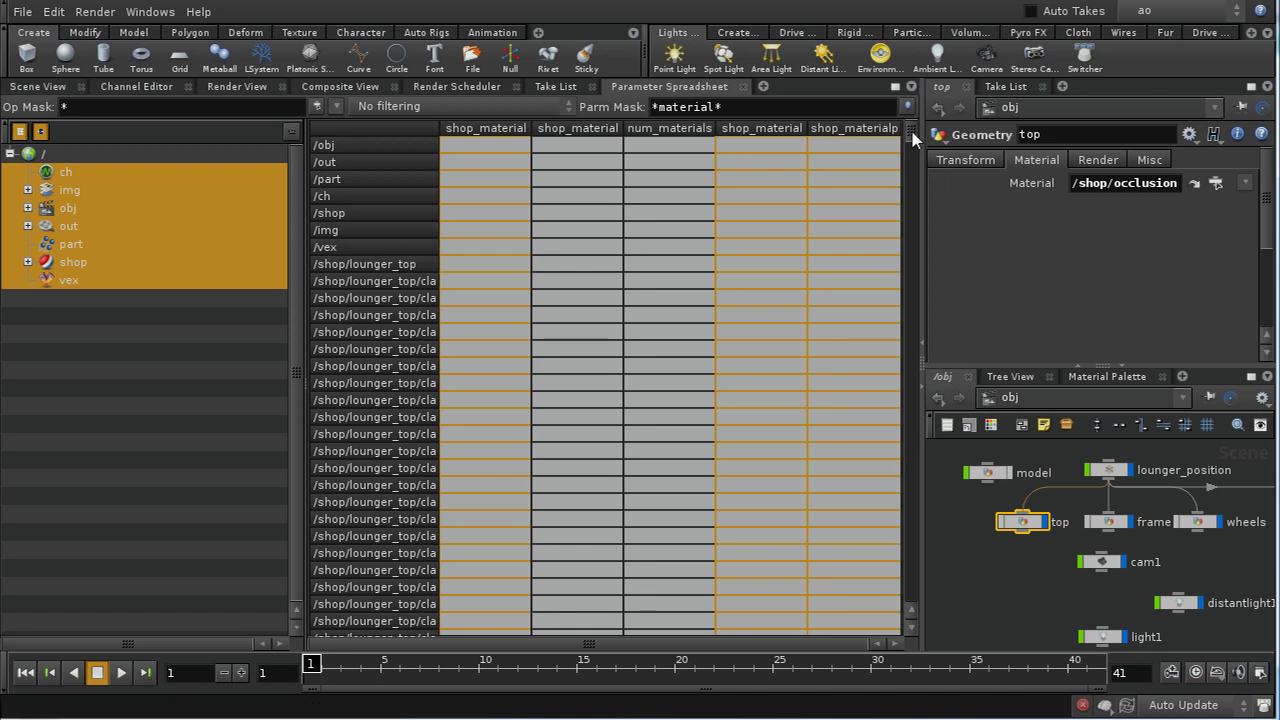
{"action": "left_click_drag", "start_coordinate": [914, 141], "coordinate": [913, 192]}
{"action": "left_click_drag", "start_coordinate": [913, 250], "coordinate": [929, 490]}
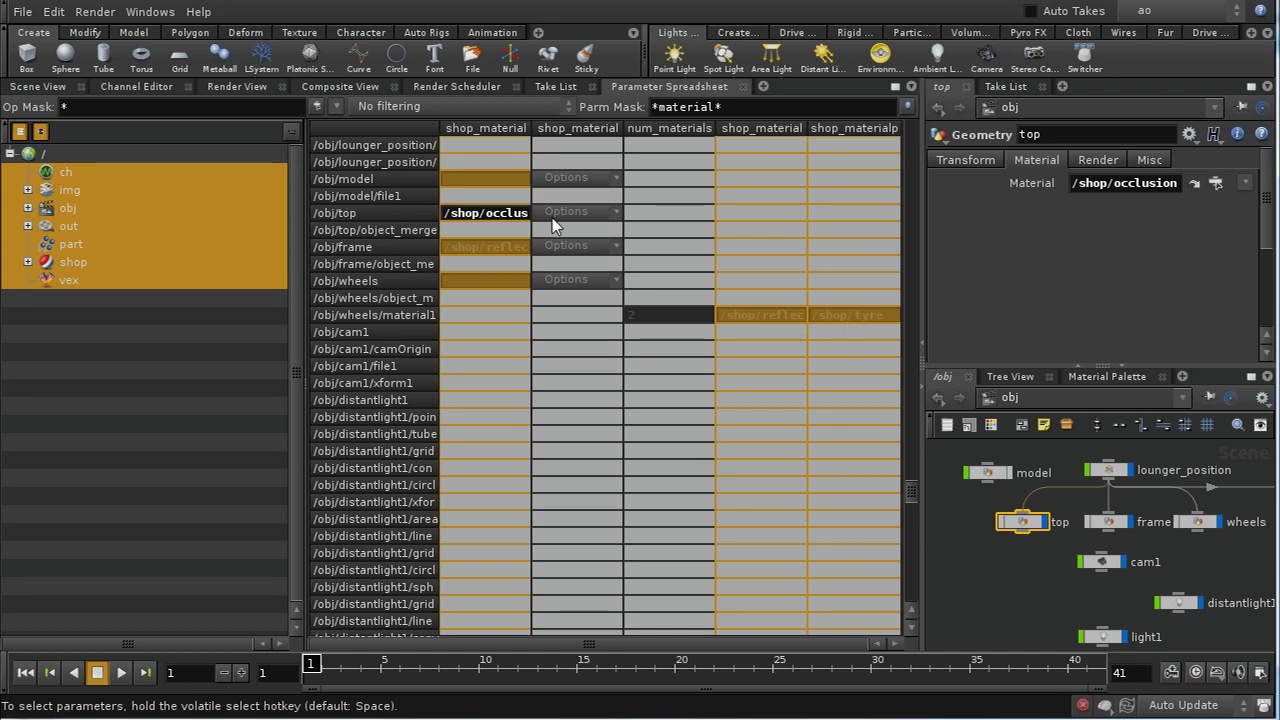
{"action": "right_click", "coordinate": [491, 175]}
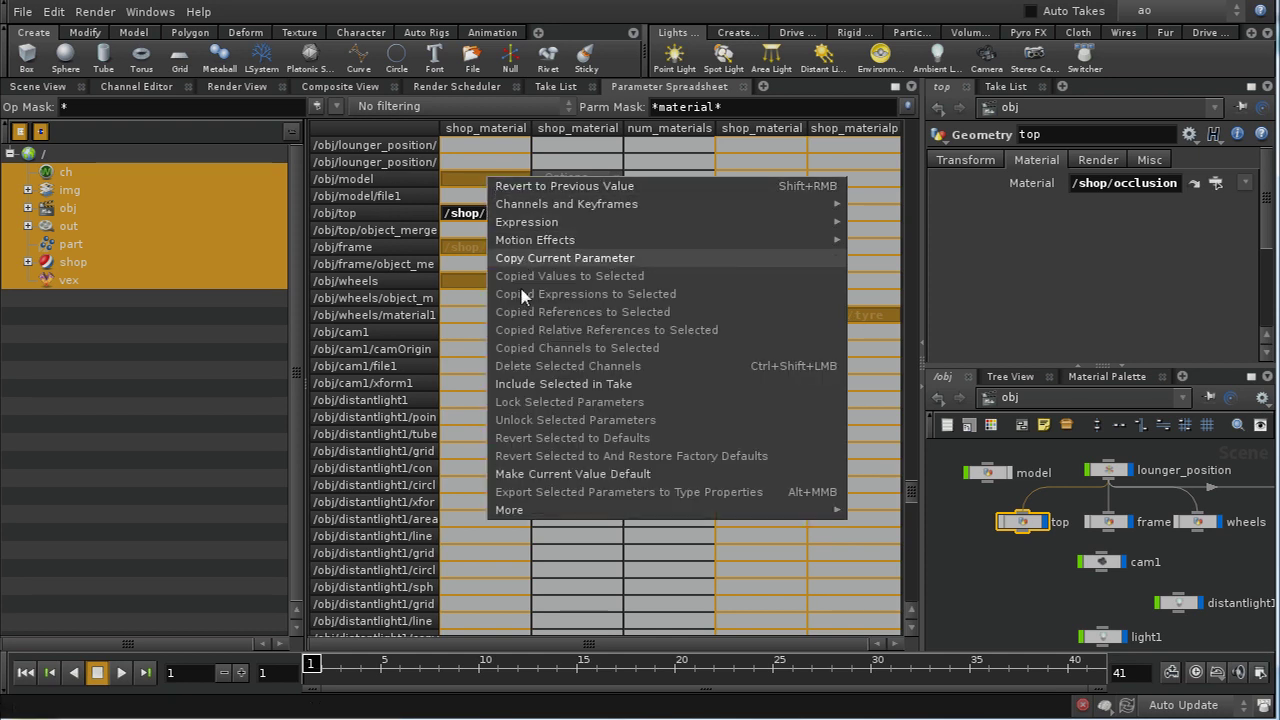
{"action": "left_click", "coordinate": [520, 384]}
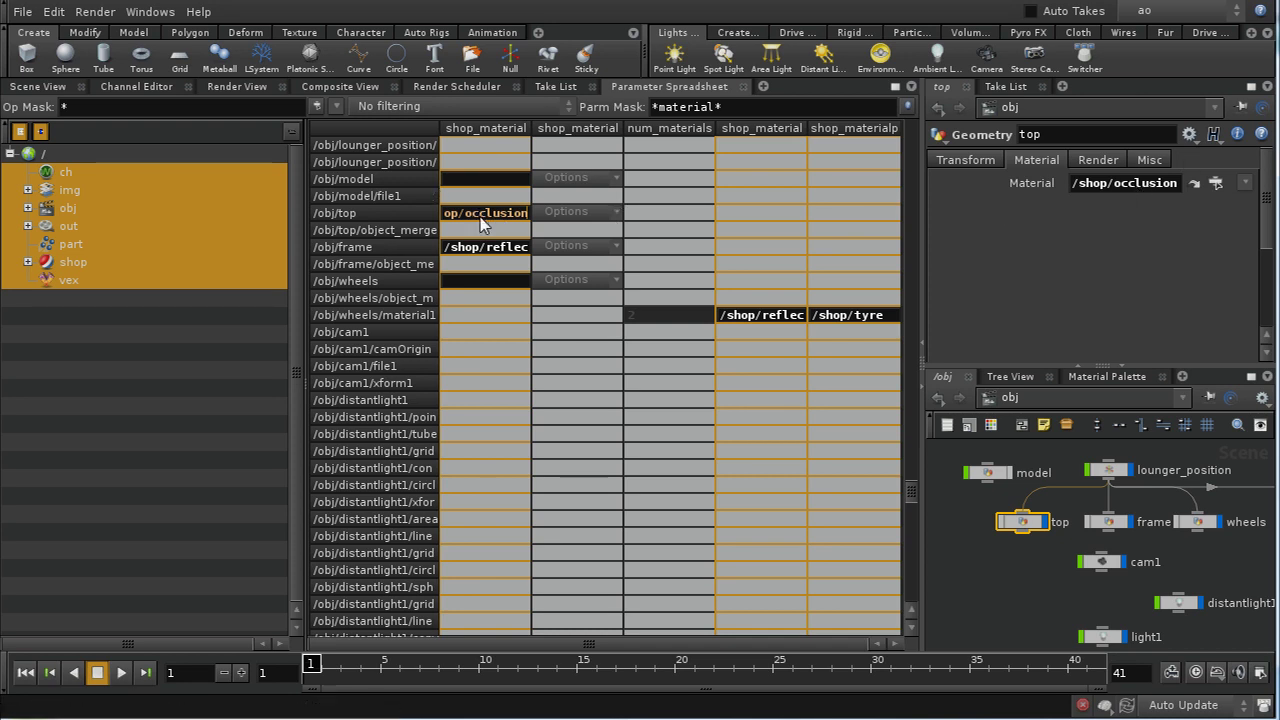
{"action": "key", "text": "Return"}
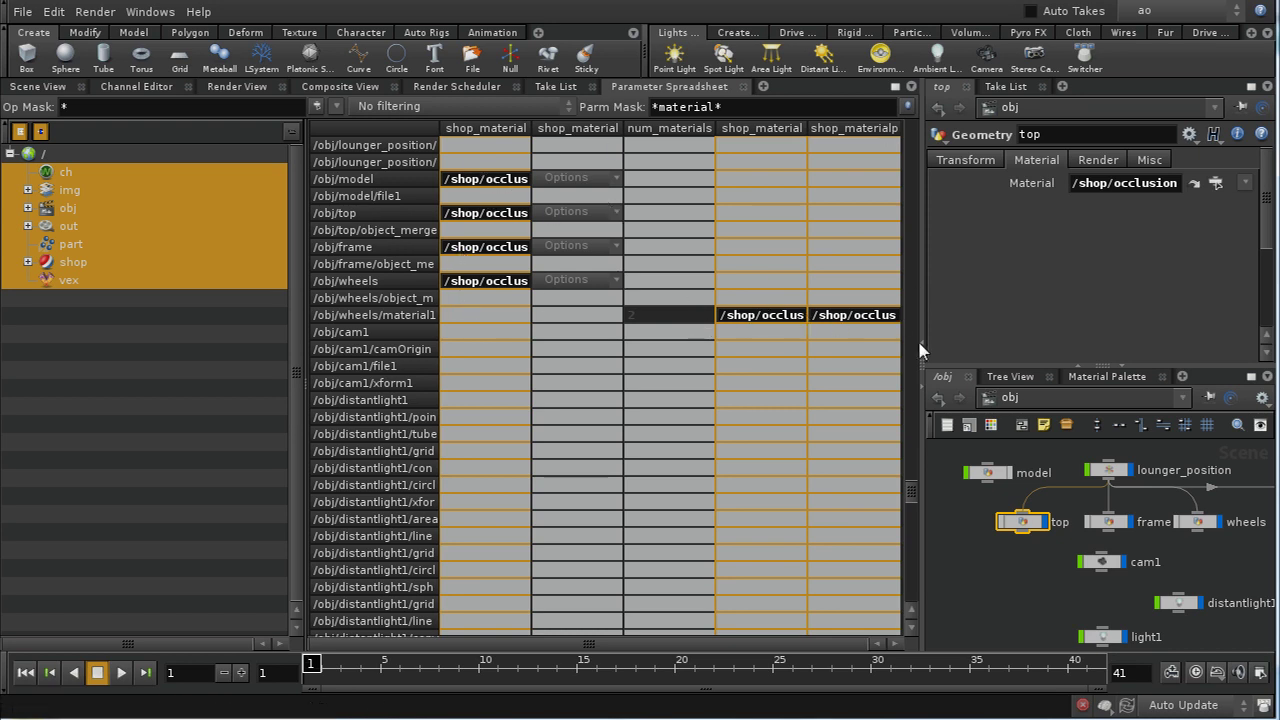
- Return to the Main take and set the mantra_ao node in the out network to render with the ao take
{"action": "left_click", "coordinate": [1014, 400]}
{"action": "left_click", "coordinate": [1032, 478]}
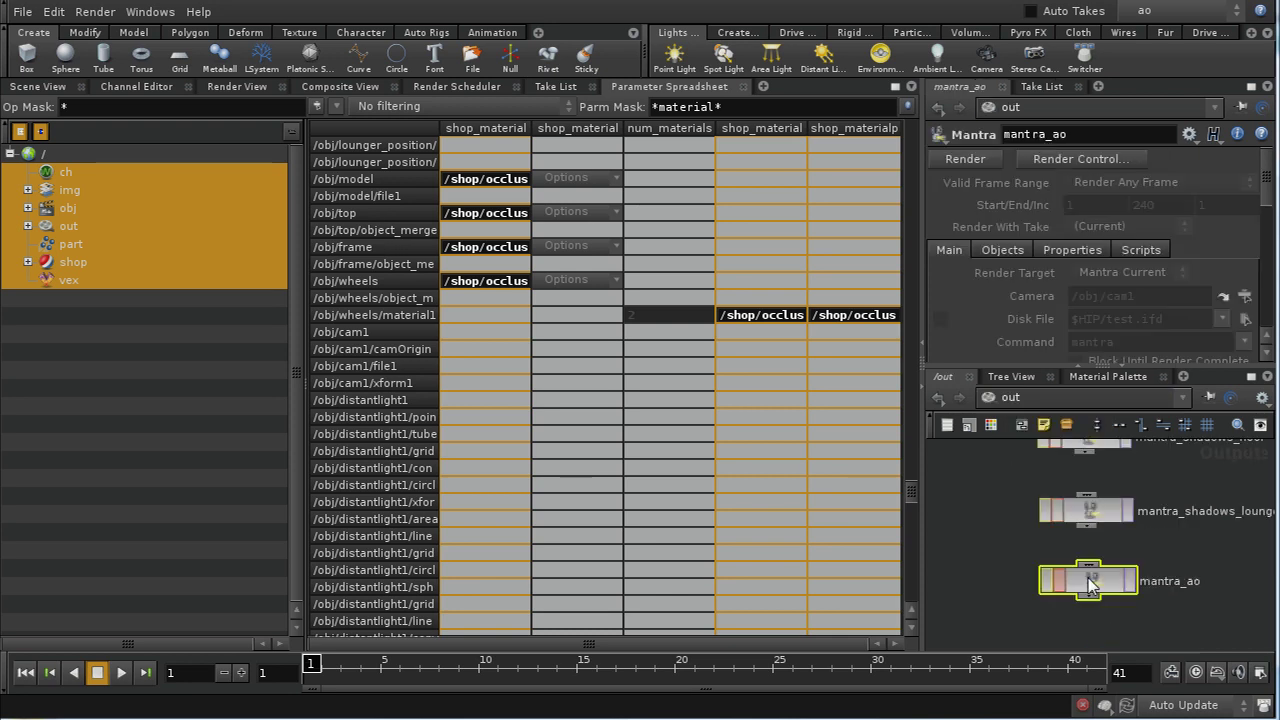
{"action": "left_click", "coordinate": [1157, 18]}
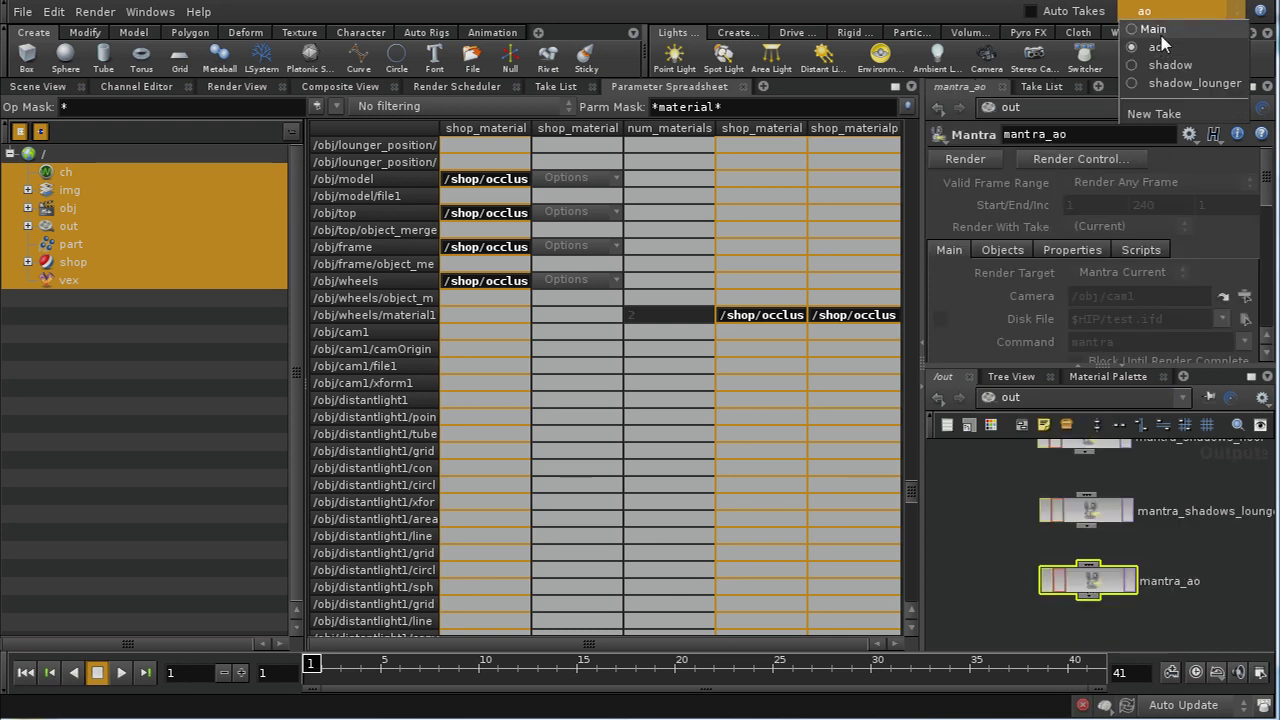
{"action": "left_click", "coordinate": [1145, 12]}
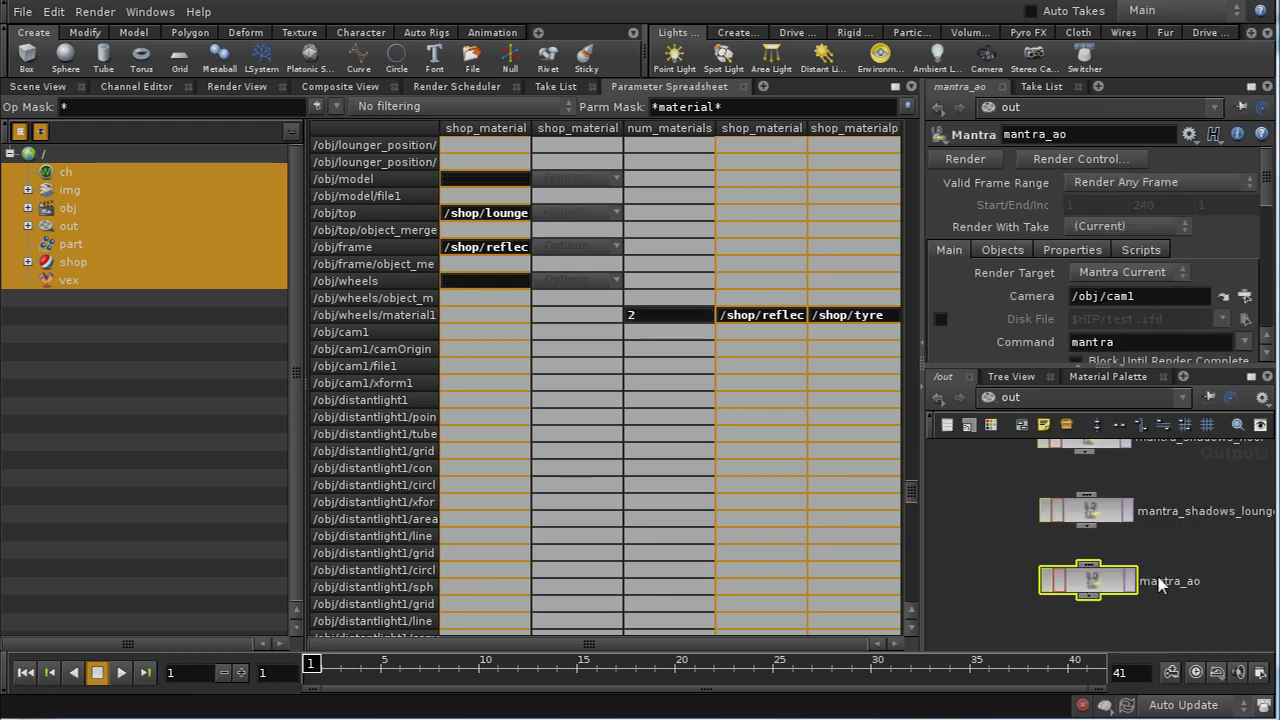
{"action": "left_click", "coordinate": [1122, 227]}
{"action": "left_click", "coordinate": [1128, 283]}
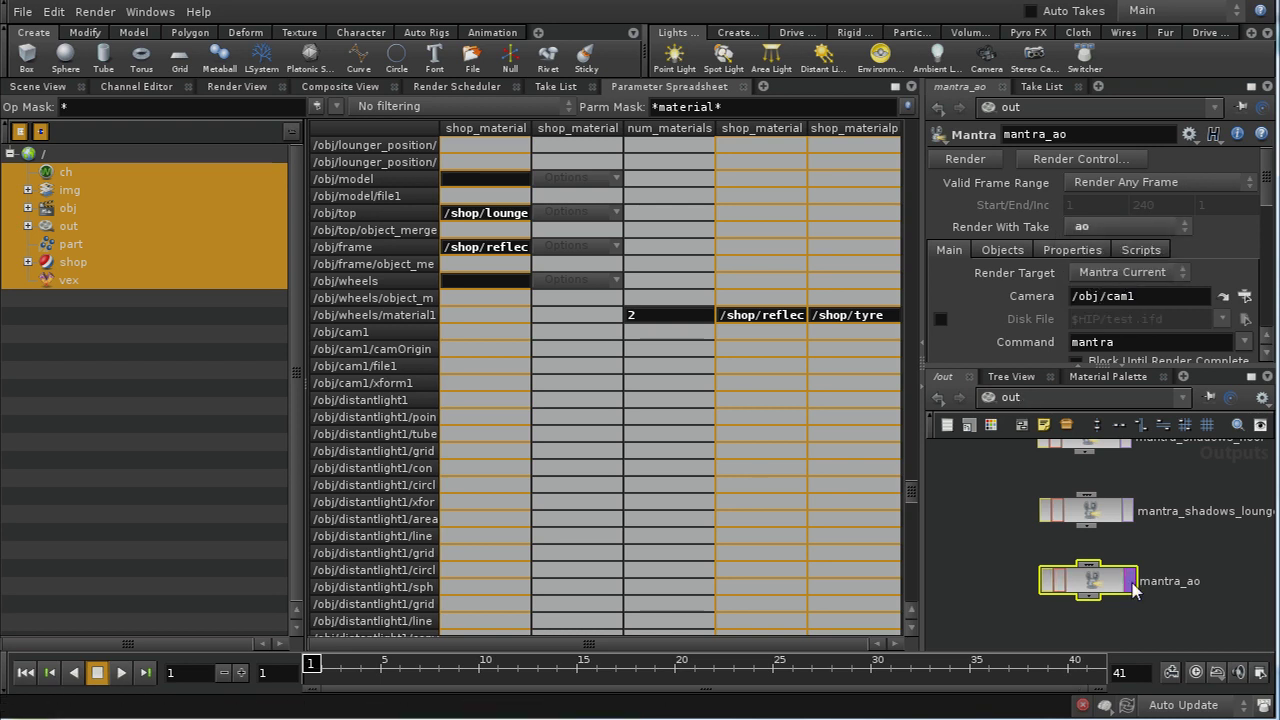
- Render the mantra_ao pass to check the ambient occlusion on the lounger, and close the render view
{"action": "left_click", "coordinate": [1099, 578]}
{"action": "left_click_drag", "start_coordinate": [1037, 303], "coordinate": [709, 171]}
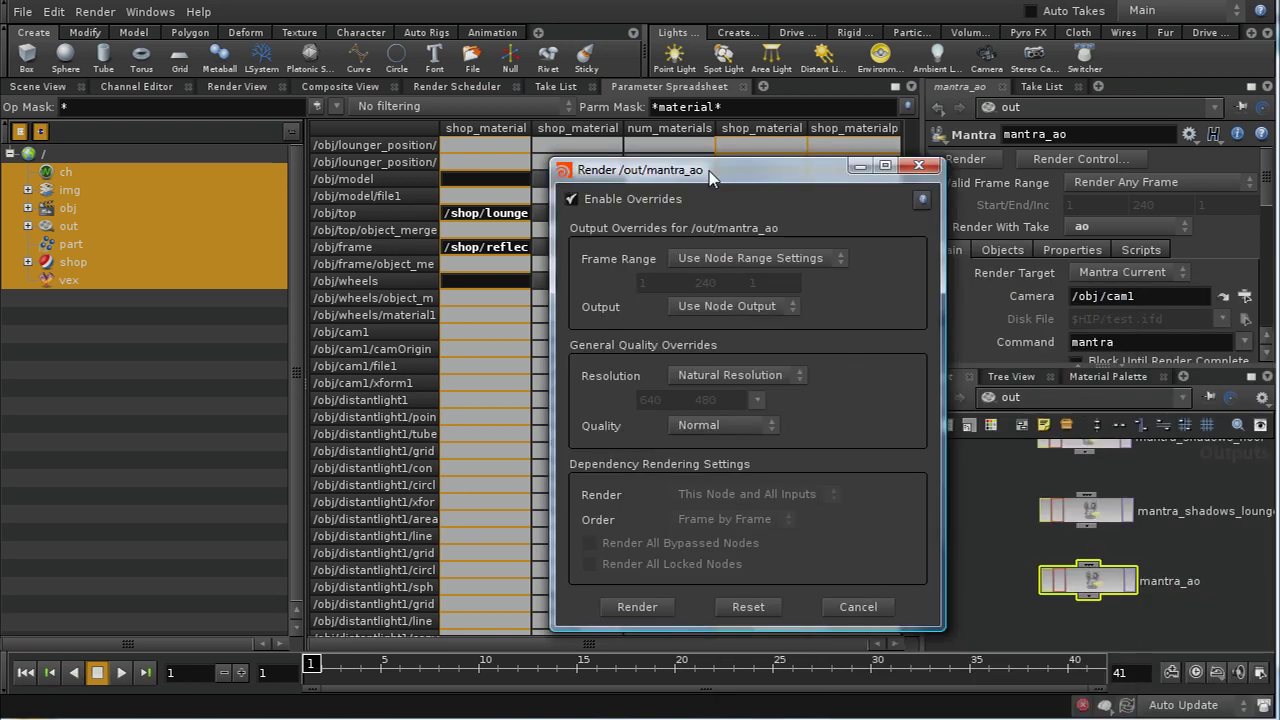
{"action": "left_click", "coordinate": [663, 605]}
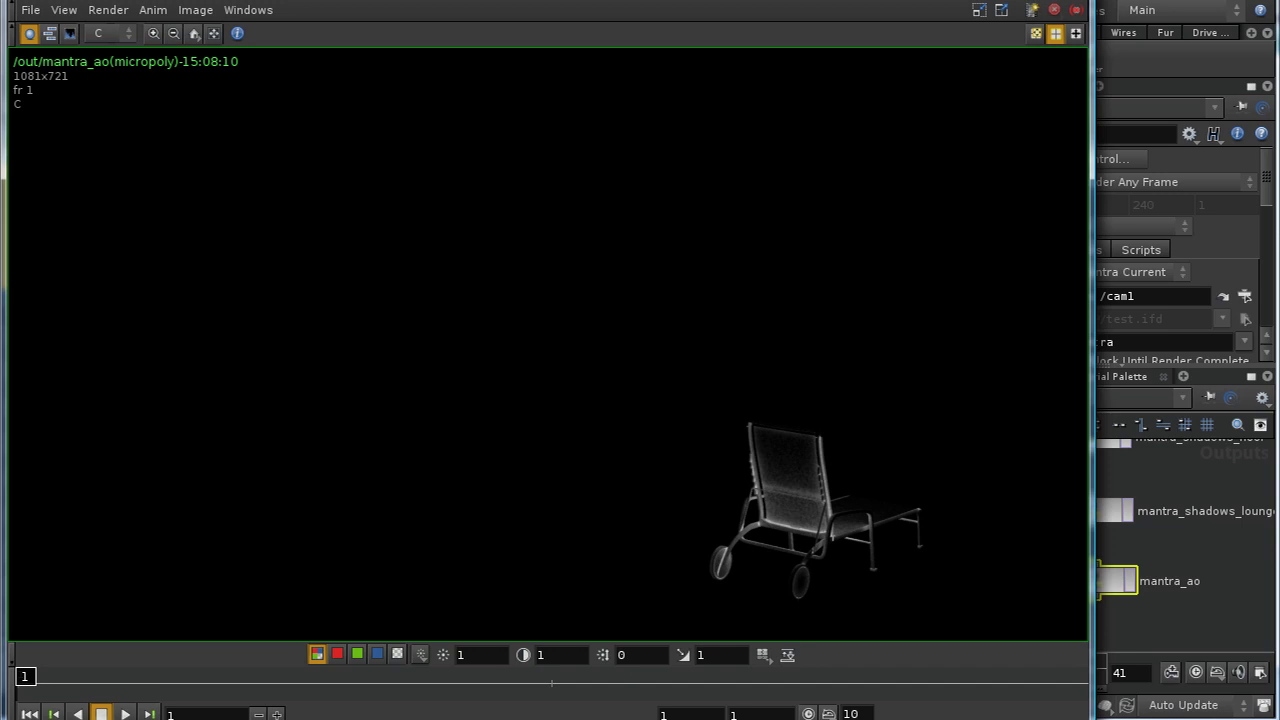
{"action": "left_click", "coordinate": [1054, 9]}
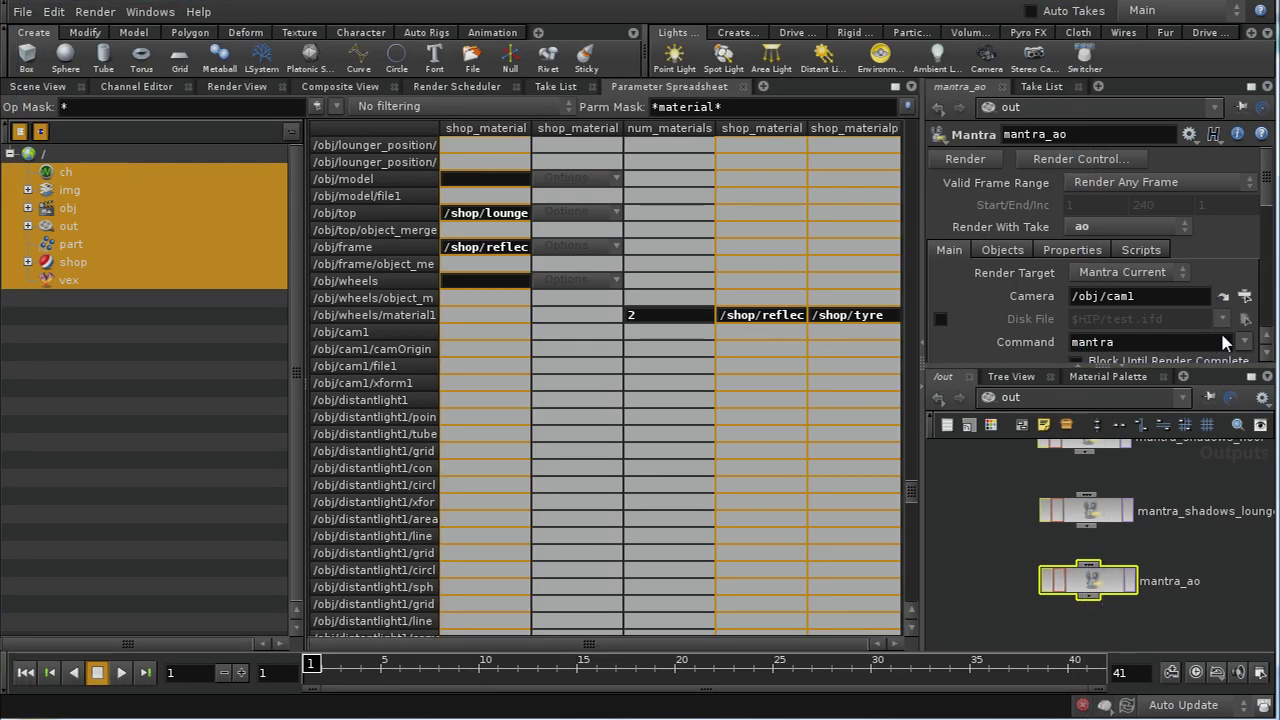
- Set the Force Objects of mantra_ao to floor_proxy
{"action": "left_click", "coordinate": [1003, 250]}
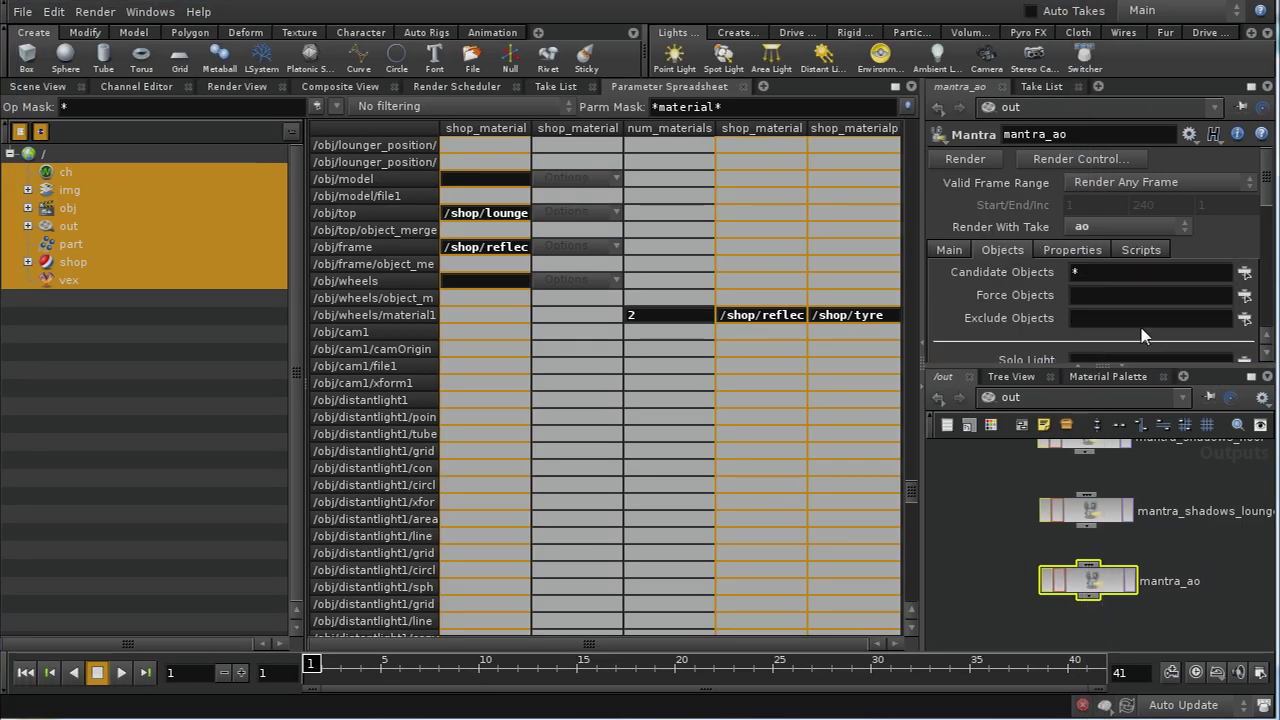
{"action": "left_click", "coordinate": [1244, 295]}
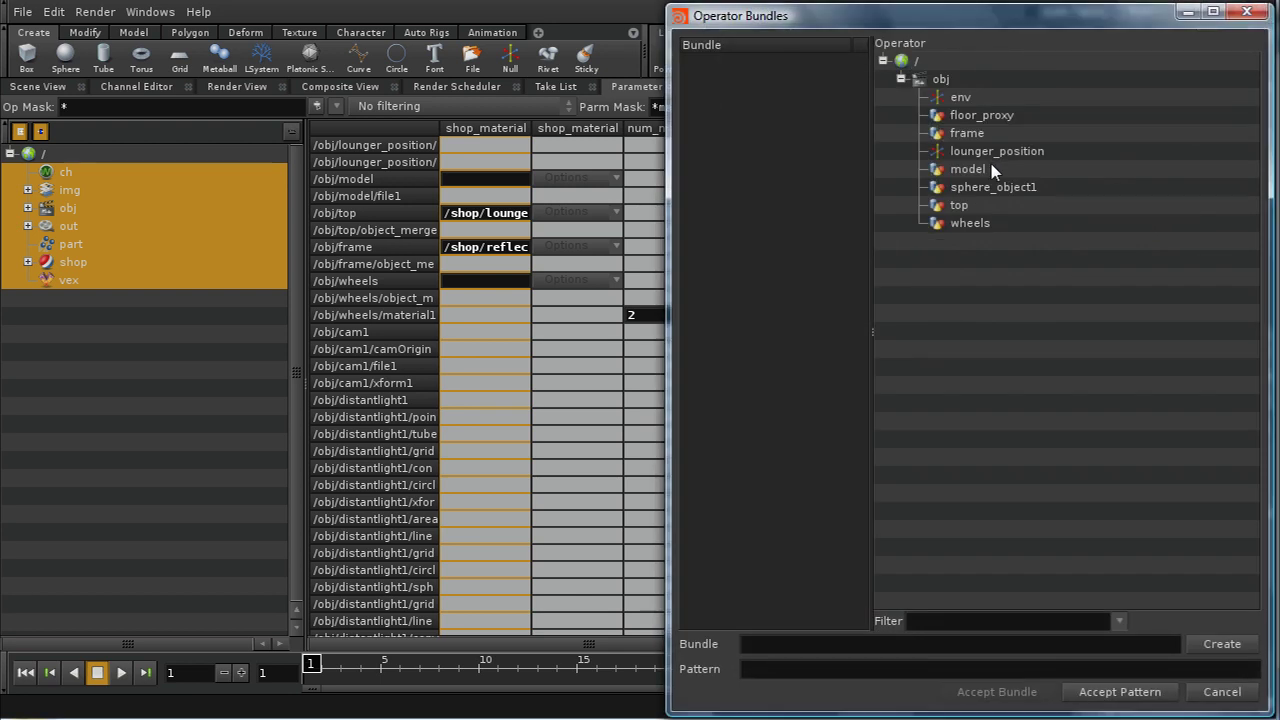
{"action": "left_click", "coordinate": [982, 118]}
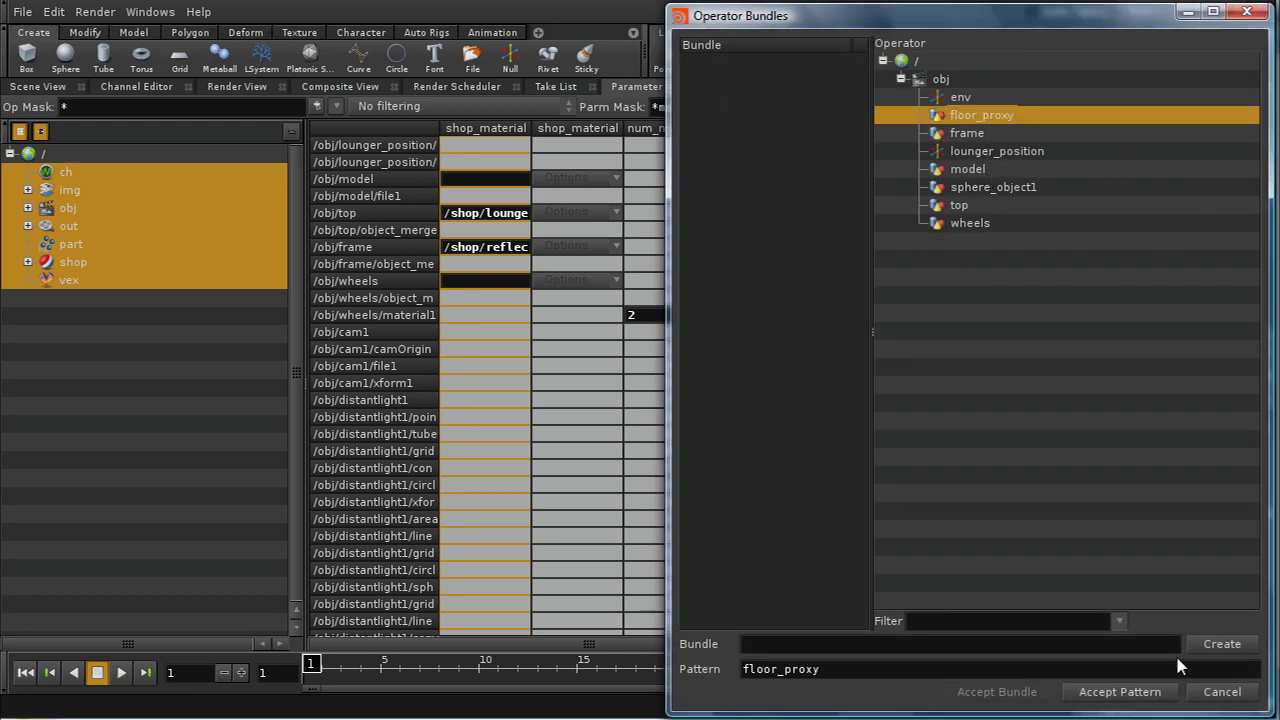
{"action": "left_click", "coordinate": [1124, 699]}
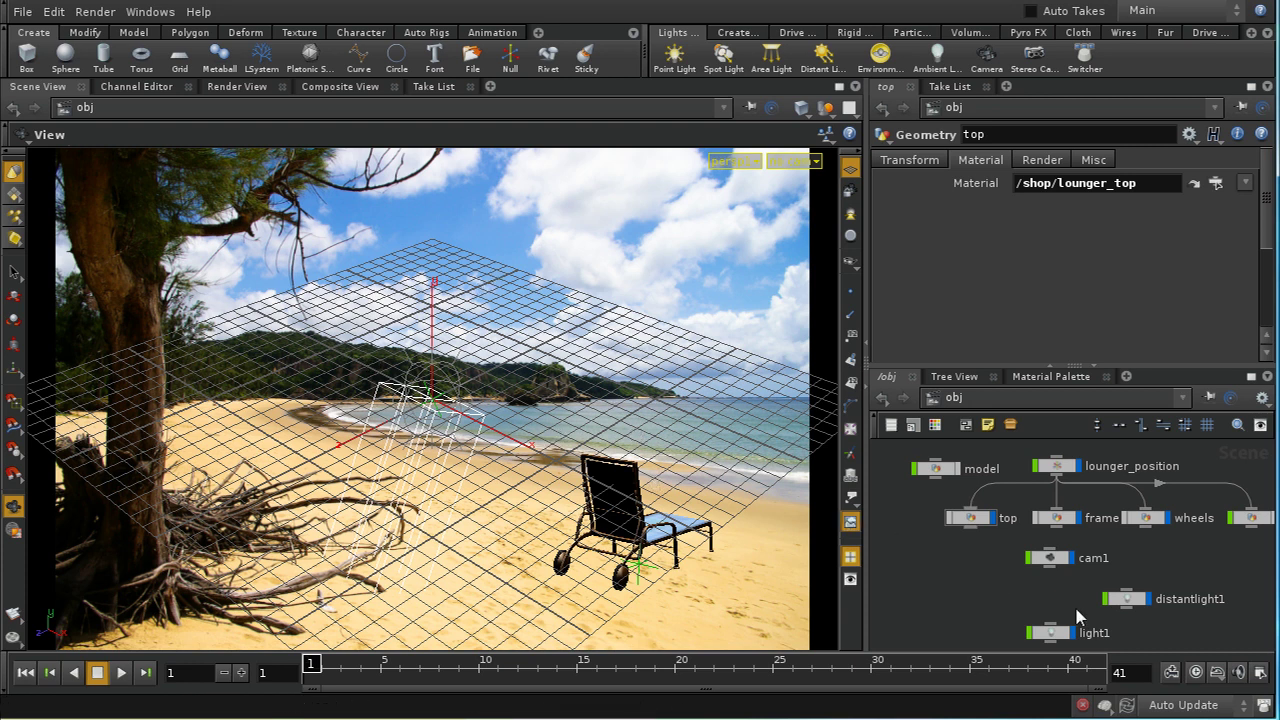
- Go to the shop network containing the scene's materials
{"action": "middle_click_drag", "start_coordinate": [1183, 591], "coordinate": [1178, 576]}
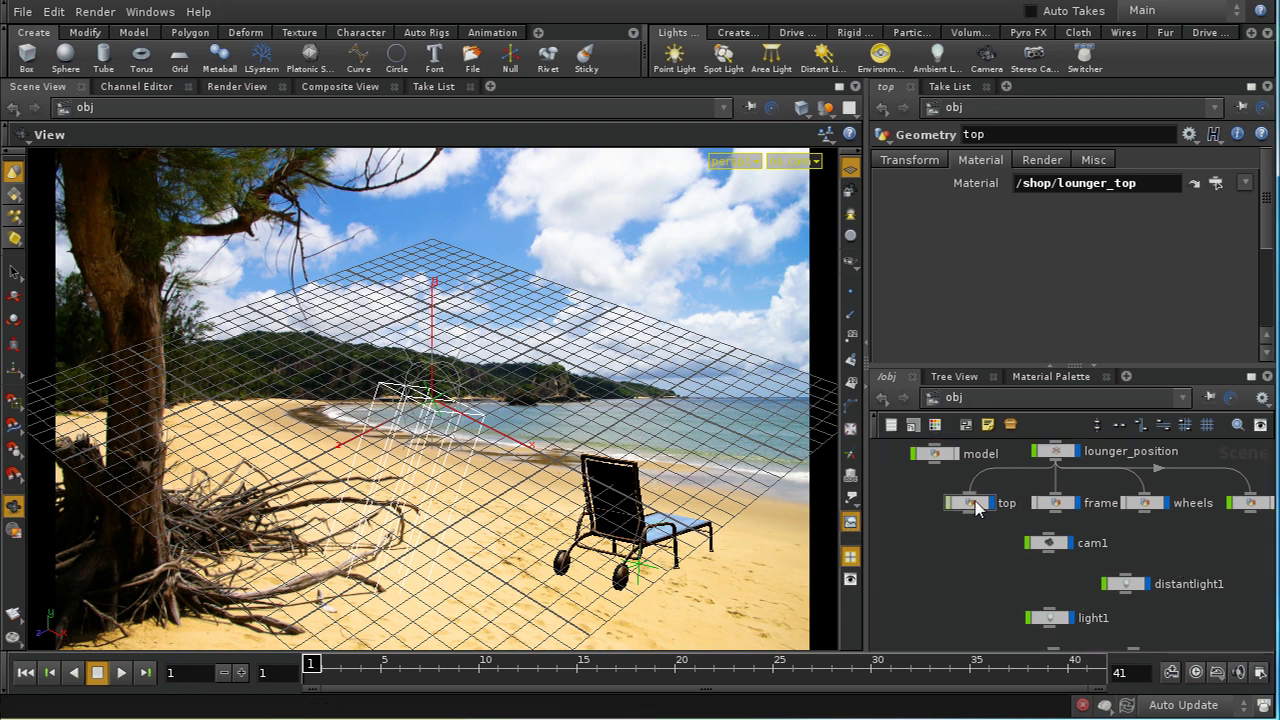
{"action": "left_click", "coordinate": [955, 398]}
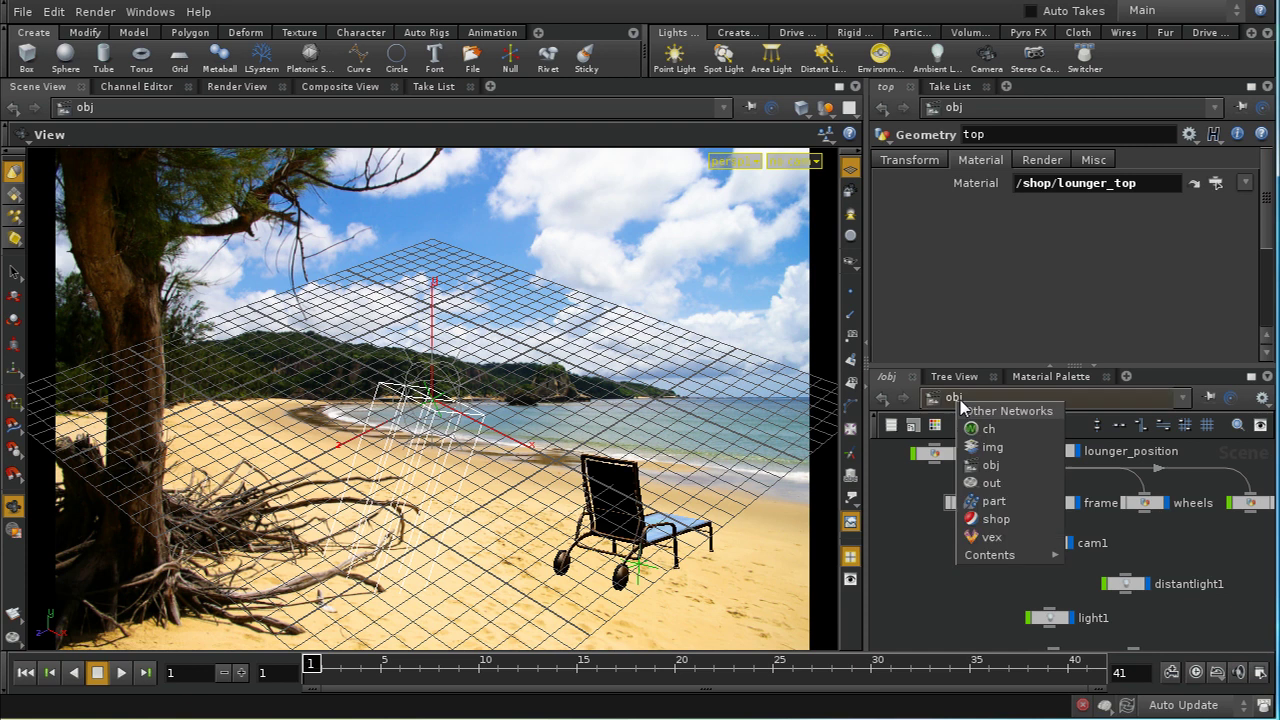
{"action": "left_click", "coordinate": [993, 519]}
{"action": "middle_click_drag", "start_coordinate": [1016, 594], "coordinate": [1089, 580]}
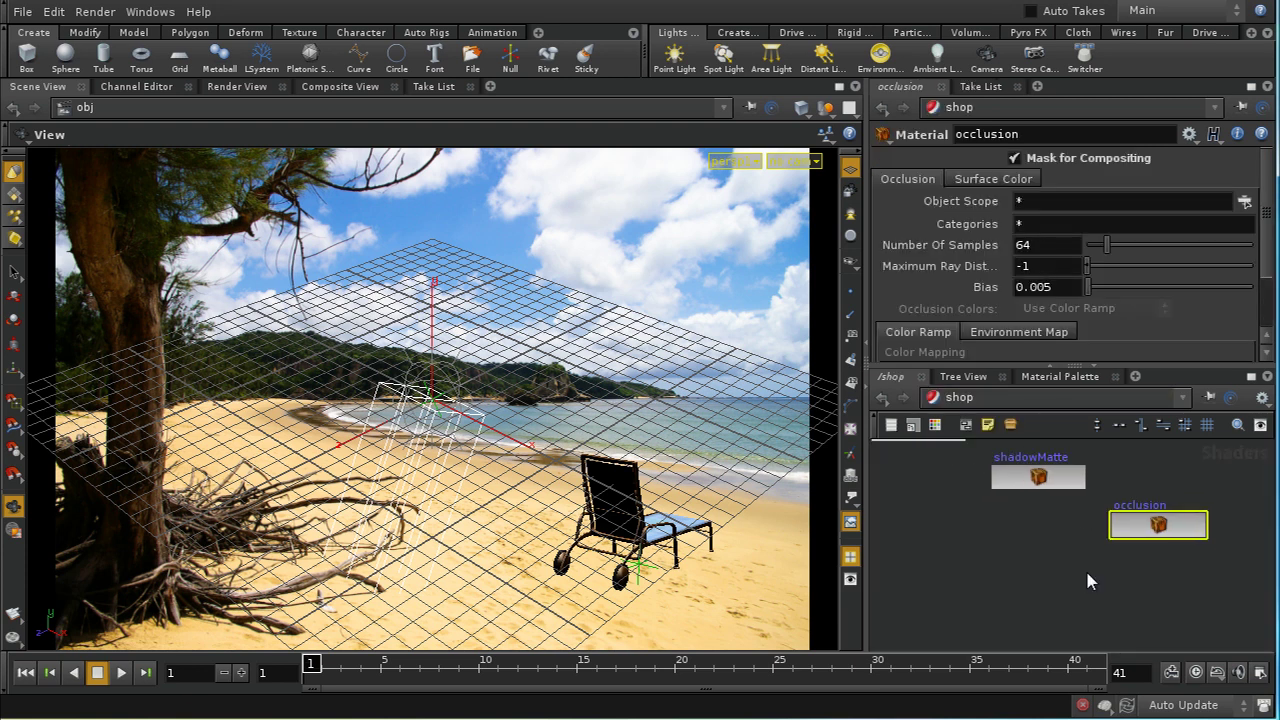
{"action": "middle_click_drag", "start_coordinate": [988, 544], "coordinate": [1134, 594]}
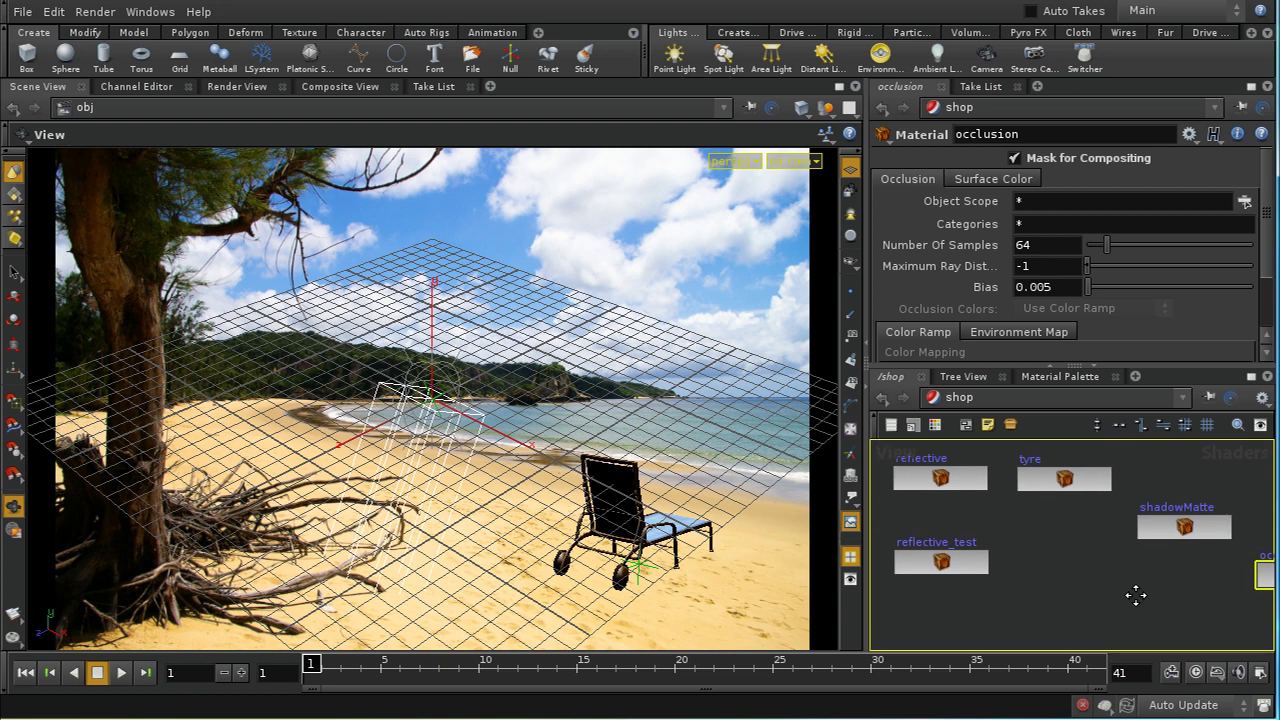
- Add the Constant material from the General gallery to the scene's /shop materials and show it in the shop network
{"action": "left_click", "coordinate": [1062, 377]}
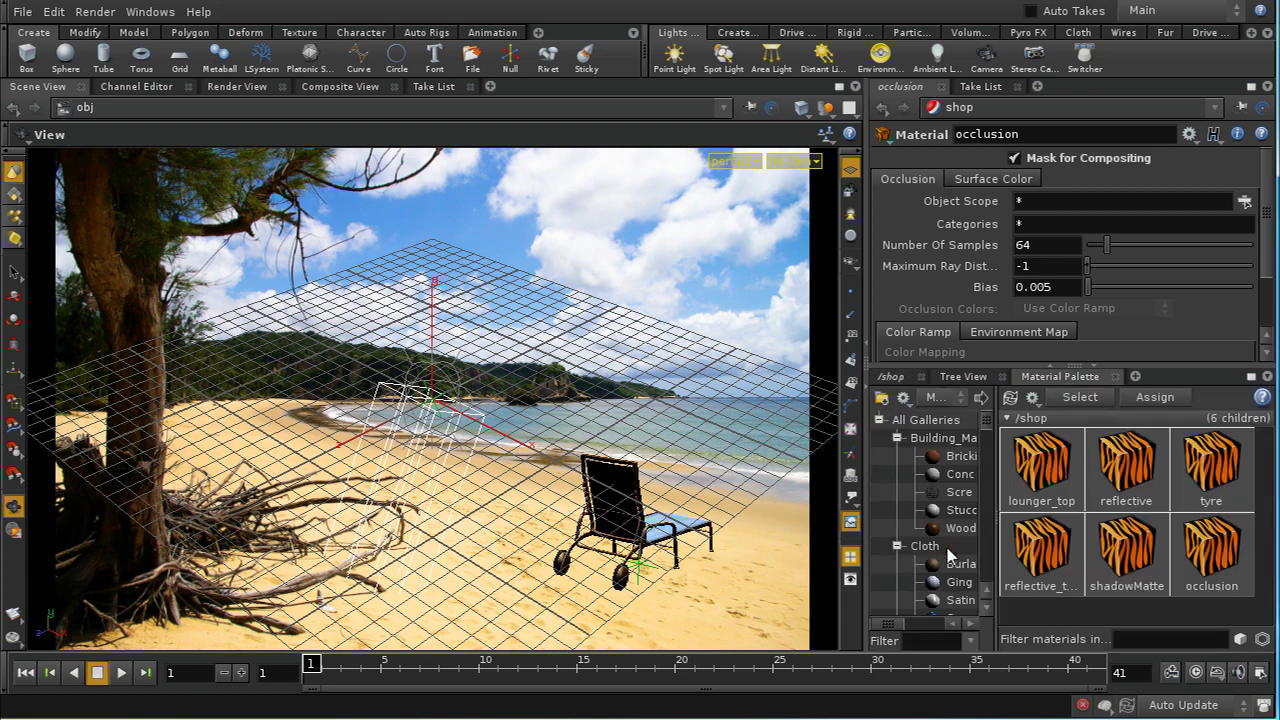
{"action": "scroll", "coordinate": [950, 480], "scroll_direction": "down", "scroll_amount": 3}
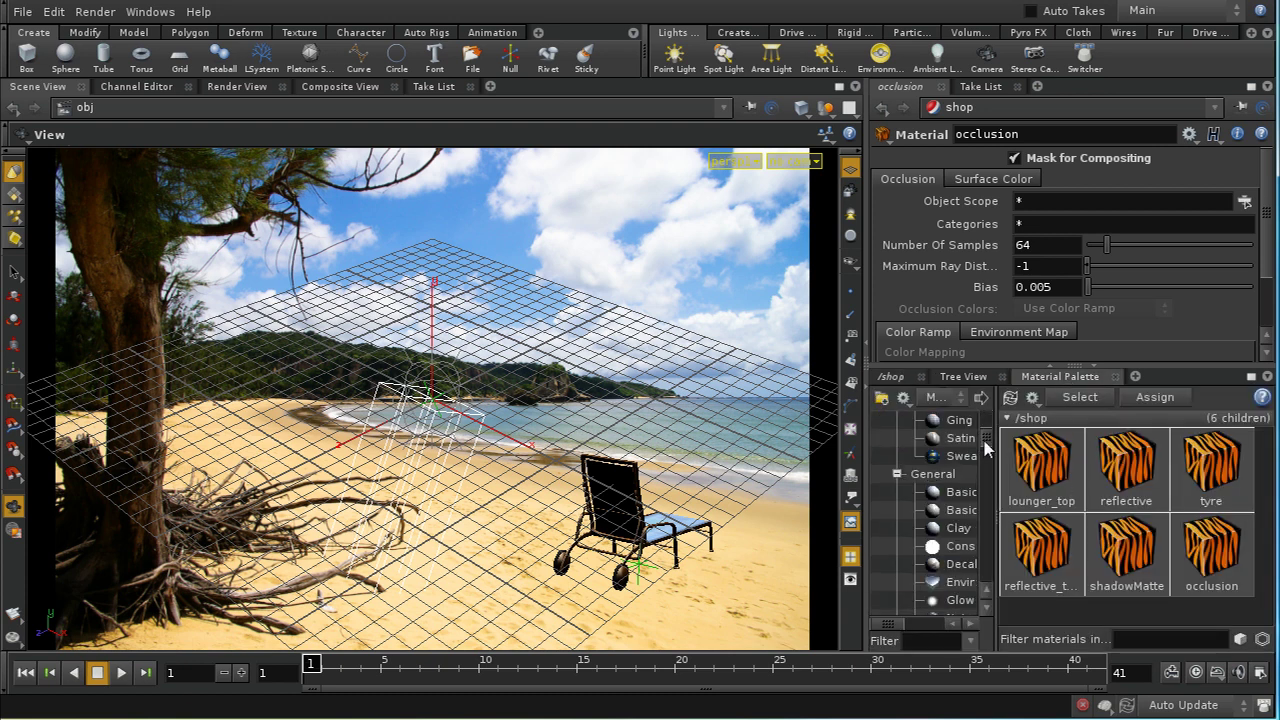
{"action": "left_click", "coordinate": [938, 548]}
{"action": "left_click_drag", "start_coordinate": [935, 548], "coordinate": [1270, 595]}
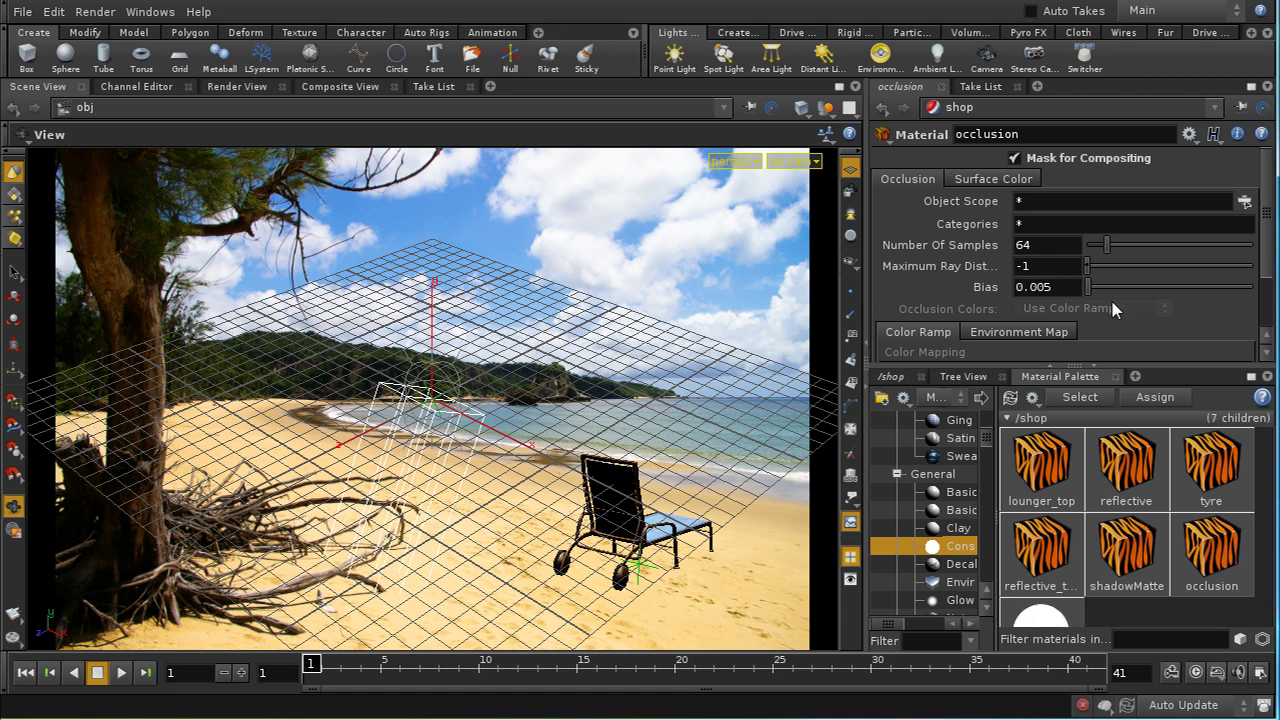
{"action": "left_click", "coordinate": [1070, 616]}
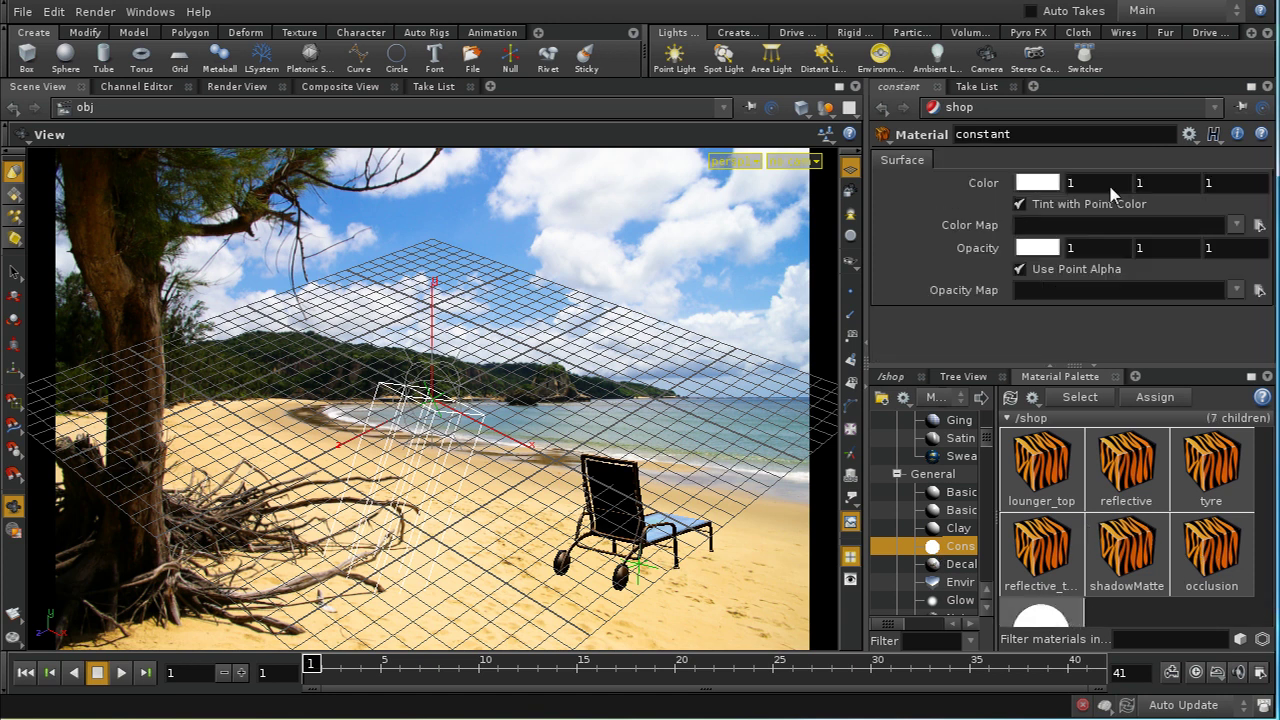
{"action": "left_click", "coordinate": [890, 376]}
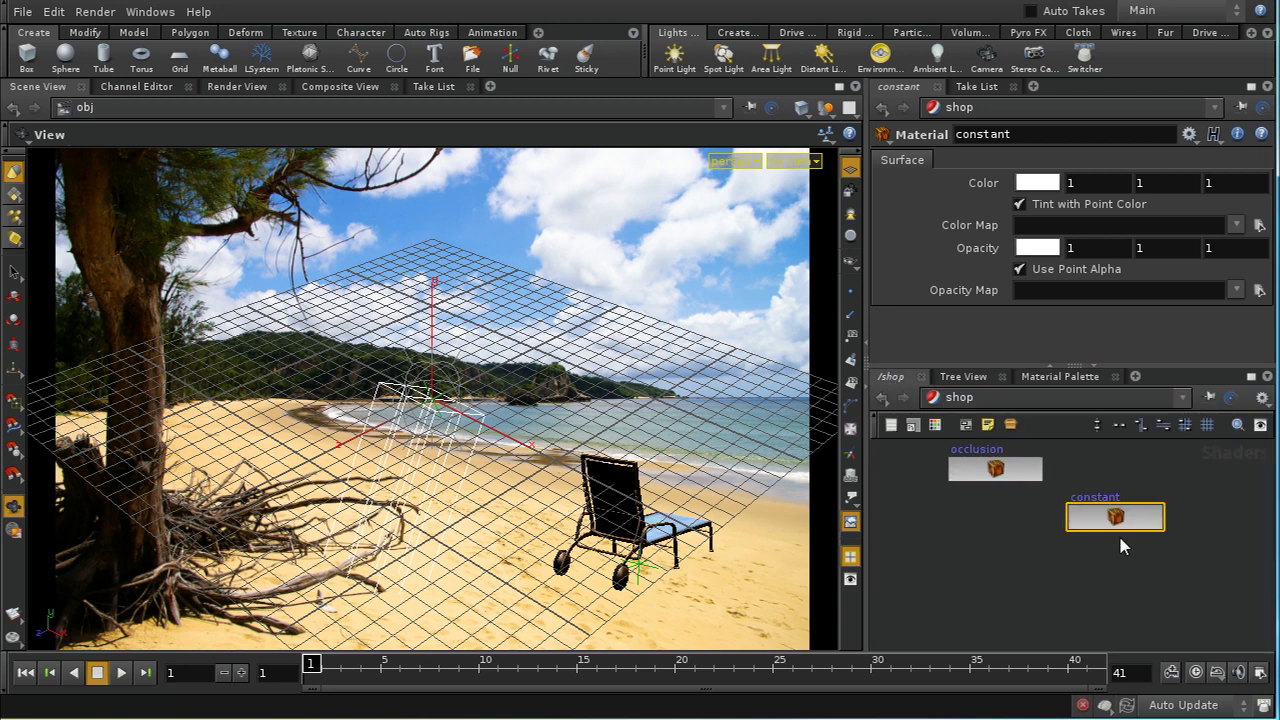
- Rename the constant material as red and set its Color to 1, 0, 0
{"action": "left_click", "coordinate": [1116, 520]}
{"action": "left_click_drag", "start_coordinate": [1012, 134], "coordinate": [925, 155]}
{"action": "type", "text": "red"}
{"action": "key", "text": "Return"}
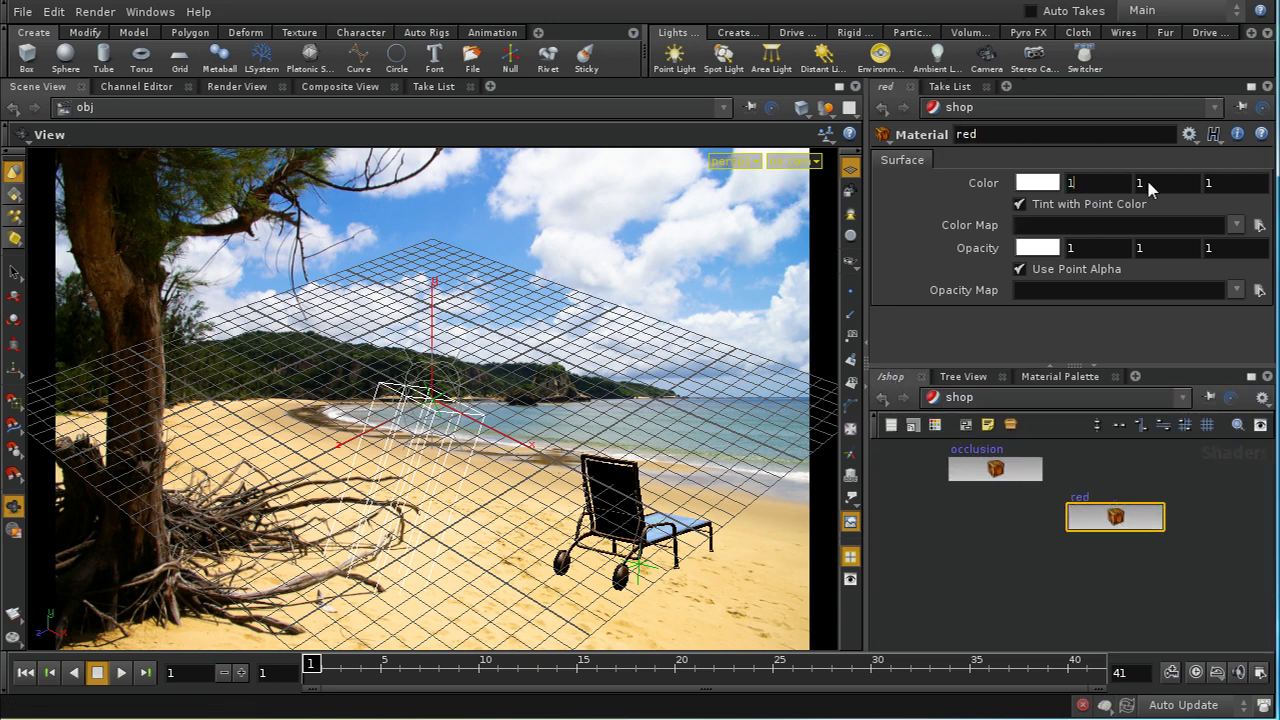
{"action": "key", "text": "Tab"}
{"action": "type", "text": "0"}
{"action": "key", "text": "Tab"}
{"action": "type", "text": "0"}
{"action": "key", "text": "Return"}
- Duplicate the red material, place the copy below the original and rename it as blue
{"action": "key", "text": "ctrl+c"}
{"action": "key", "text": "ctrl+v"}
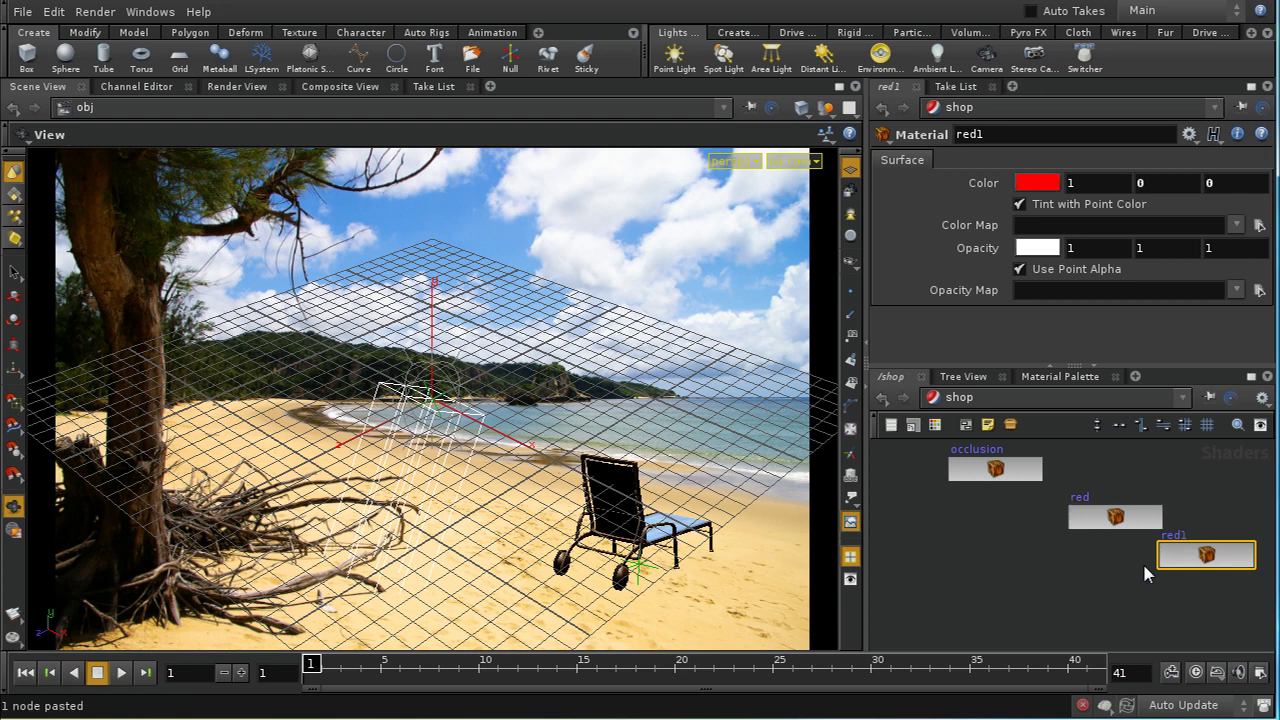
{"action": "left_click_drag", "start_coordinate": [1198, 557], "coordinate": [1109, 576]}
{"action": "type", "text": "b"}
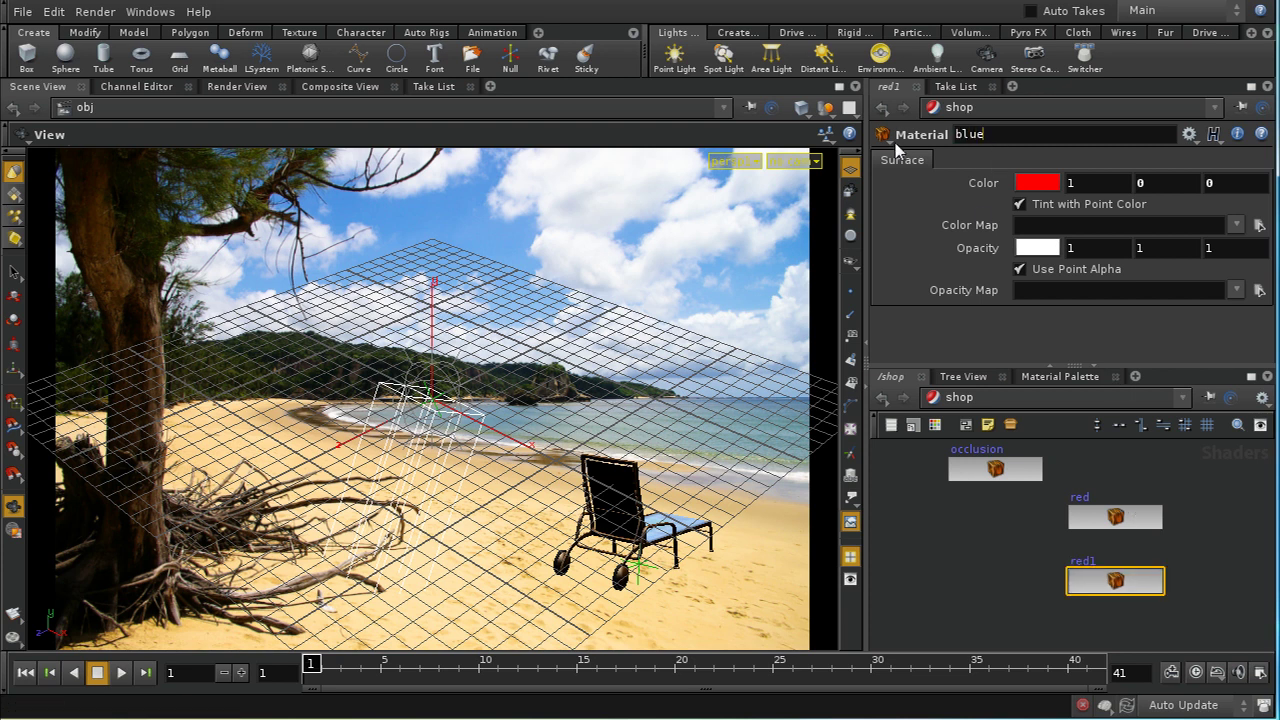
{"action": "type", "text": "lue"}
{"action": "key", "text": "Return"}
- Set the Color of the blue material to 0, 0, 1
{"action": "left_click", "coordinate": [1092, 185]}
{"action": "type", "text": "01"}
{"action": "key", "text": "Return"}
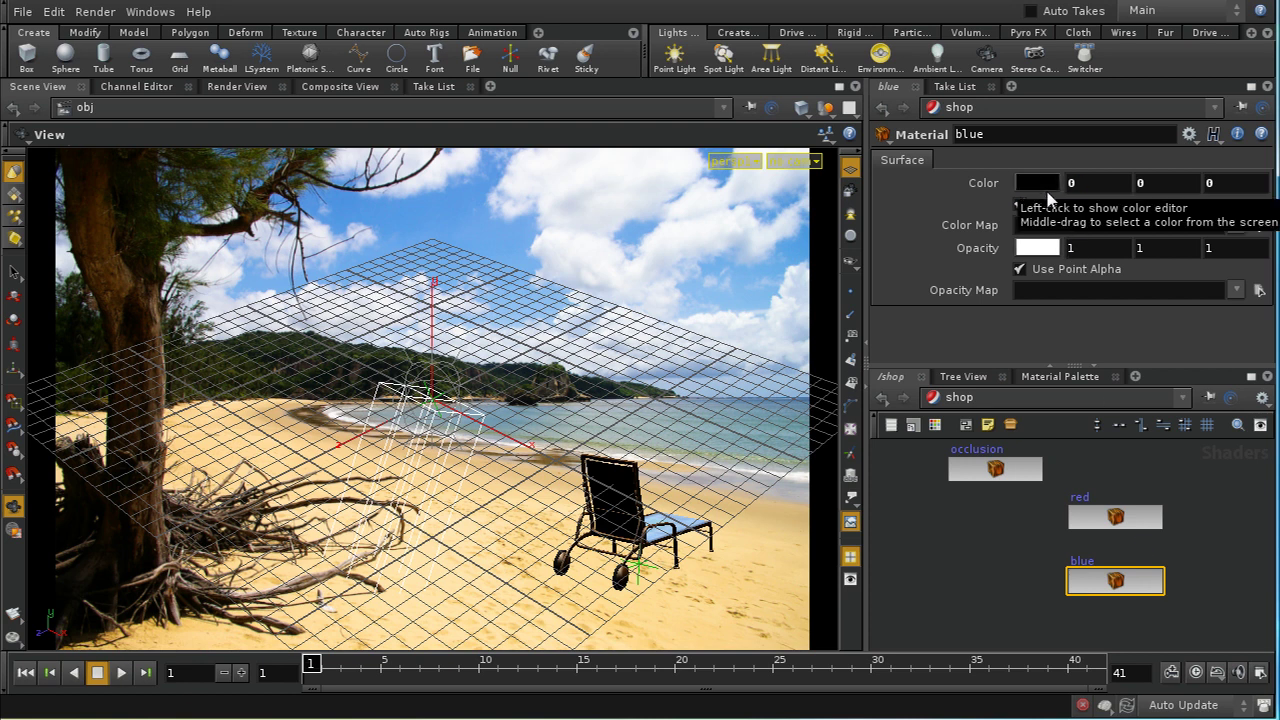
{"action": "left_click", "coordinate": [1137, 186]}
{"action": "type", "text": "1"}
{"action": "key", "text": "Return"}
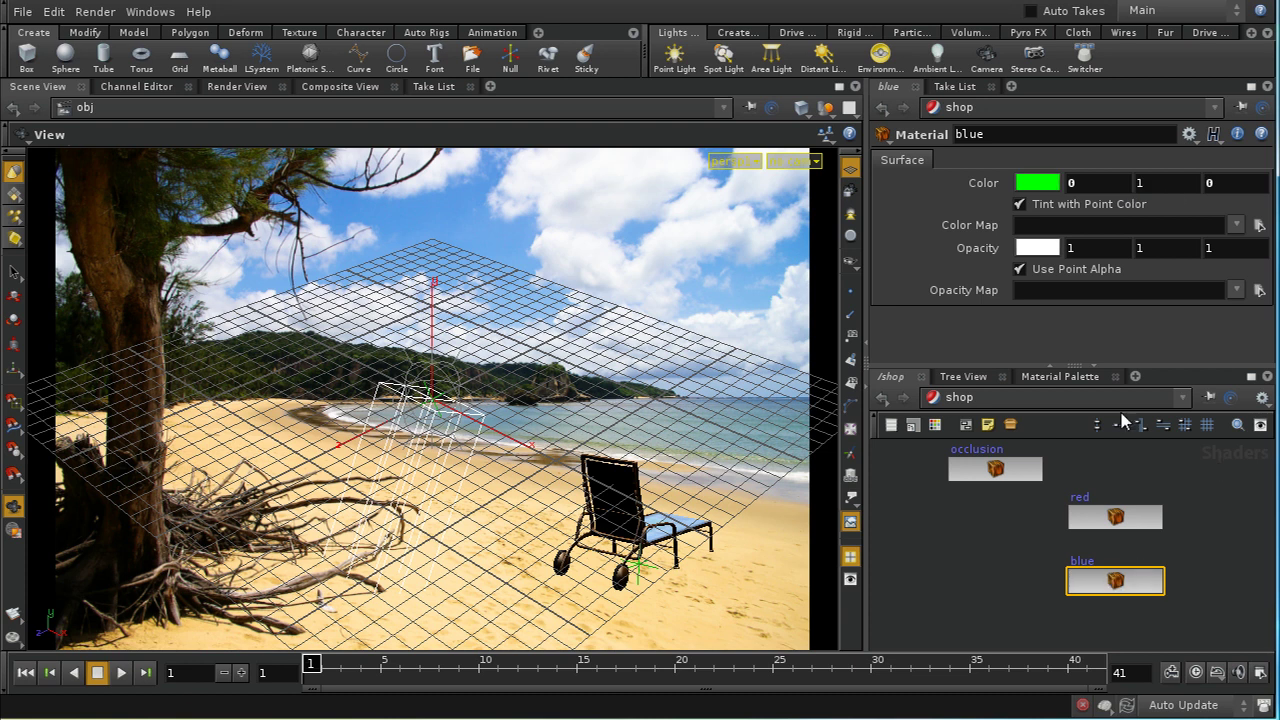
{"action": "type", "text": "0"}
{"action": "key", "text": "Tab"}
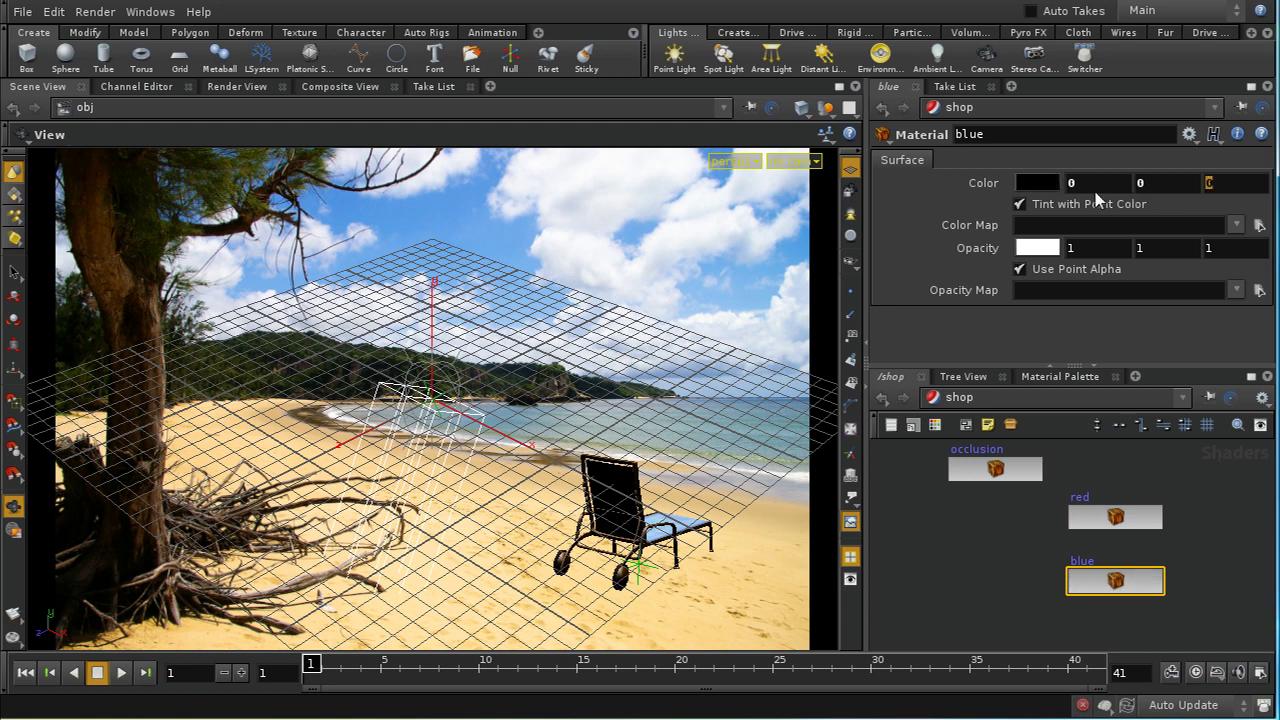
{"action": "type", "text": "1"}
{"action": "key", "text": "Return"}
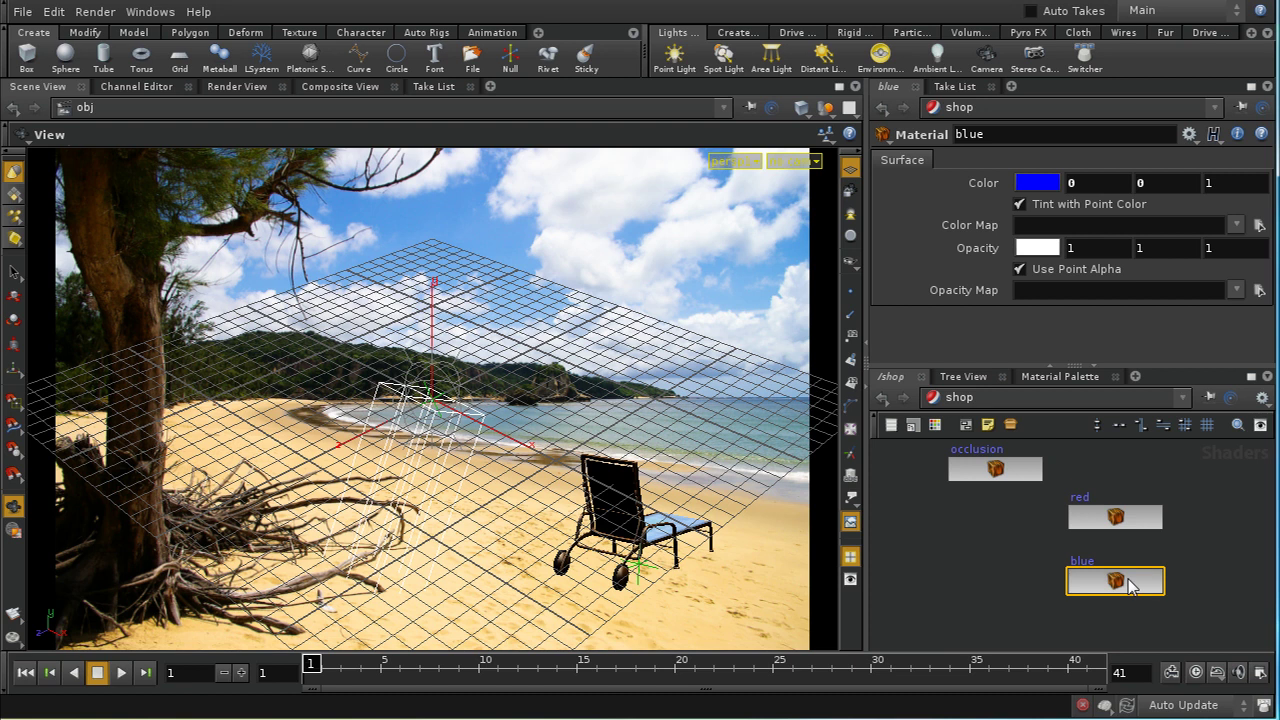
- Duplicate the blue material, place the copy below it and rename the copy as green
{"action": "key", "text": "ctrl+c"}
{"action": "key", "text": "ctrl+v"}
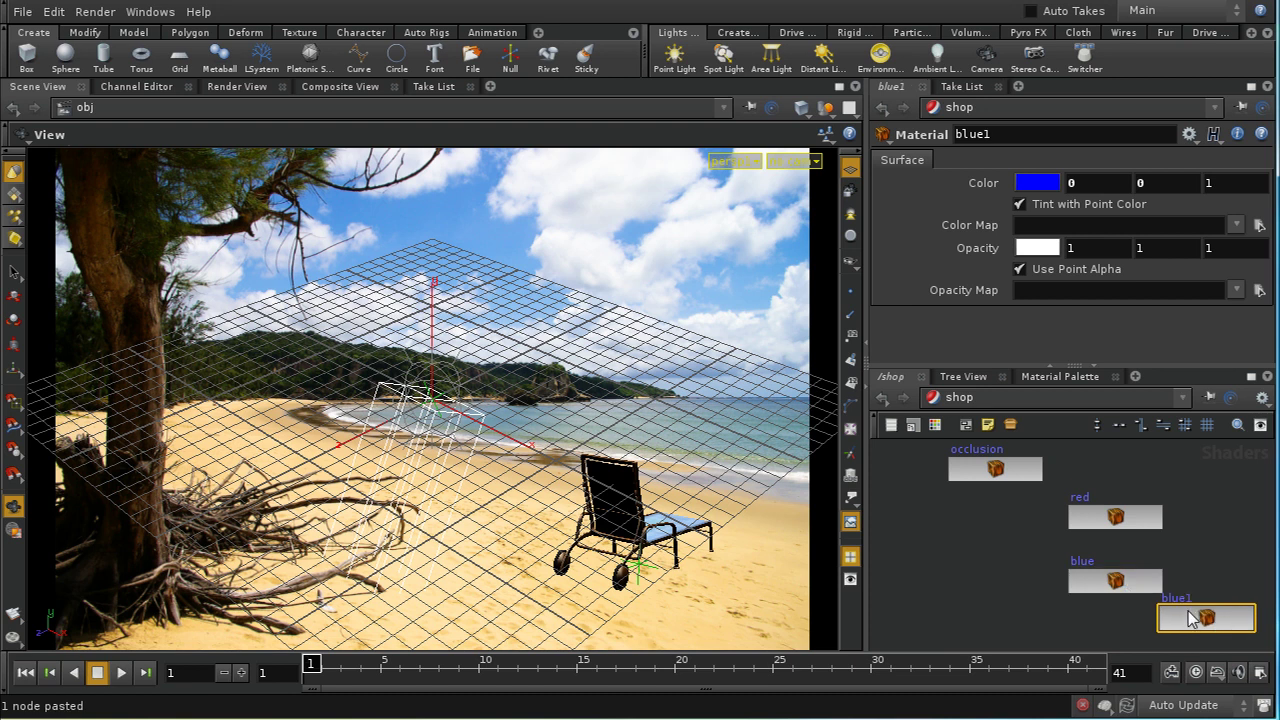
{"action": "left_click_drag", "start_coordinate": [1195, 618], "coordinate": [1094, 640]}
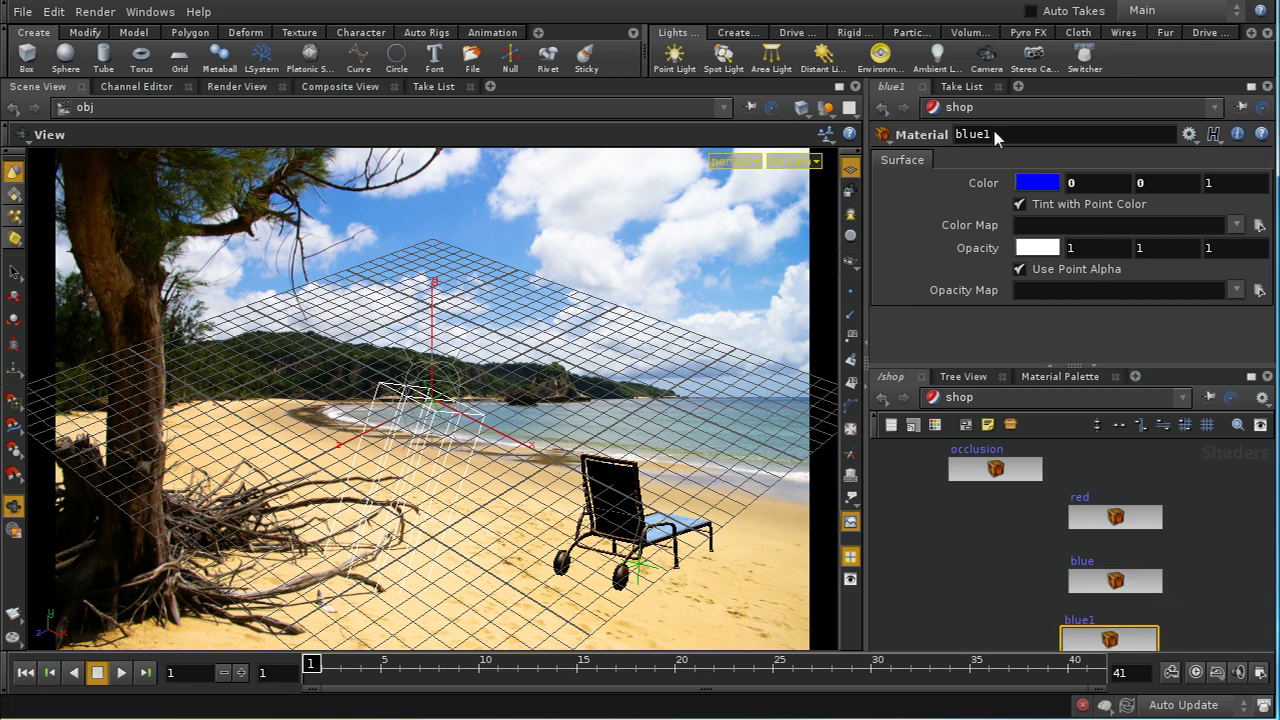
{"action": "double_click", "coordinate": [993, 134]}
{"action": "type", "text": "green"}
{"action": "key", "text": "Return"}
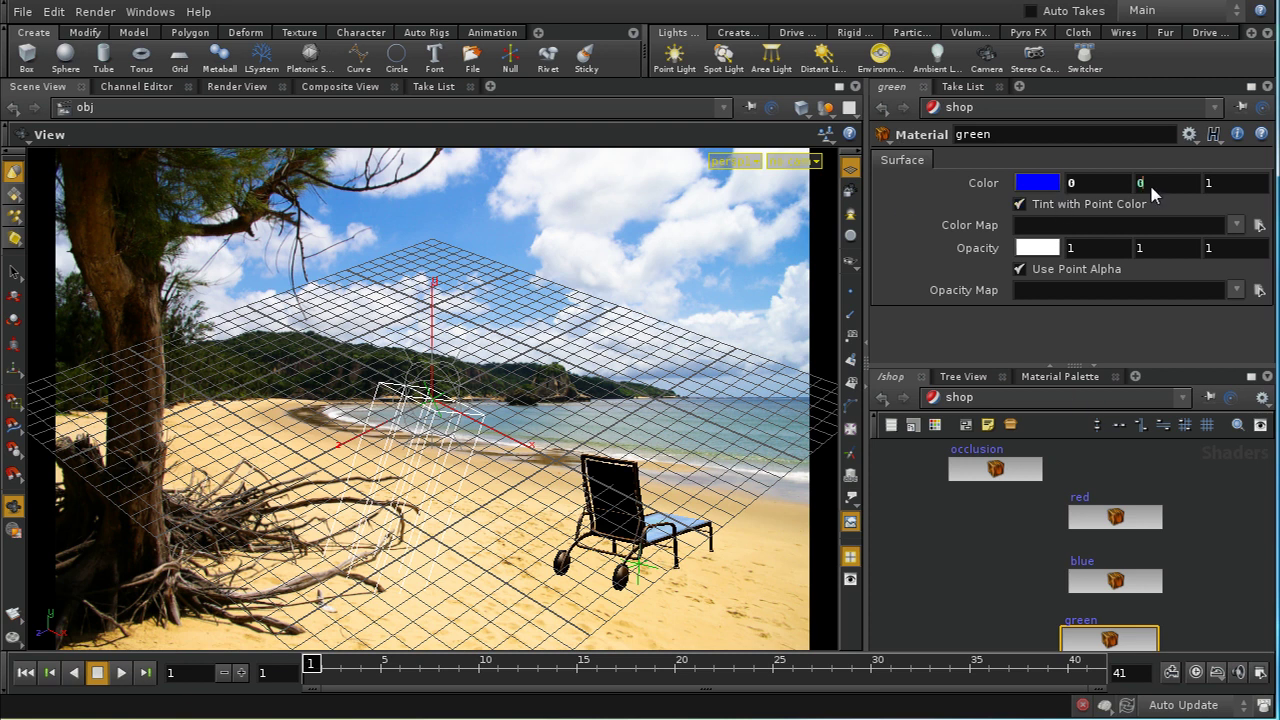
- Set the Color of the green material to 0, 1, 0 and line its node up under the other two
{"action": "type", "text": "1"}
{"action": "key", "text": "Tab"}
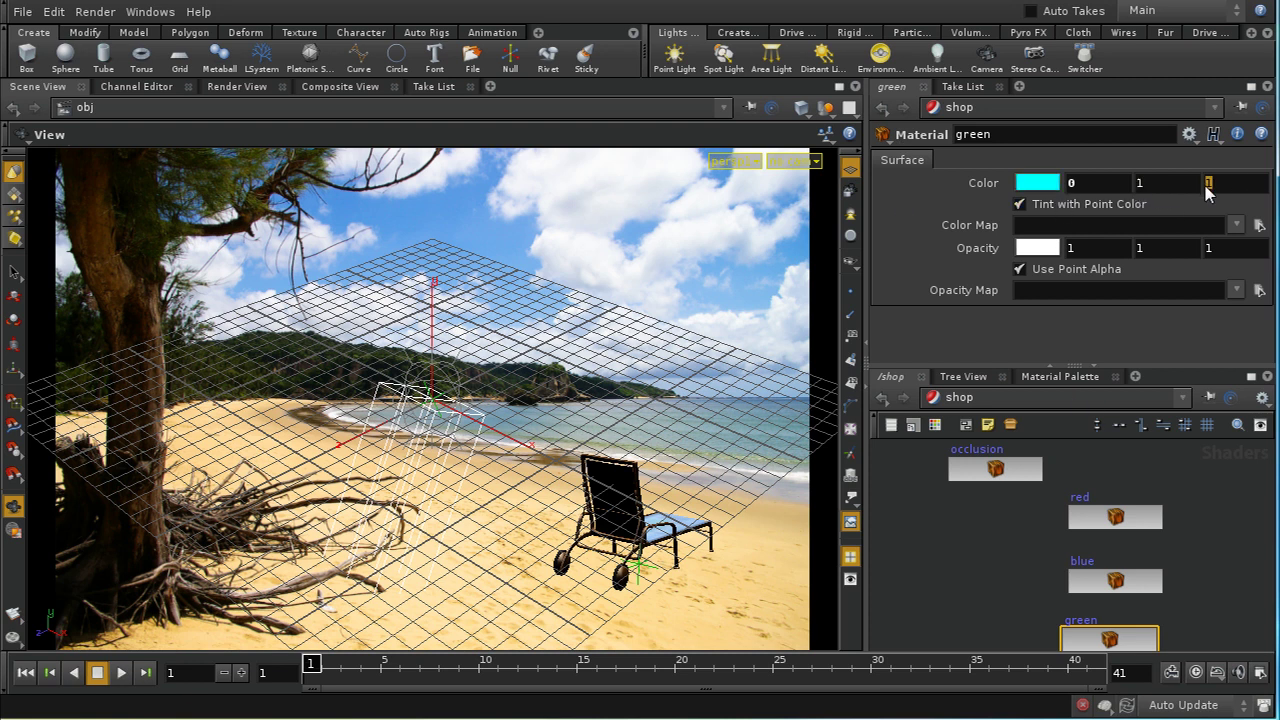
{"action": "type", "text": "0"}
{"action": "key", "text": "Return"}
{"action": "scroll", "coordinate": [1194, 571], "scroll_direction": "down", "scroll_amount": 1}
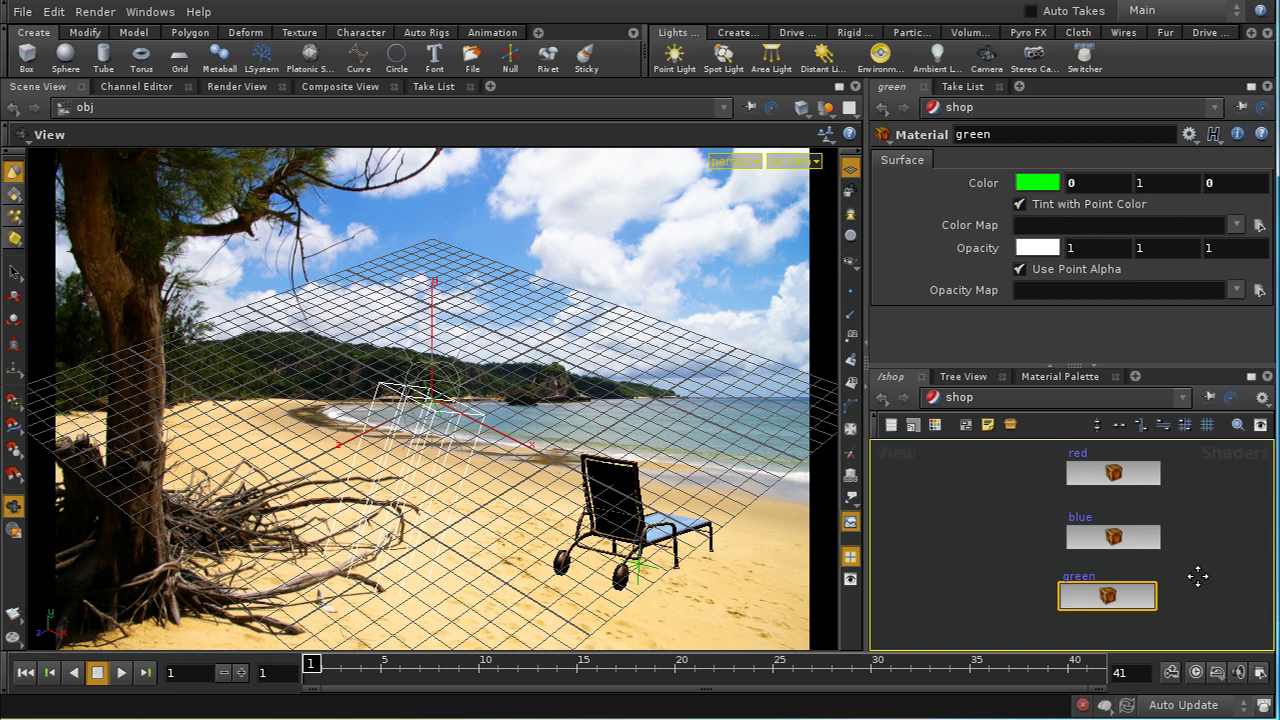
{"action": "left_click_drag", "start_coordinate": [1146, 613], "coordinate": [1150, 603]}
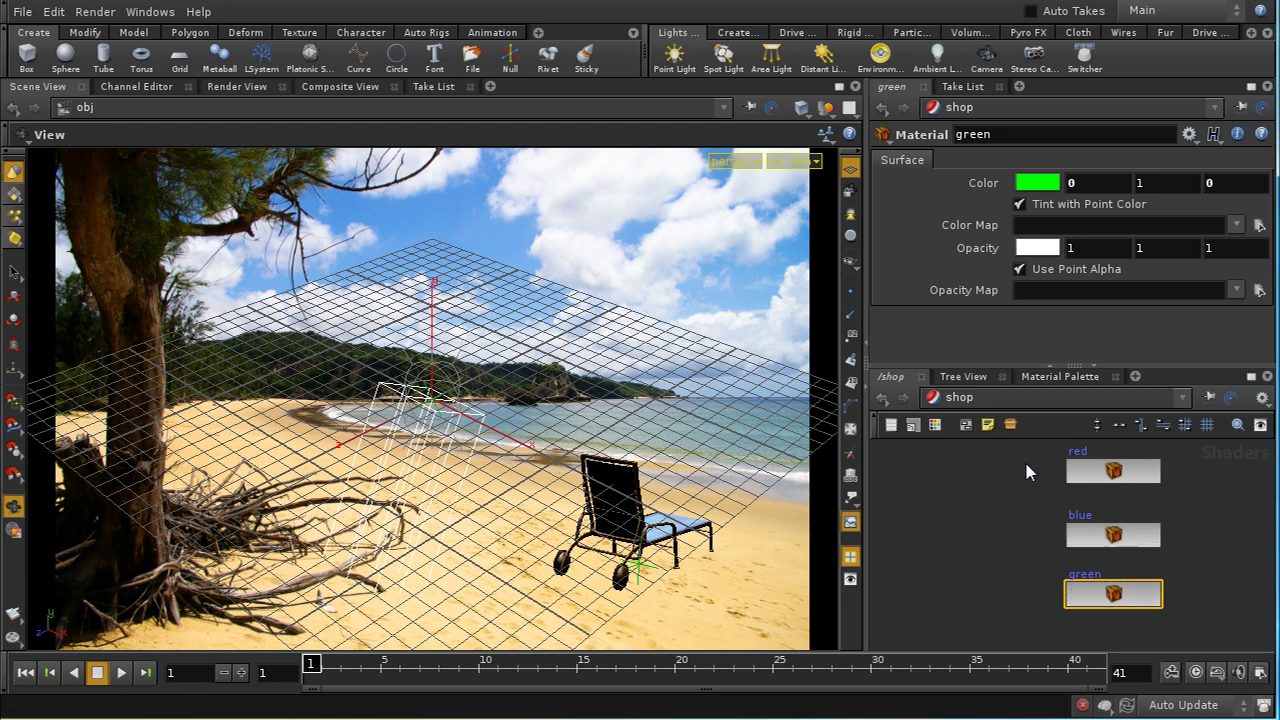
- Return to the obj network and create a new take named masks
{"action": "left_click", "coordinate": [993, 397]}
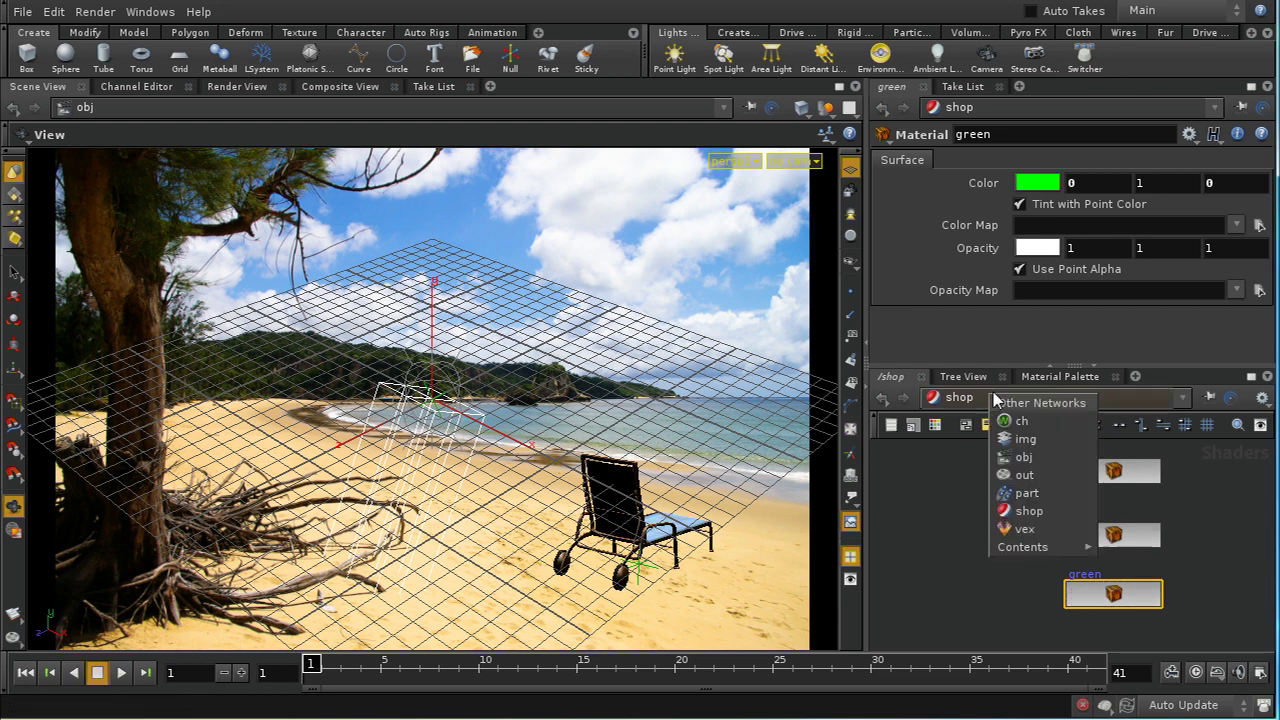
{"action": "left_click", "coordinate": [1020, 457]}
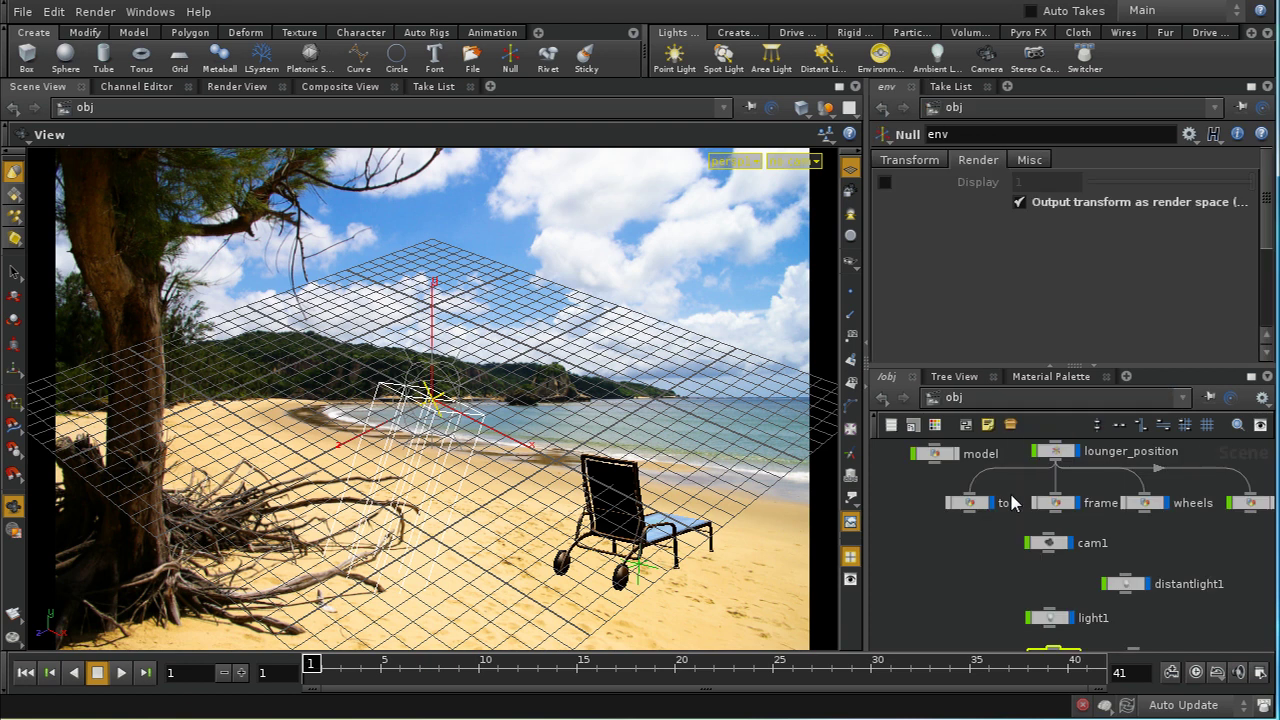
{"action": "left_click", "coordinate": [1160, 12]}
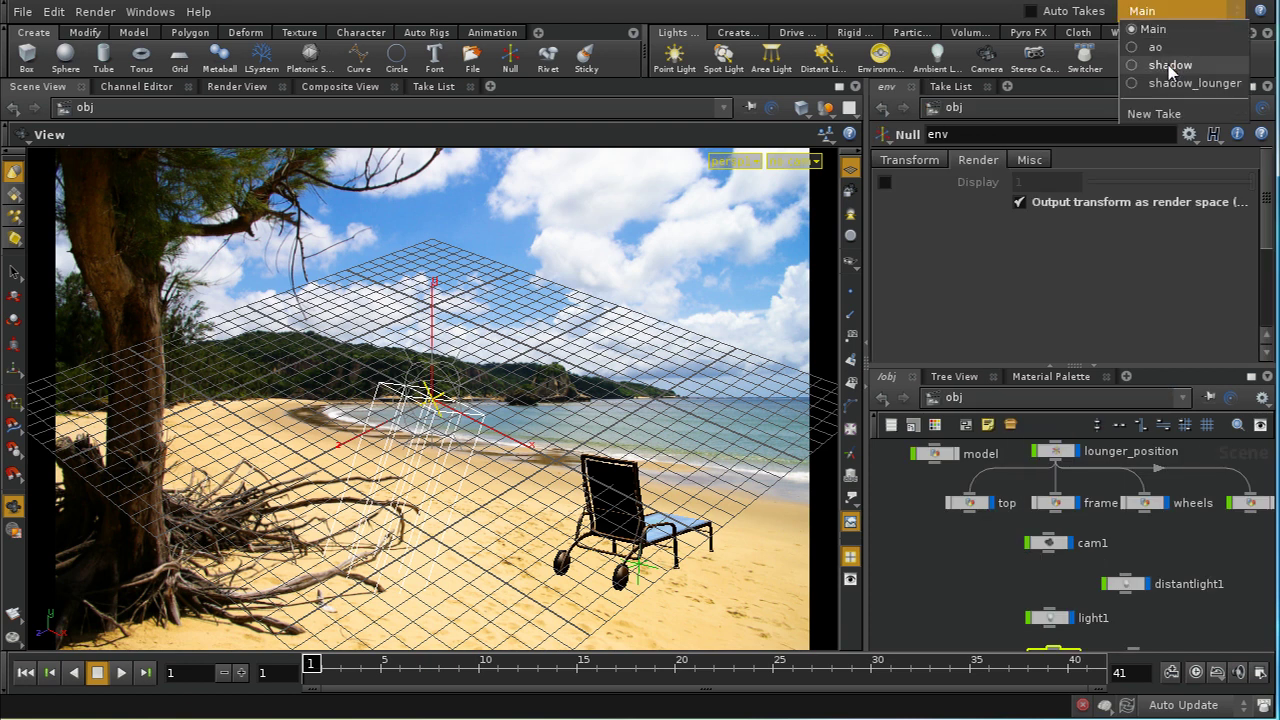
{"action": "left_click", "coordinate": [1150, 114]}
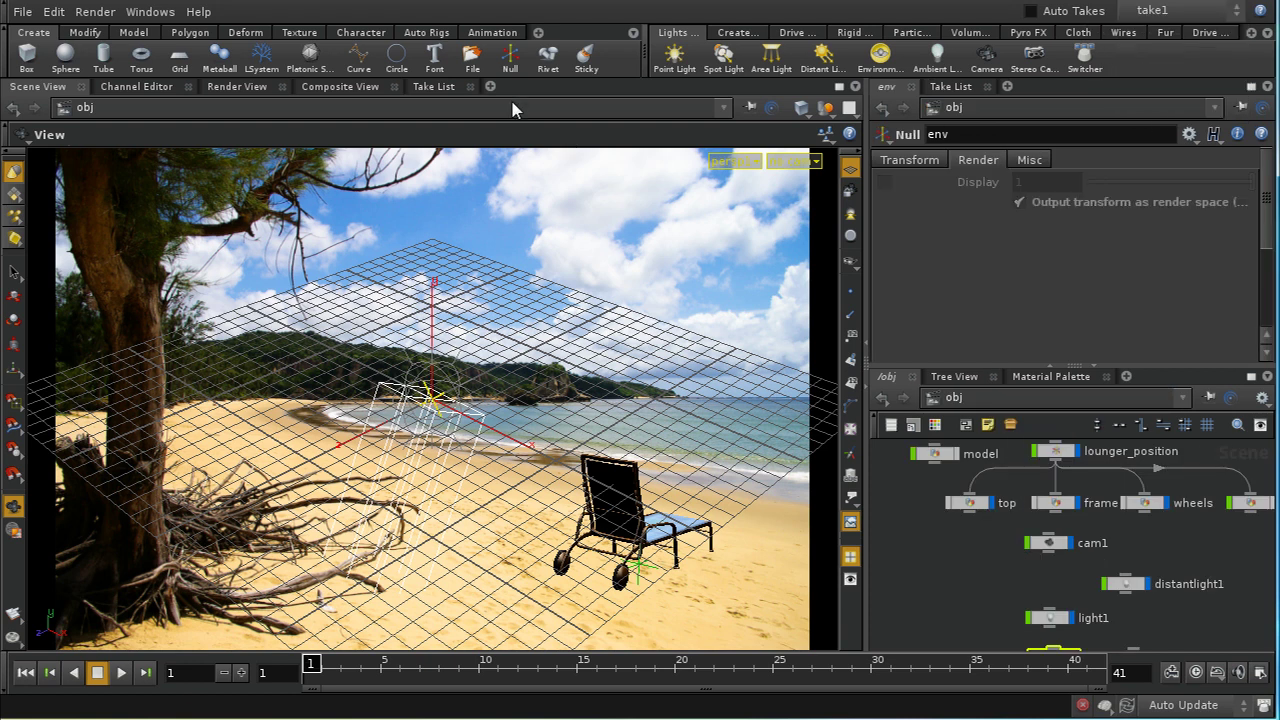
{"action": "left_click", "coordinate": [433, 86]}
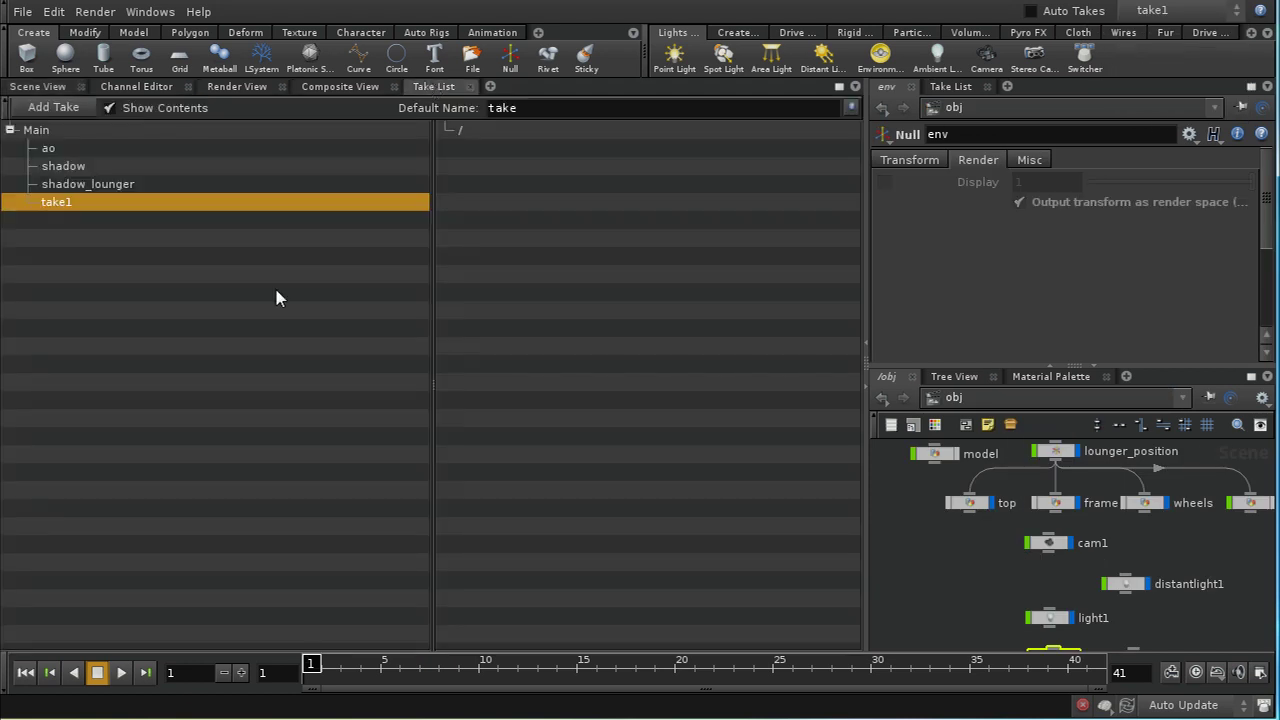
{"action": "right_click", "coordinate": [84, 211]}
{"action": "left_click", "coordinate": [98, 427]}
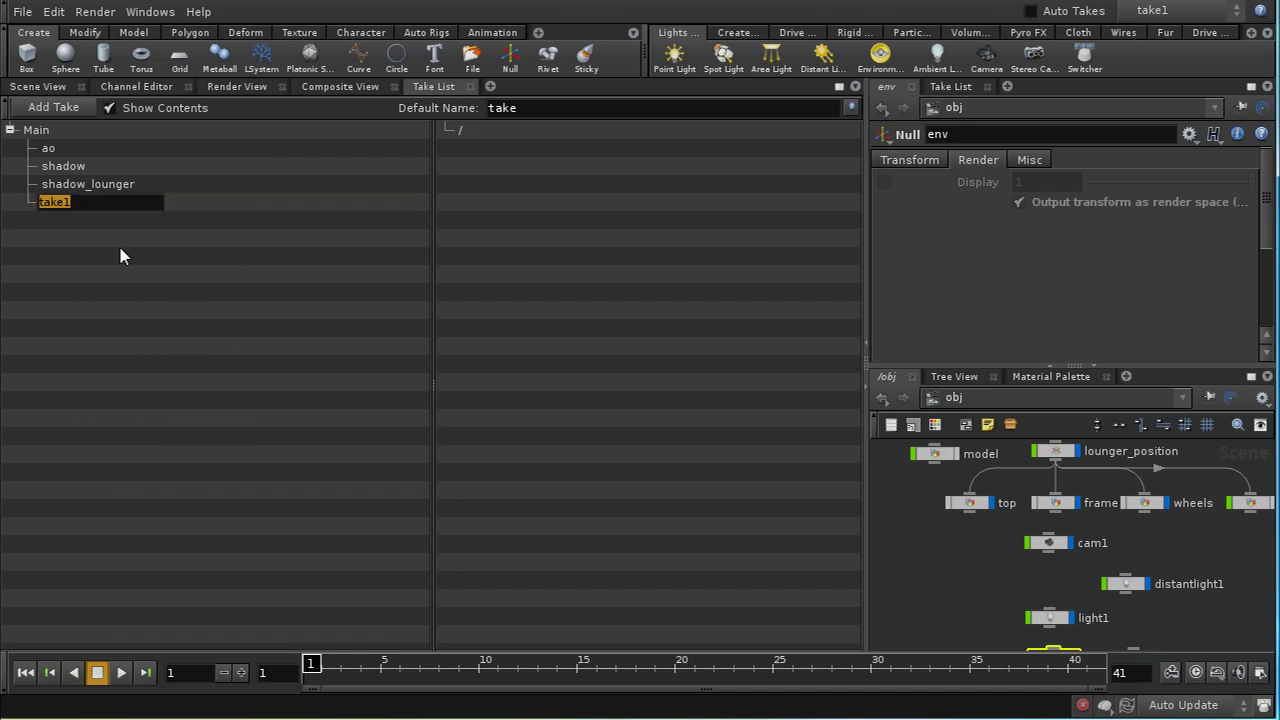
{"action": "type", "text": "masks"}
{"action": "key", "text": "Return"}
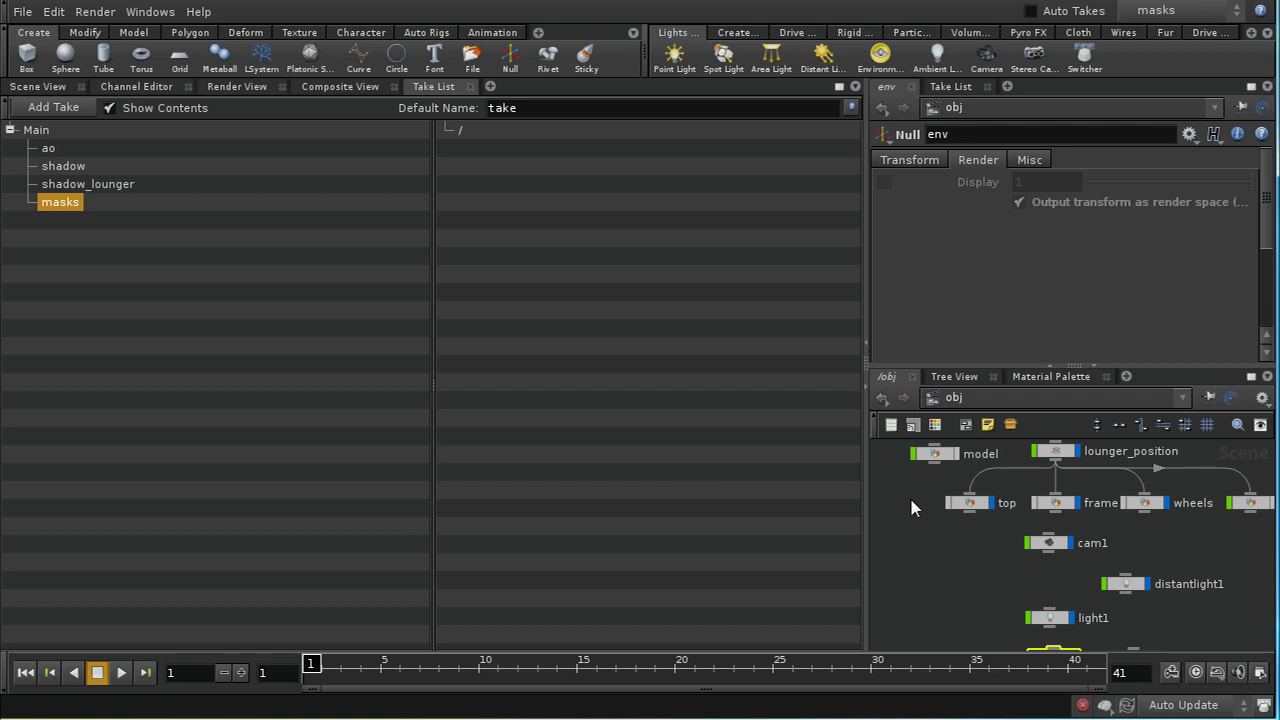
- Include the top object's Material parameter in the masks take and assign it /shop/red
{"action": "left_click", "coordinate": [957, 504]}
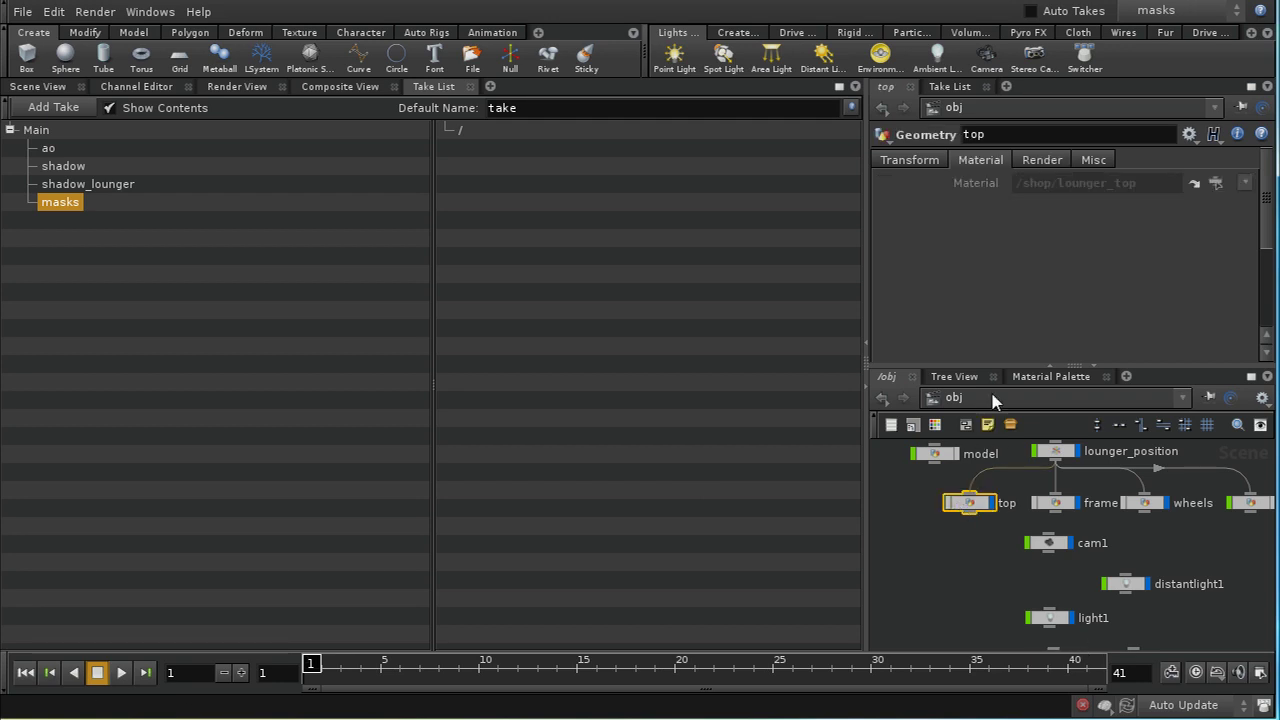
{"action": "right_click", "coordinate": [980, 186]}
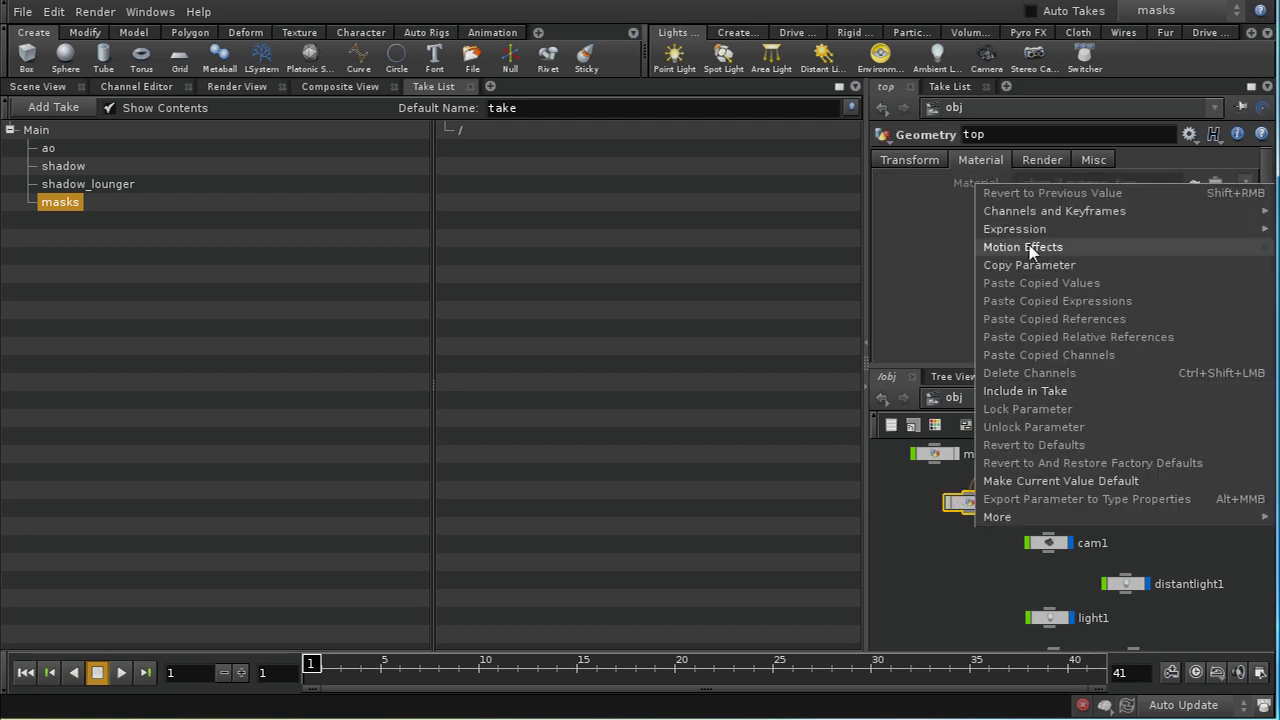
{"action": "left_click", "coordinate": [1030, 393]}
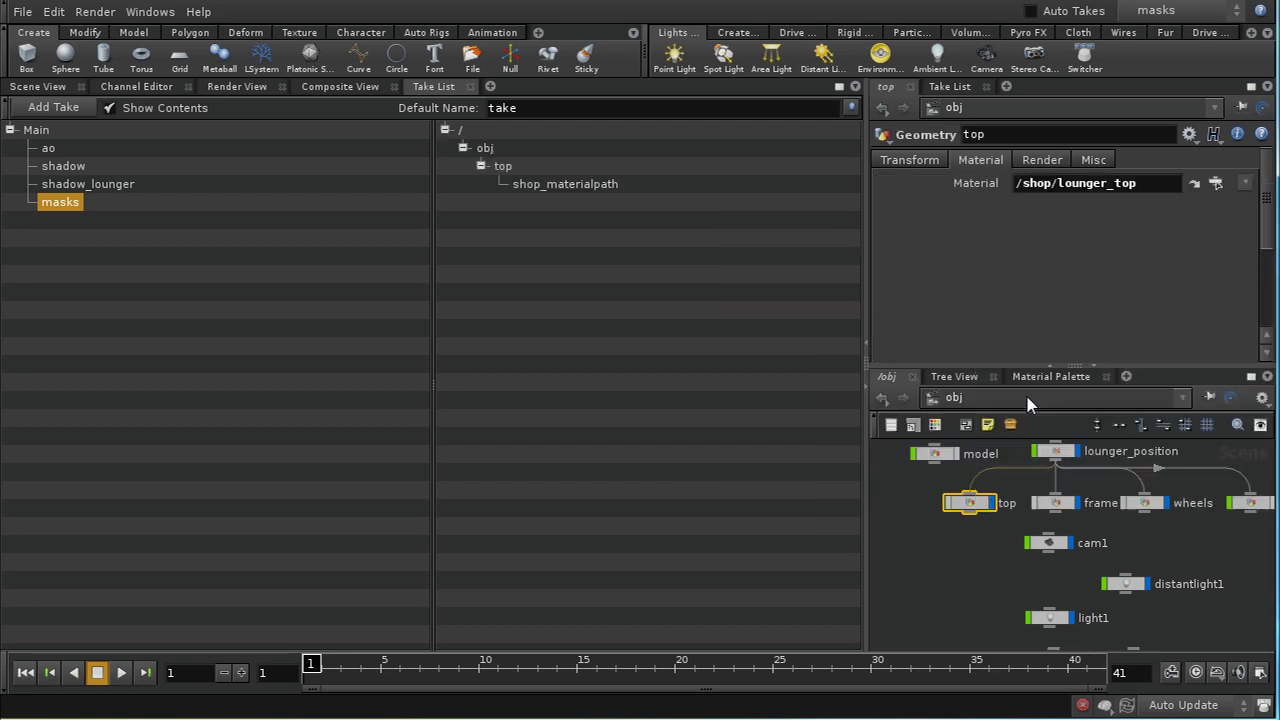
{"action": "left_click", "coordinate": [1216, 183]}
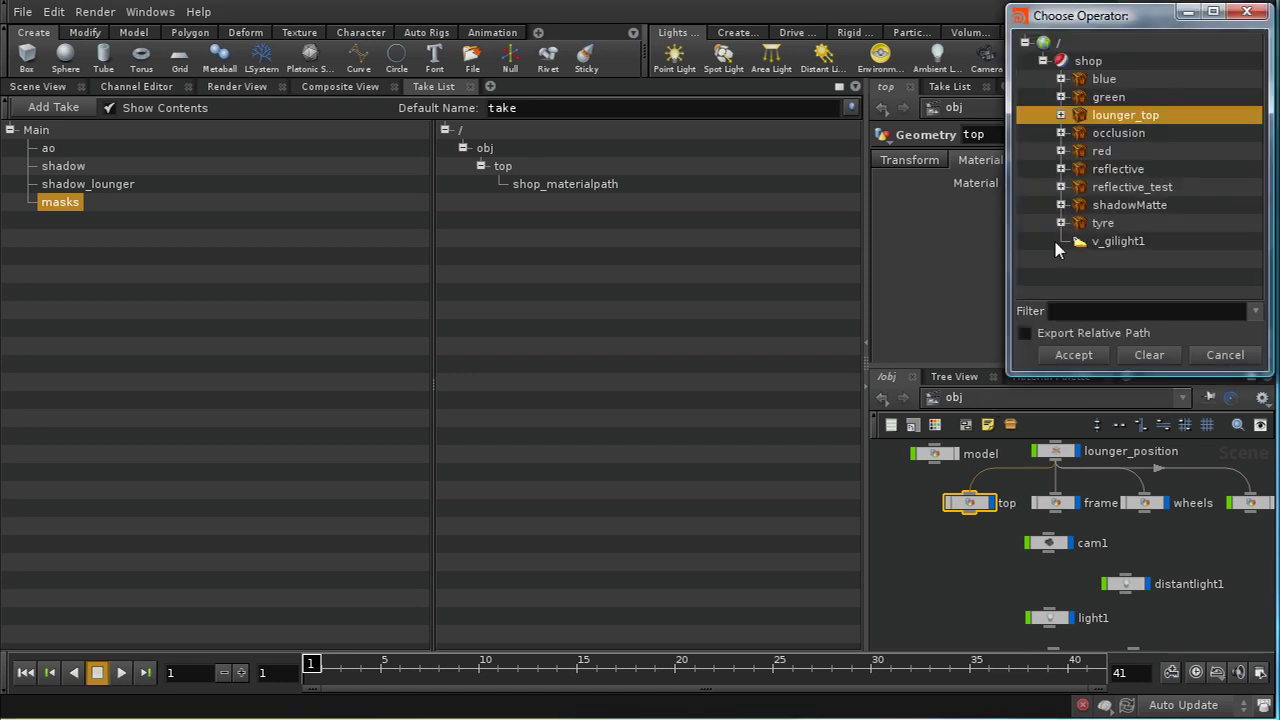
{"action": "left_click", "coordinate": [1102, 151]}
{"action": "left_click", "coordinate": [1087, 352]}
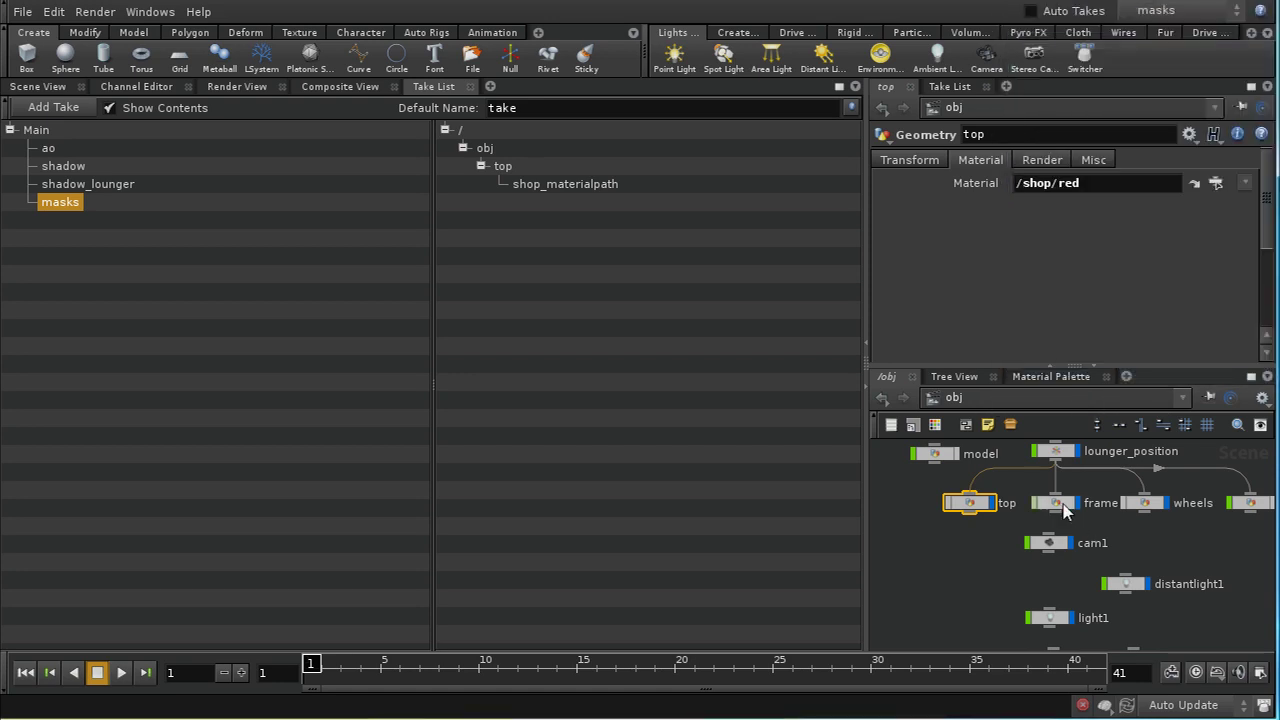
- Include the frame object's Material parameter in the masks take and assign it the blue material from /shop
{"action": "left_click", "coordinate": [1063, 508]}
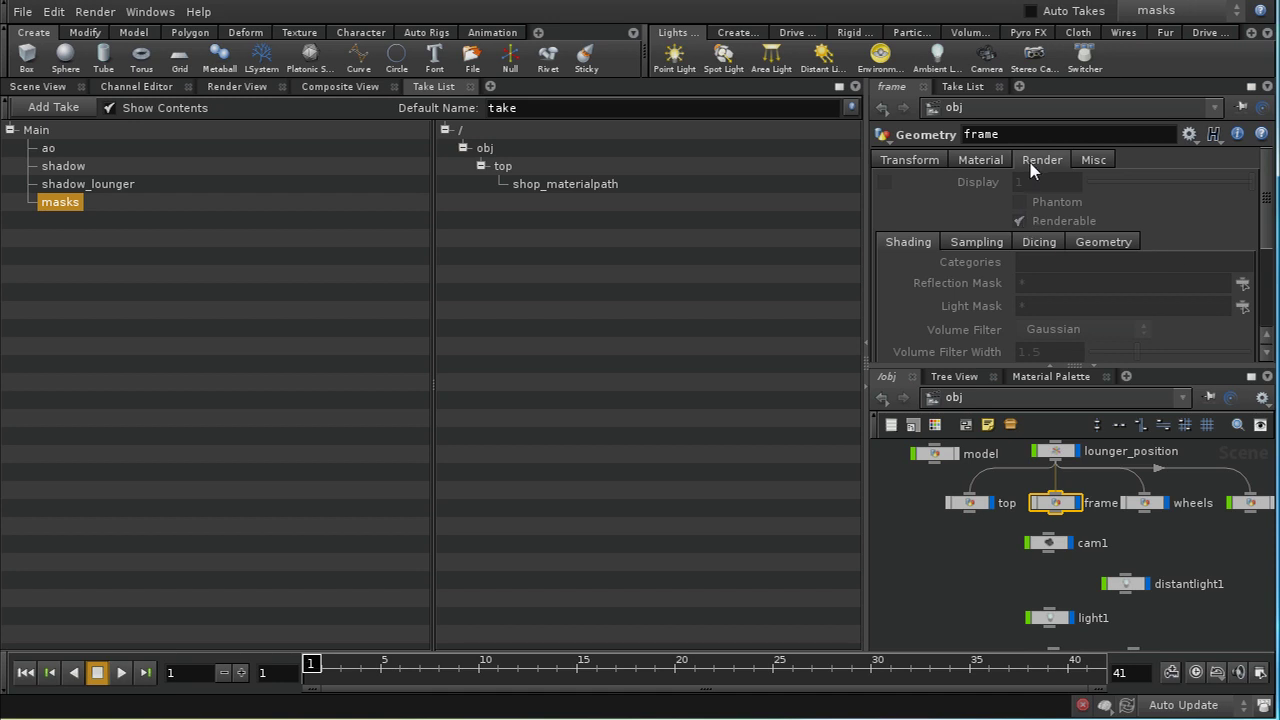
{"action": "left_click", "coordinate": [980, 162]}
{"action": "right_click", "coordinate": [990, 190]}
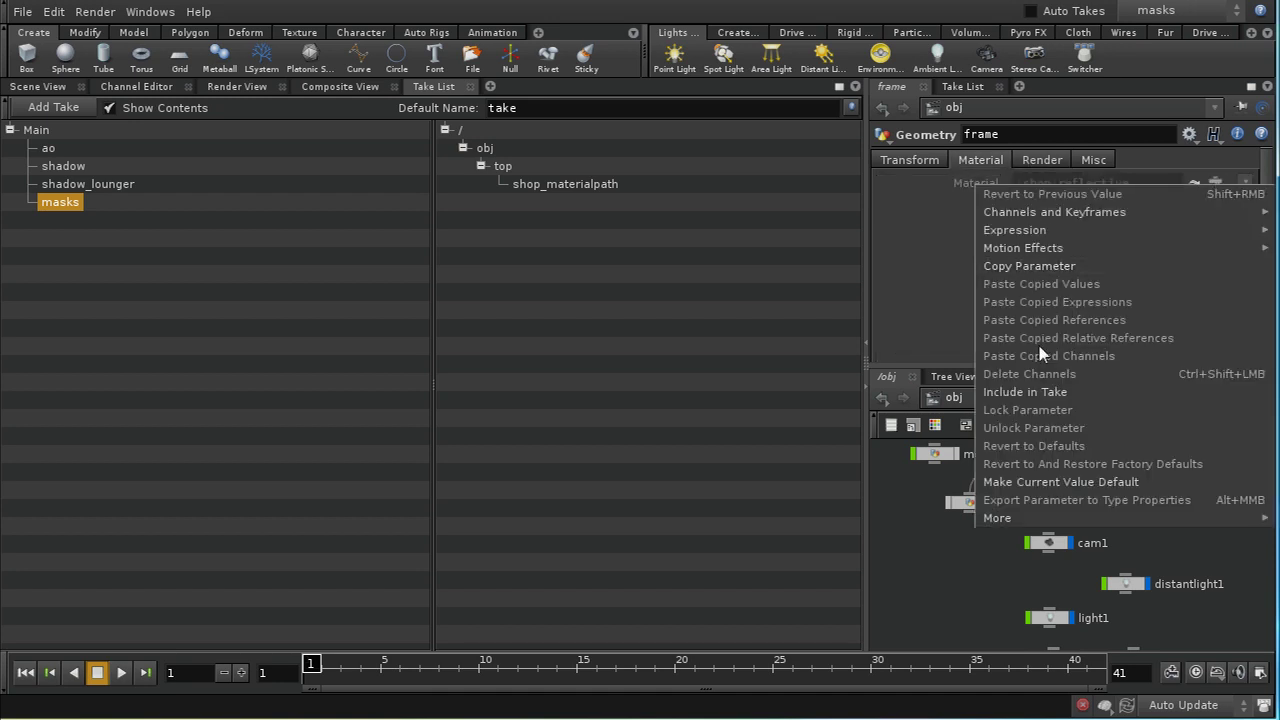
{"action": "left_click", "coordinate": [1040, 395]}
{"action": "left_click", "coordinate": [1215, 184]}
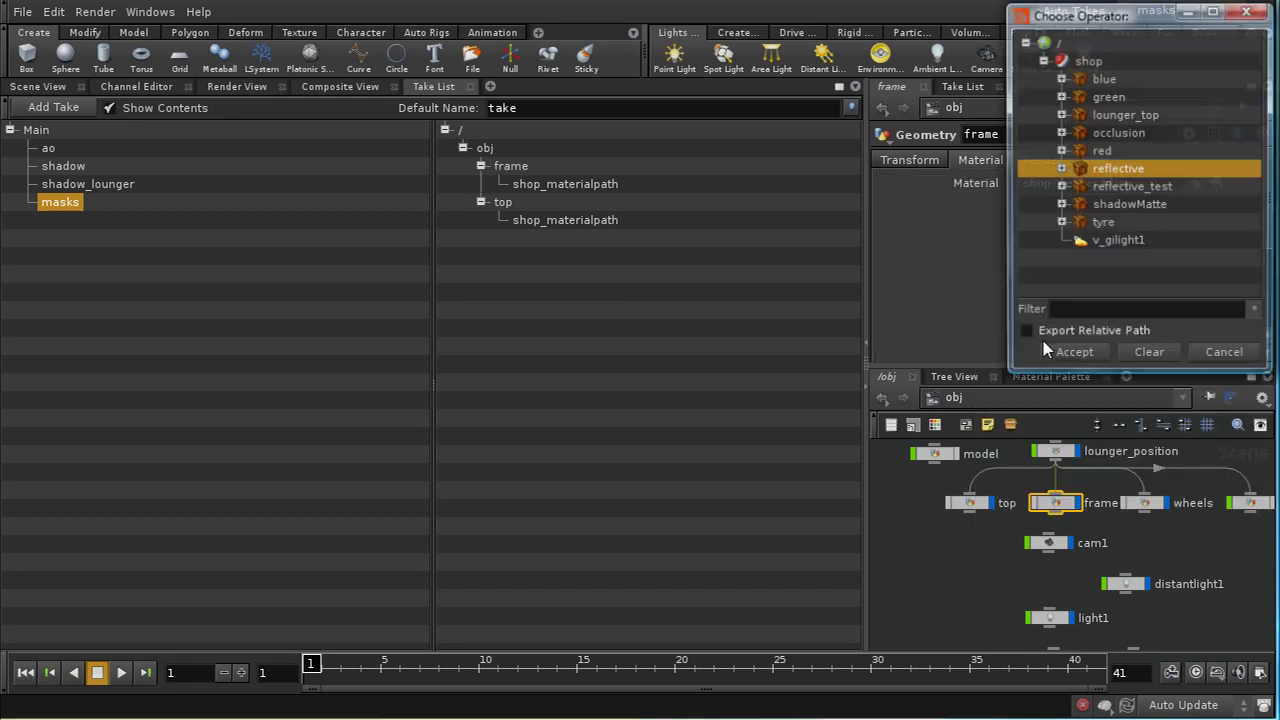
{"action": "left_click", "coordinate": [1104, 79]}
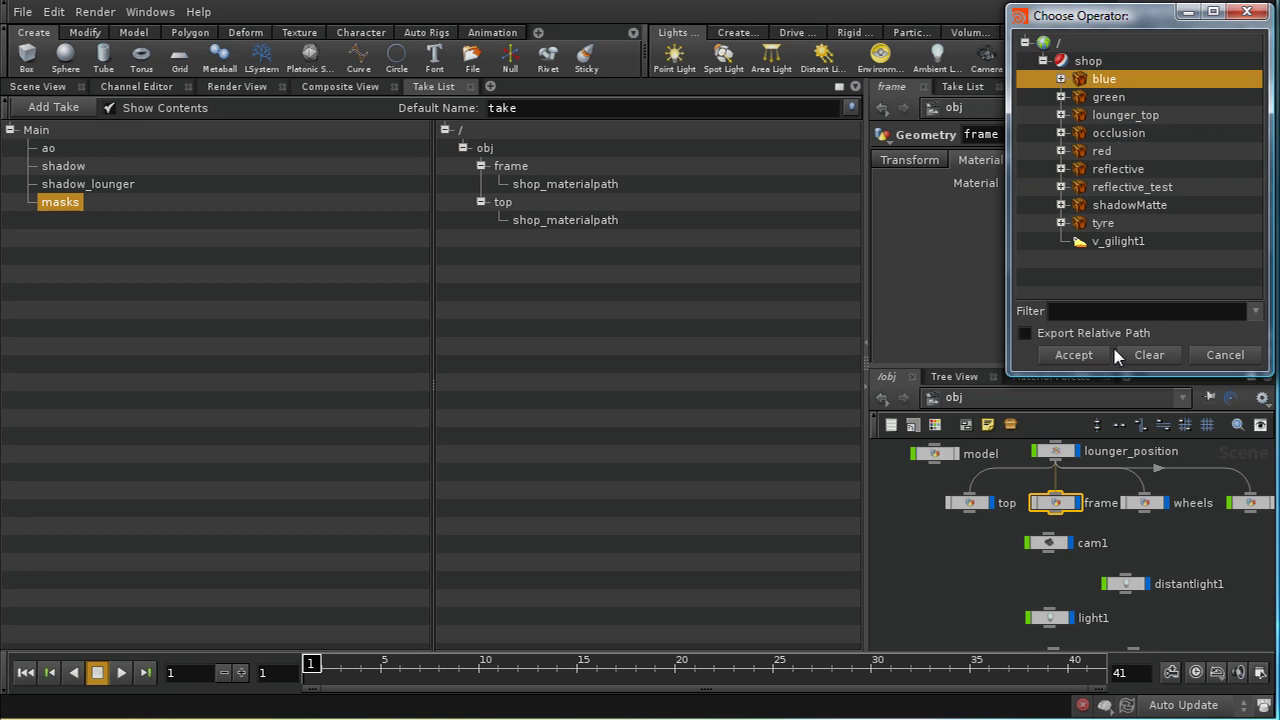
{"action": "left_click", "coordinate": [1080, 355]}
- Include the wheels object's Material parameter in the masks take and assign it /shop/green
{"action": "left_click", "coordinate": [1147, 505]}
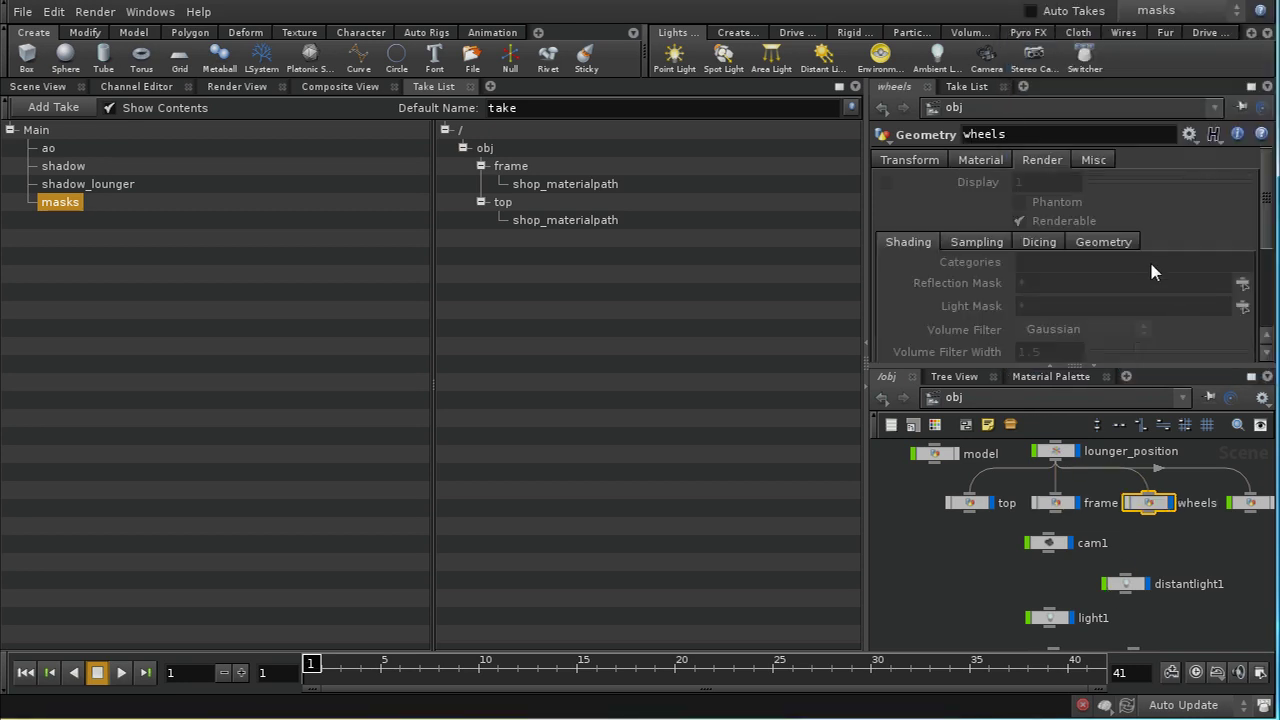
{"action": "left_click", "coordinate": [980, 160]}
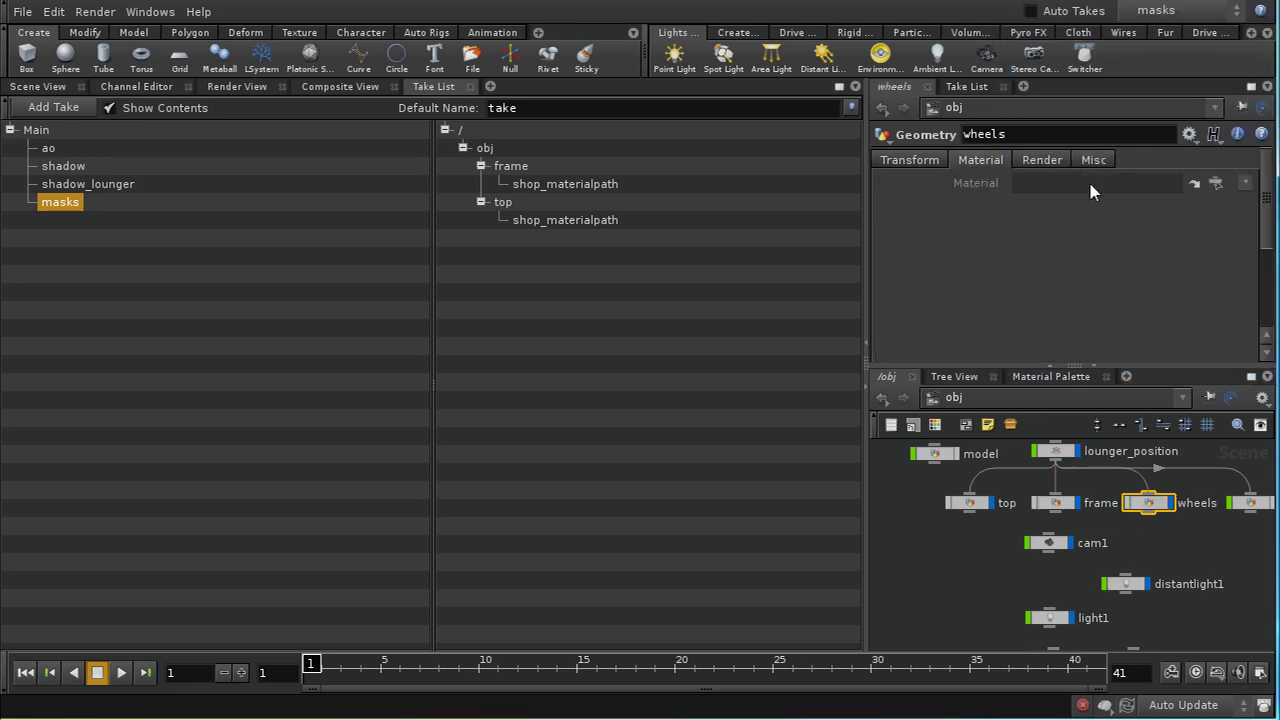
{"action": "right_click", "coordinate": [926, 184]}
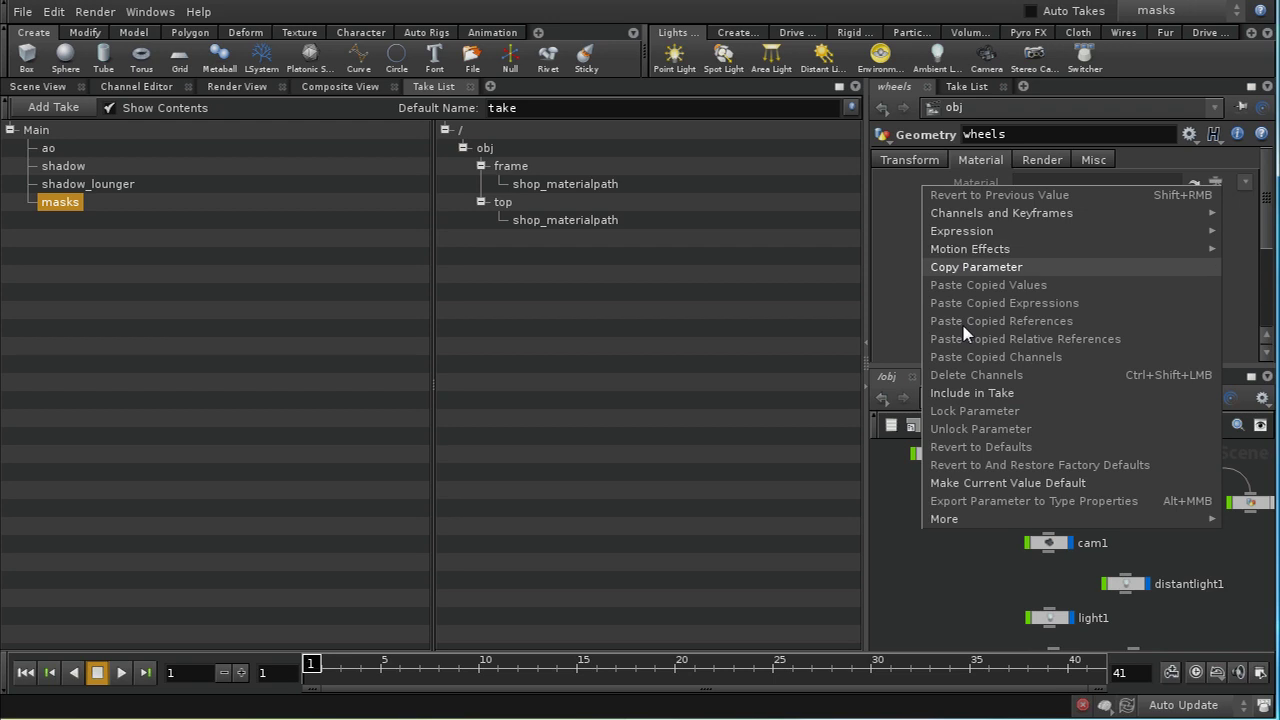
{"action": "left_click", "coordinate": [960, 394]}
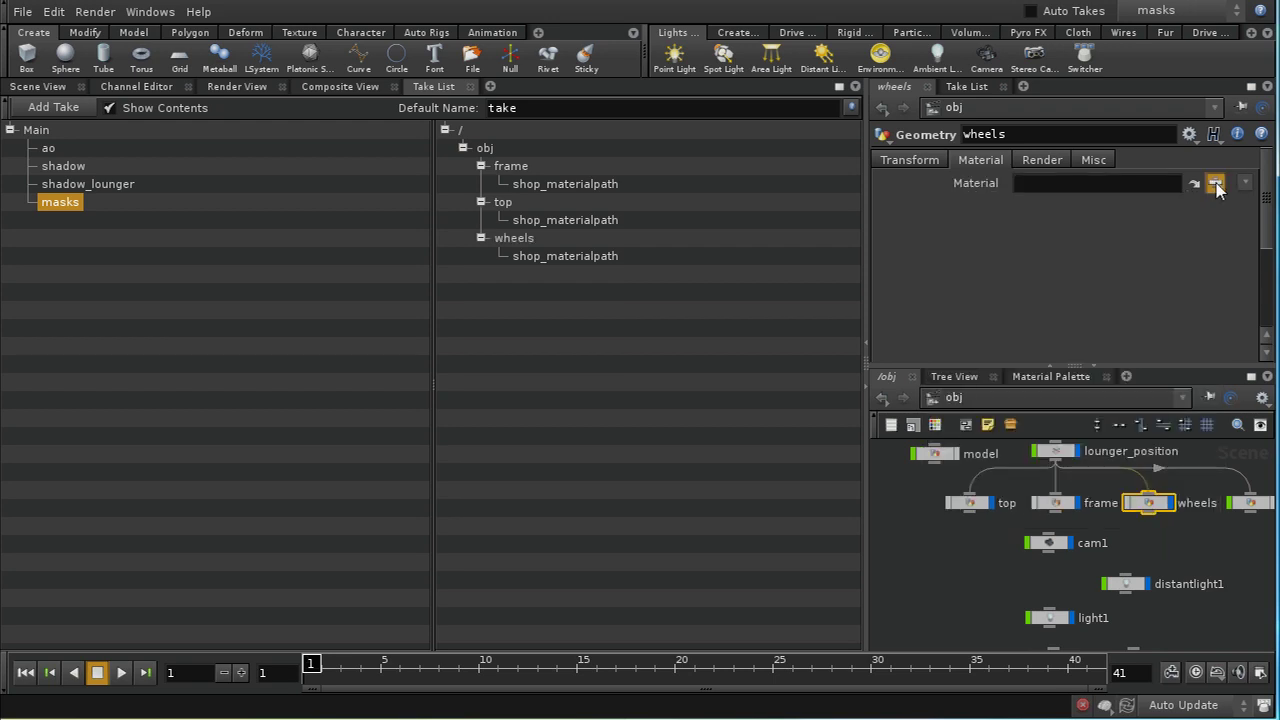
{"action": "left_click", "coordinate": [1216, 183]}
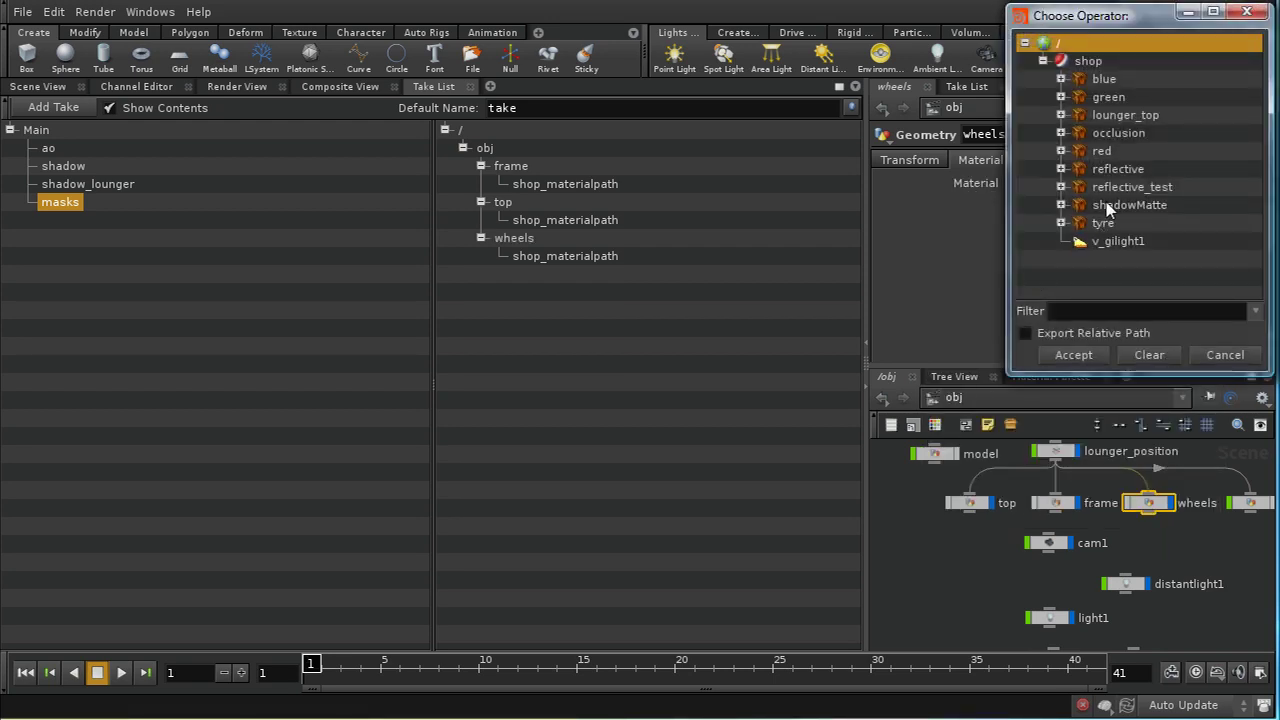
{"action": "left_click", "coordinate": [1128, 97]}
{"action": "left_click", "coordinate": [1072, 355]}
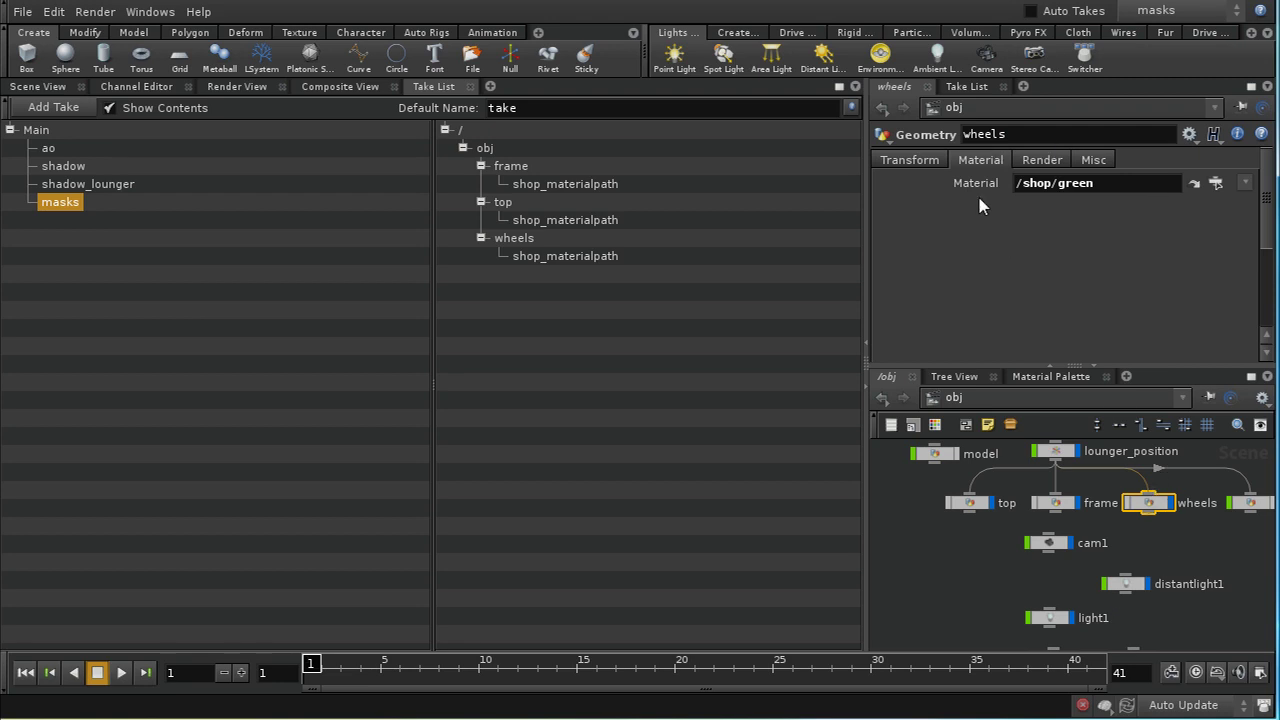
- Inside the wheels object, include the material1 node's bypass flag in the masks take and bypass the node
{"action": "double_click", "coordinate": [1150, 506]}
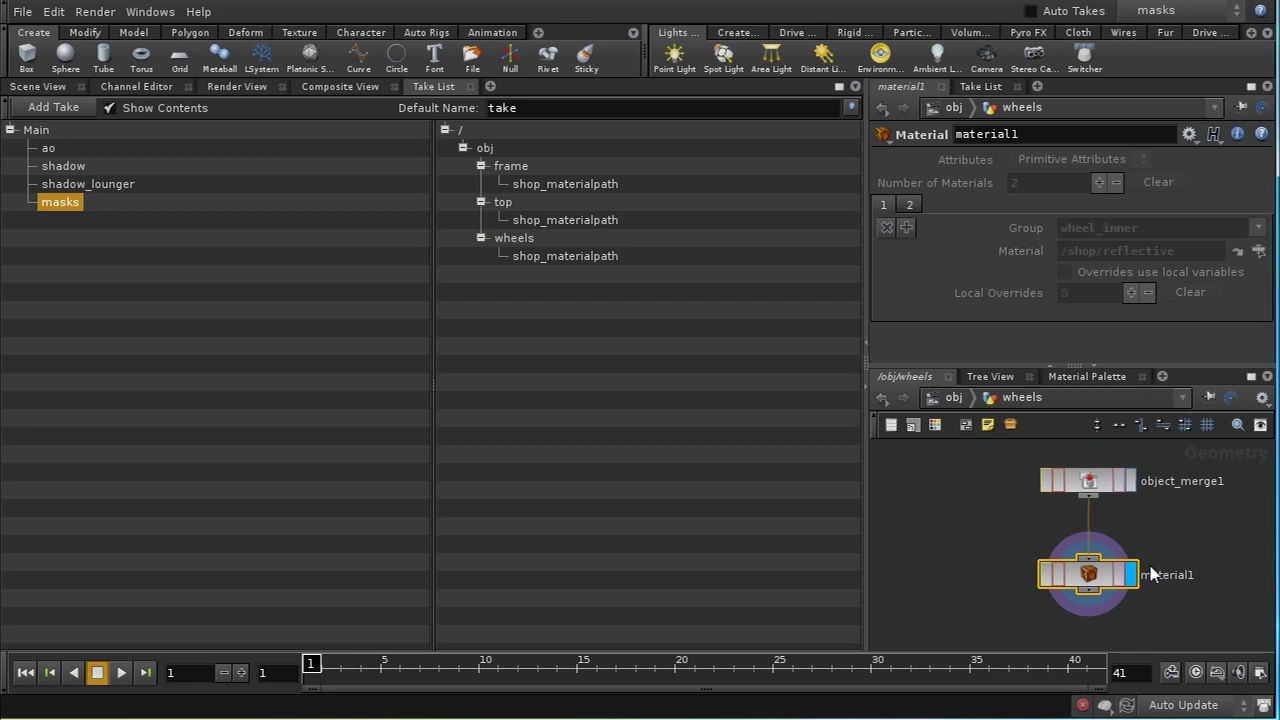
{"action": "left_click", "coordinate": [1040, 590]}
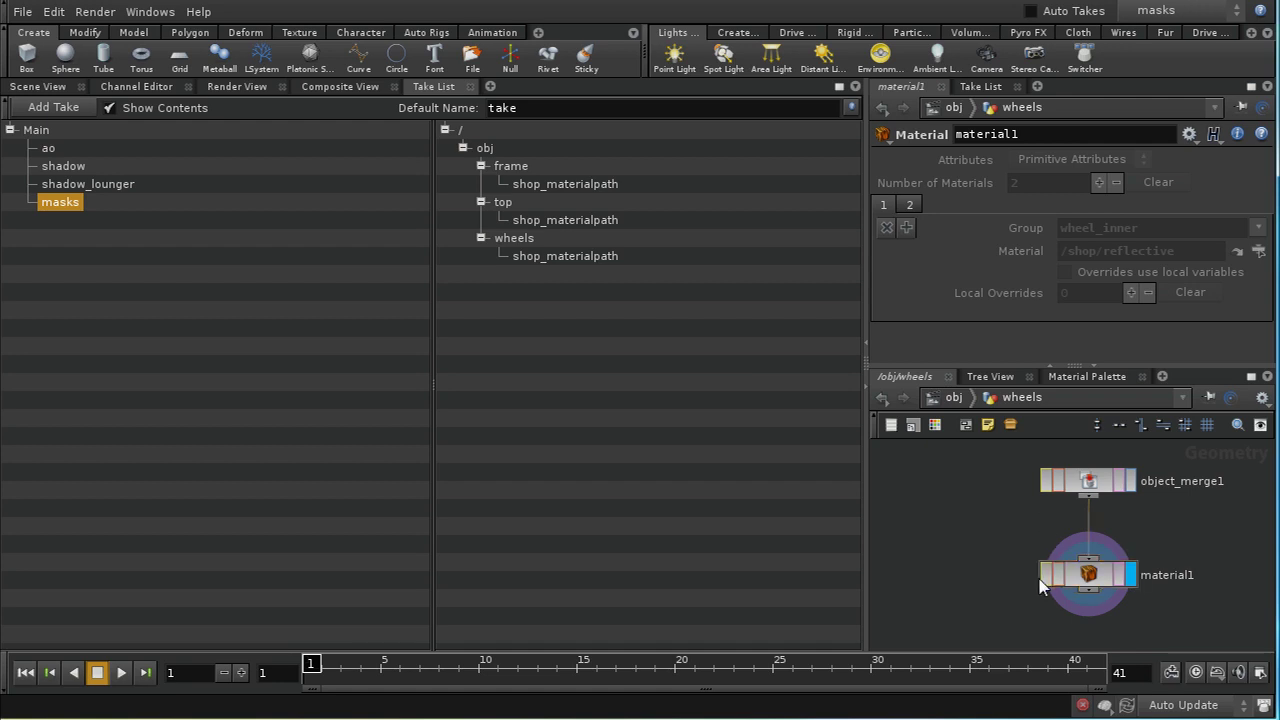
{"action": "right_click", "coordinate": [1093, 575]}
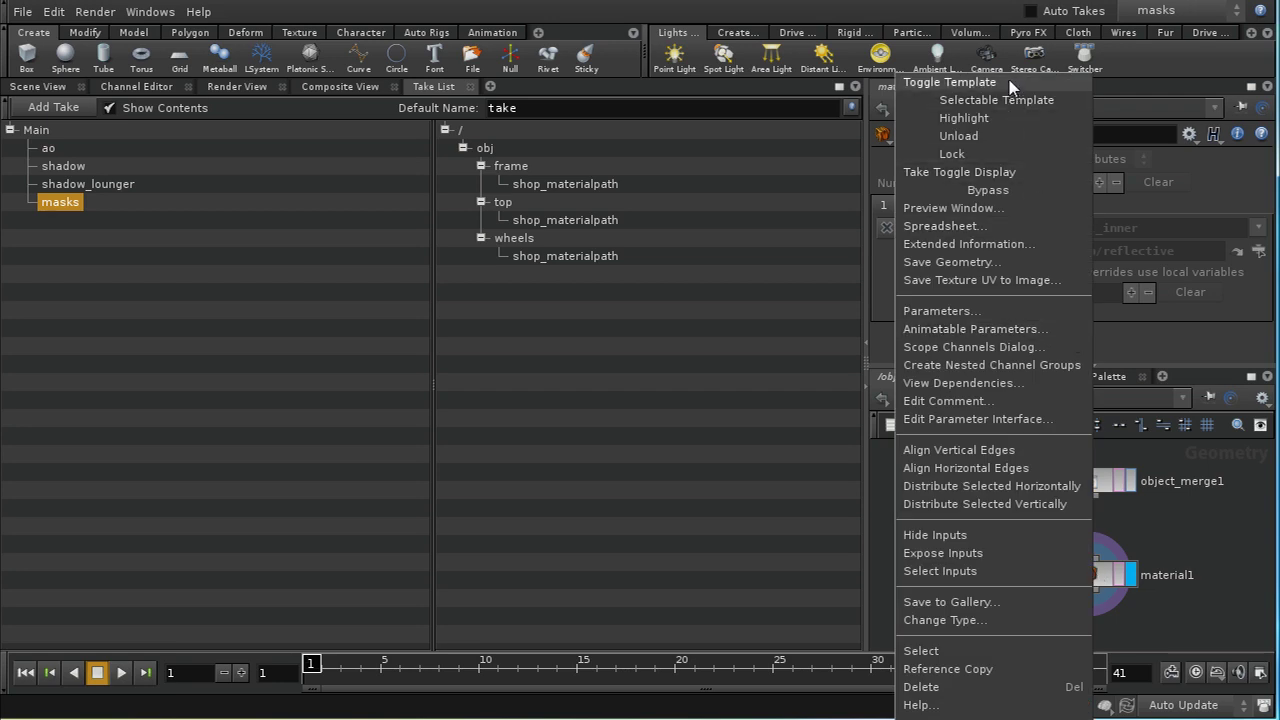
{"action": "left_click", "coordinate": [1009, 189]}
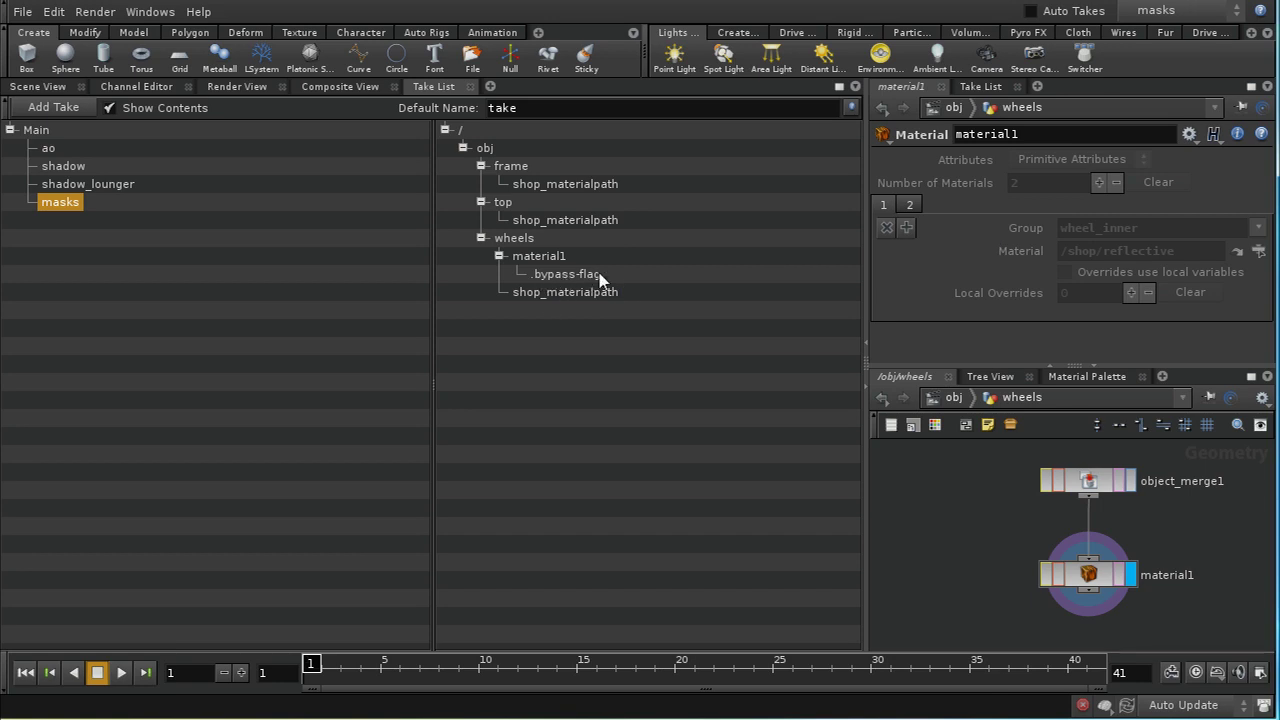
{"action": "left_click", "coordinate": [1046, 575]}
{"action": "left_click", "coordinate": [954, 397]}
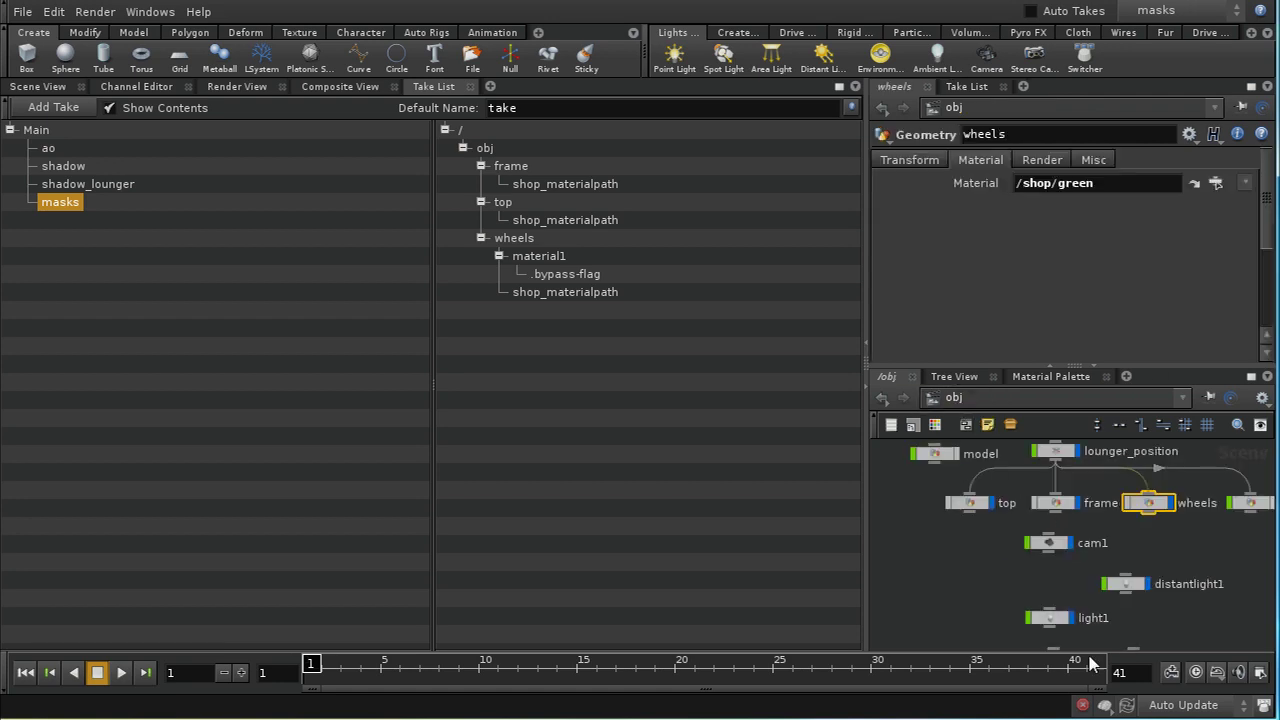
- Go to the out network and make Main the current take
{"action": "scroll", "coordinate": [1198, 608], "scroll_direction": "down", "scroll_amount": 3}
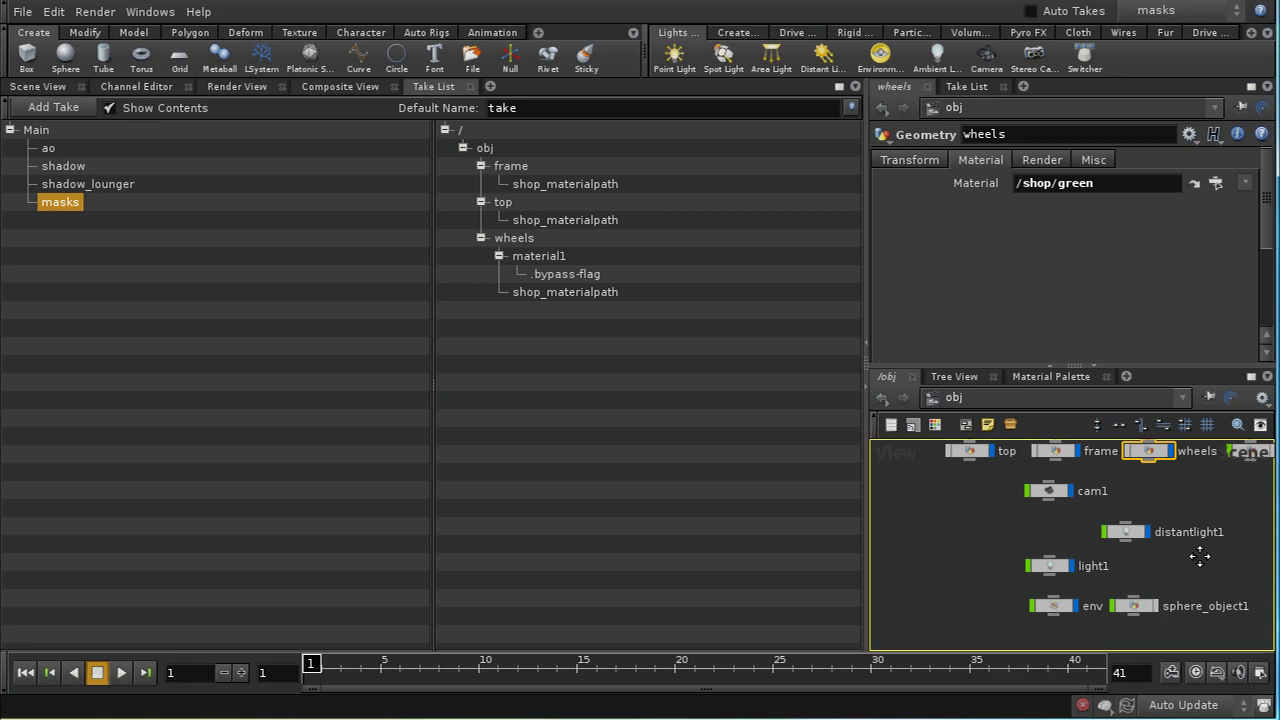
{"action": "left_click", "coordinate": [966, 403]}
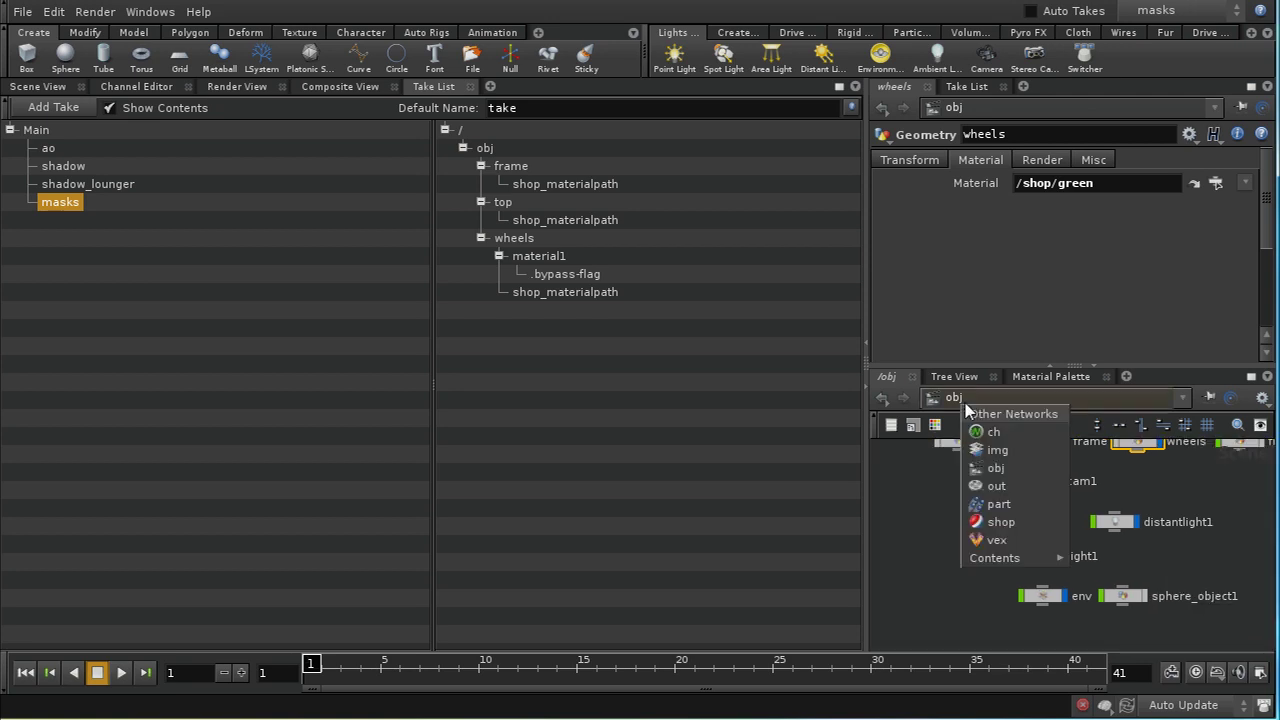
{"action": "left_click", "coordinate": [1000, 486]}
{"action": "left_click", "coordinate": [1160, 12]}
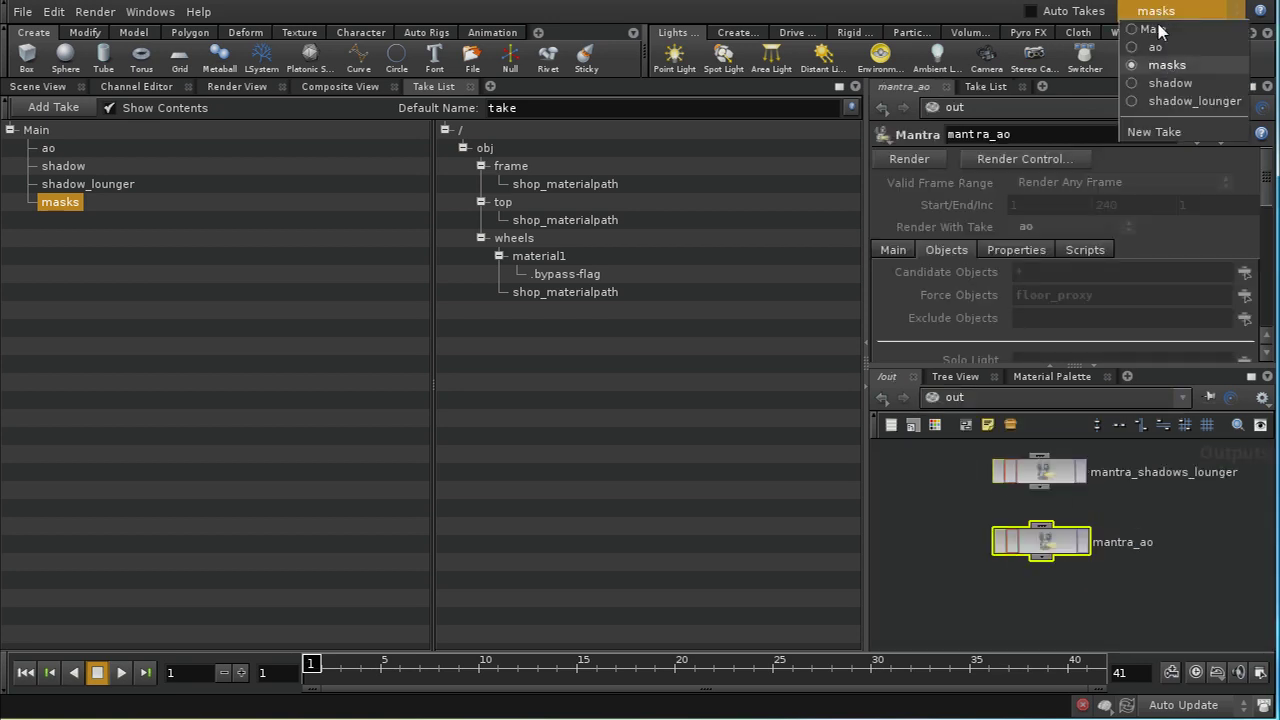
{"action": "left_click", "coordinate": [1163, 30]}
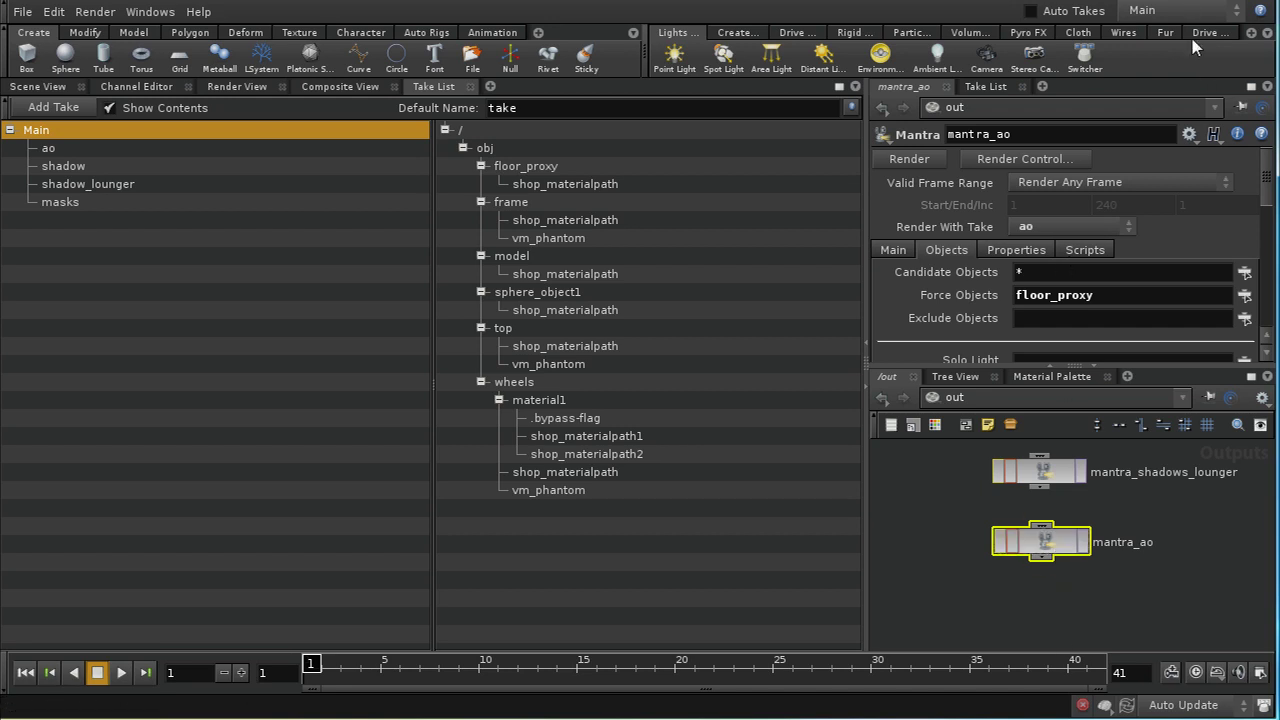
- Add a Mantra node below mantra_ao and name it mantra_masks
{"action": "key", "text": "h"}
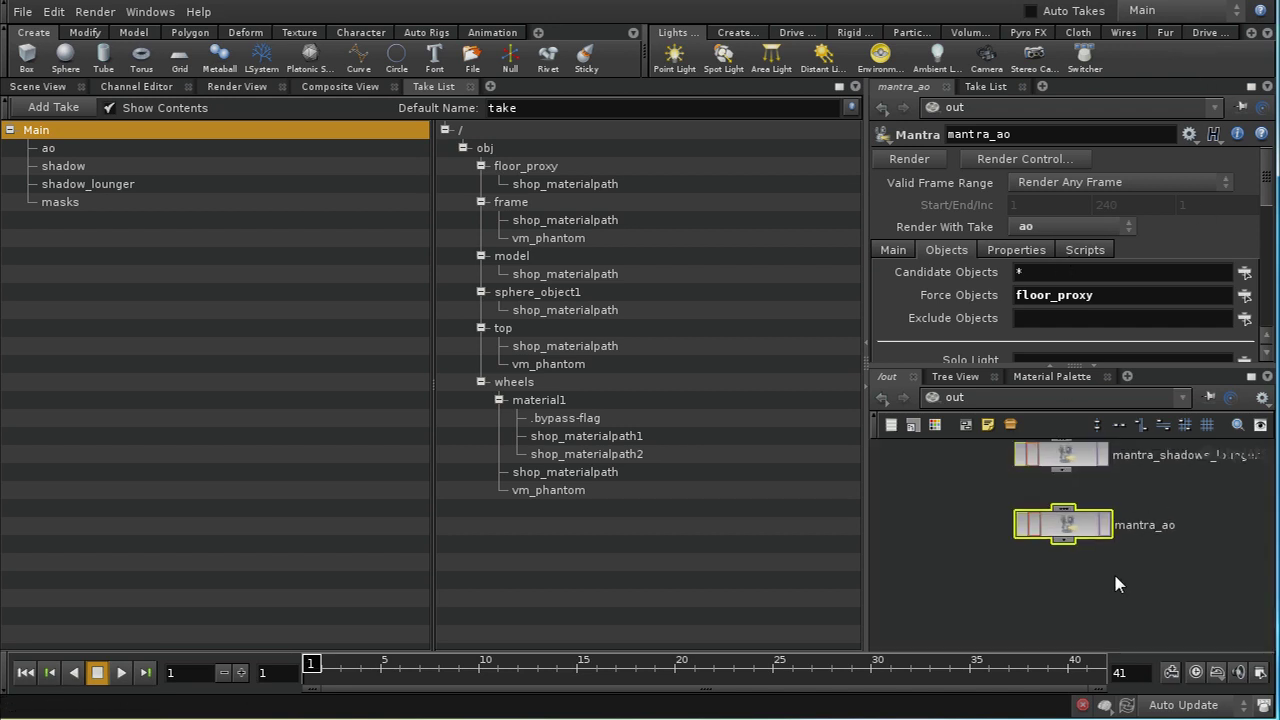
{"action": "key", "text": "Tab"}
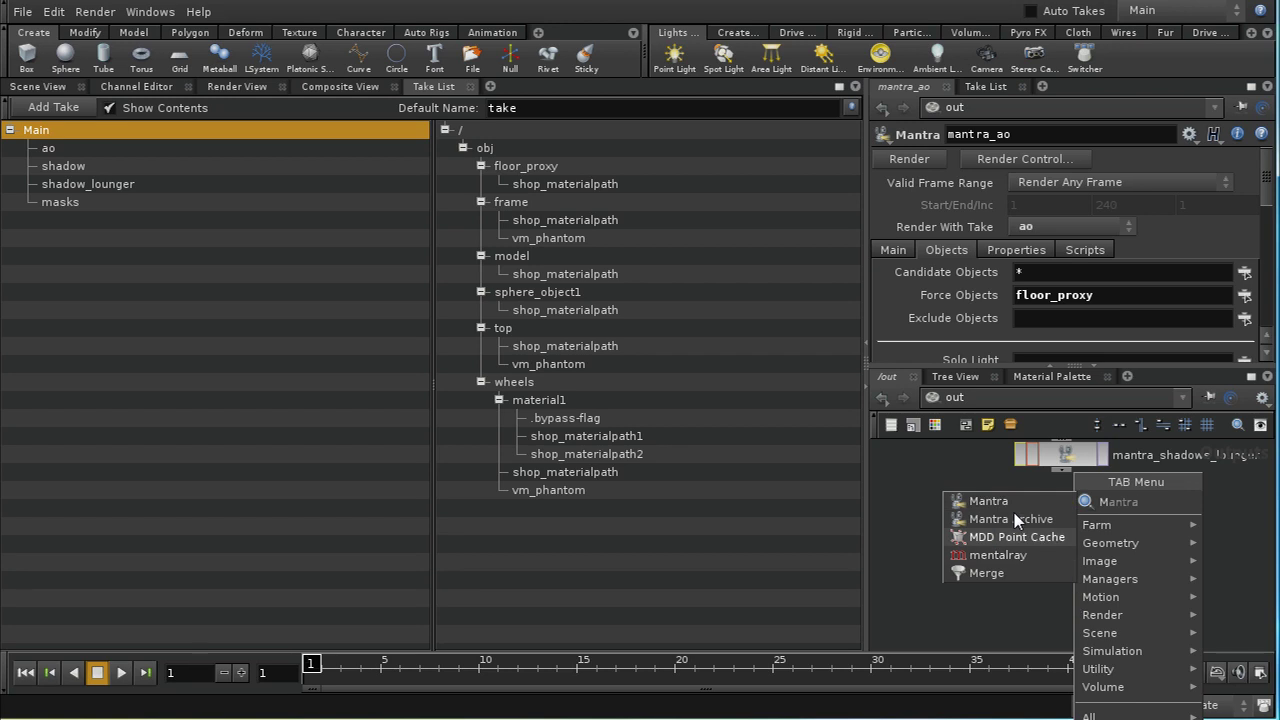
{"action": "left_click", "coordinate": [1015, 502]}
{"action": "left_click", "coordinate": [1058, 594]}
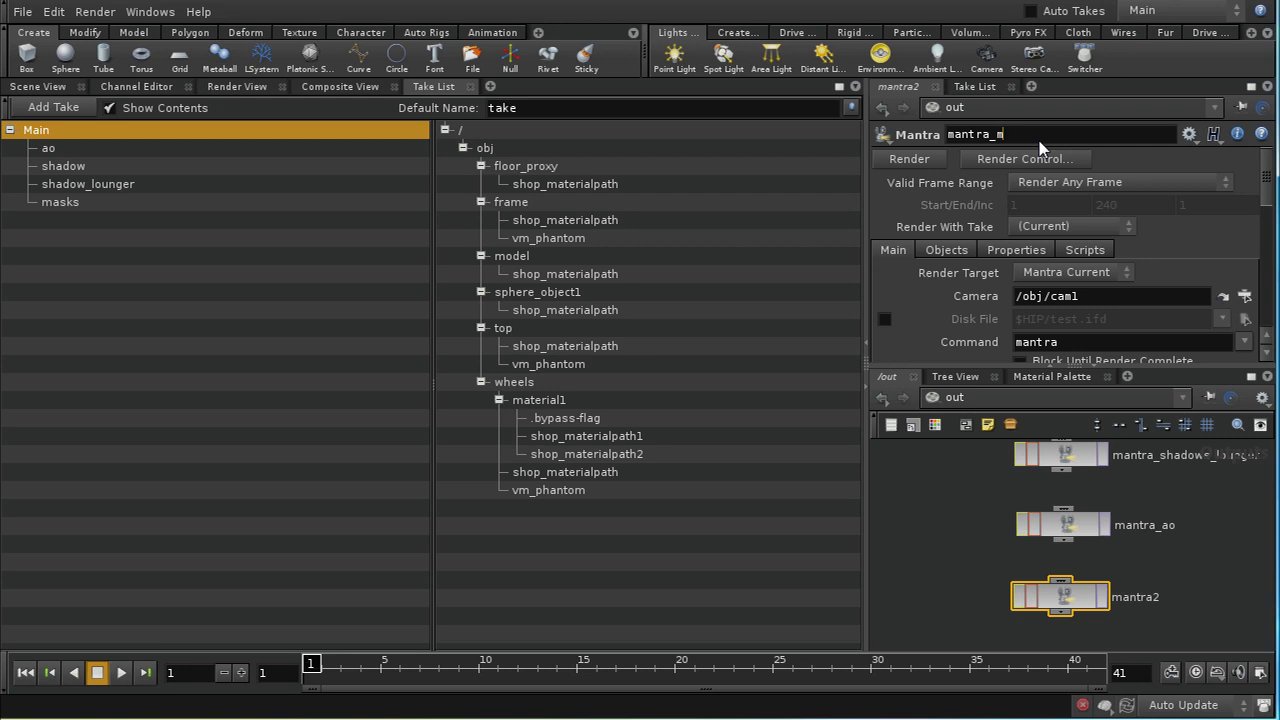
{"action": "key", "text": "BackSpace"}
{"action": "key", "text": "BackSpace"}
{"action": "key", "text": "BackSpace"}
{"action": "key", "text": "Return"}
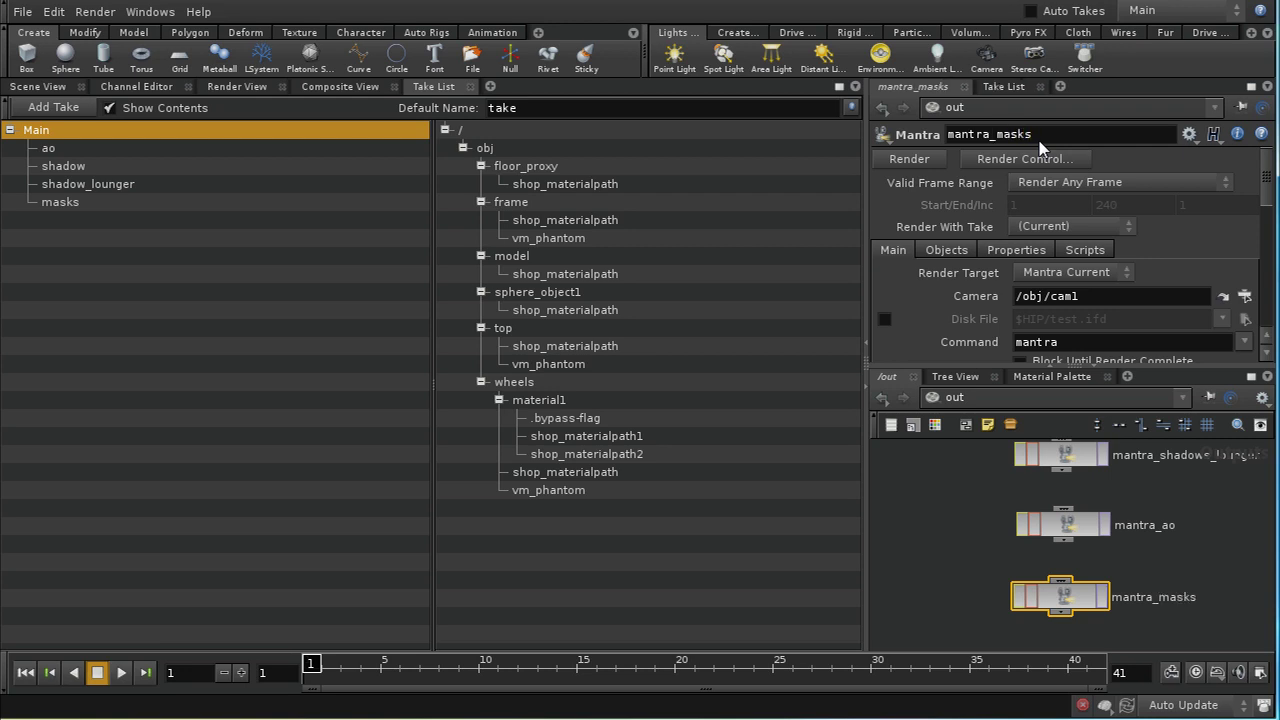
- Set mantra_masks to render with the masks take
{"action": "left_click", "coordinate": [1065, 227]}
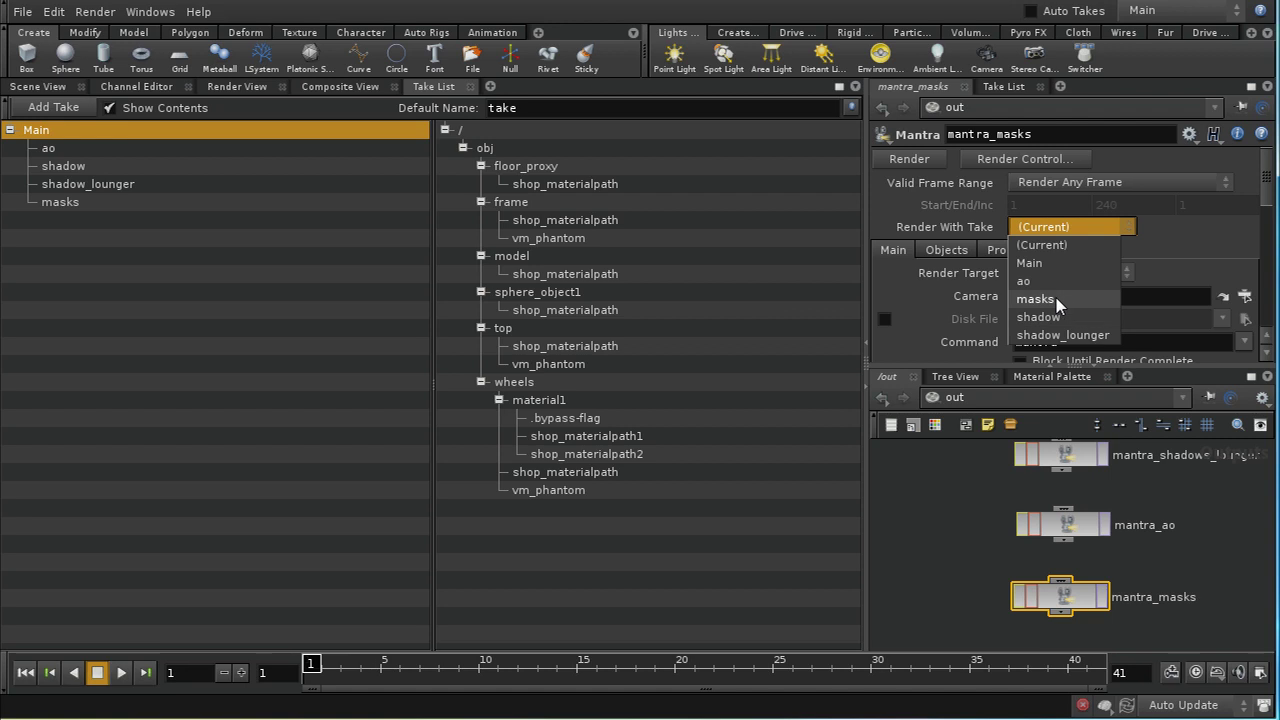
{"action": "left_click", "coordinate": [1058, 298]}
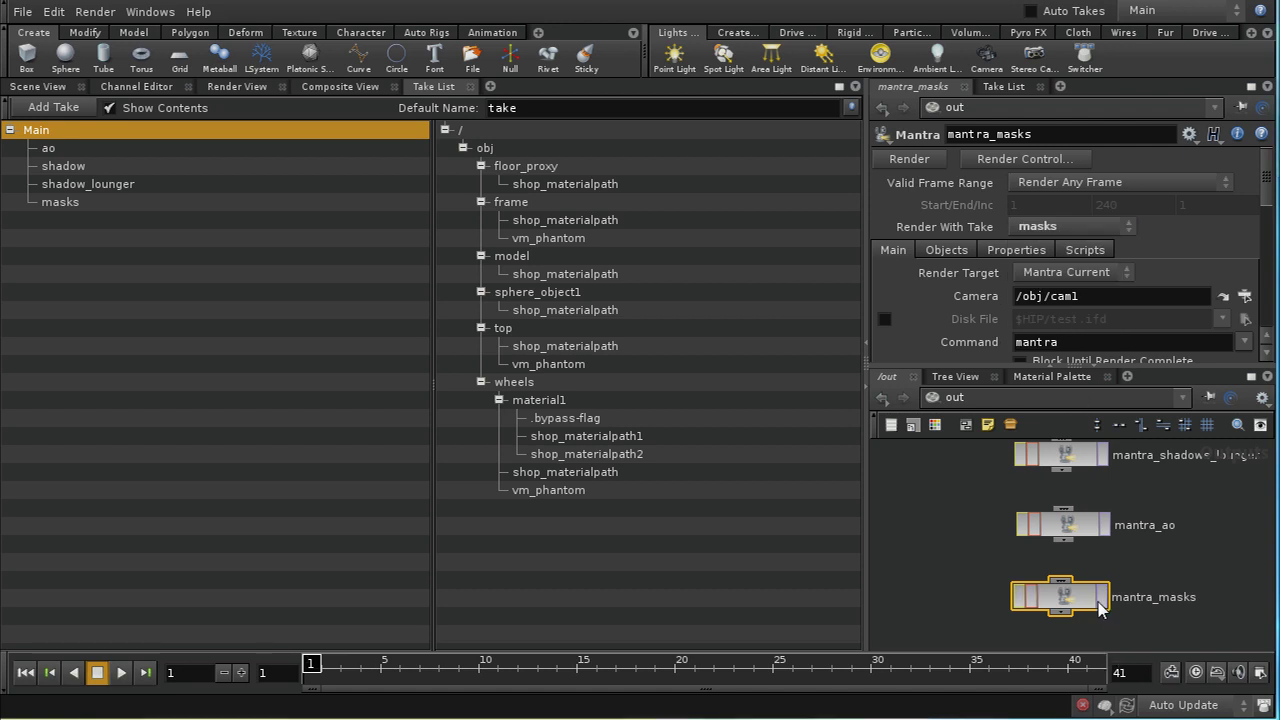
{"action": "left_click", "coordinate": [1022, 594]}
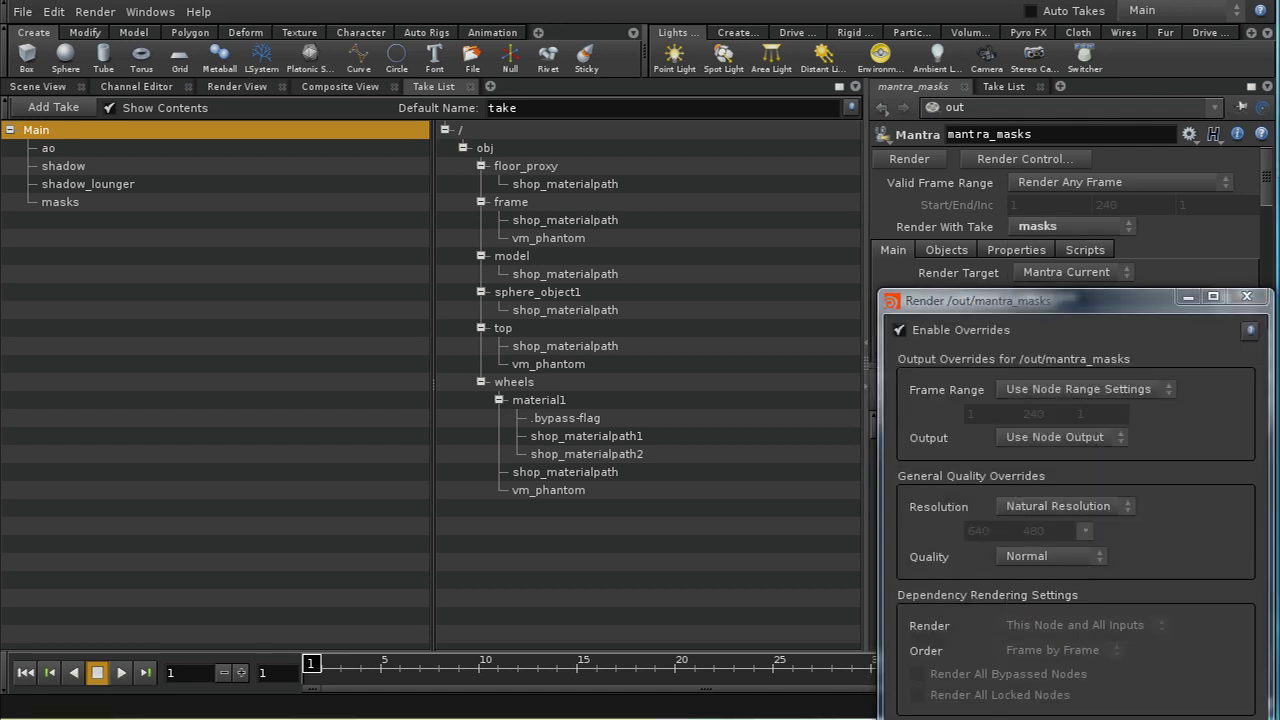
{"action": "left_click", "coordinate": [1248, 297]}
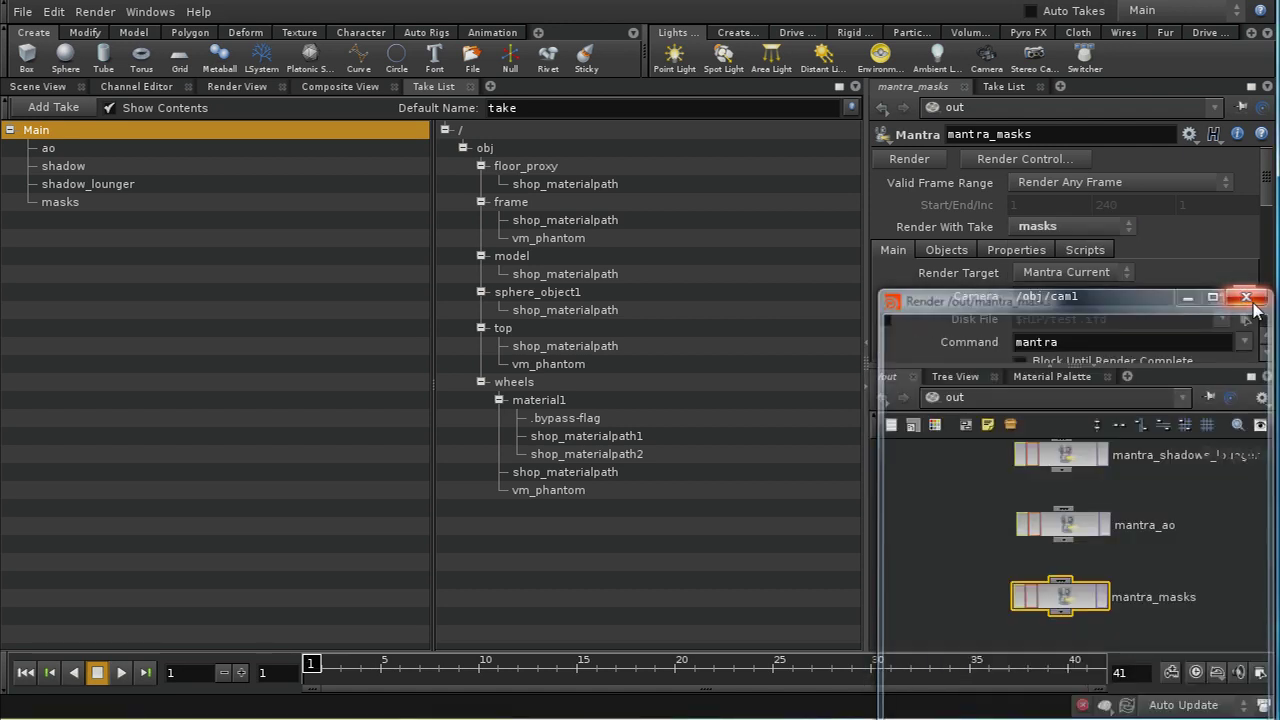
- Exclude all lights (*) from mantra_masks and turn off its Headlight Creation
{"action": "left_click_drag", "start_coordinate": [1269, 192], "coordinate": [1263, 234]}
{"action": "left_click", "coordinate": [946, 249]}
{"action": "left_click", "coordinate": [1057, 262]}
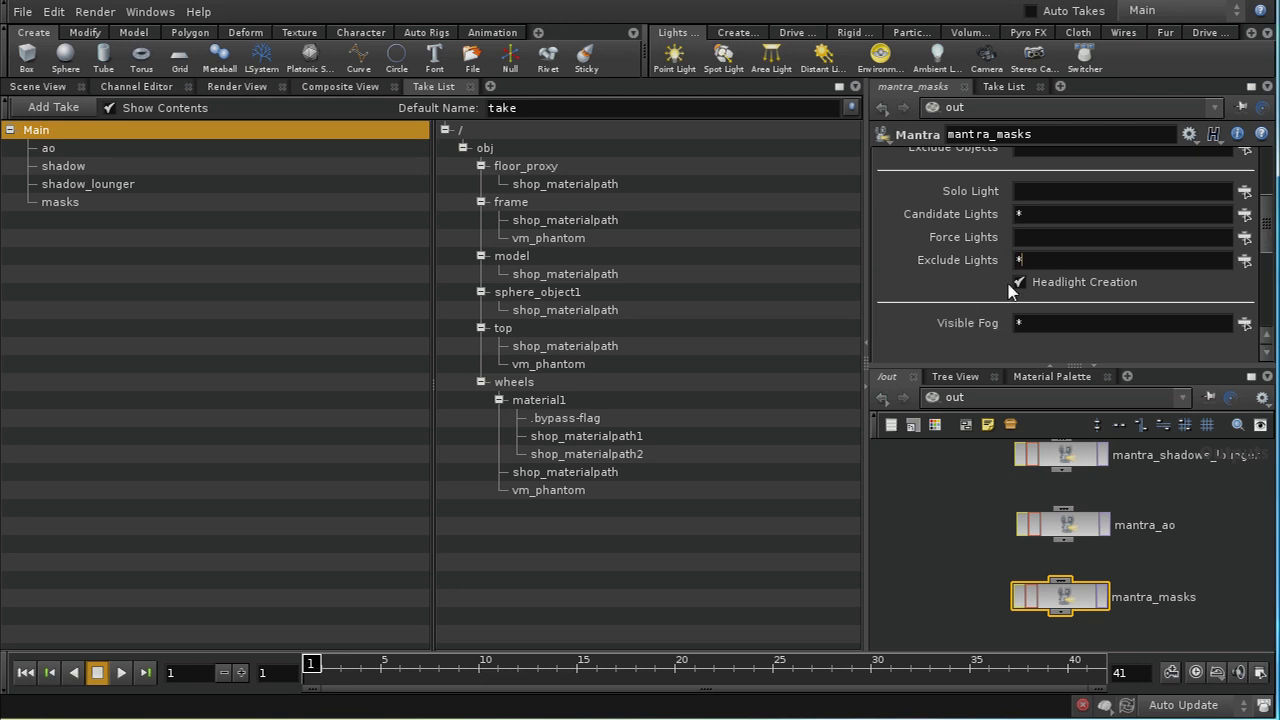
{"action": "left_click", "coordinate": [1019, 282]}
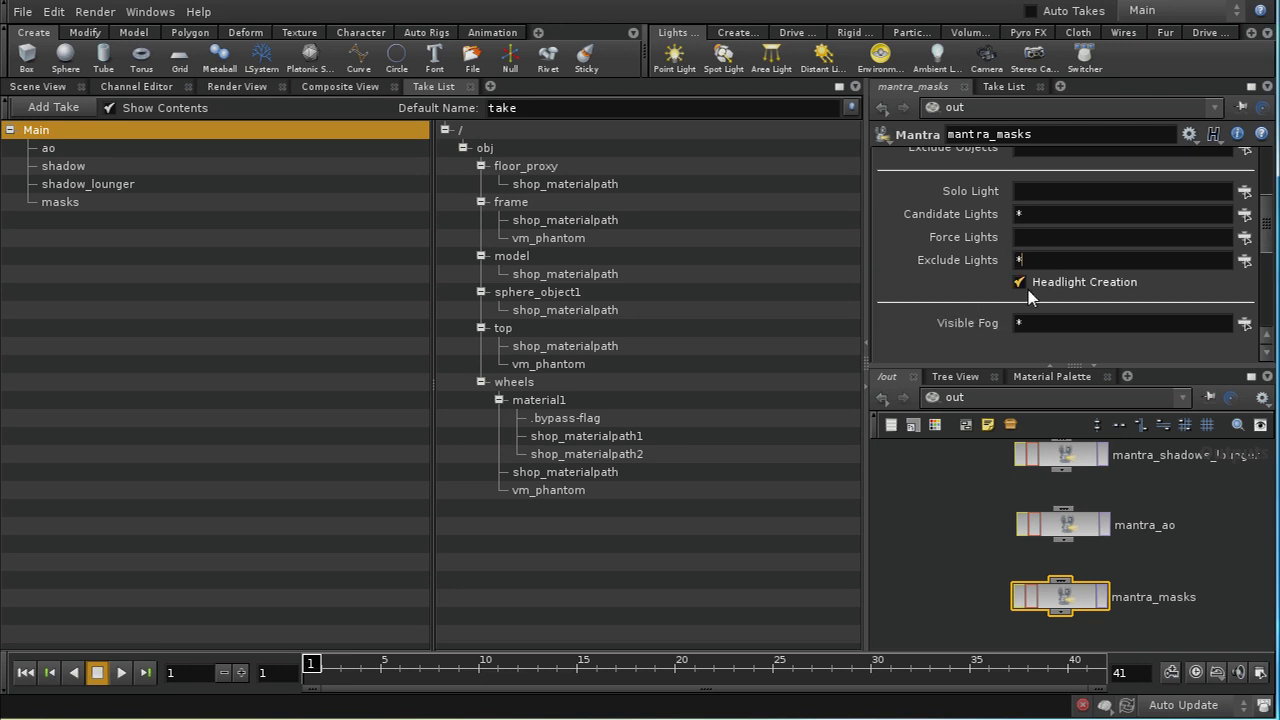
- Render mantra_masks and inspect the red, green and blue channels of the image separately
{"action": "left_click", "coordinate": [1103, 603]}
{"action": "key", "text": "Return"}
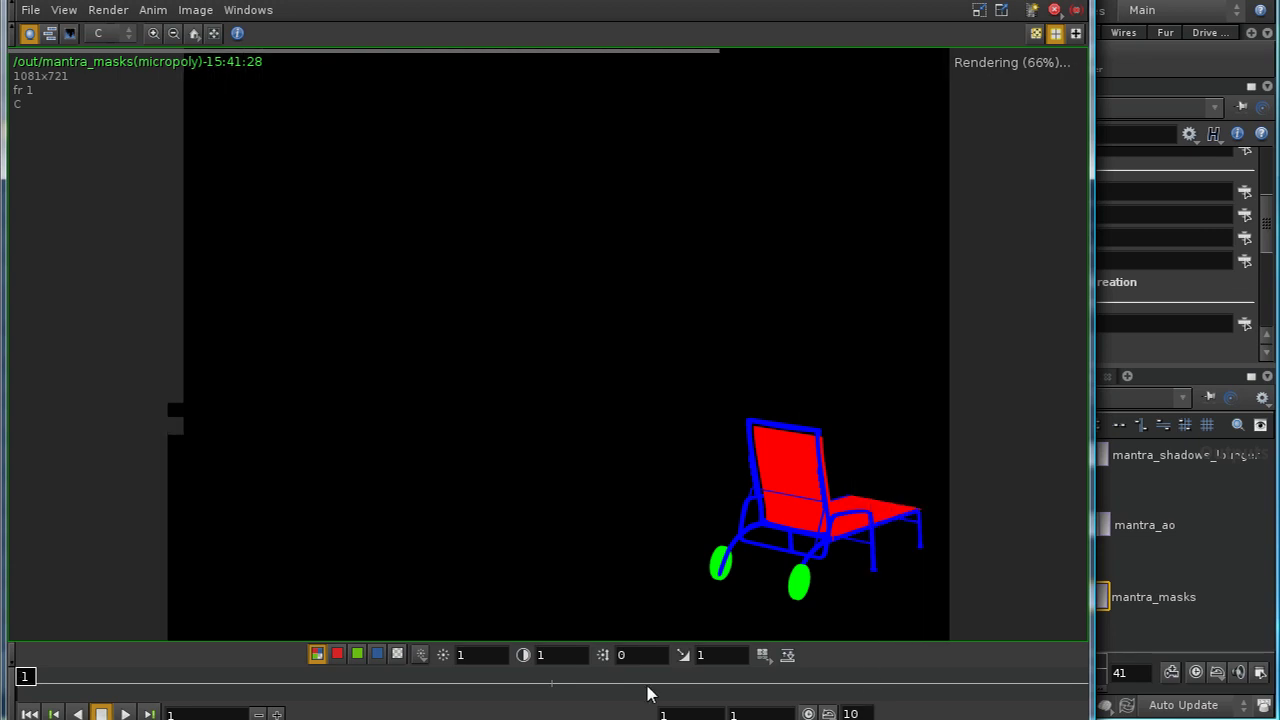
{"action": "left_click", "coordinate": [339, 660]}
{"action": "left_click", "coordinate": [357, 660]}
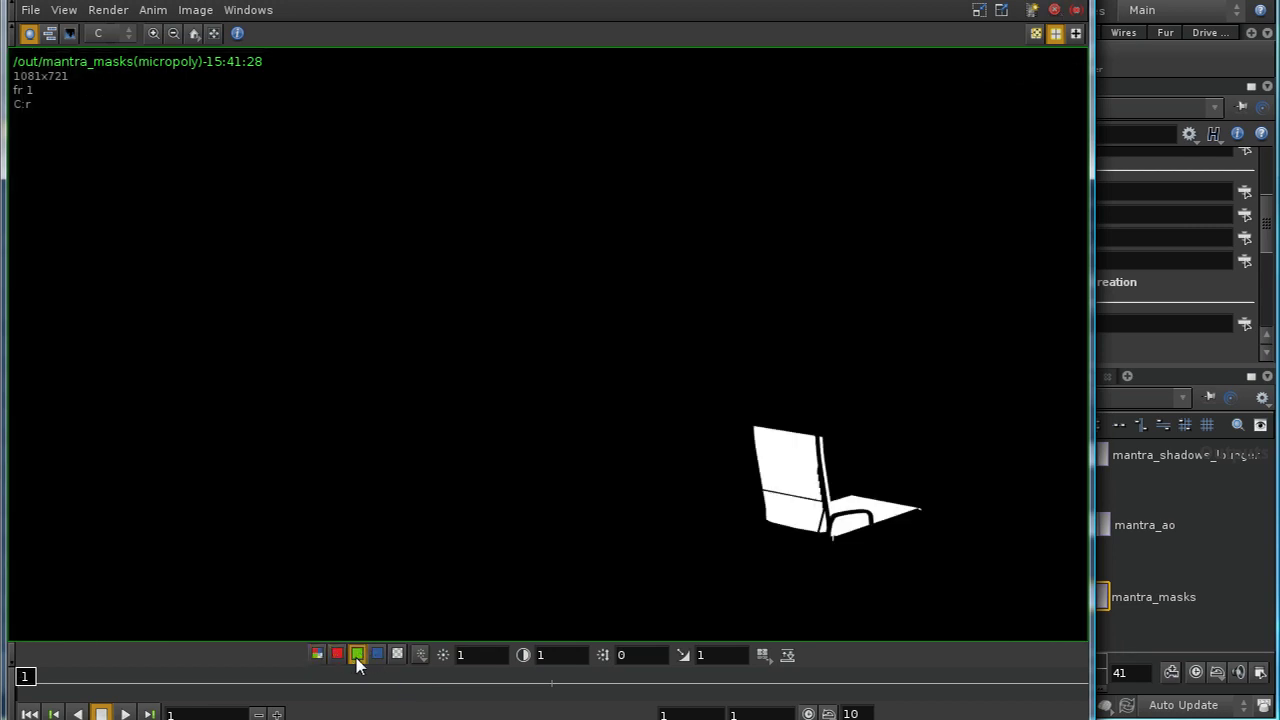
{"action": "left_click", "coordinate": [377, 657]}
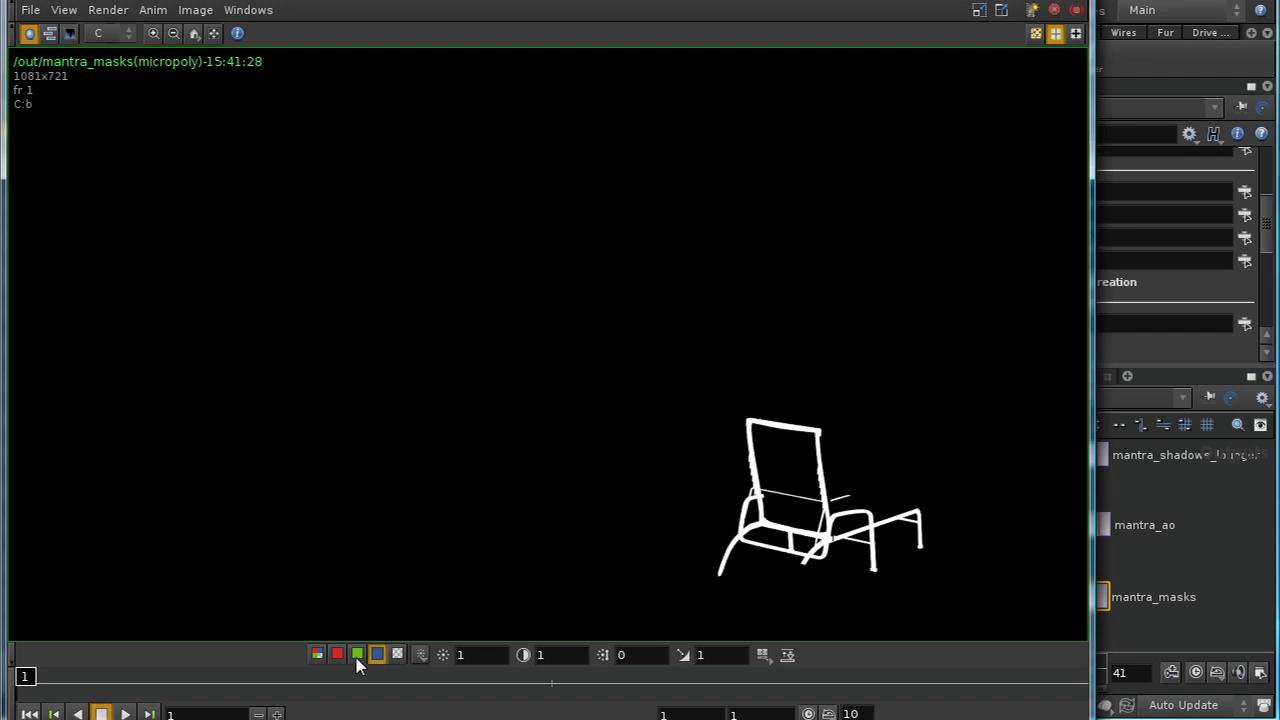
{"action": "left_click", "coordinate": [357, 657]}
{"action": "left_click", "coordinate": [338, 657]}
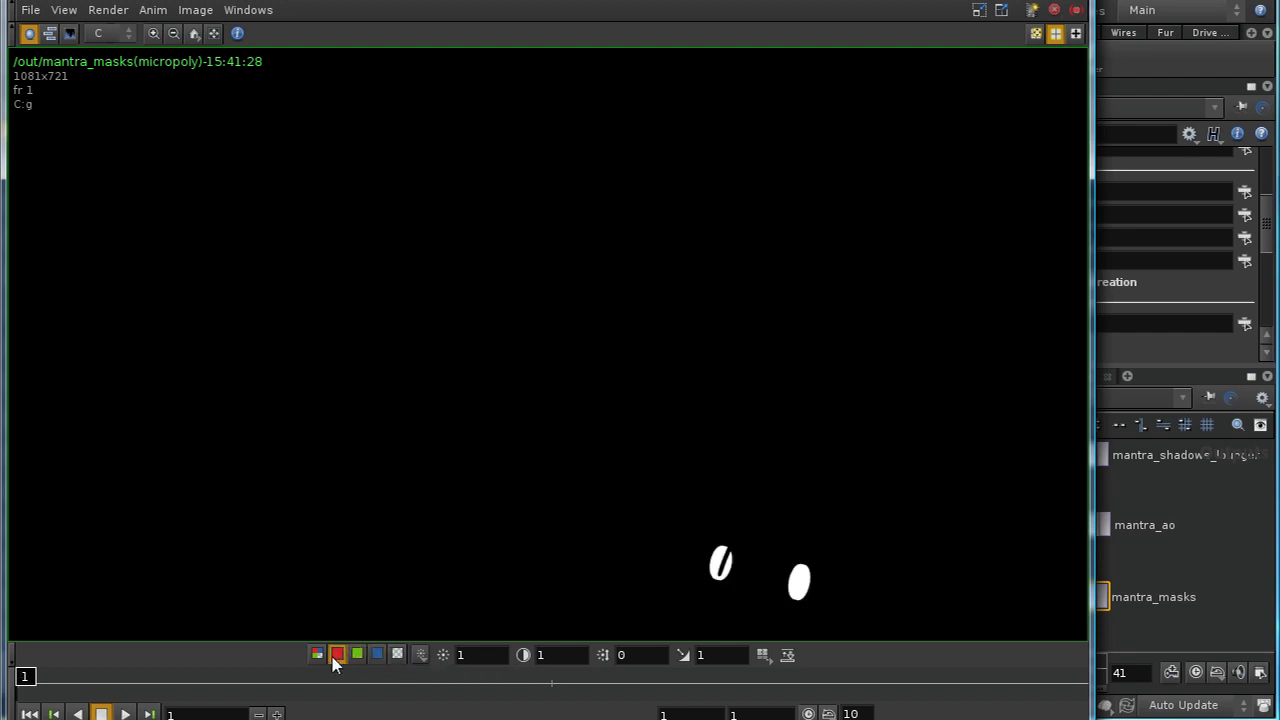
{"action": "left_click", "coordinate": [357, 656]}
{"action": "left_click", "coordinate": [377, 655]}
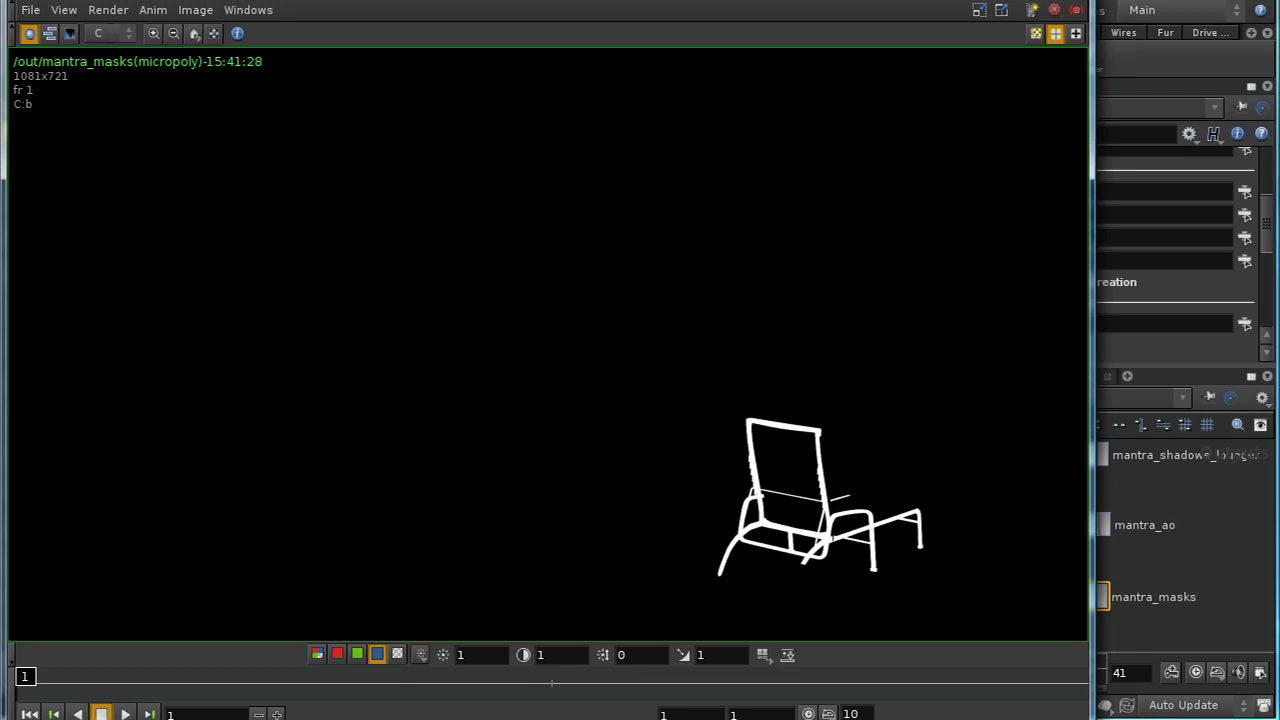
{"action": "left_click", "coordinate": [1112, 600]}
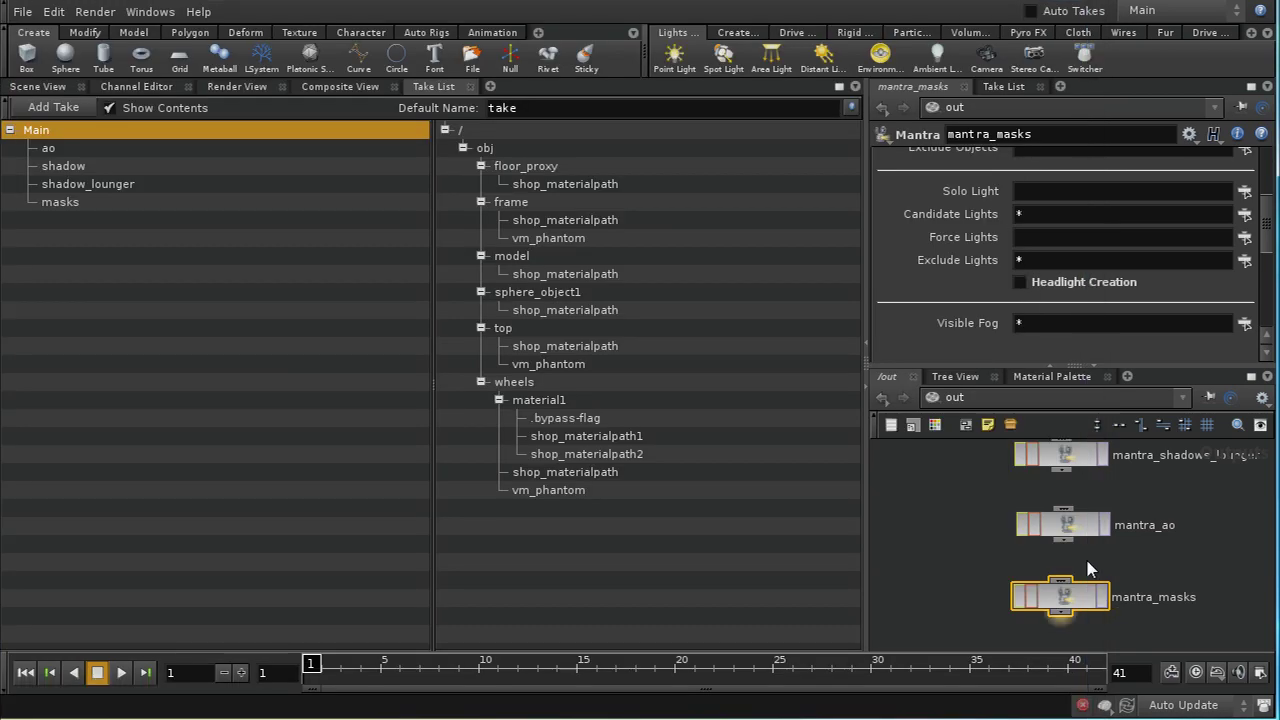
{"action": "key", "text": "f"}
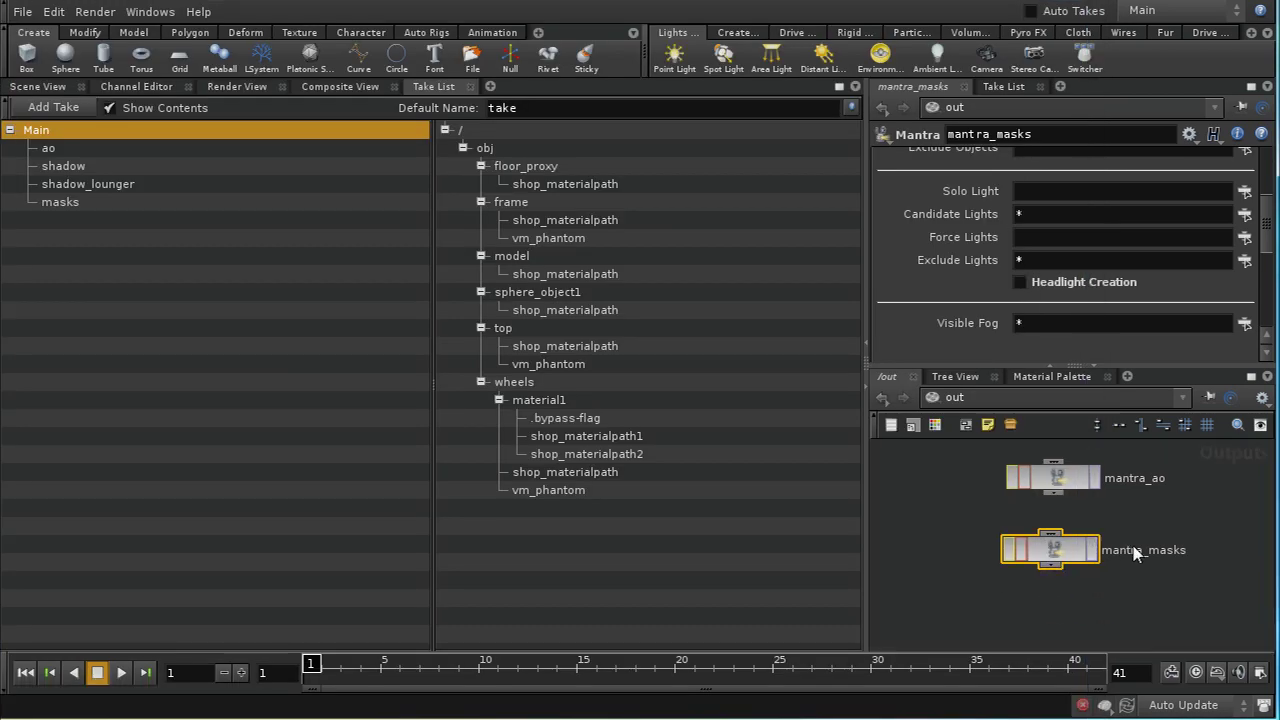
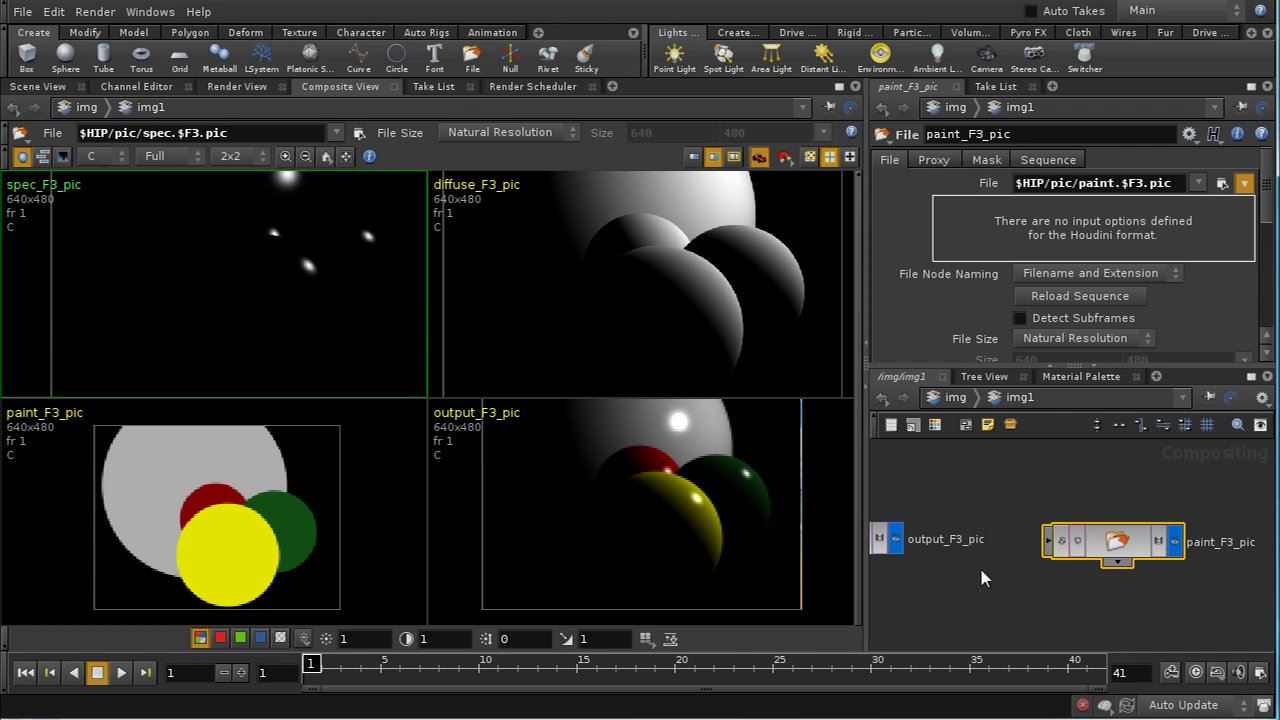
- Open the basic shader's VOP network inside /shop/basic_surface and maximize the network view to examine its export nodes
{"action": "middle_click_drag", "start_coordinate": [980, 570], "coordinate": [1014, 566]}
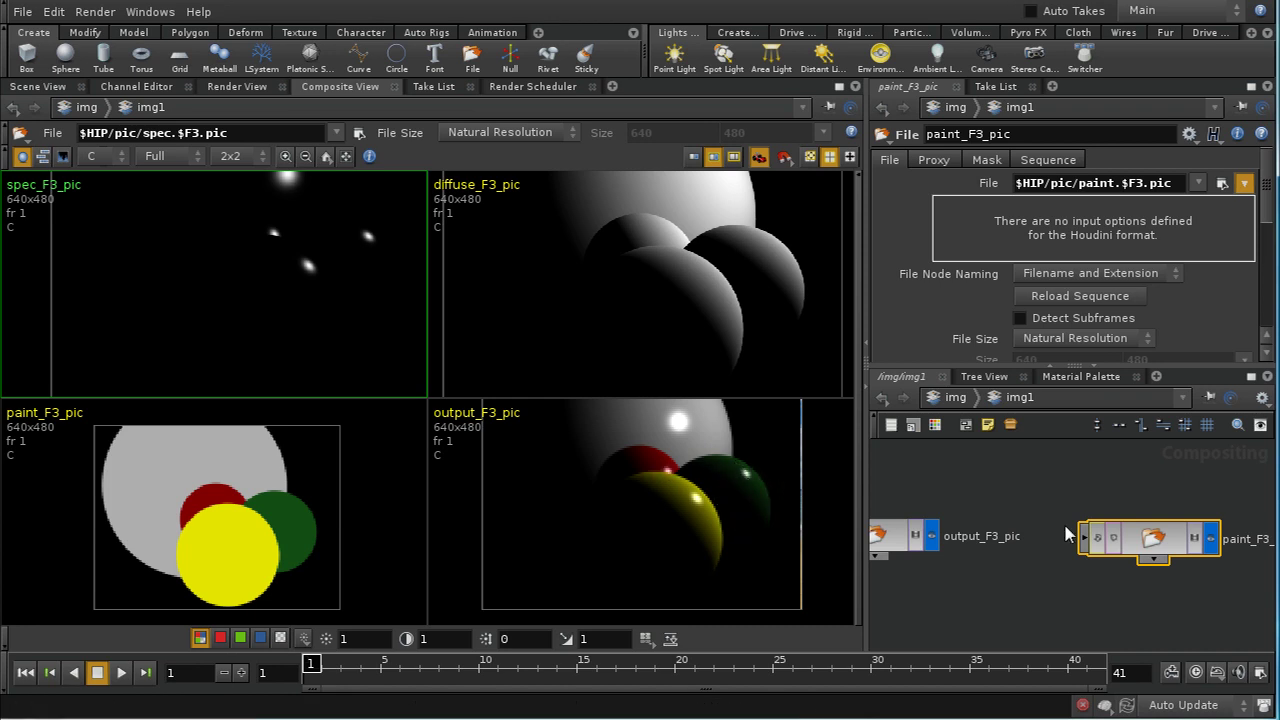
{"action": "middle_click_drag", "start_coordinate": [1030, 590], "coordinate": [1053, 573]}
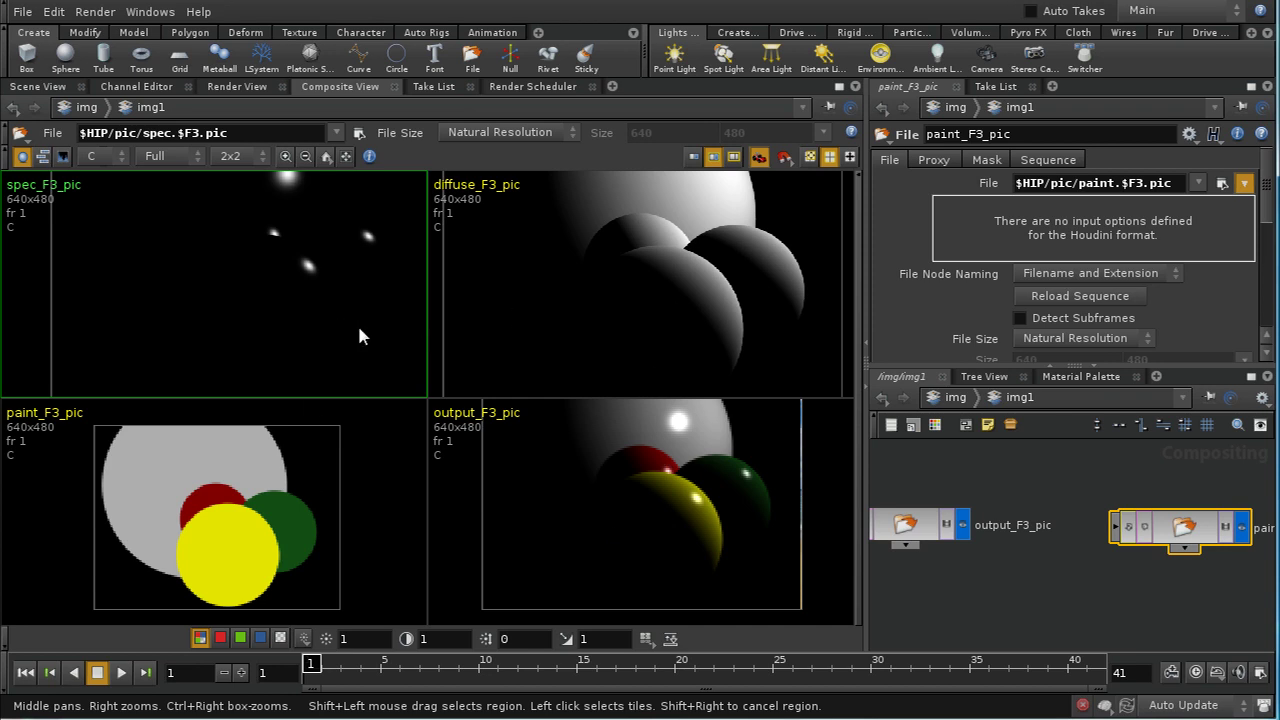
{"action": "left_click", "coordinate": [940, 402]}
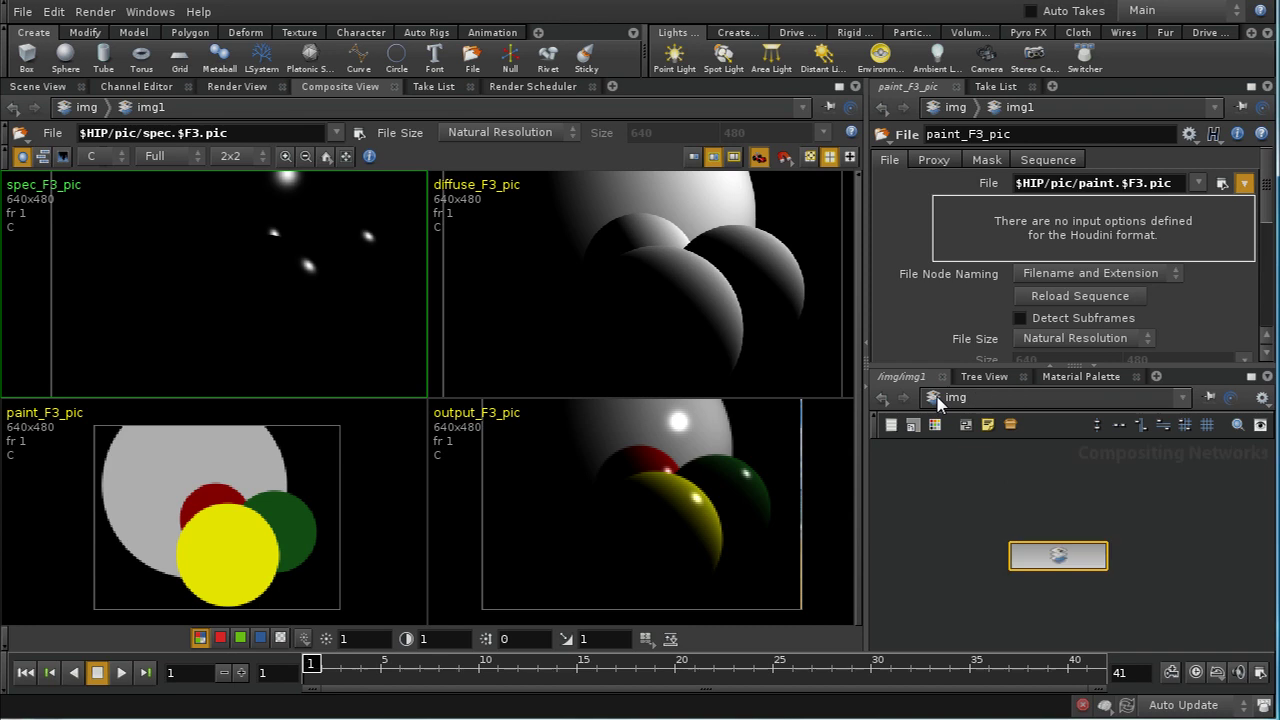
{"action": "left_click", "coordinate": [994, 406]}
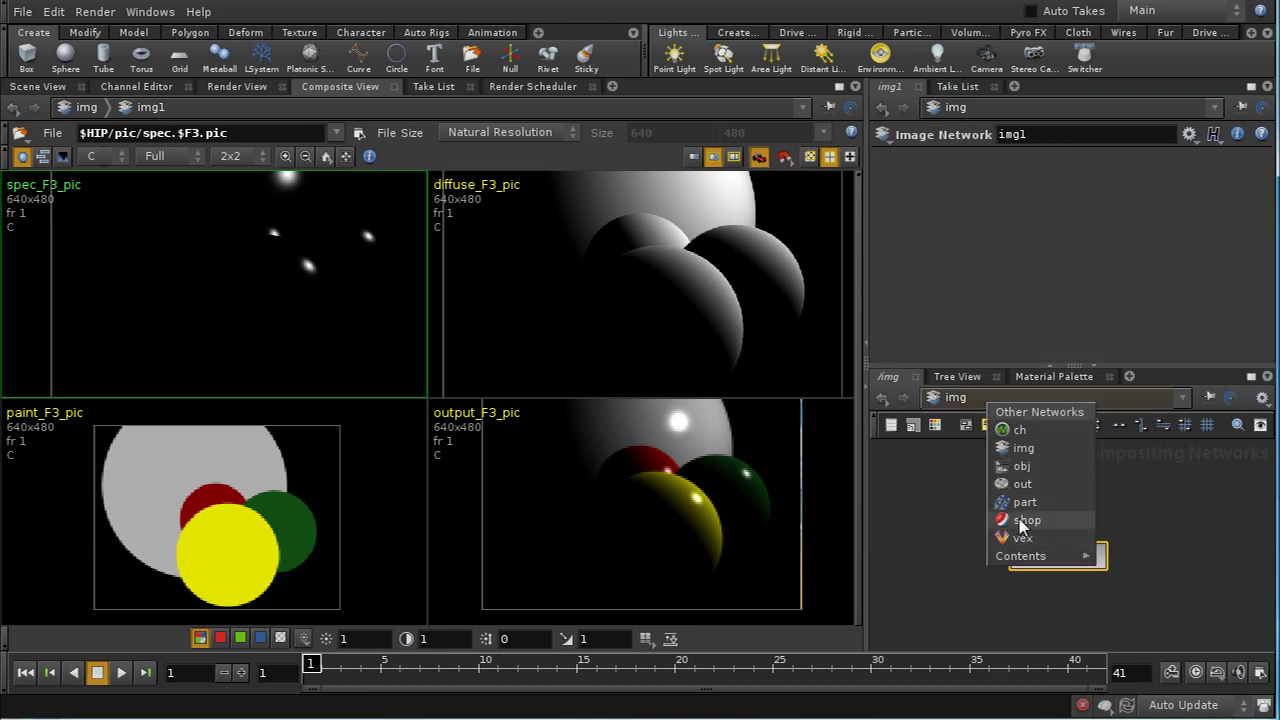
{"action": "left_click", "coordinate": [1022, 521]}
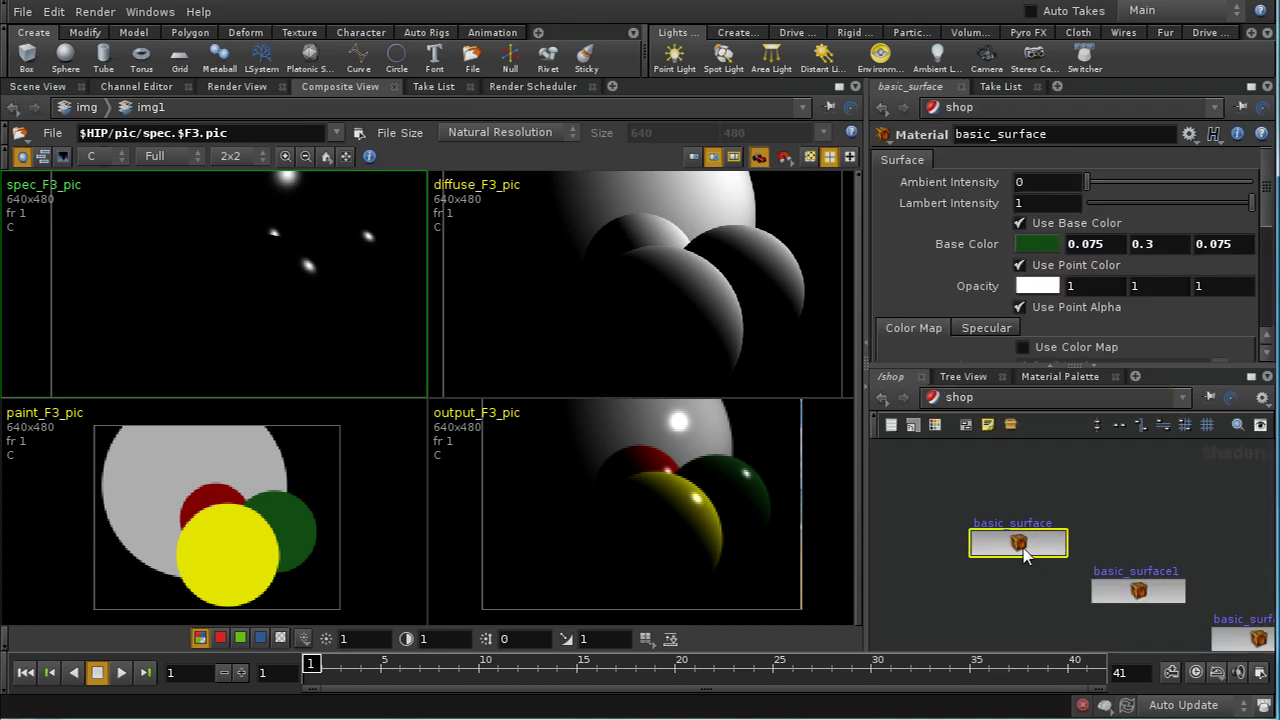
{"action": "left_click", "coordinate": [1023, 551]}
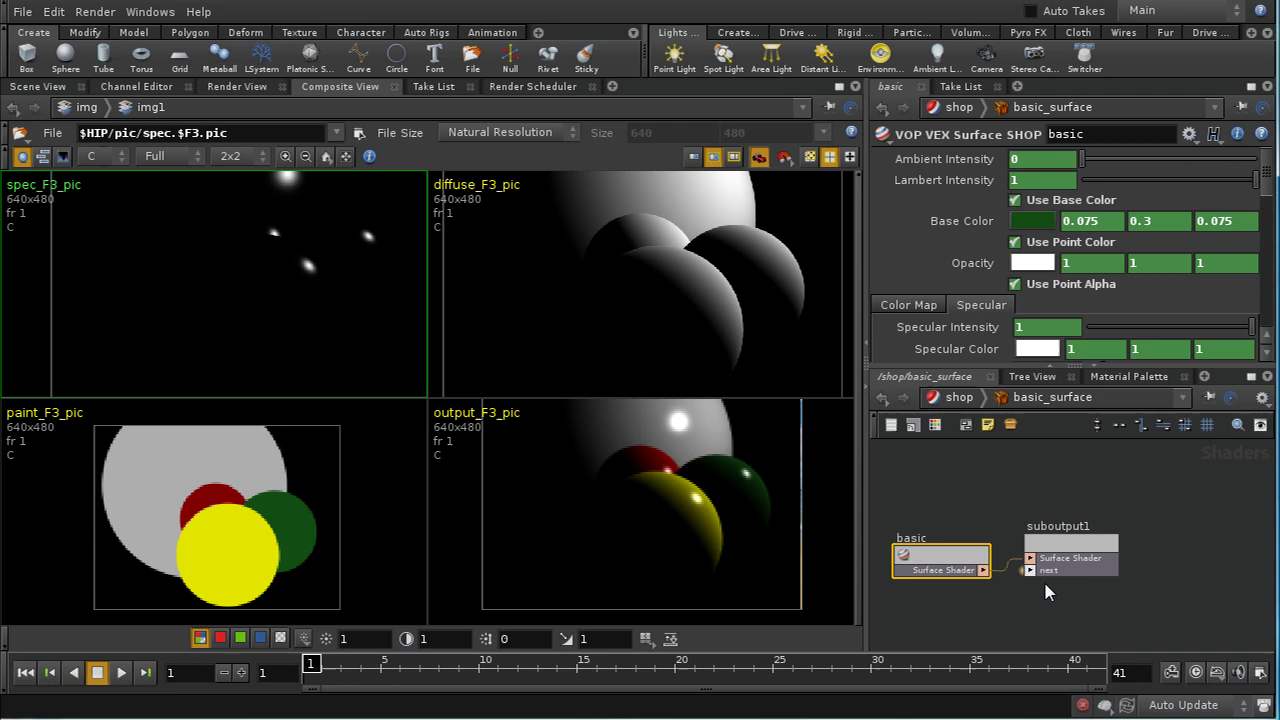
{"action": "double_click", "coordinate": [945, 570]}
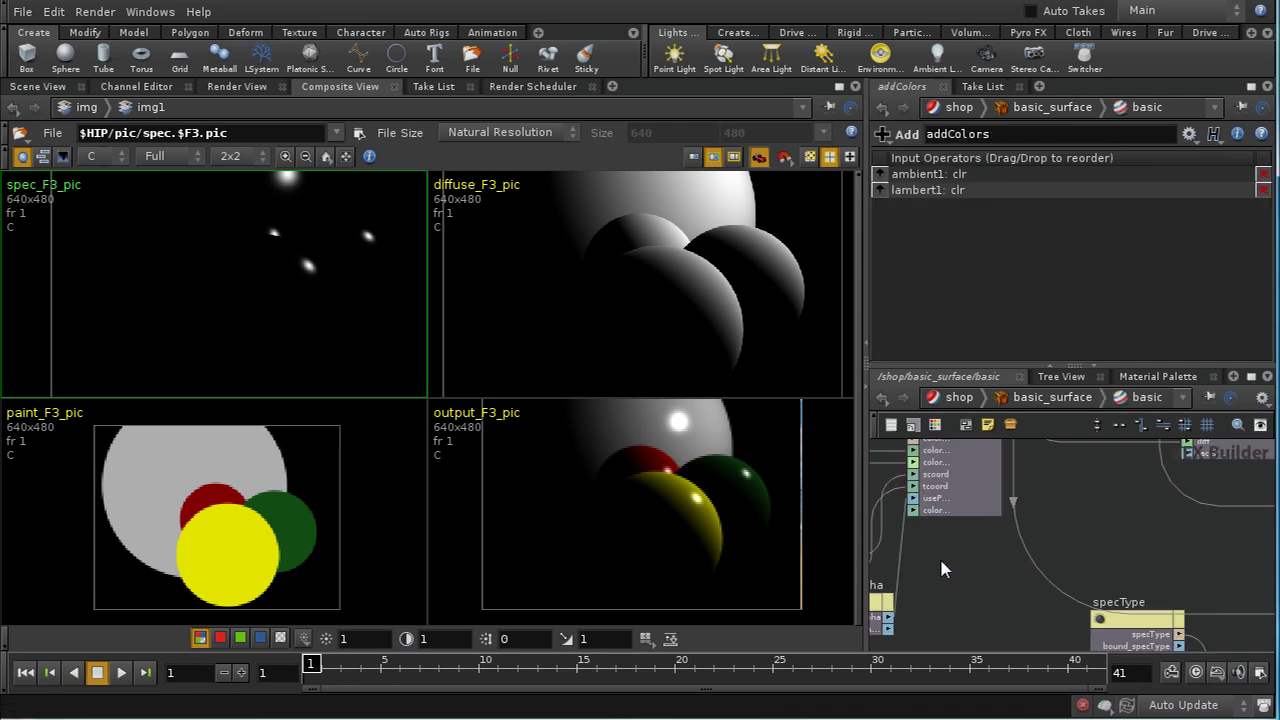
{"action": "left_click", "coordinate": [1254, 376]}
{"action": "middle_click_drag", "start_coordinate": [717, 510], "coordinate": [797, 479]}
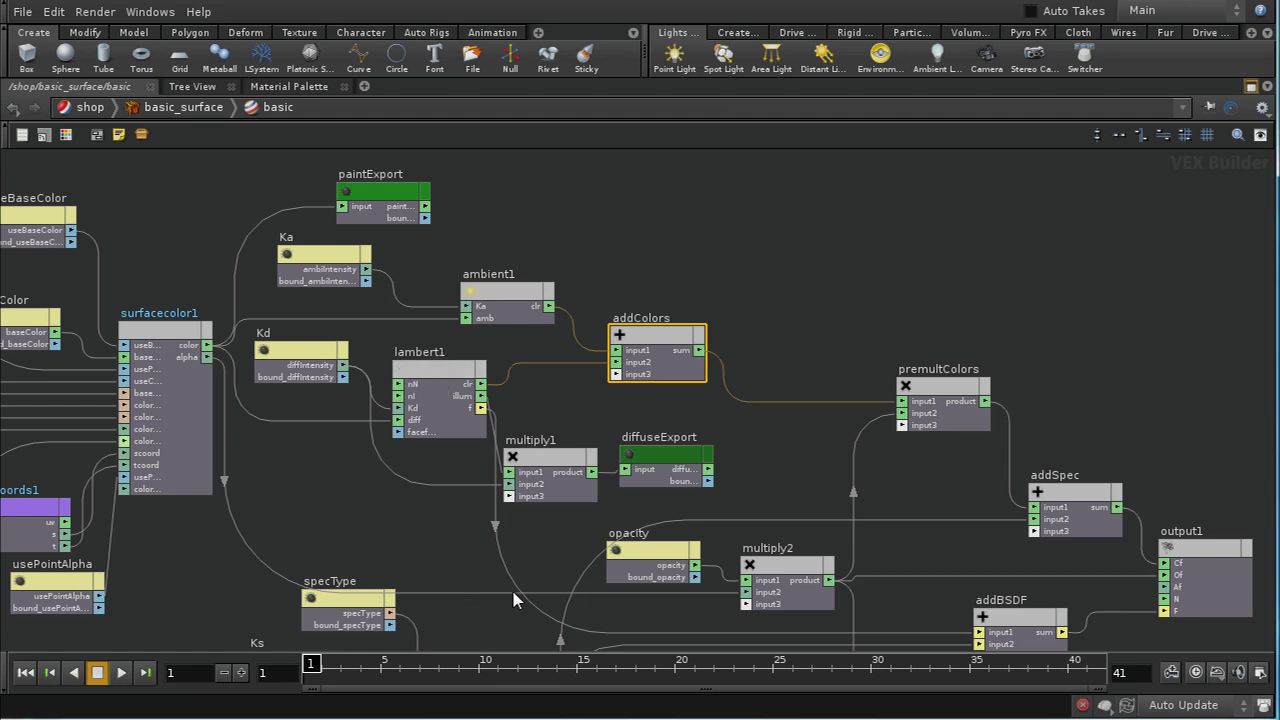
- Examine the specularExport and opacityExport nodes in the shader's VOP network and restore the normal pane layout
{"action": "middle_click_drag", "start_coordinate": [566, 559], "coordinate": [474, 445]}
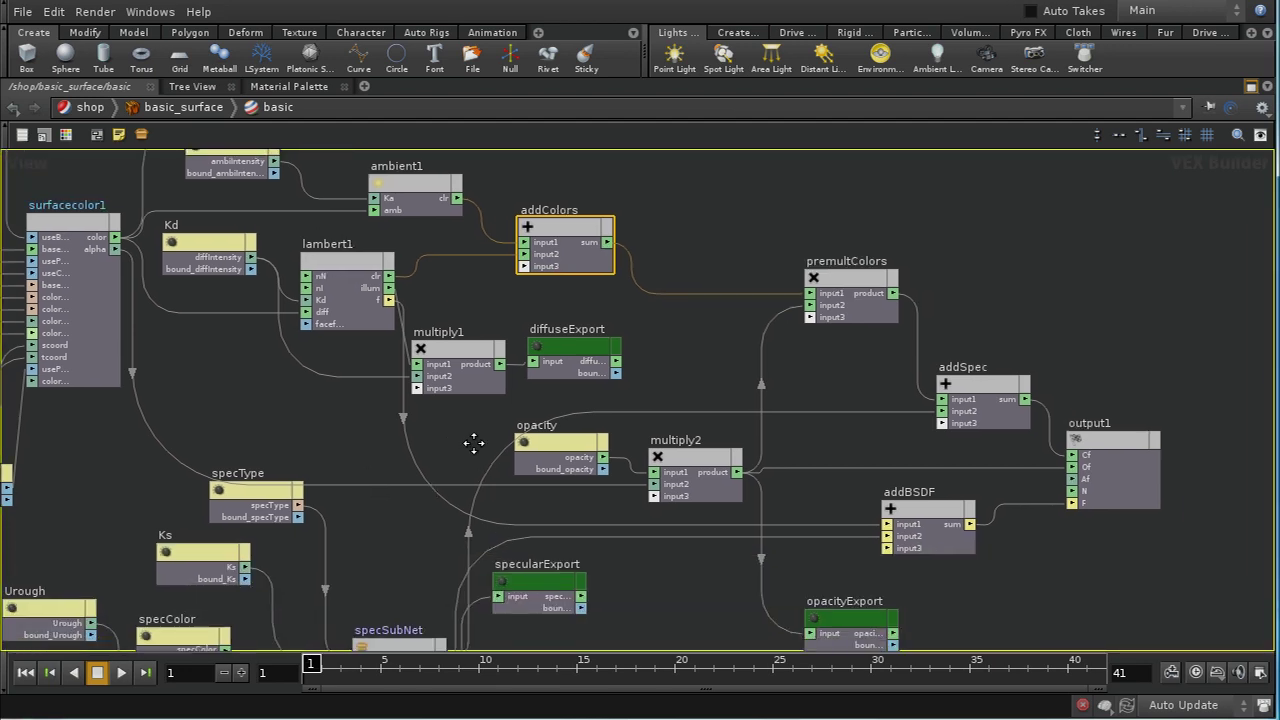
{"action": "middle_click_drag", "start_coordinate": [618, 572], "coordinate": [618, 506]}
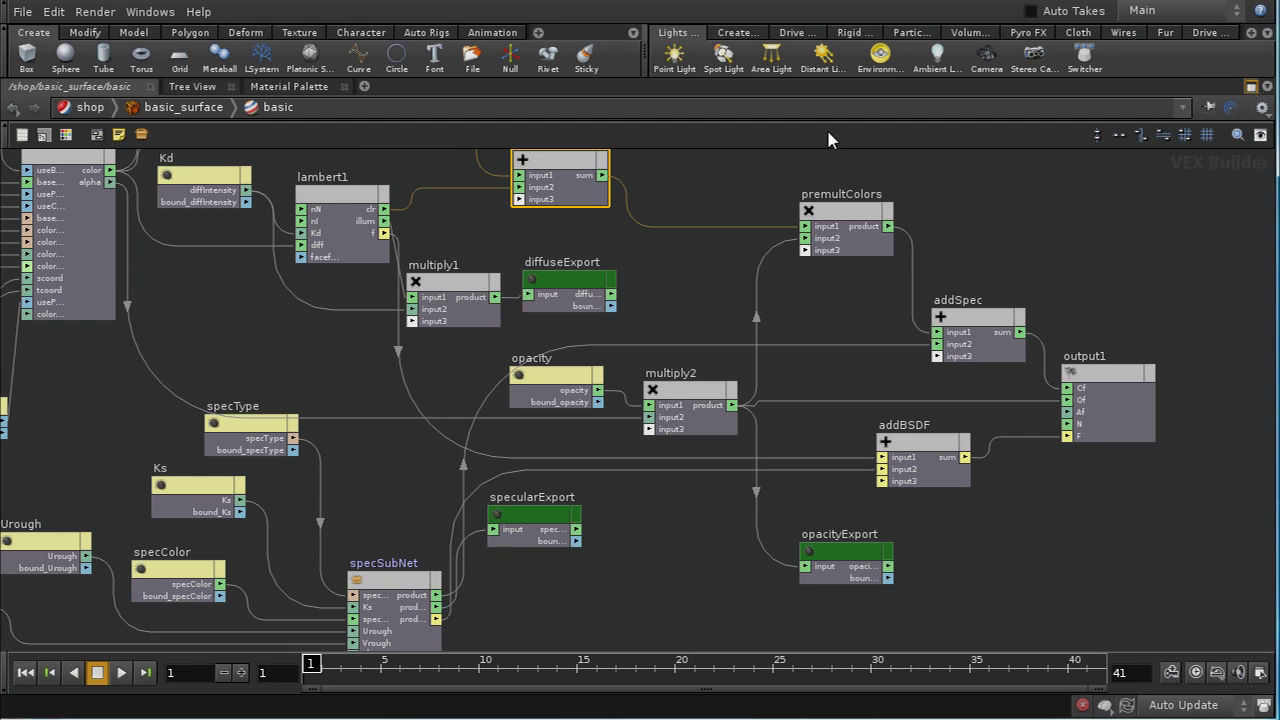
{"action": "left_click", "coordinate": [1251, 86]}
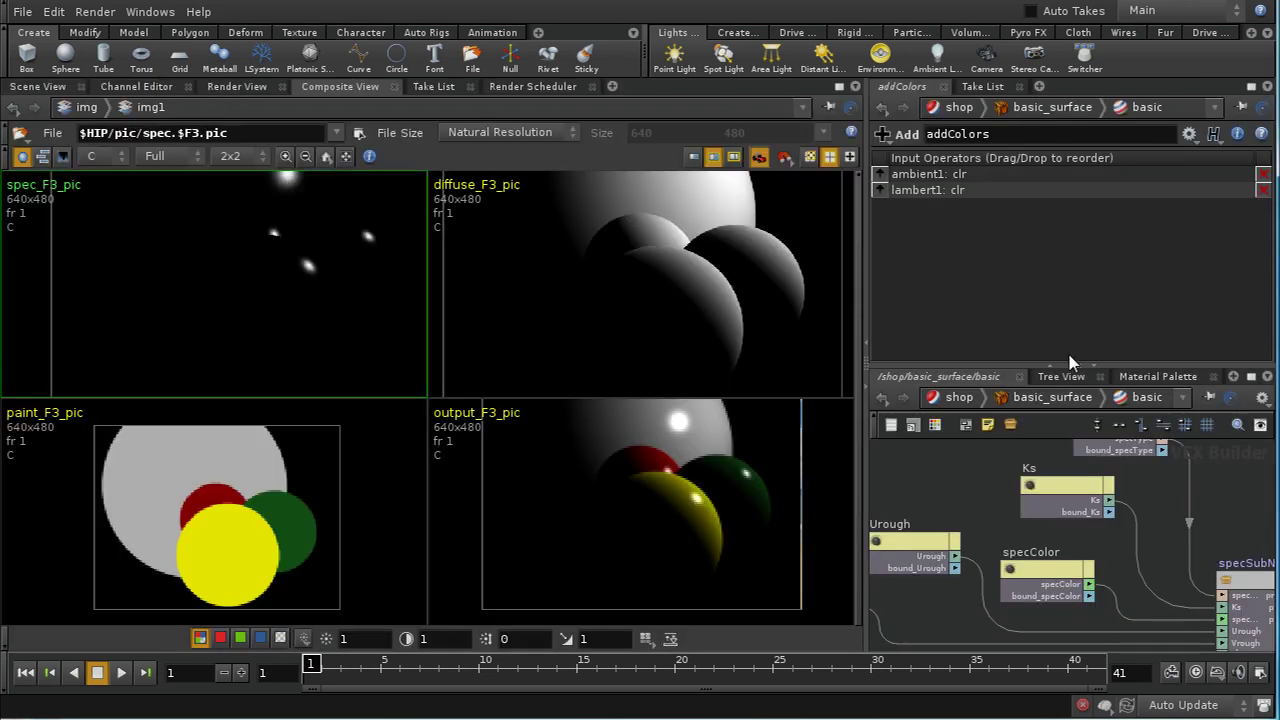
- Switch from the shader to the img1 compositing network and maximize the network view around its four file nodes
{"action": "left_click", "coordinate": [959, 397]}
{"action": "left_click", "coordinate": [945, 397]}
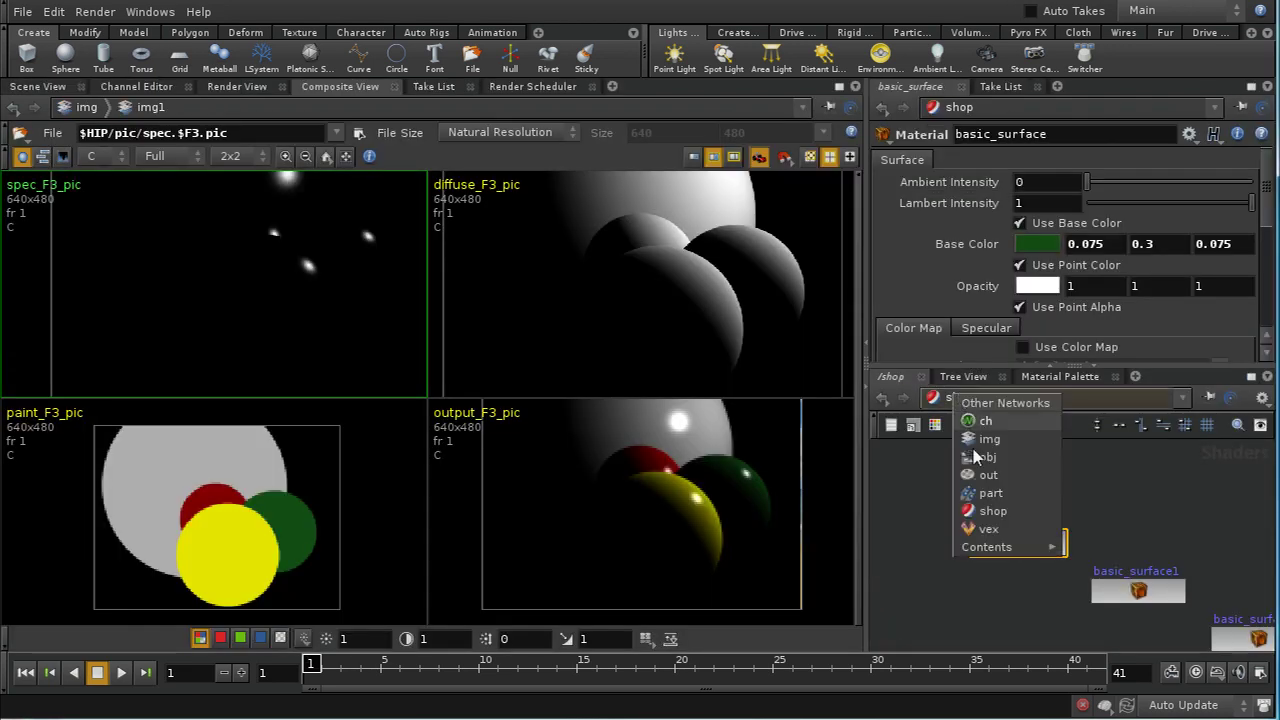
{"action": "left_click", "coordinate": [987, 439]}
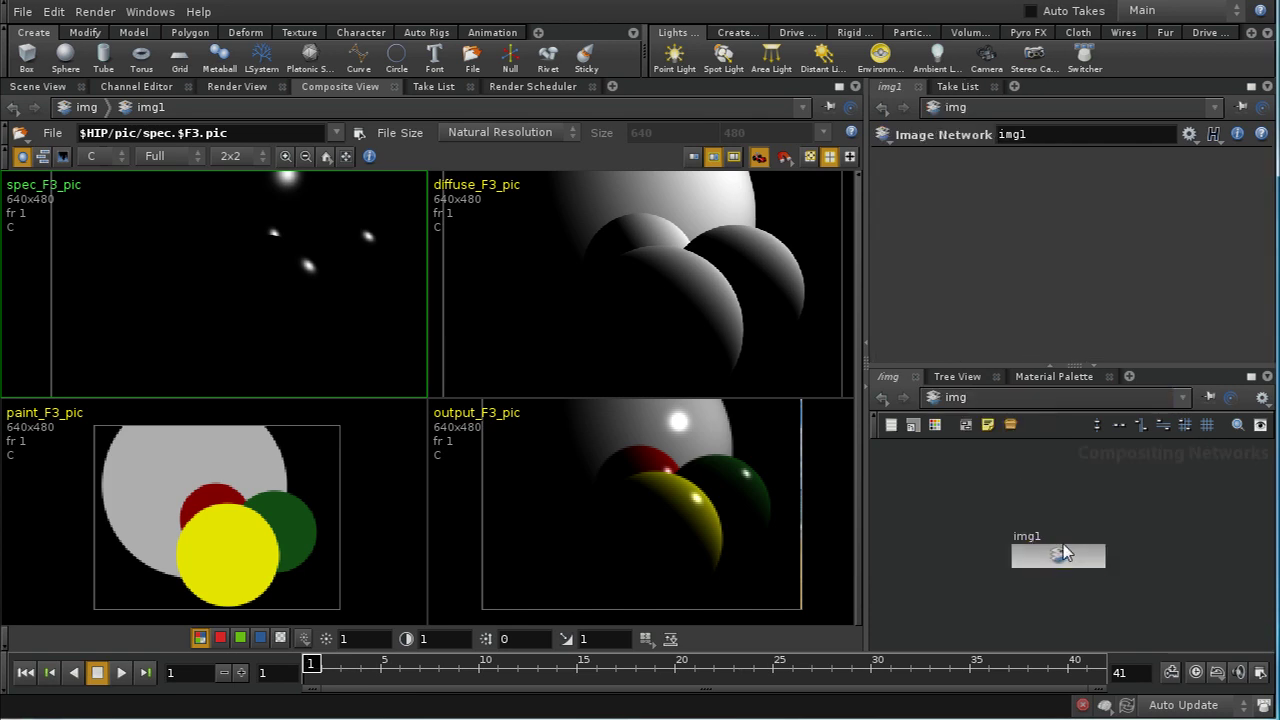
{"action": "double_click", "coordinate": [1062, 558]}
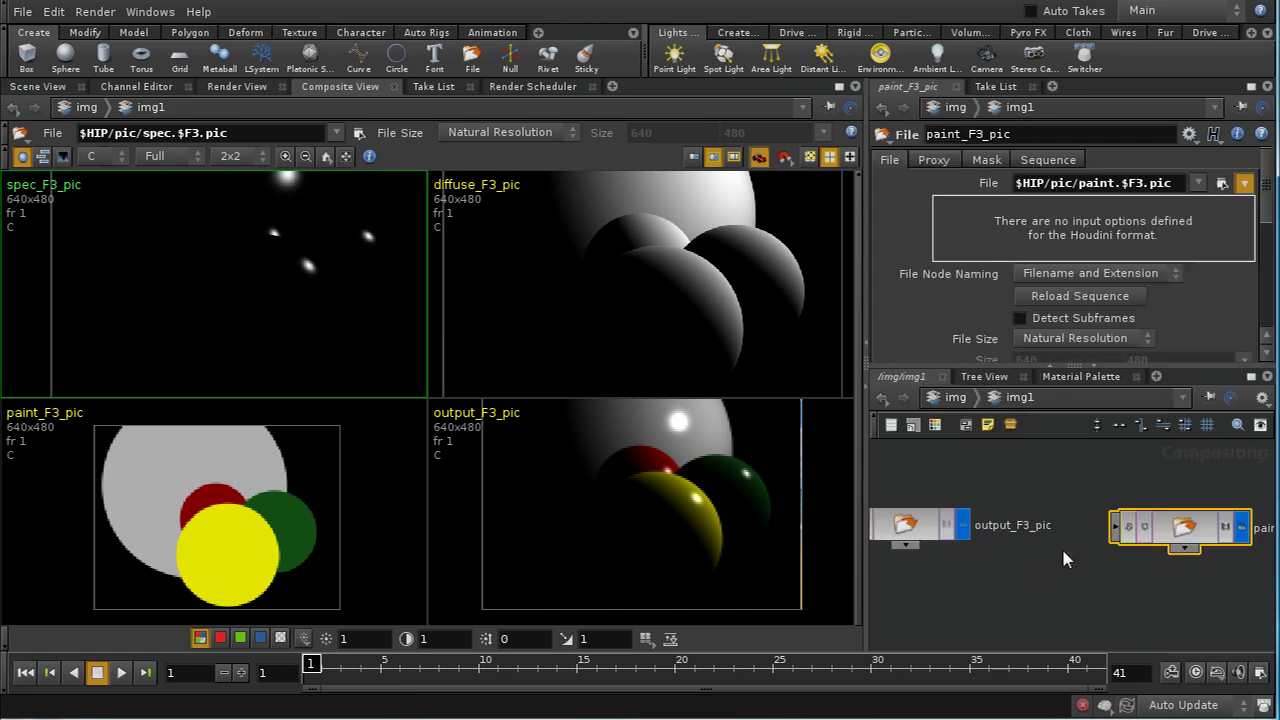
{"action": "left_click", "coordinate": [1251, 376]}
{"action": "middle_click_drag", "start_coordinate": [560, 466], "coordinate": [729, 288]}
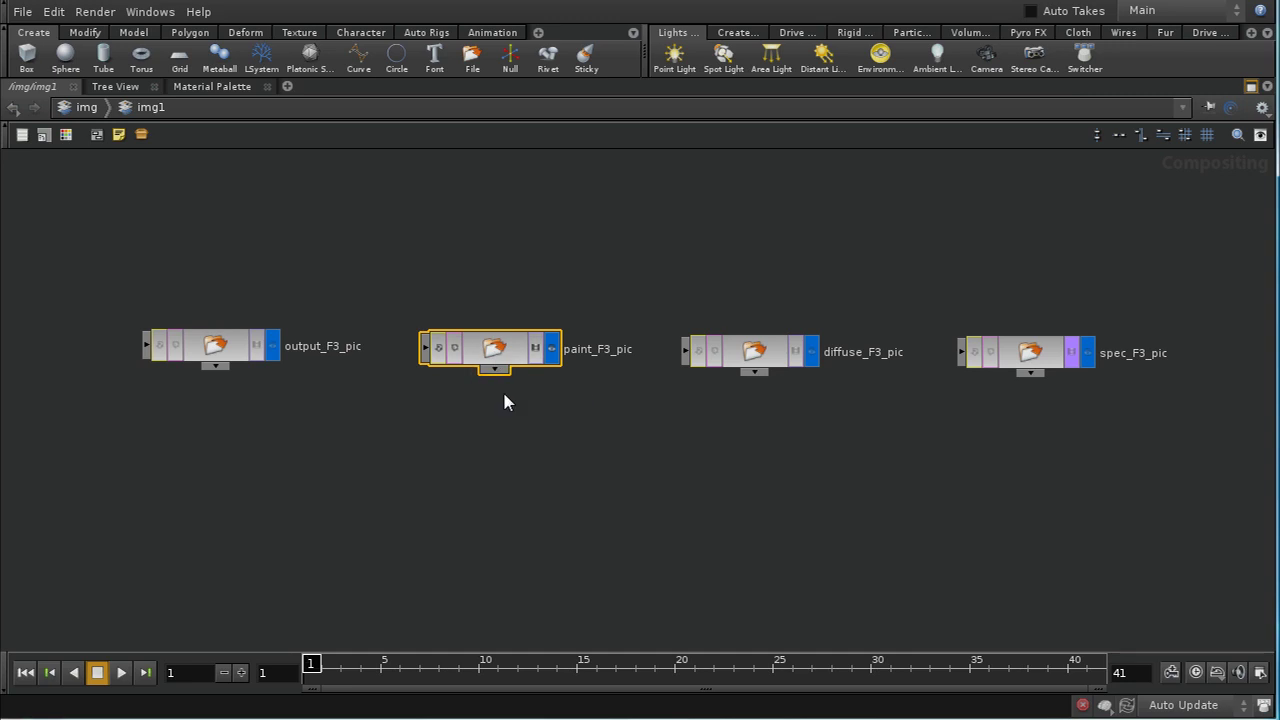
- Place a Multiply node below the file nodes and feed it paint_F3_pic and diffuse_F3_pic as its two inputs
{"action": "key", "text": "Tab"}
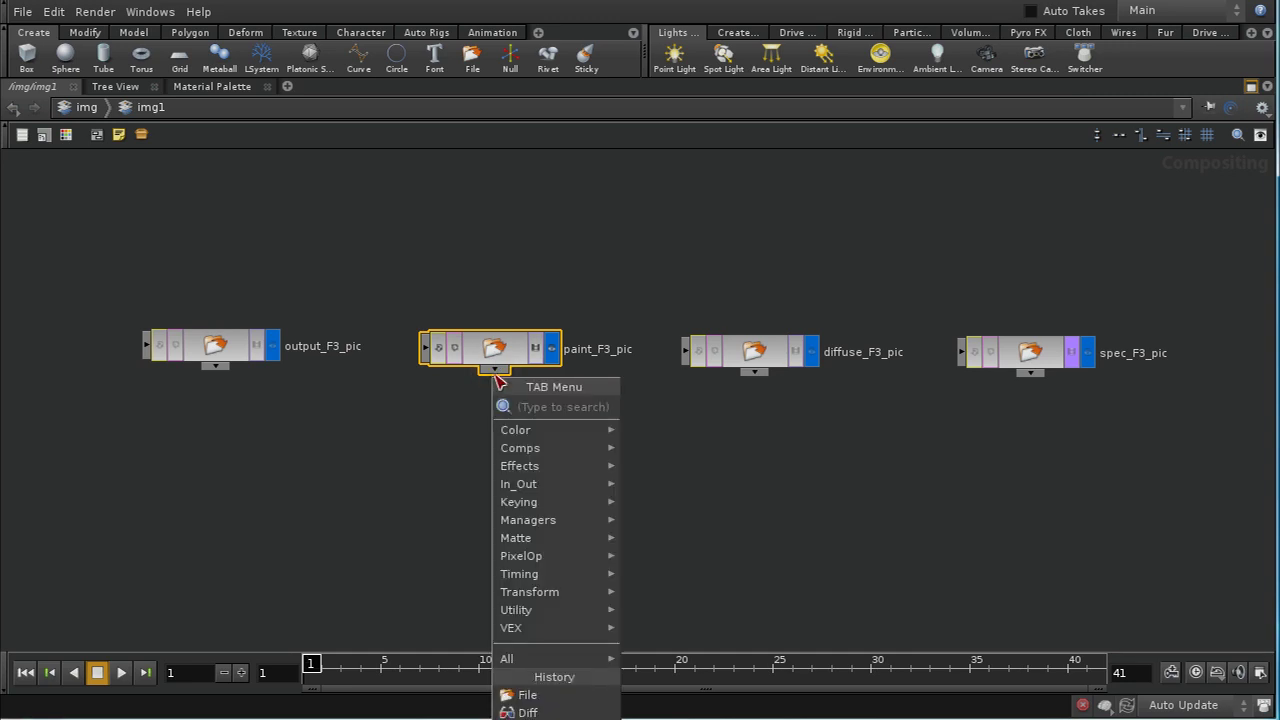
{"action": "type", "text": "mu"}
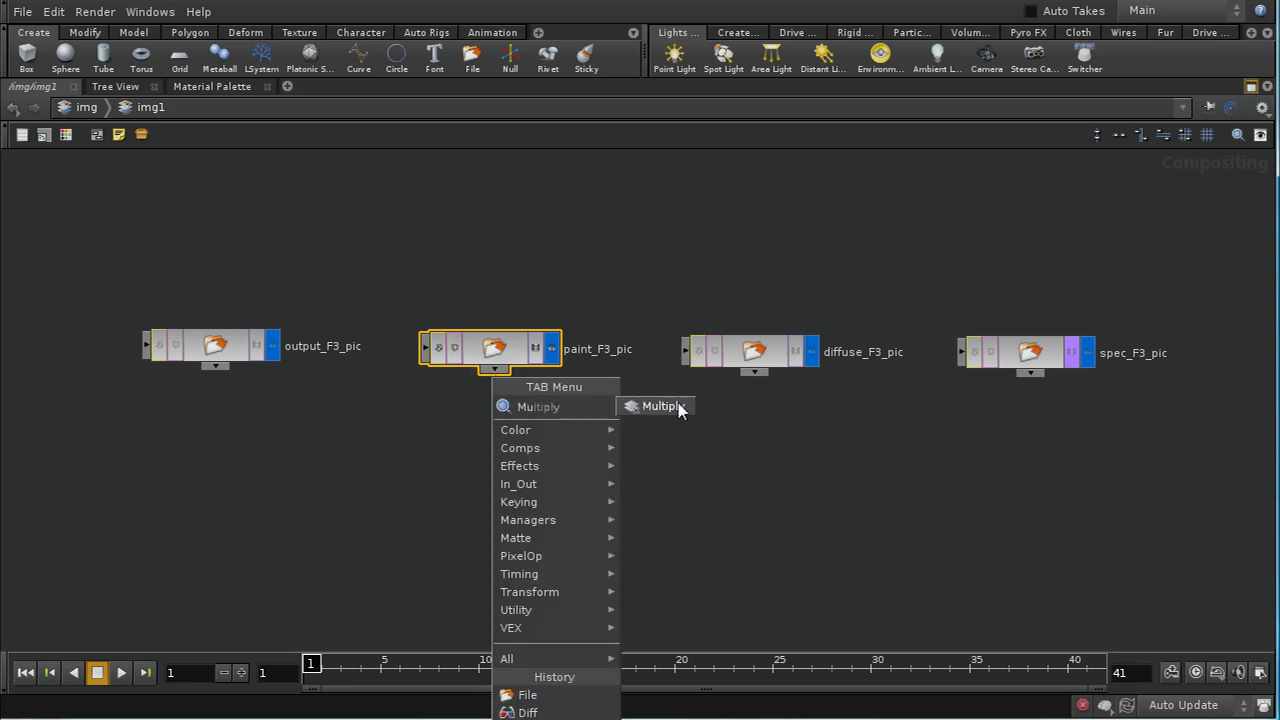
{"action": "left_click", "coordinate": [678, 406]}
{"action": "left_click", "coordinate": [678, 500]}
{"action": "left_click_drag", "start_coordinate": [754, 373], "coordinate": [715, 482]}
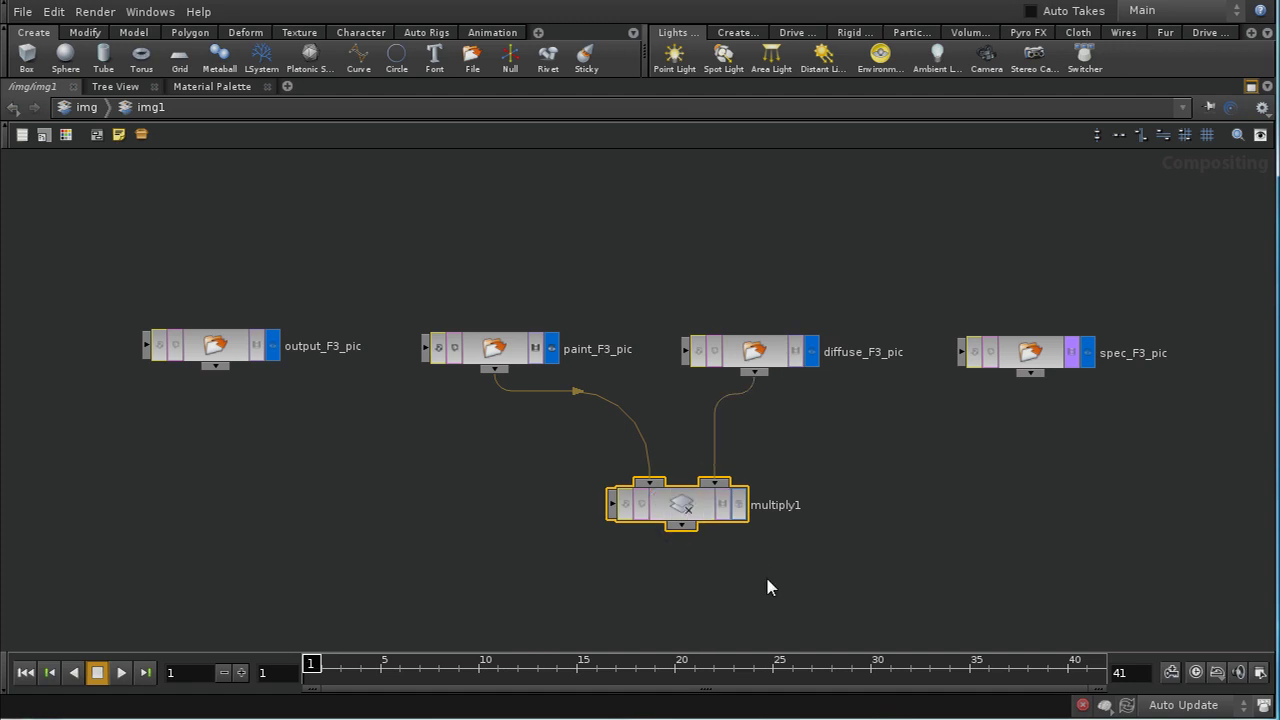
- Place an Add node combining the Multiply result with spec_F3_pic and set it as the displayed node
{"action": "middle_click_drag", "start_coordinate": [779, 582], "coordinate": [754, 552]}
{"action": "key", "text": "Tab"}
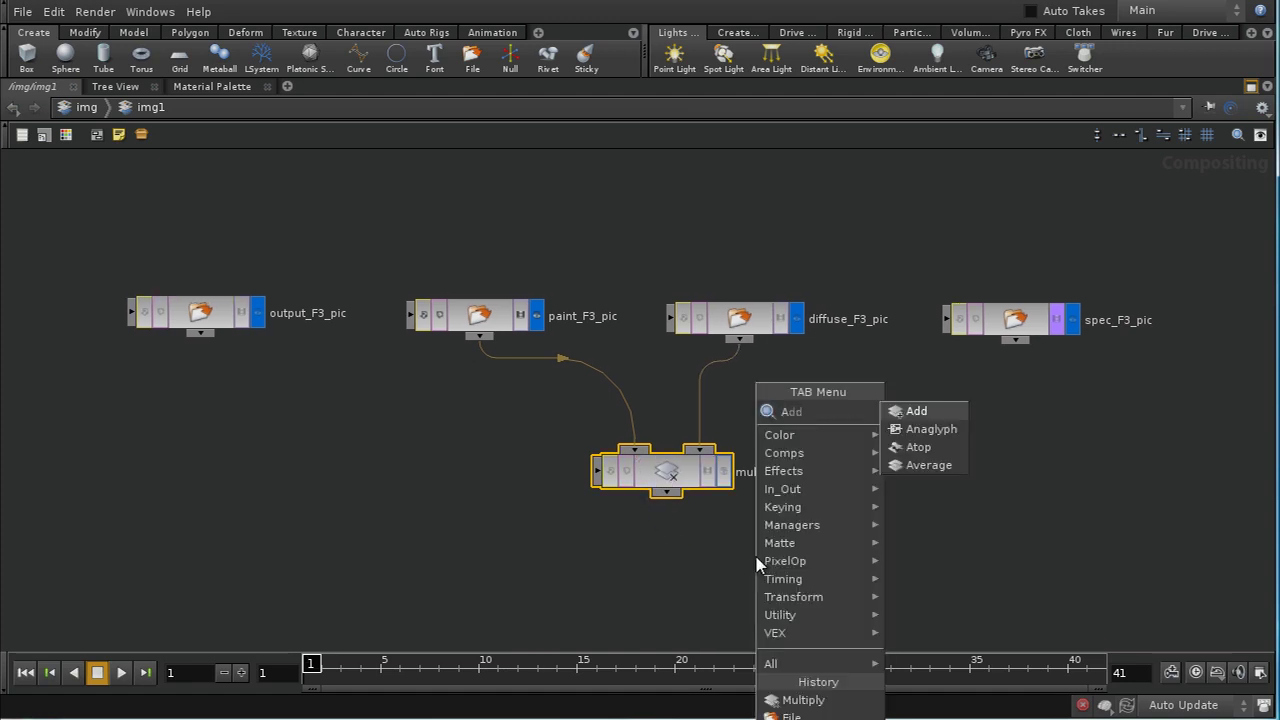
{"action": "type", "text": "dd"}
{"action": "left_click", "coordinate": [910, 412]}
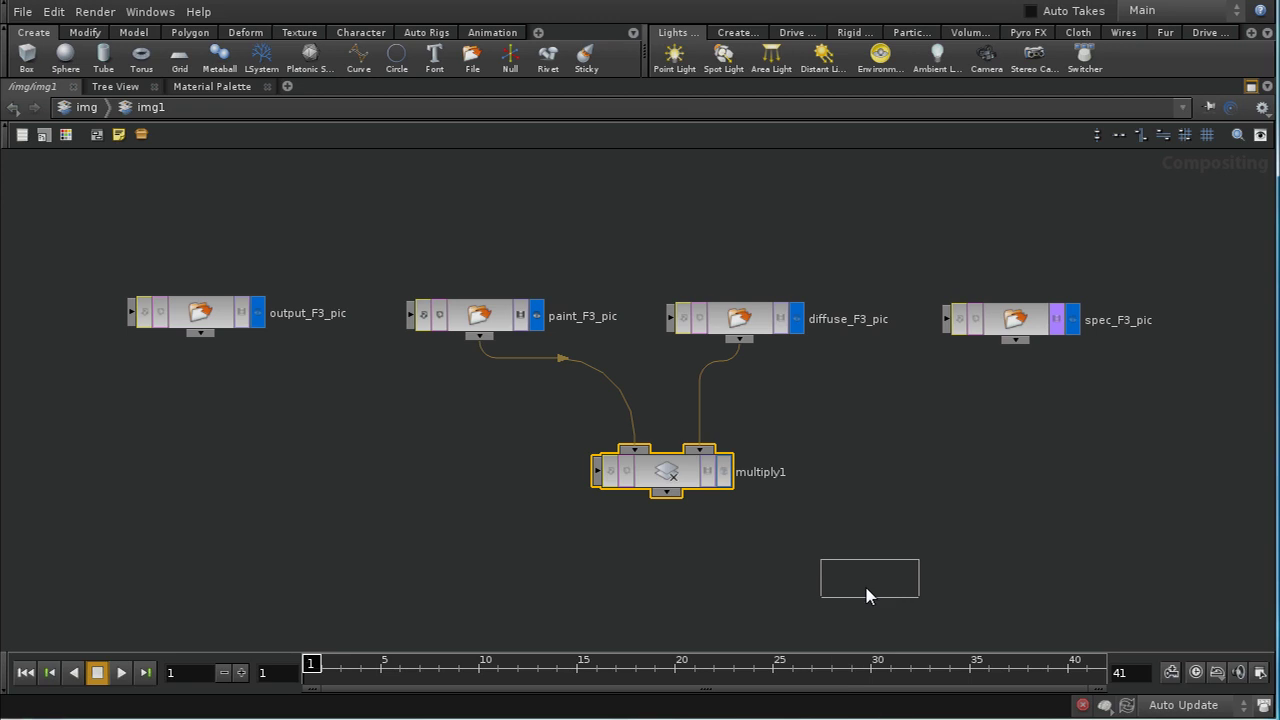
{"action": "left_click", "coordinate": [845, 594]}
{"action": "left_click_drag", "start_coordinate": [1011, 378], "coordinate": [889, 568]}
{"action": "left_click_drag", "start_coordinate": [666, 492], "coordinate": [824, 566]}
{"action": "left_click", "coordinate": [912, 589]}
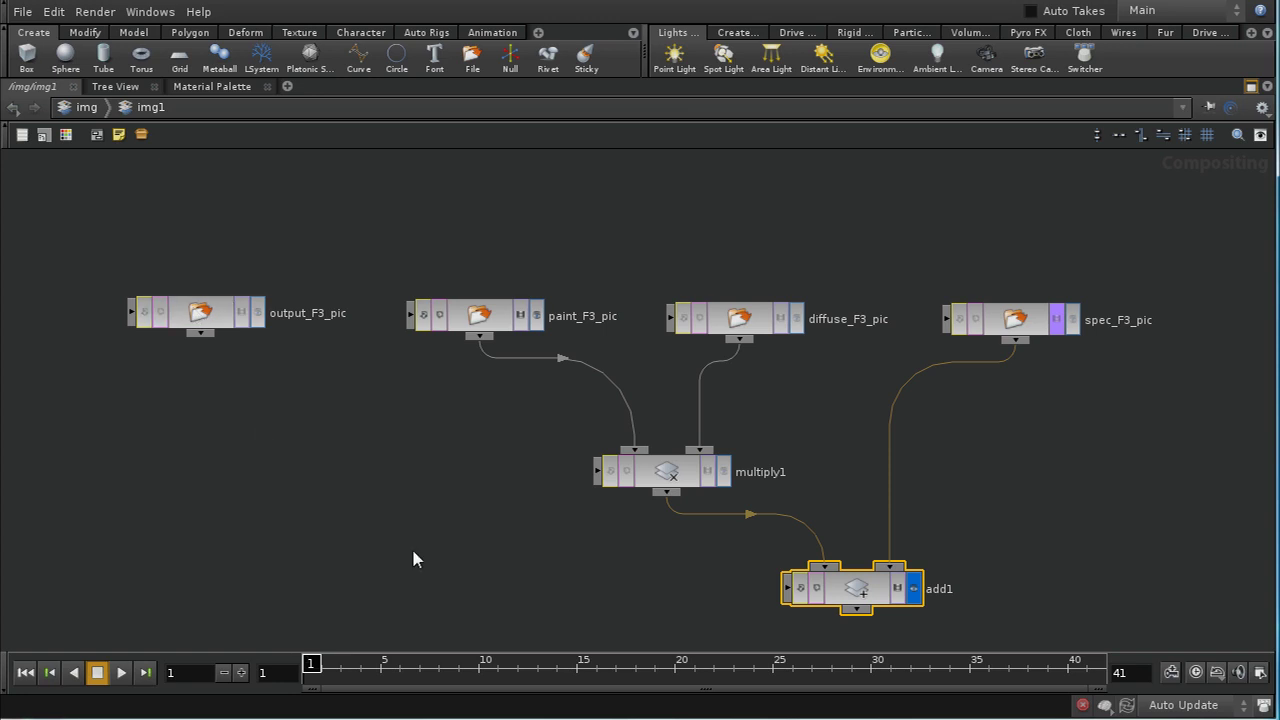
{"action": "middle_click_drag", "start_coordinate": [440, 537], "coordinate": [440, 452]}
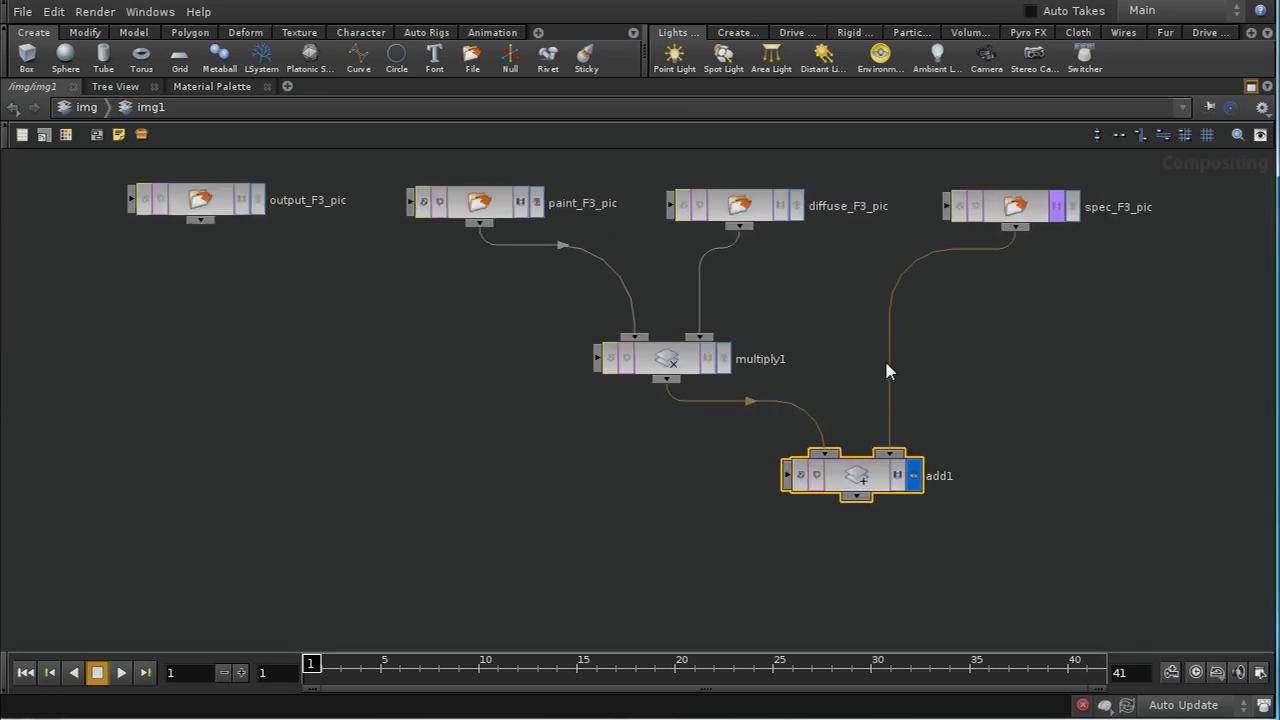
- Restore the pane layout, toggle Hide Blank Viewports off and on again, and inspect the add1 image up close
{"action": "left_click", "coordinate": [1250, 87]}
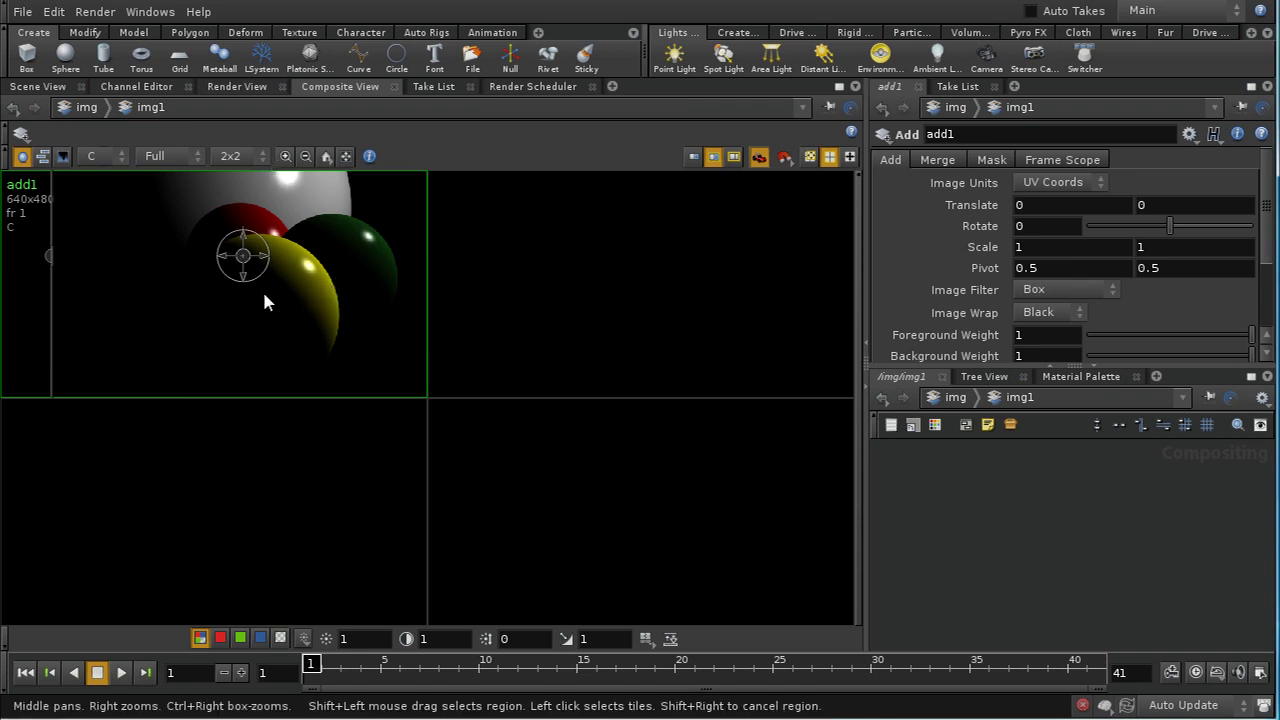
{"action": "left_click", "coordinate": [230, 156]}
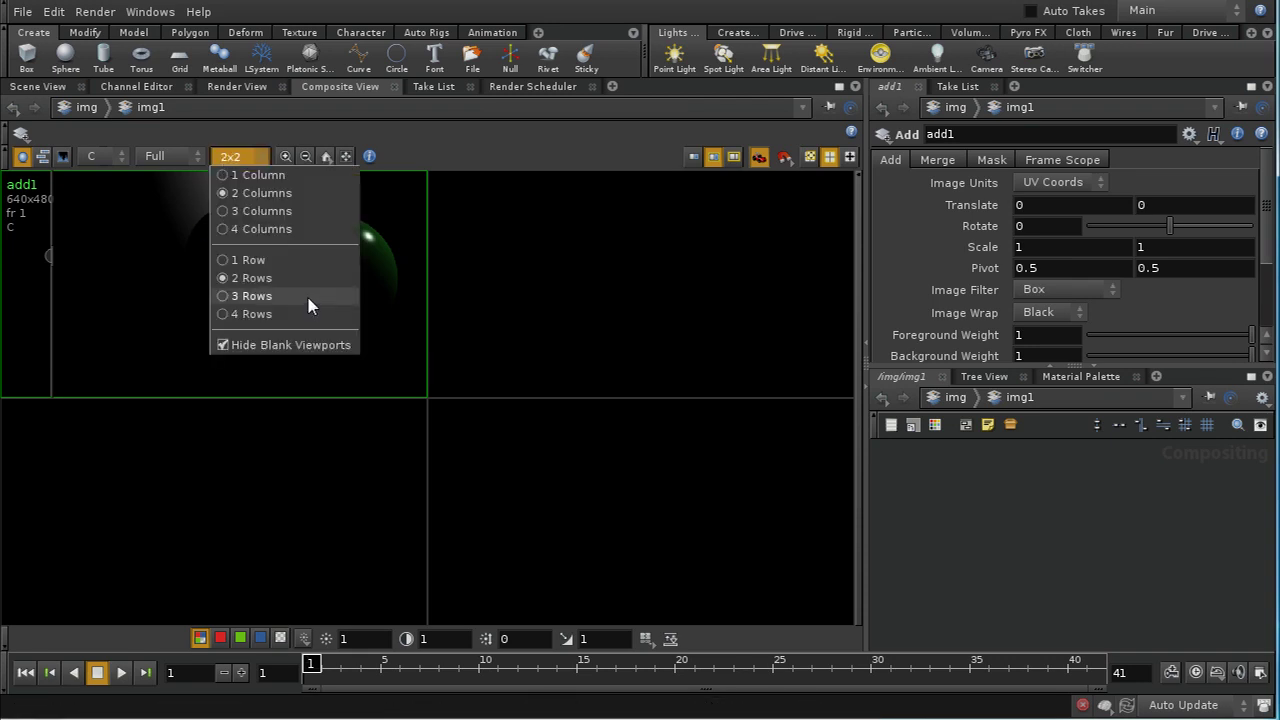
{"action": "left_click", "coordinate": [279, 349]}
{"action": "left_click", "coordinate": [230, 156]}
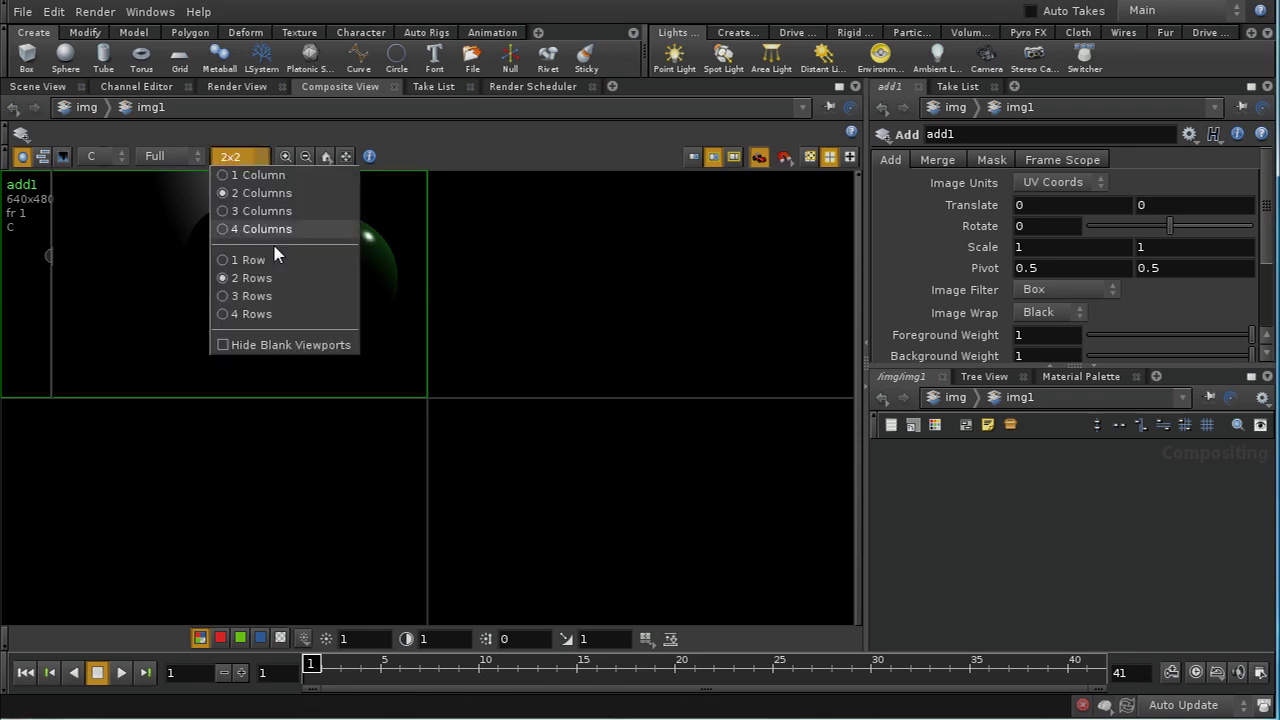
{"action": "left_click", "coordinate": [279, 349]}
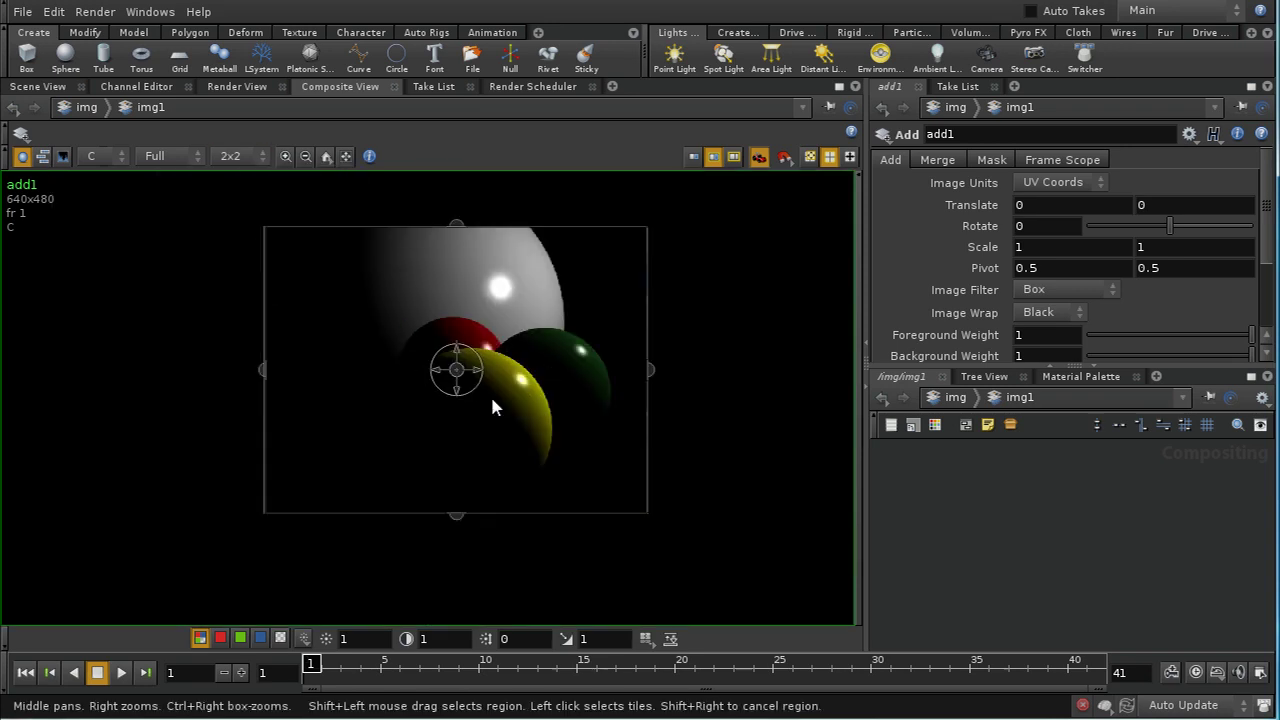
{"action": "right_click_drag", "start_coordinate": [570, 430], "coordinate": [575, 303]}
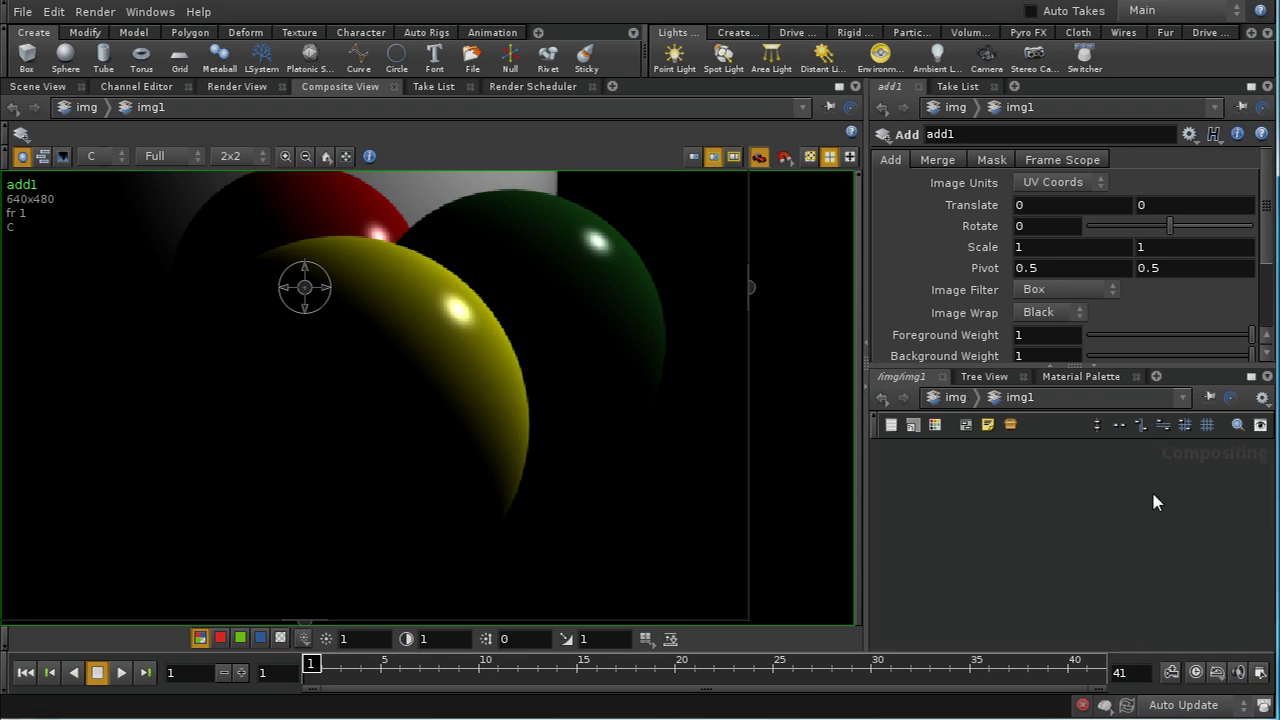
- Place a Diff node with add1 as its first input and output_F3_pic as its second
{"action": "key", "text": "h"}
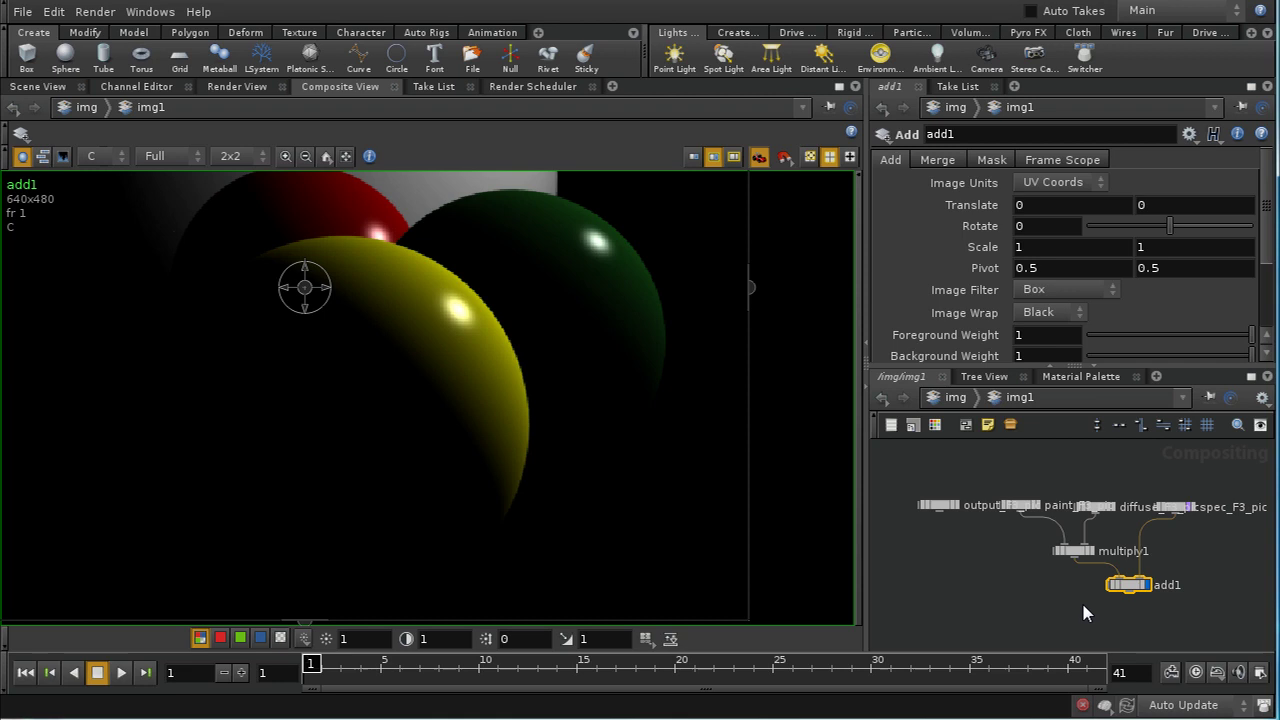
{"action": "middle_click_drag", "start_coordinate": [1081, 600], "coordinate": [1081, 562]}
{"action": "key", "text": "Tab"}
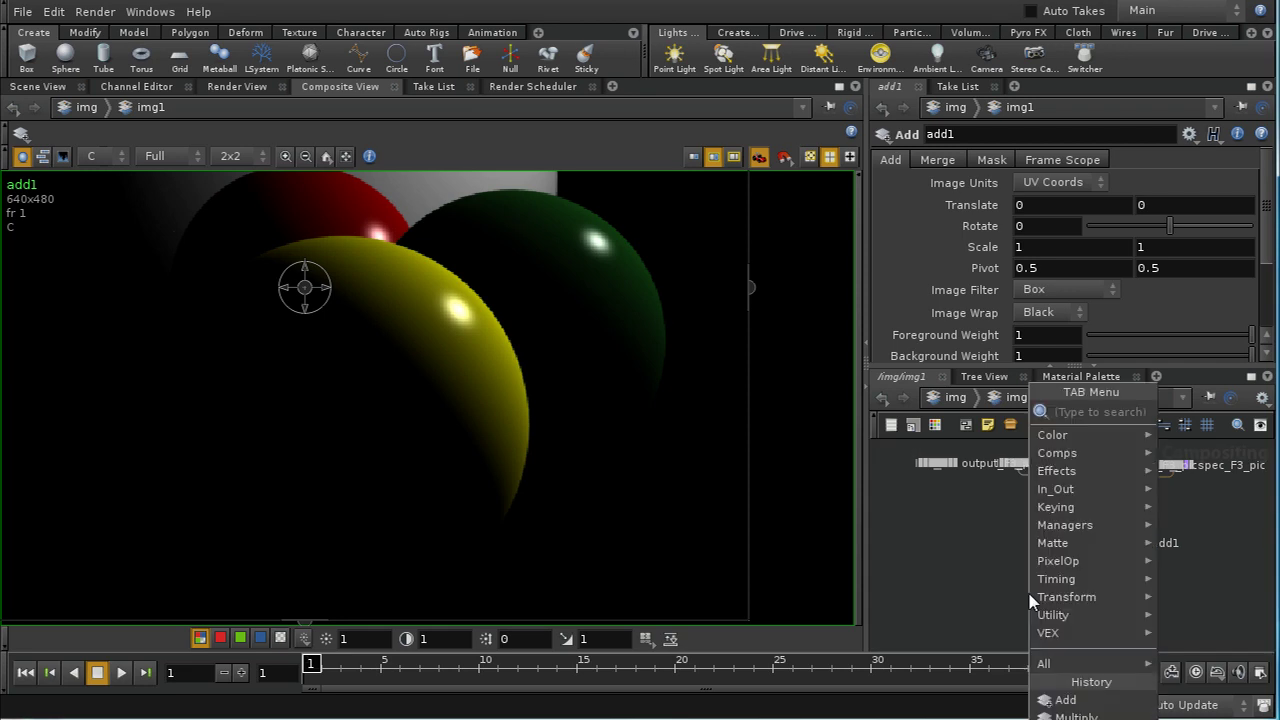
{"action": "type", "text": "Diff"}
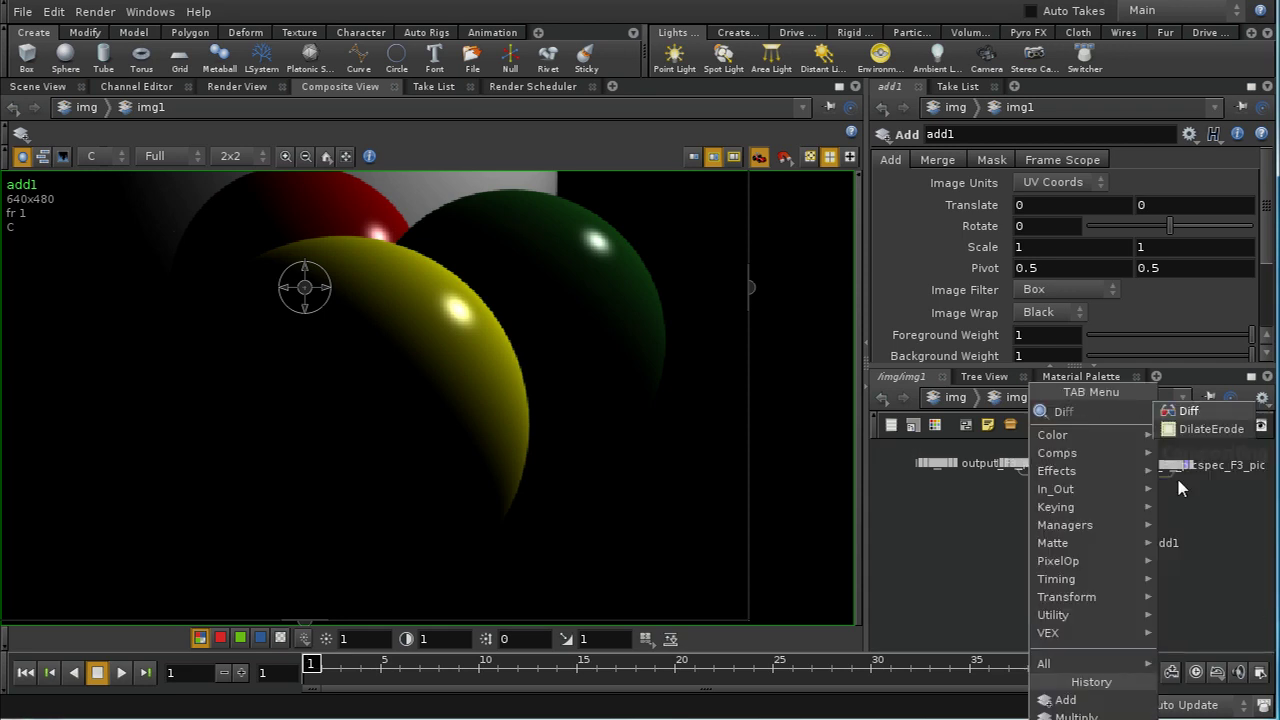
{"action": "left_click", "coordinate": [1188, 411]}
{"action": "left_click", "coordinate": [1045, 615]}
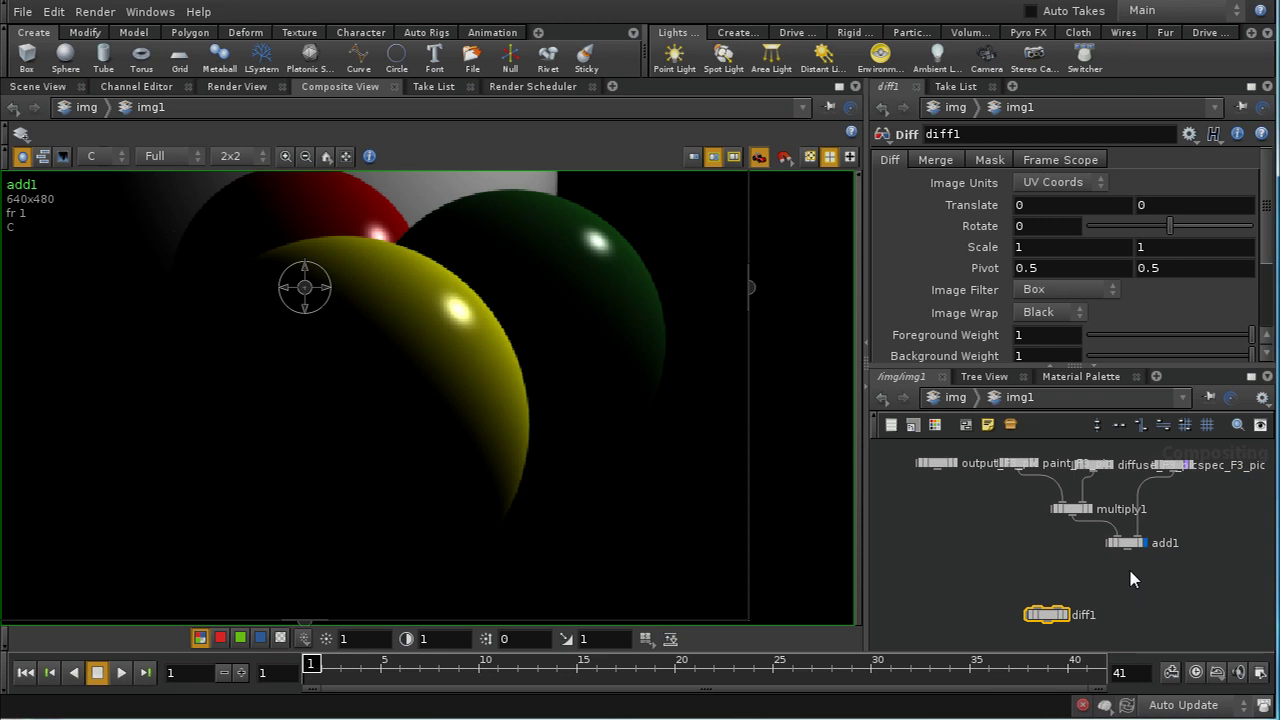
{"action": "left_click_drag", "start_coordinate": [1127, 549], "coordinate": [1066, 616]}
{"action": "left_click_drag", "start_coordinate": [937, 474], "coordinate": [1055, 612]}
- Display diff1 in the composite view and examine the sphere edges for differences between the two images
{"action": "scroll", "coordinate": [1110, 618], "scroll_direction": "up", "scroll_amount": 6}
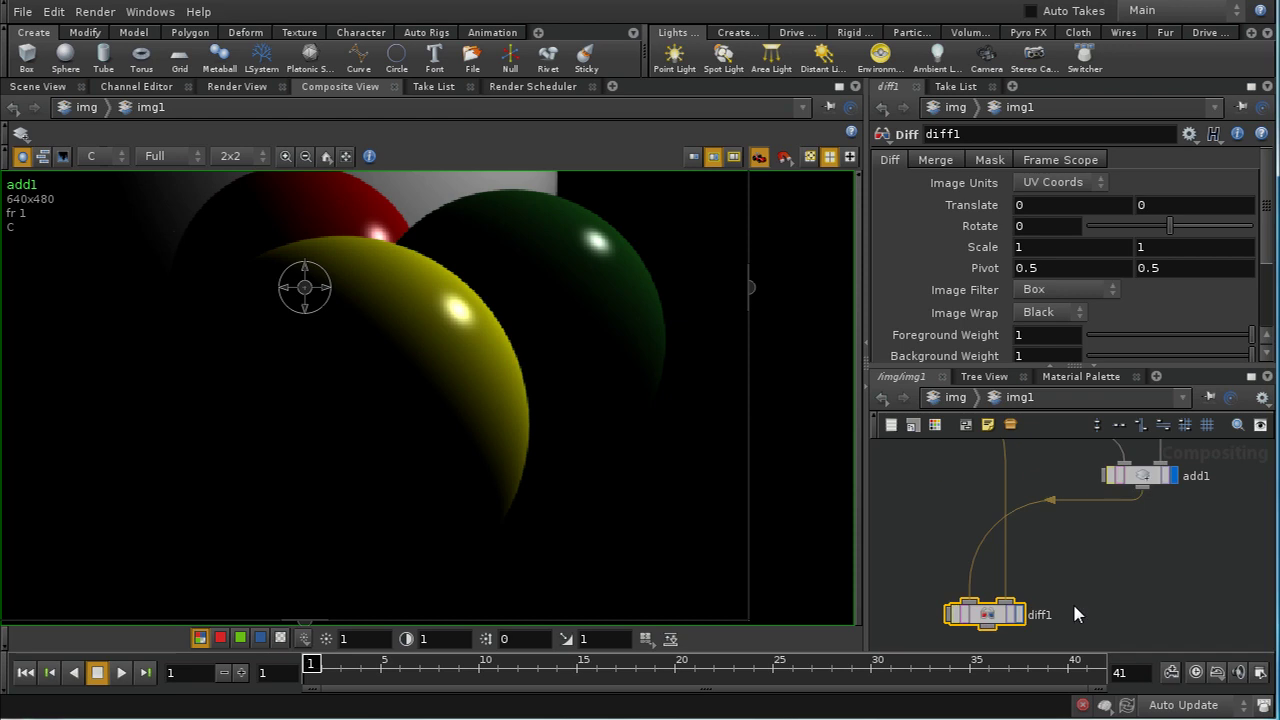
{"action": "left_click", "coordinate": [1063, 567]}
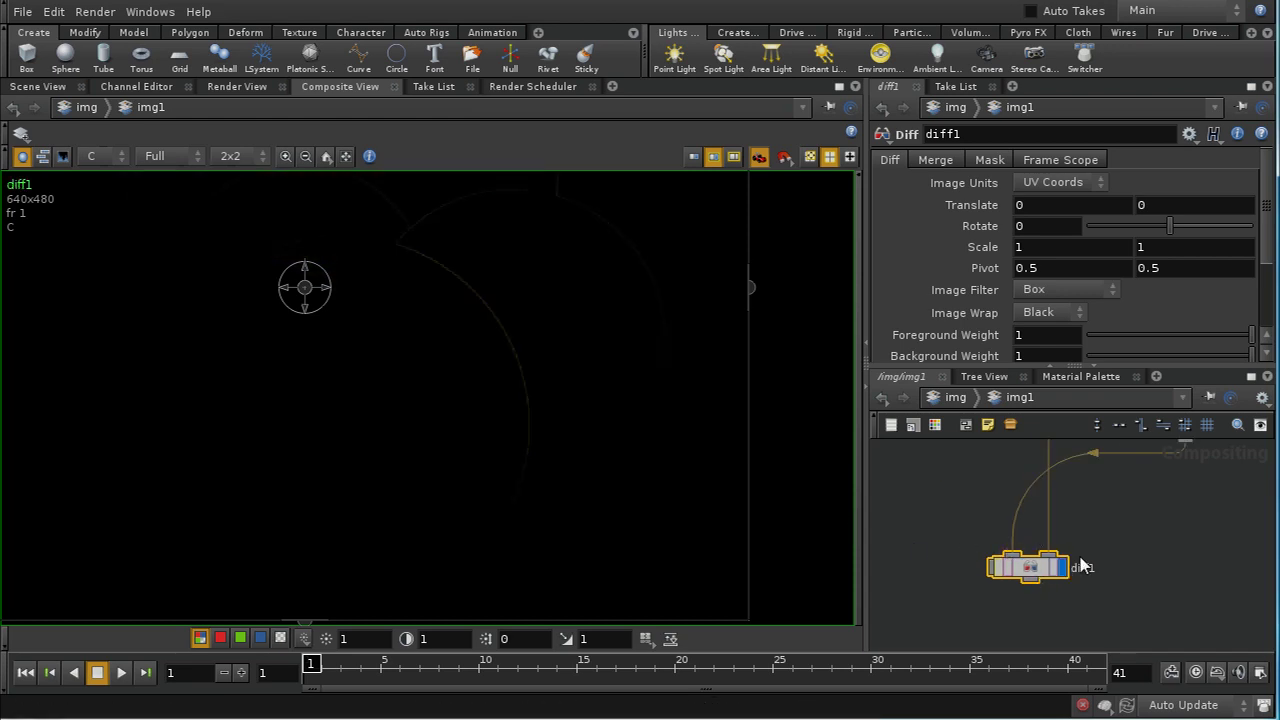
{"action": "scroll", "coordinate": [557, 426], "scroll_direction": "down", "scroll_amount": 3}
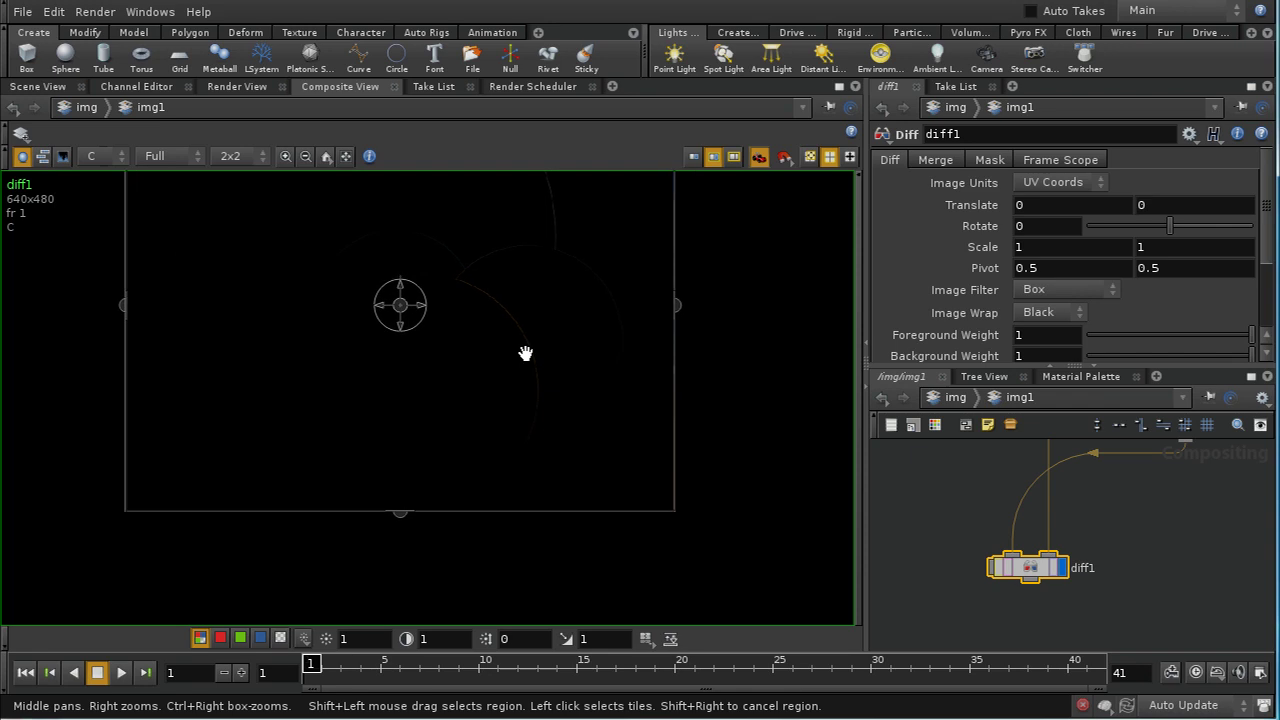
{"action": "middle_click_drag", "start_coordinate": [523, 354], "coordinate": [546, 386]}
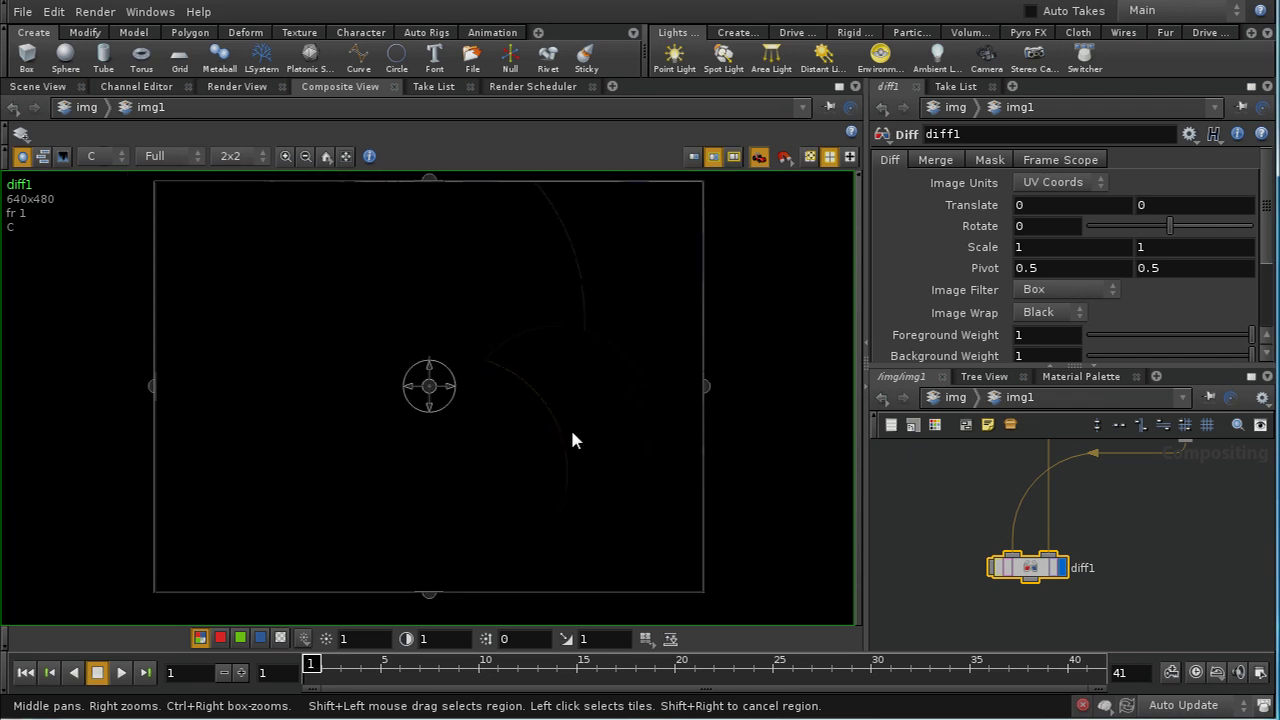
{"action": "right_click_drag", "start_coordinate": [575, 440], "coordinate": [552, 387]}
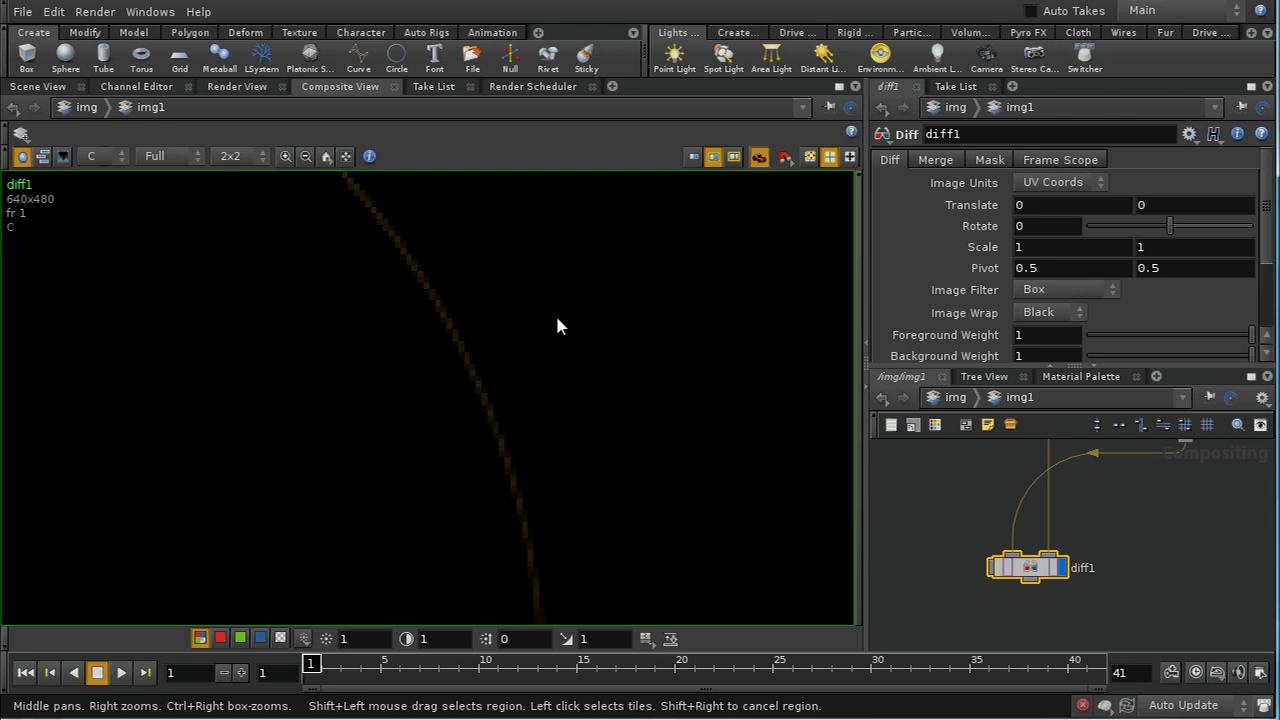
{"action": "right_click_drag", "start_coordinate": [557, 326], "coordinate": [597, 469]}
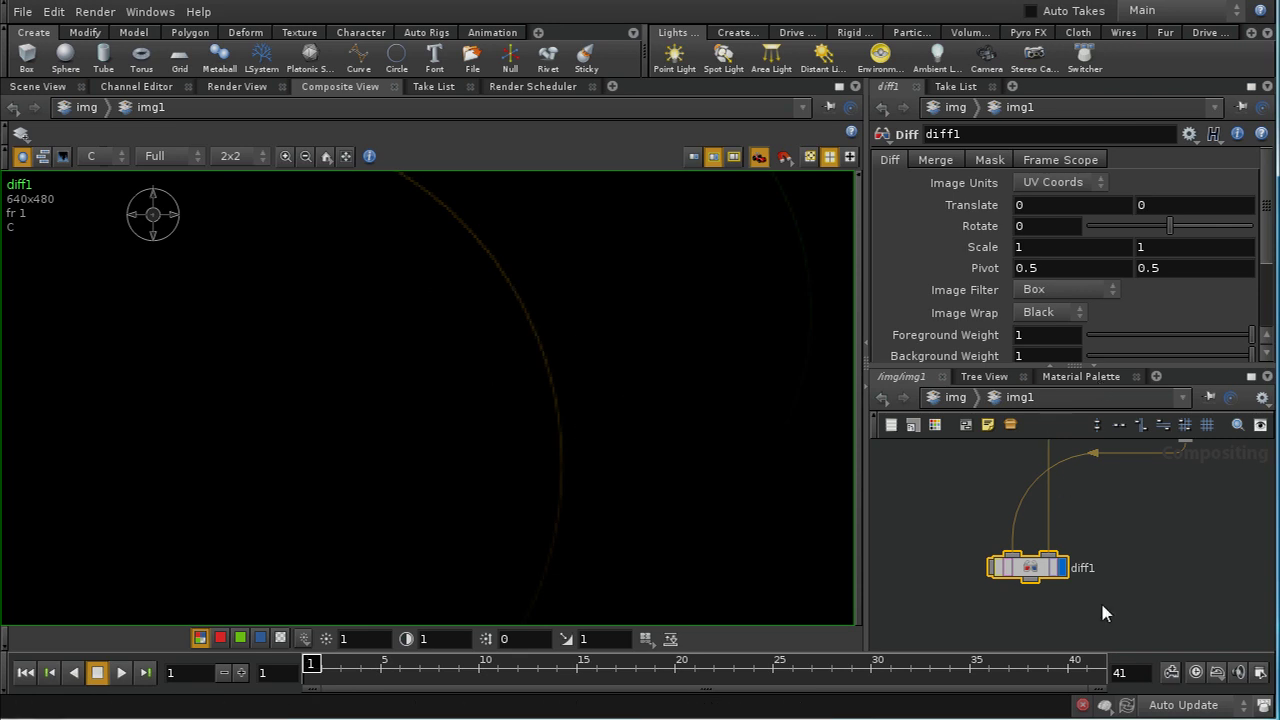
- Open the /out network and show the Sampling properties of mantra1
{"action": "left_click", "coordinate": [966, 400]}
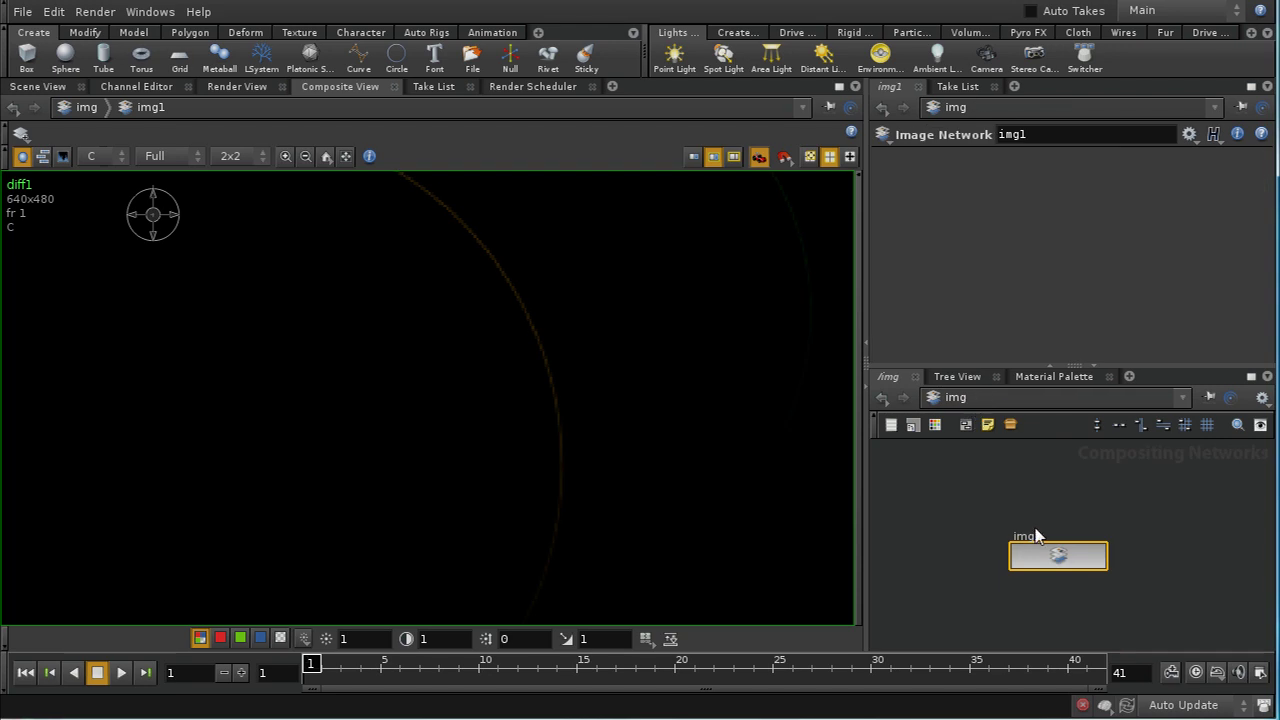
{"action": "left_click", "coordinate": [1004, 402]}
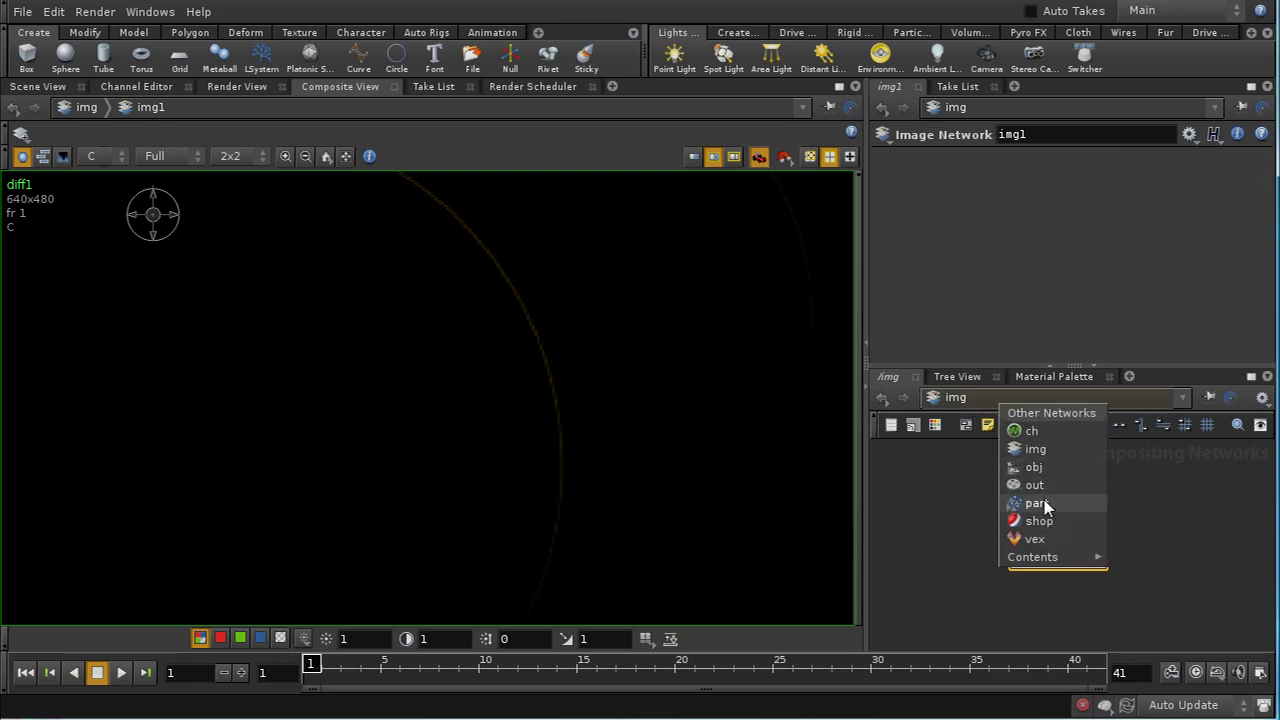
{"action": "left_click", "coordinate": [1038, 486]}
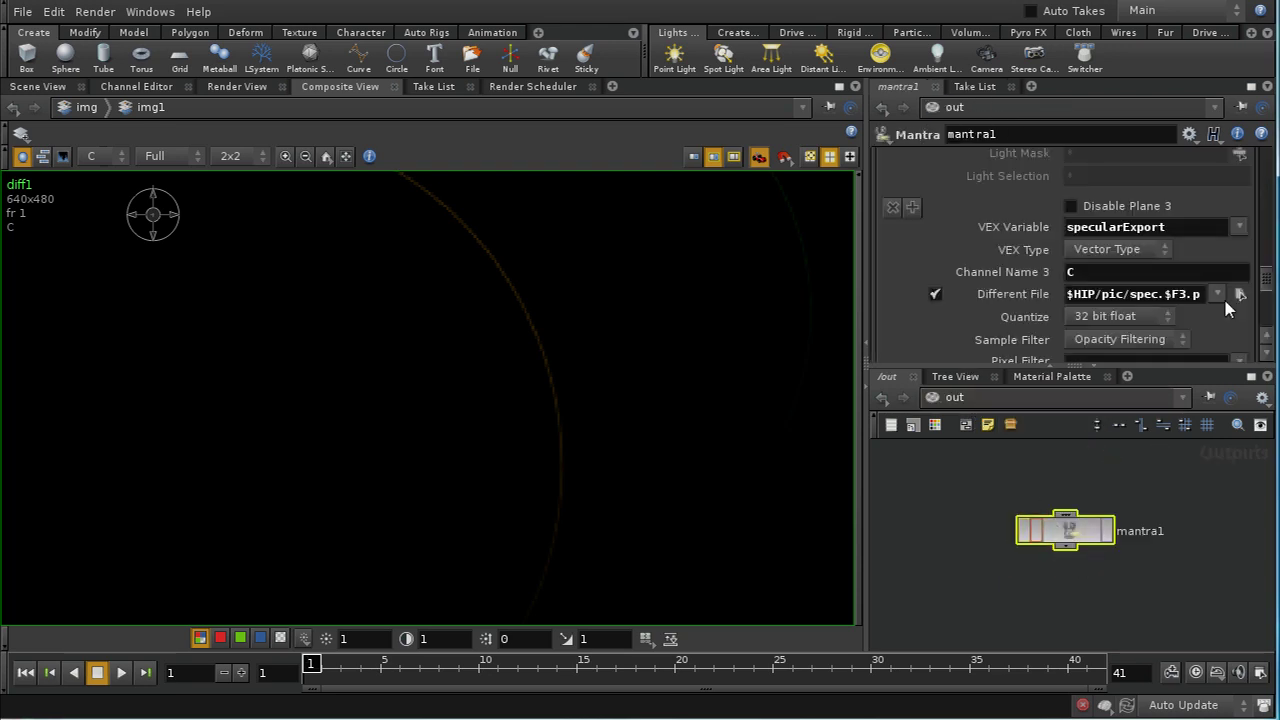
{"action": "left_click_drag", "start_coordinate": [1262, 286], "coordinate": [1270, 162]}
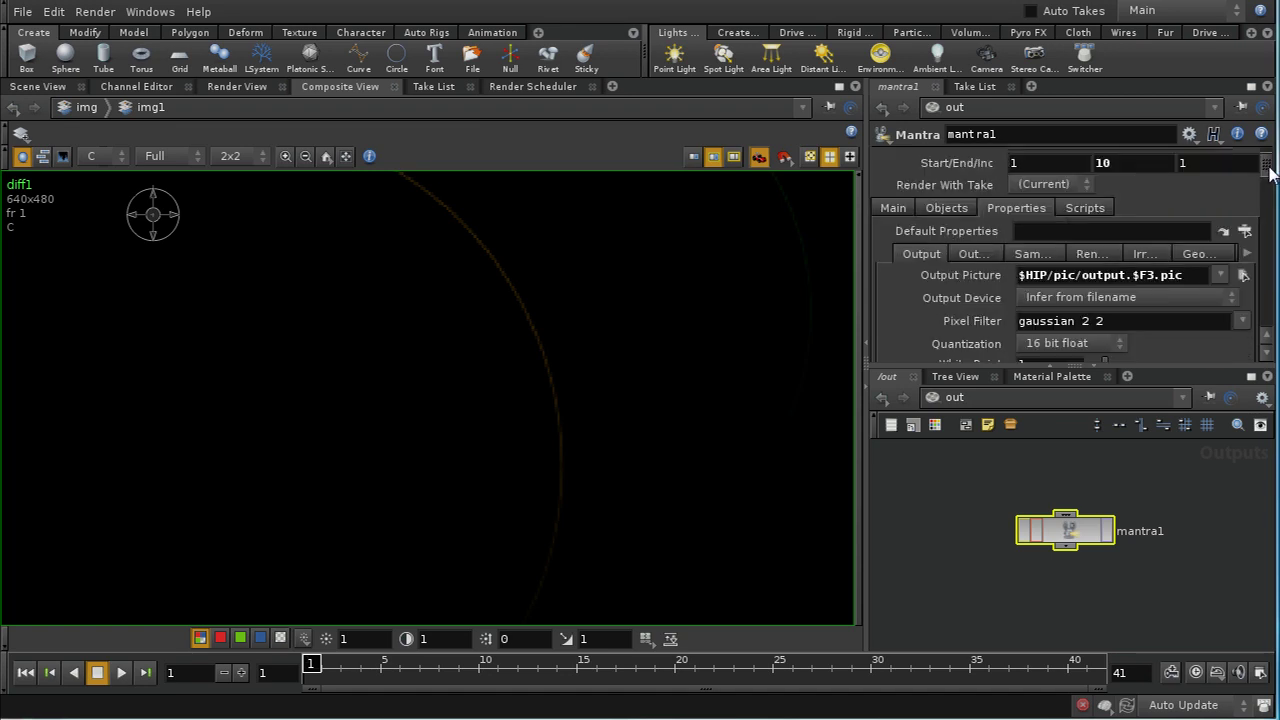
{"action": "left_click", "coordinate": [1036, 255]}
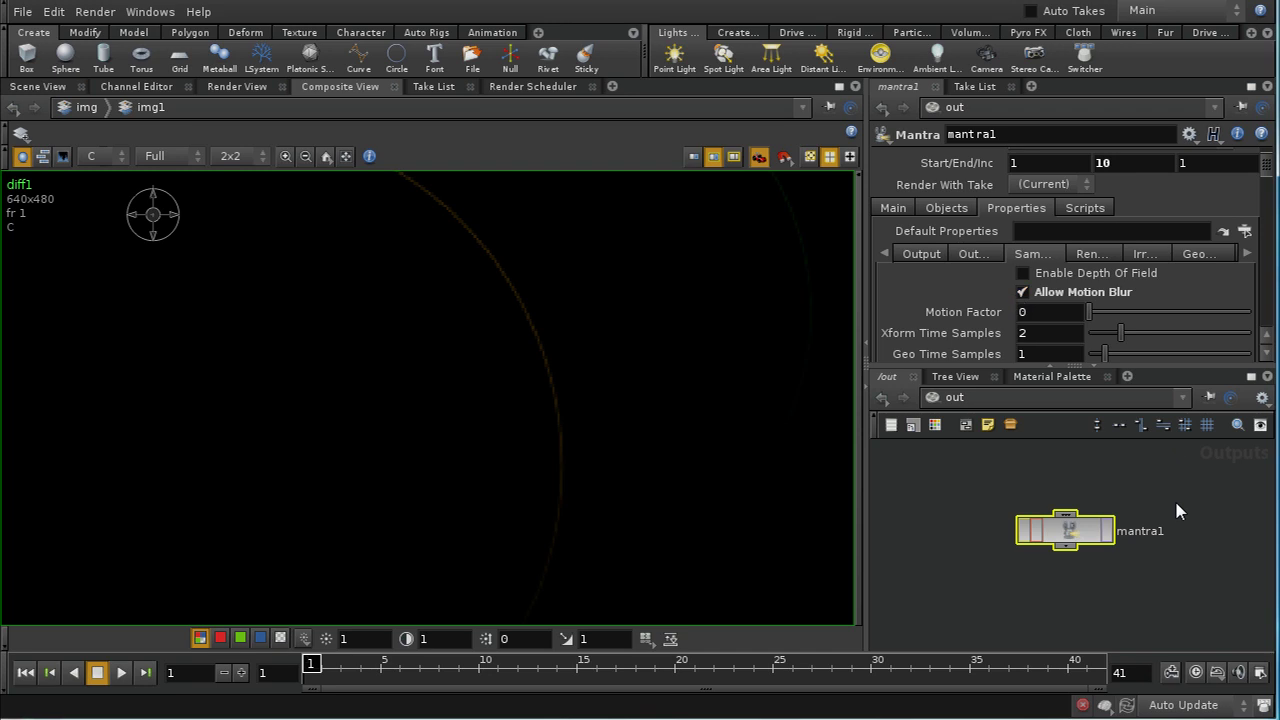
- Render mantra1 using the node's own frame range and output, at natural resolution and Normal quality
{"action": "left_click", "coordinate": [1108, 540]}
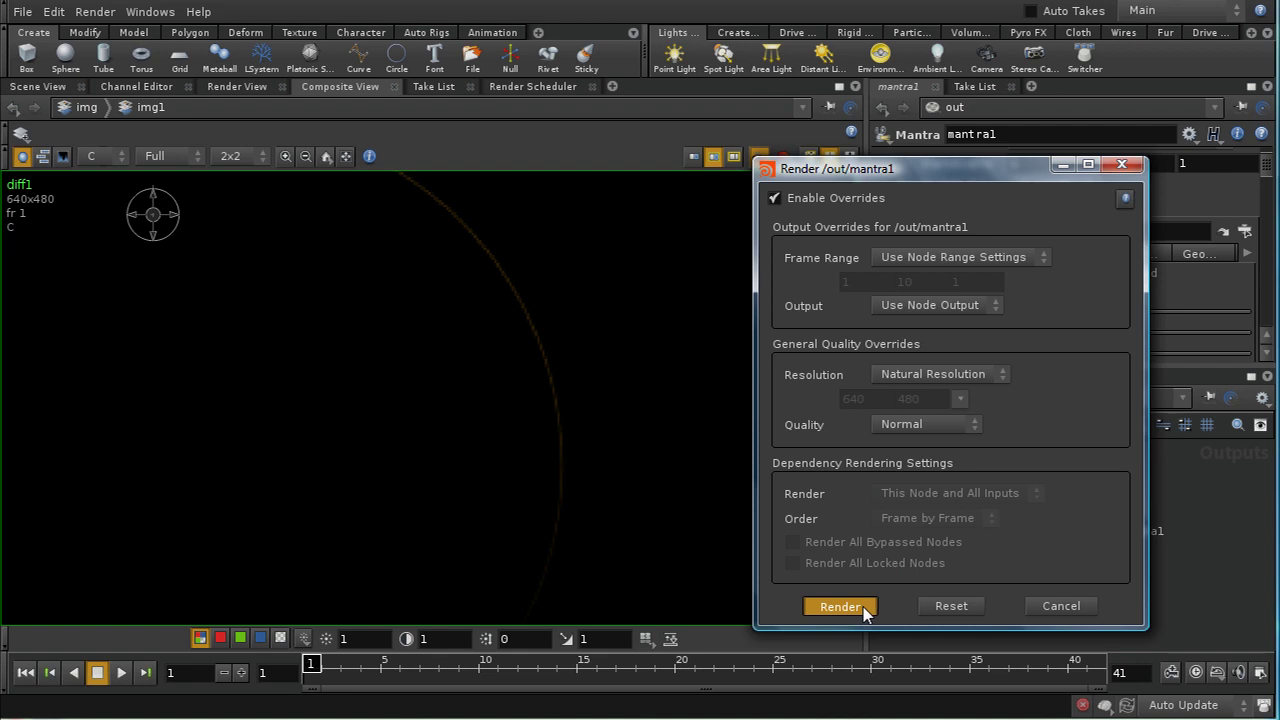
{"action": "left_click", "coordinate": [840, 607]}
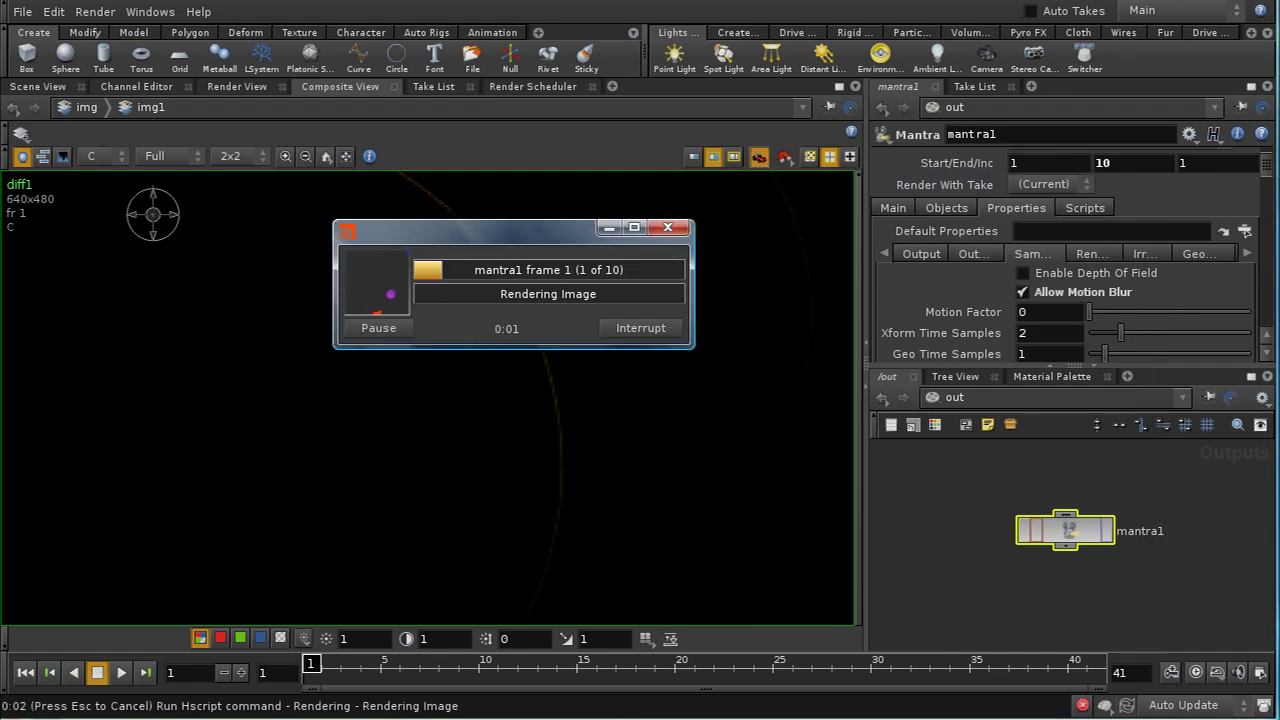
- In the img1 compositing network, select the output, paint, diffuse and specular file nodes together and reload their image sequences
{"action": "left_click", "coordinate": [968, 398]}
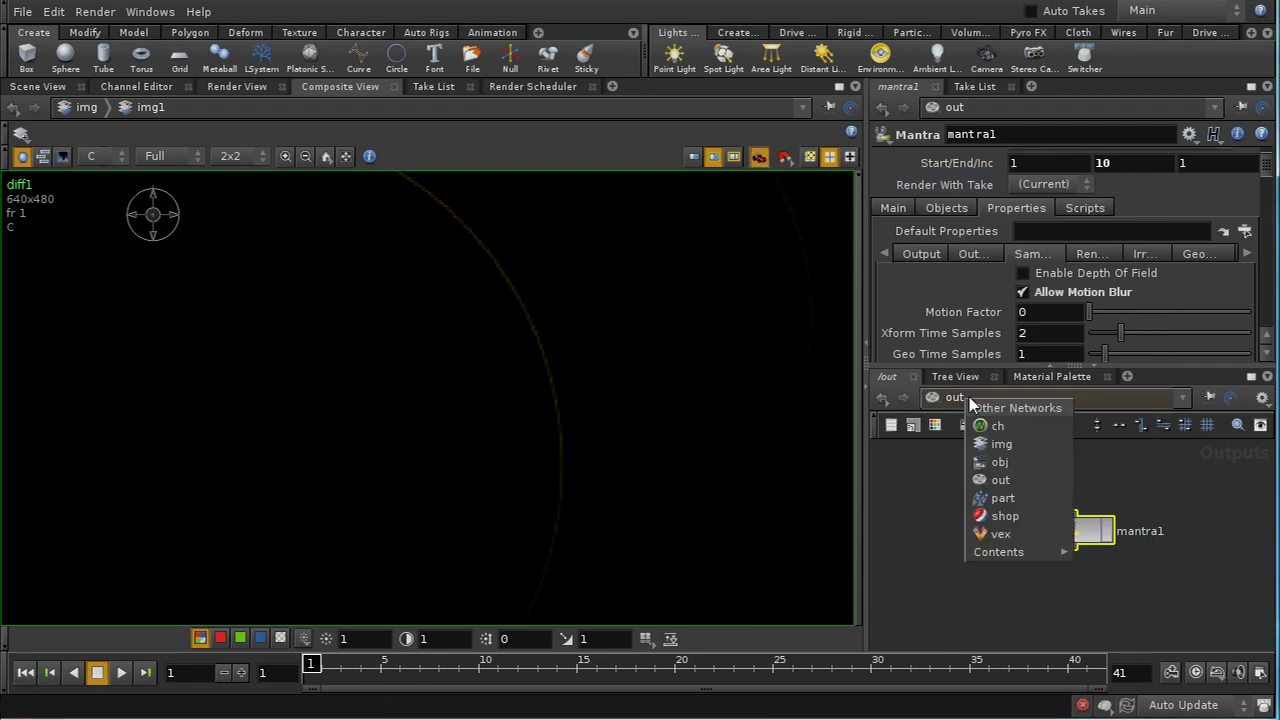
{"action": "left_click", "coordinate": [990, 444]}
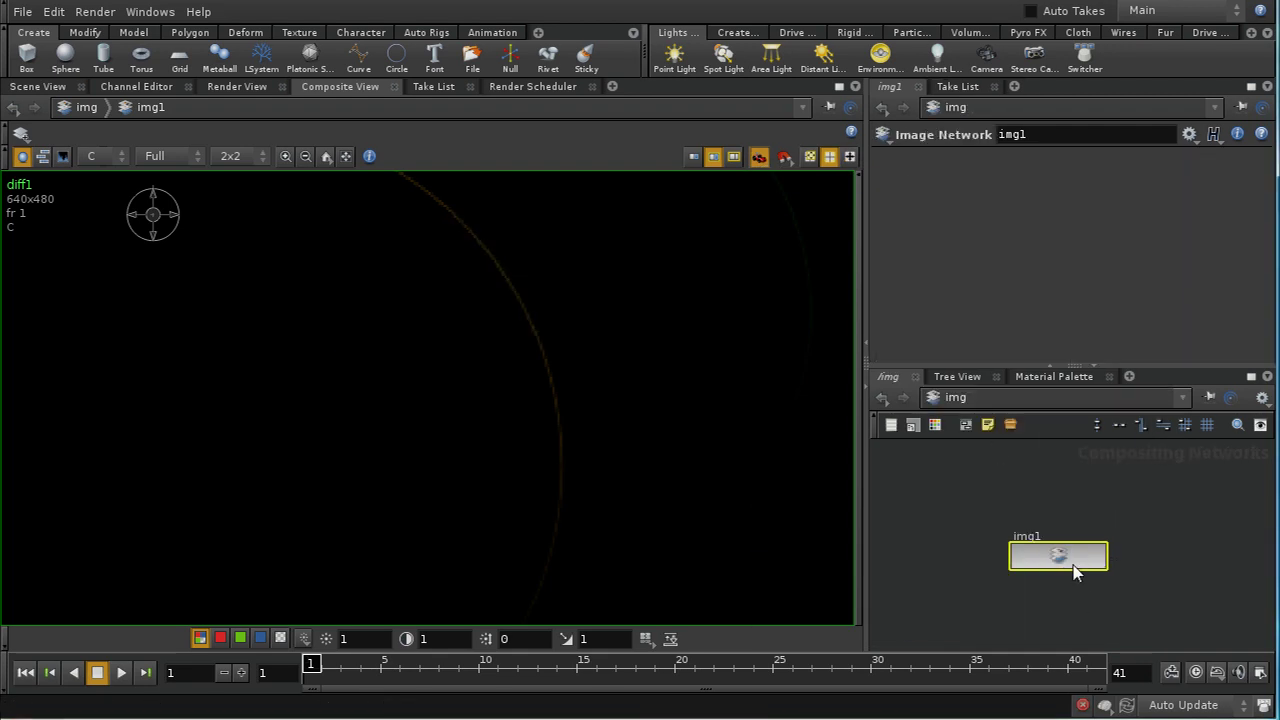
{"action": "double_click", "coordinate": [1075, 568]}
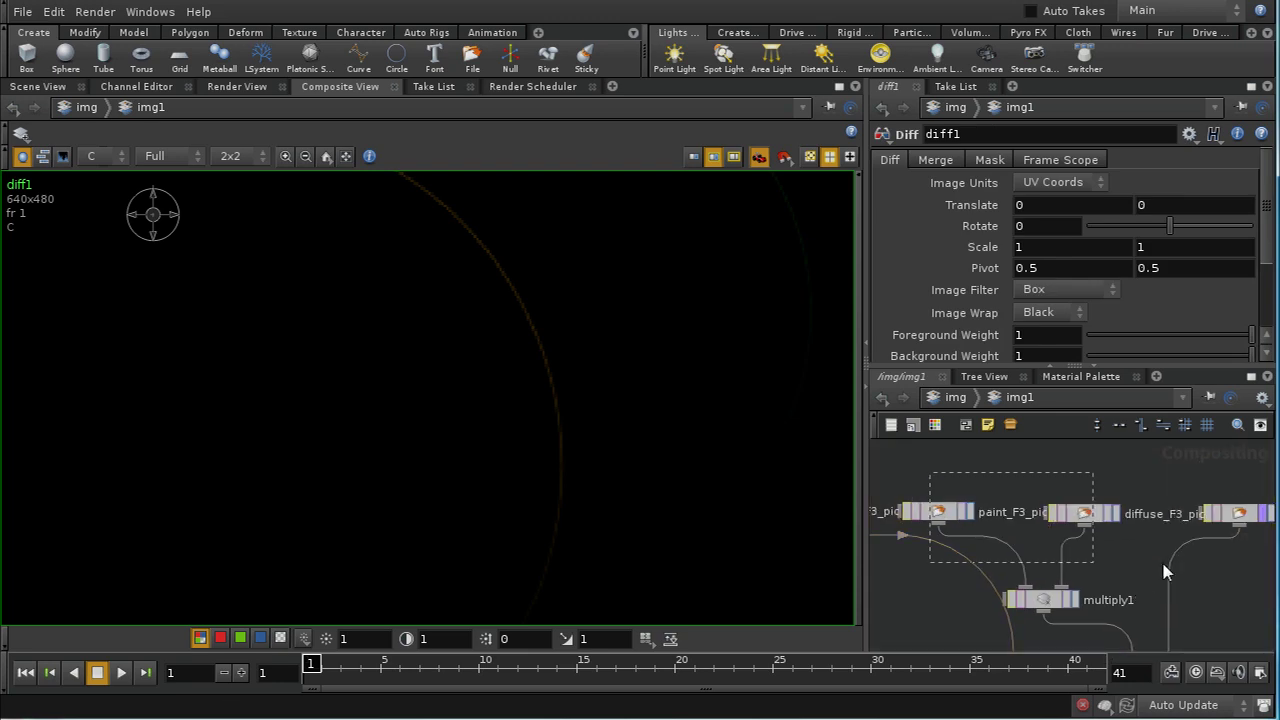
{"action": "left_click_drag", "start_coordinate": [1164, 571], "coordinate": [1225, 562]}
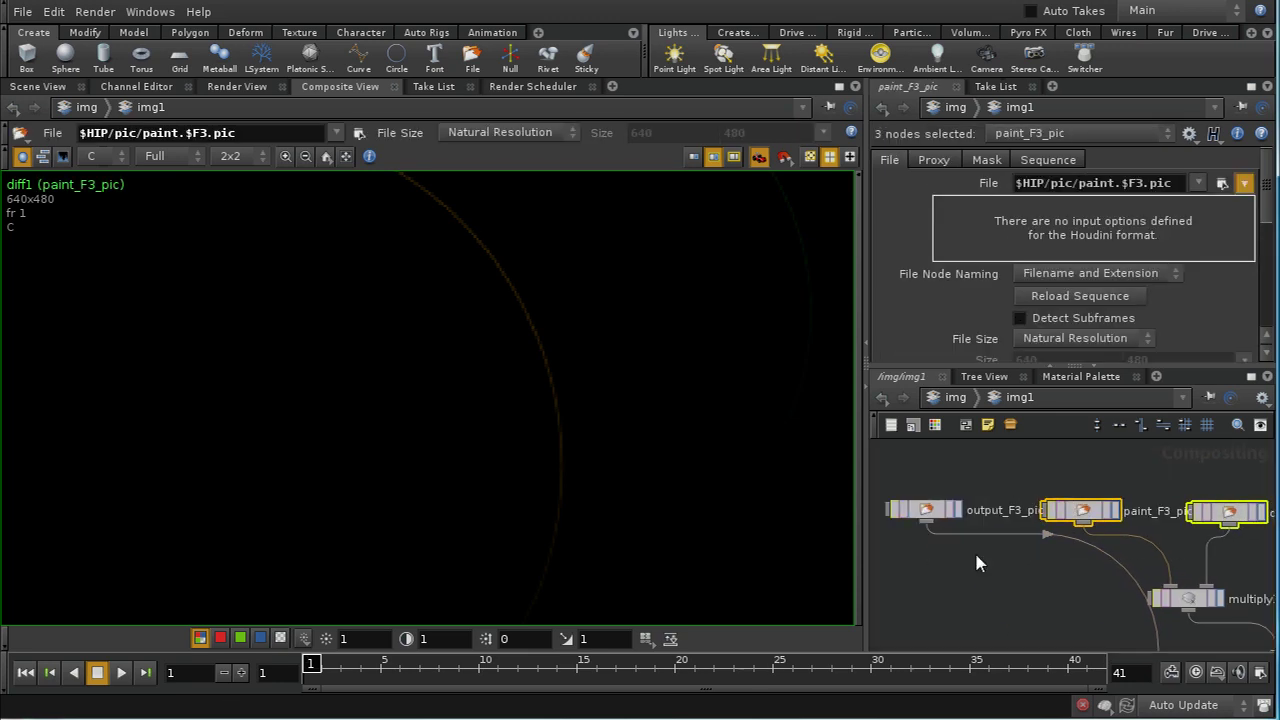
{"action": "left_click", "coordinate": [927, 512], "text": "shift"}
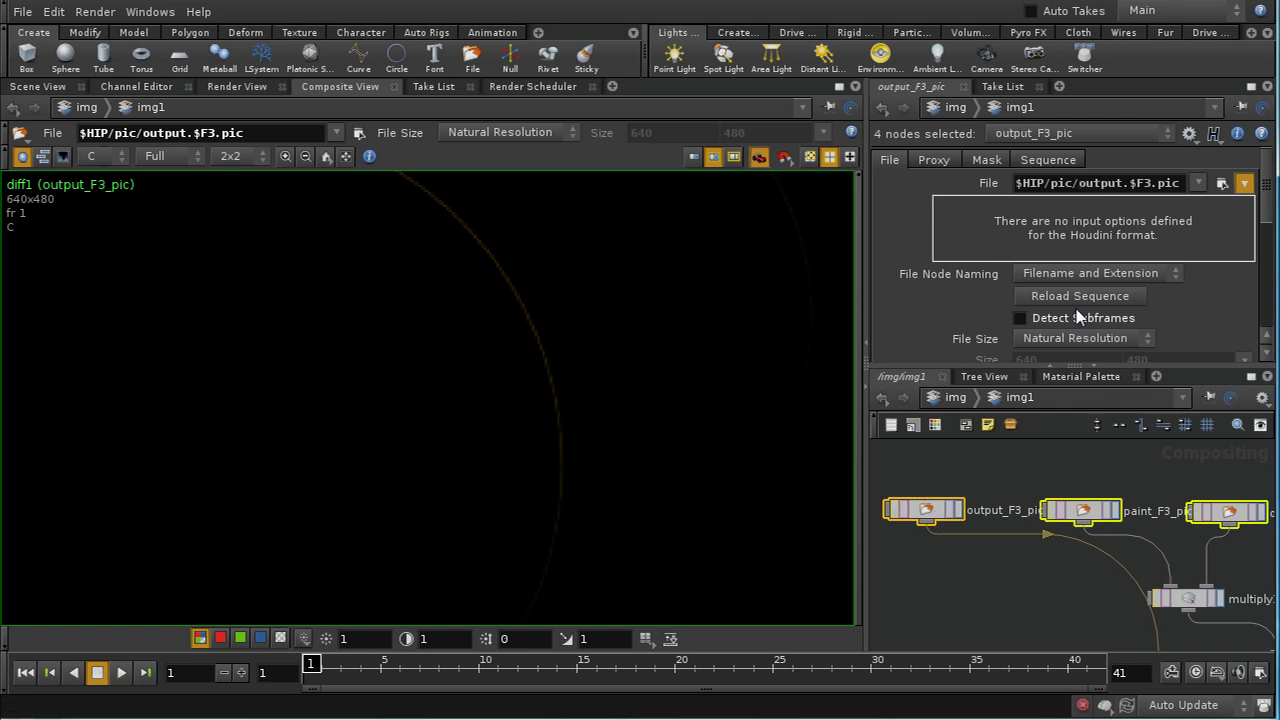
{"action": "left_click", "coordinate": [1078, 294]}
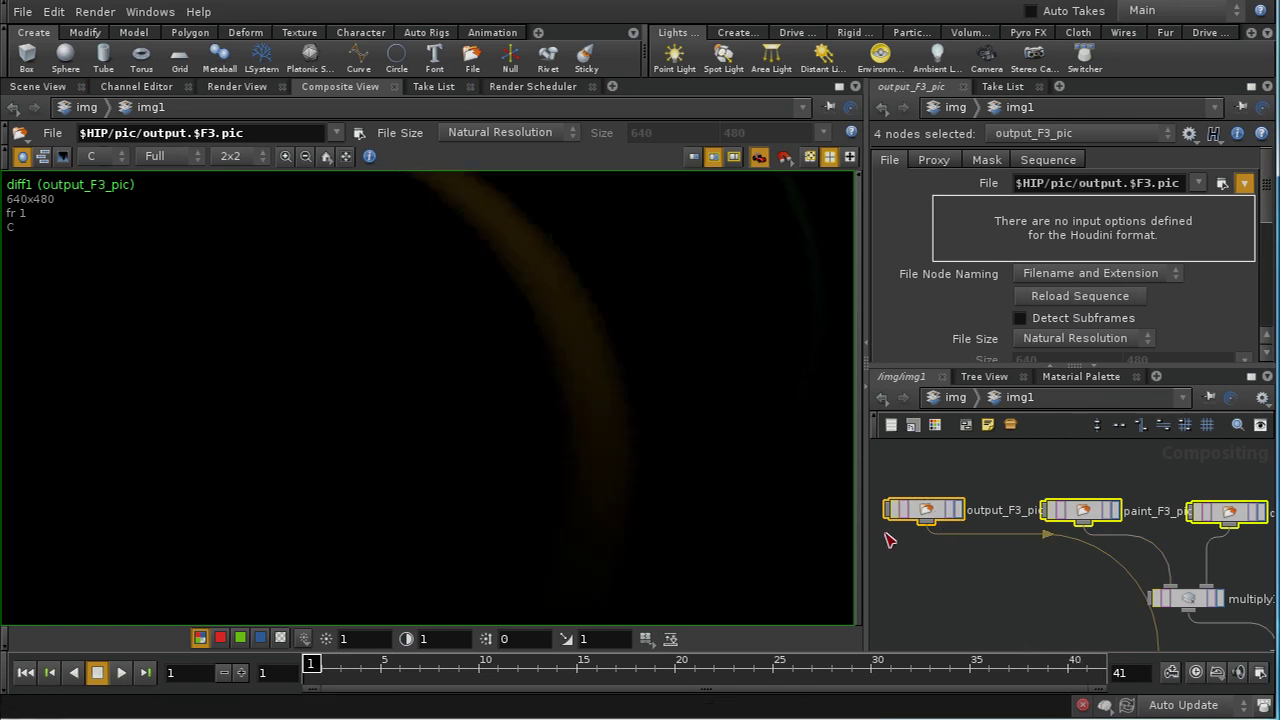
- Examine the whole diff1 image for differences along the sphere edges and look over the compositing node network
{"action": "right_click_drag", "start_coordinate": [593, 348], "coordinate": [549, 306]}
{"action": "middle_click_drag", "start_coordinate": [549, 306], "coordinate": [521, 437]}
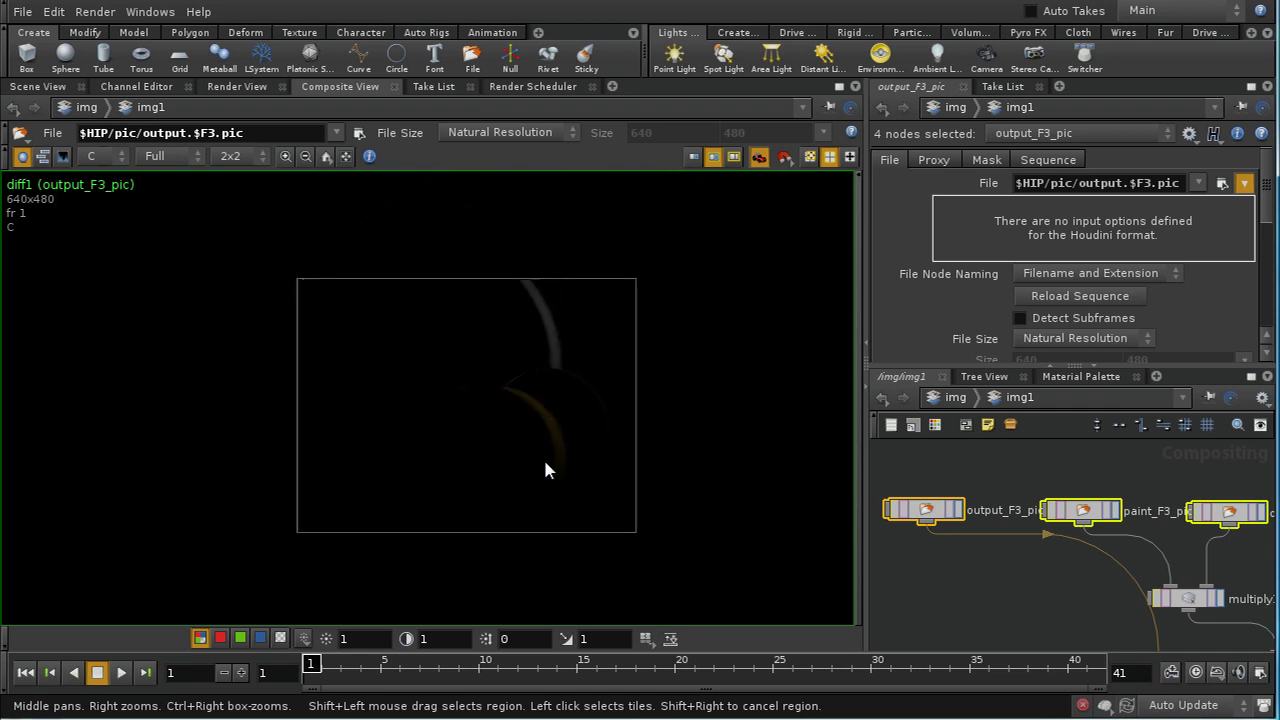
{"action": "middle_click_drag", "start_coordinate": [1097, 594], "coordinate": [1043, 445]}
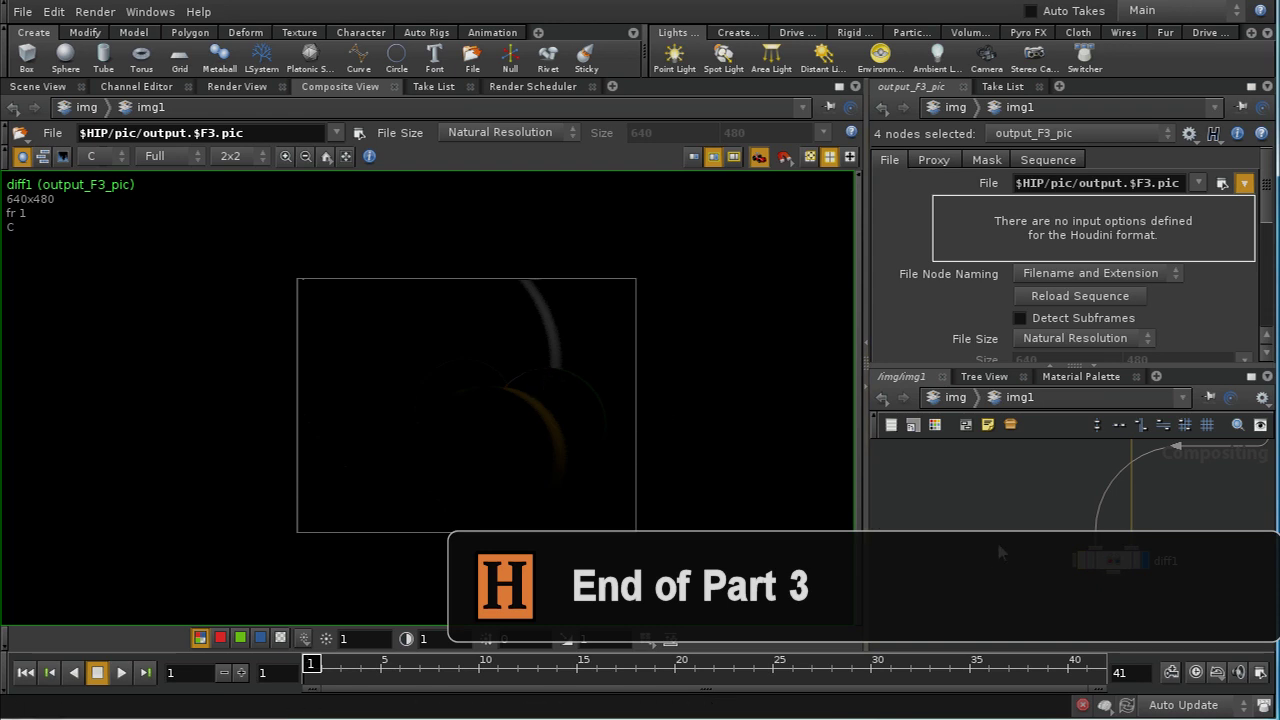
{"action": "scroll", "coordinate": [978, 515], "scroll_direction": "up", "scroll_amount": 2}
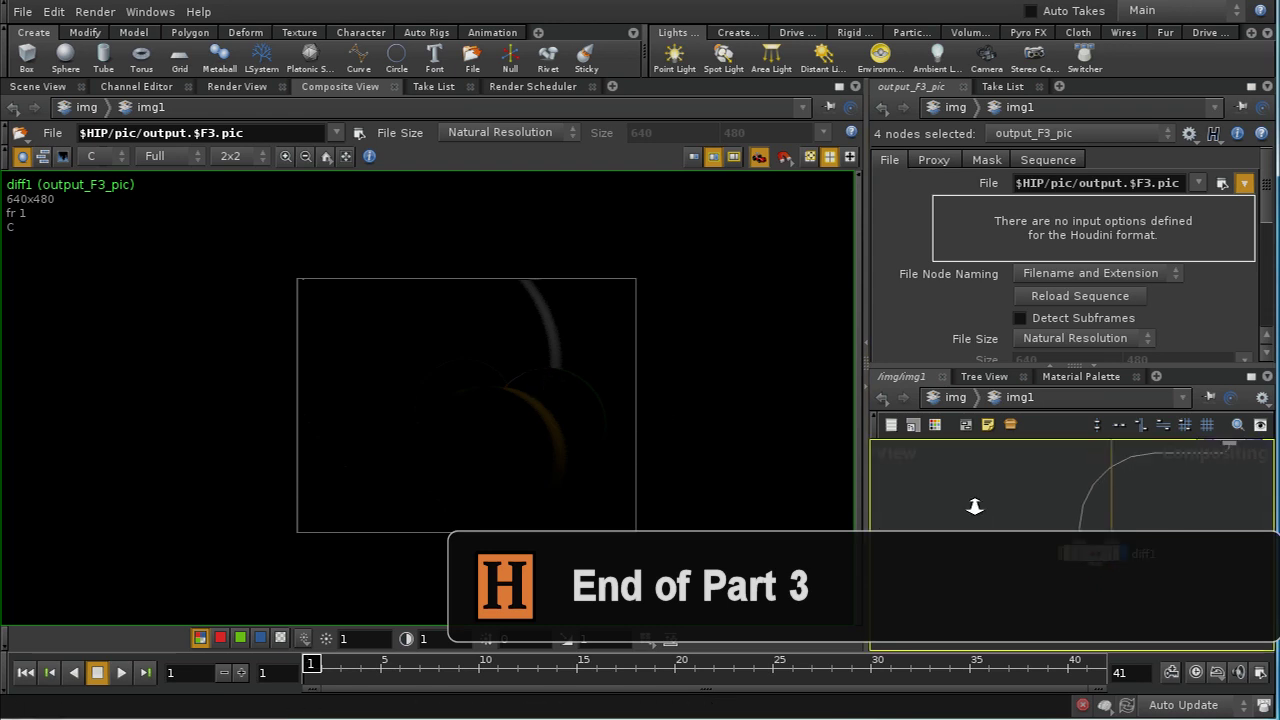
{"action": "scroll", "coordinate": [1034, 514], "scroll_direction": "down", "scroll_amount": 2}
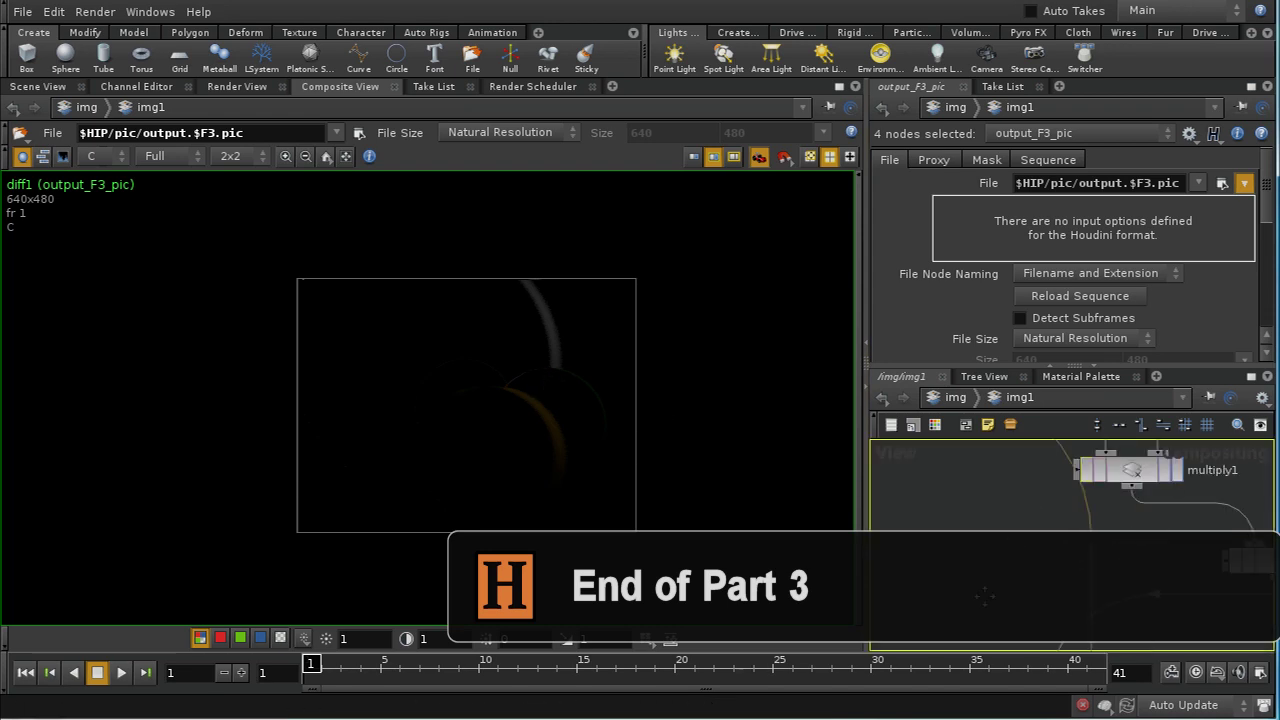
{"action": "scroll", "coordinate": [980, 553], "scroll_direction": "up", "scroll_amount": 1}
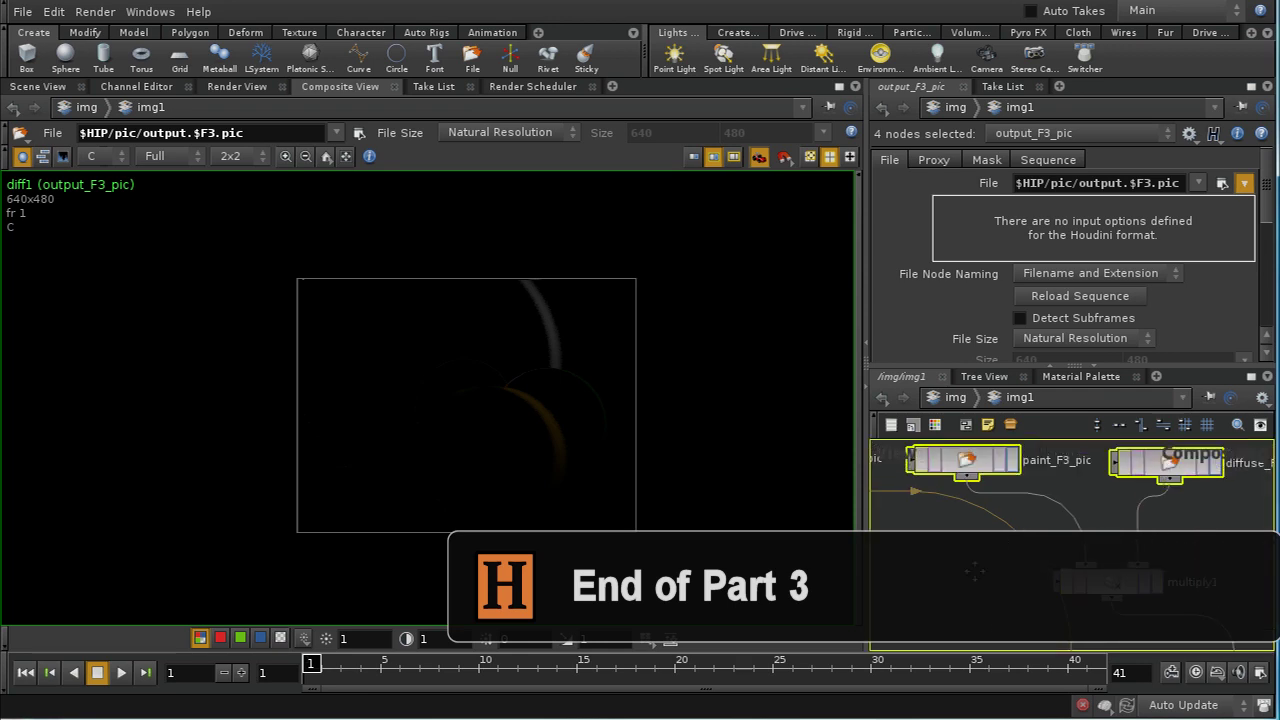
{"action": "scroll", "coordinate": [980, 553], "scroll_direction": "down", "scroll_amount": 1}
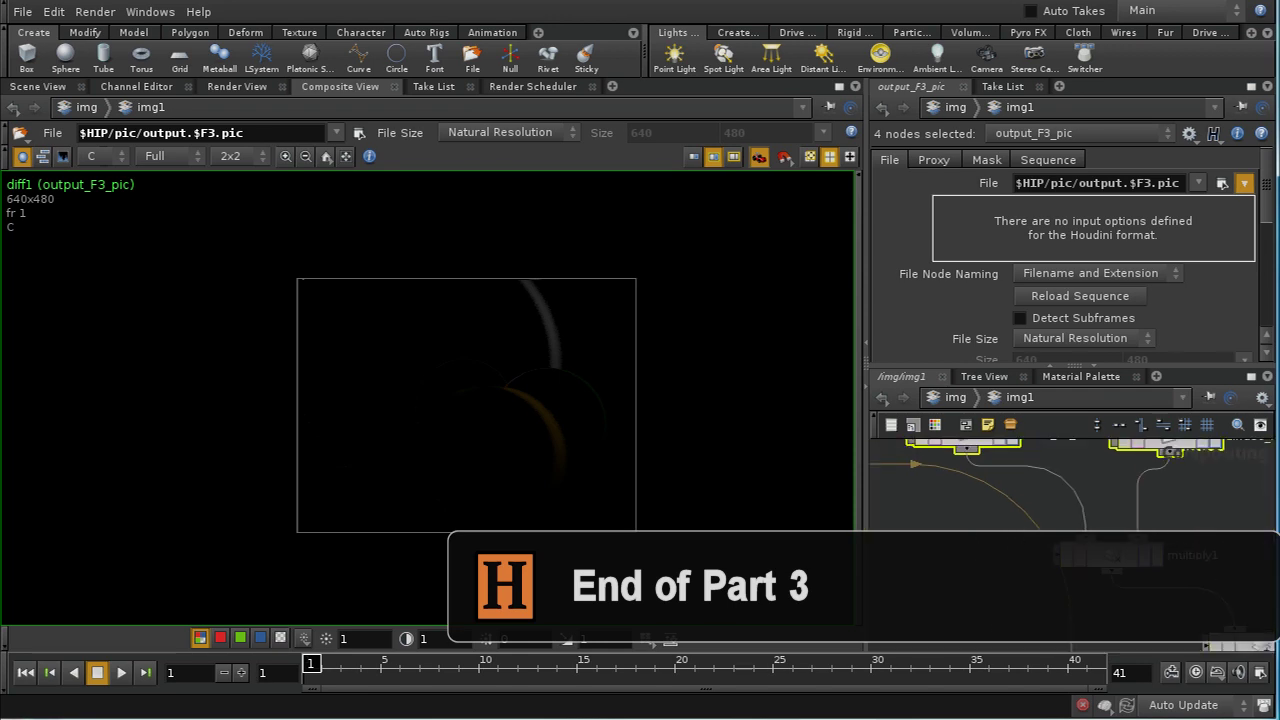